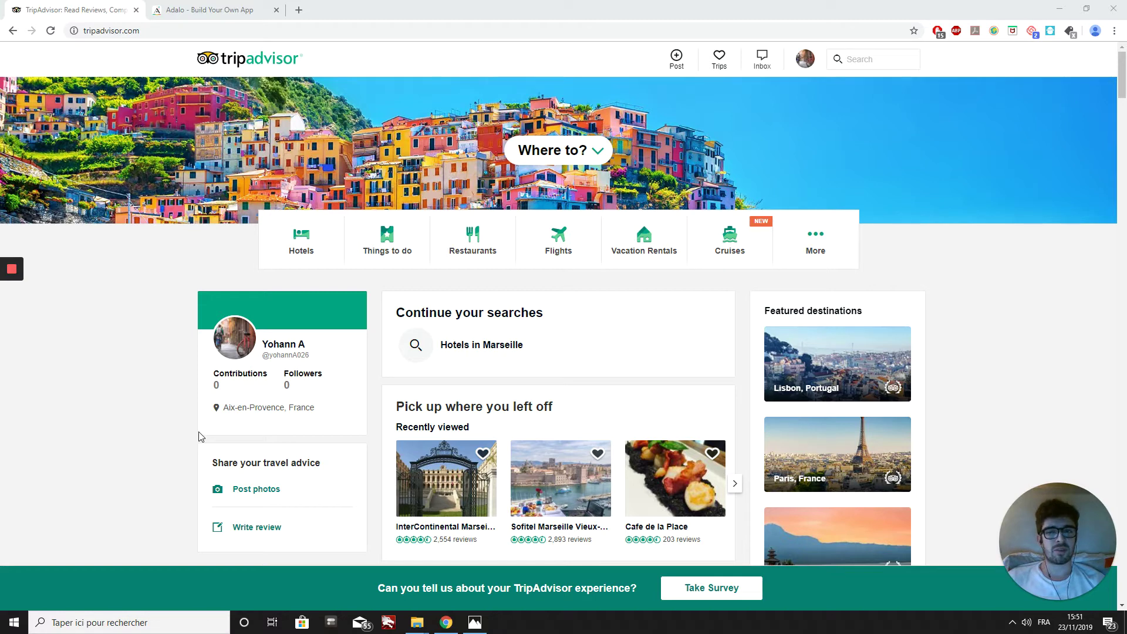
Step: Switch to the Adalo tab and log in to reach the tripadvaisor app editor
{"action": "left_click", "coordinate": [196, 10]}
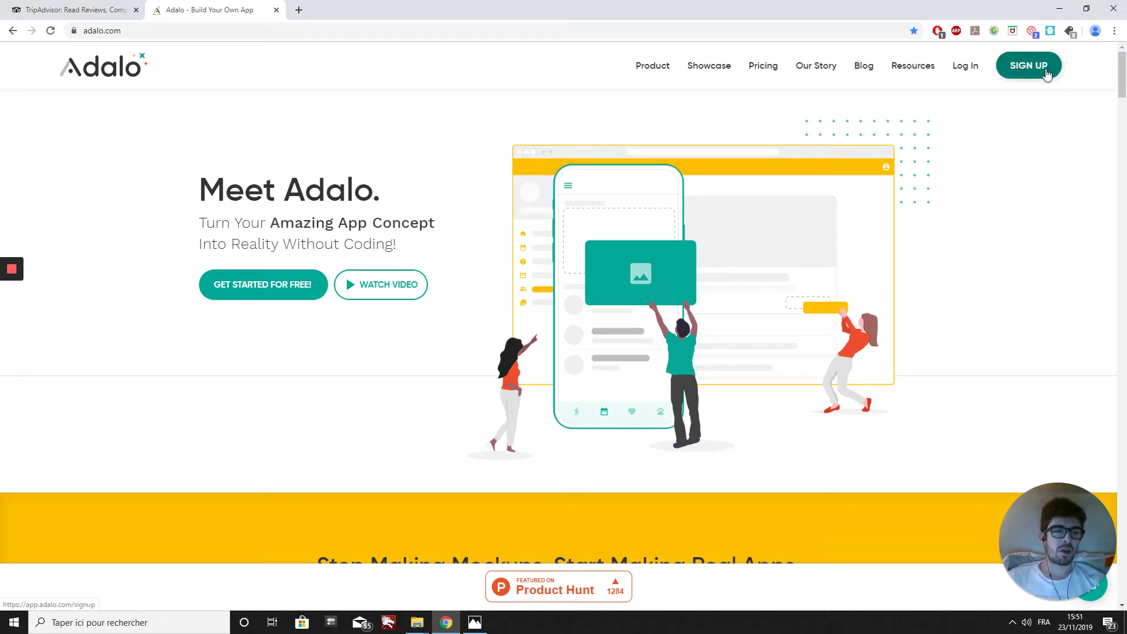
{"action": "left_click", "coordinate": [965, 71]}
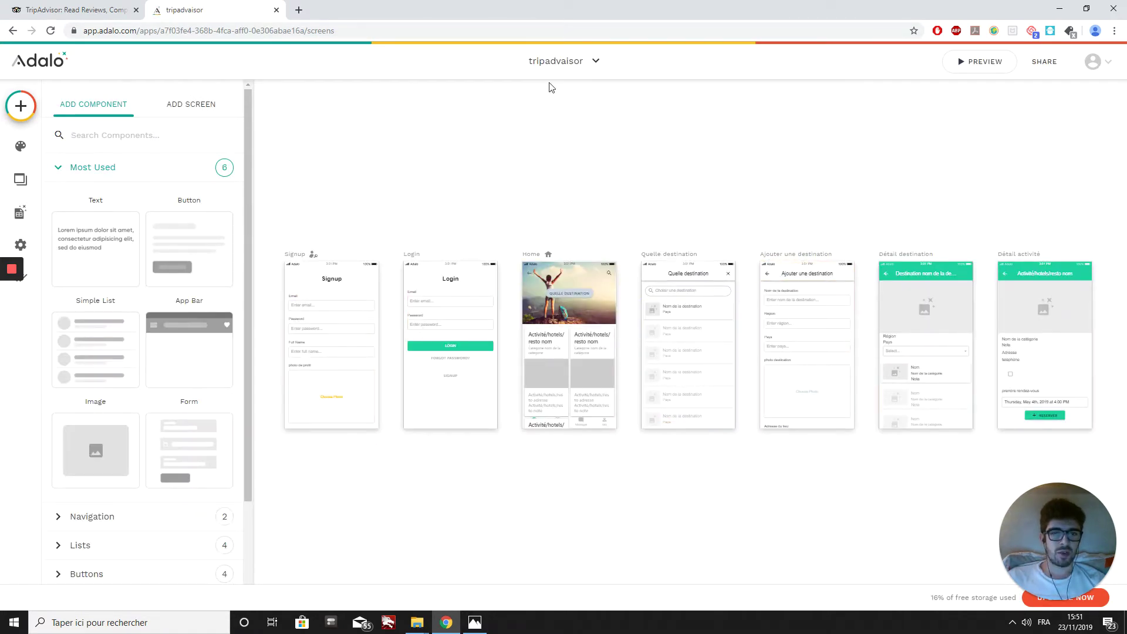
Step: Begin a new Native Mobile App from the Blank template
{"action": "left_click", "coordinate": [562, 69]}
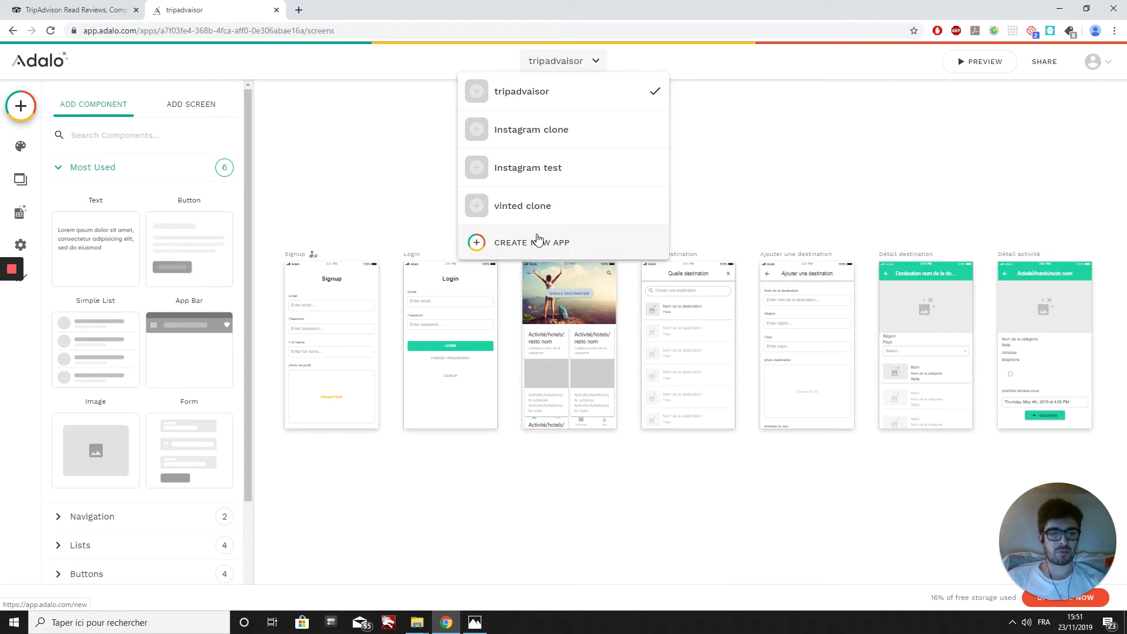
{"action": "left_click", "coordinate": [536, 239]}
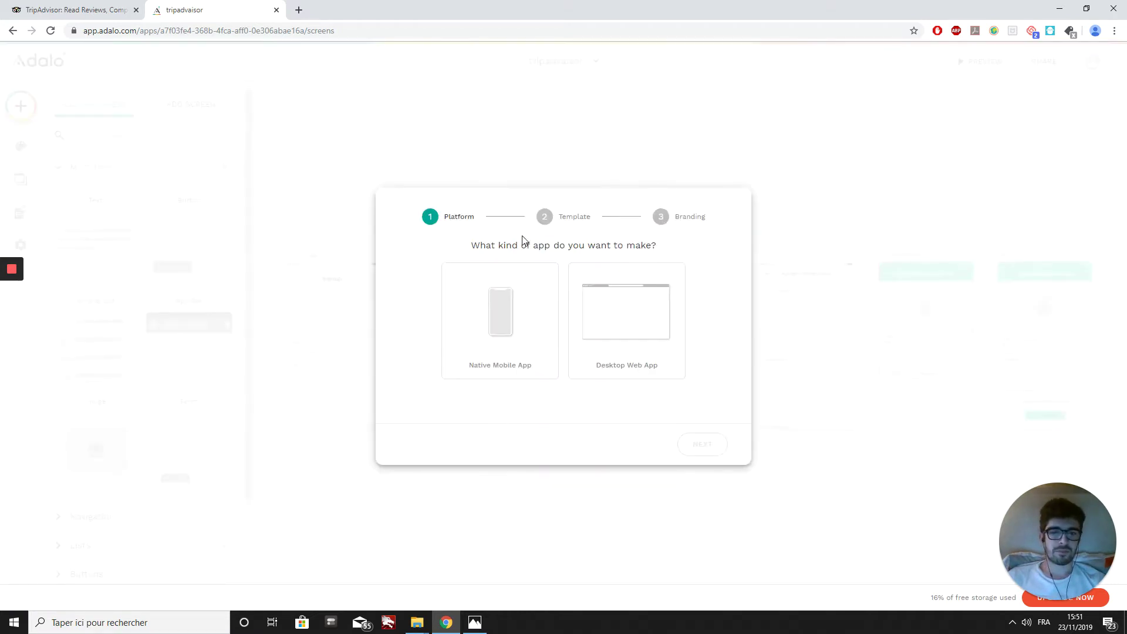
{"action": "left_click", "coordinate": [493, 330]}
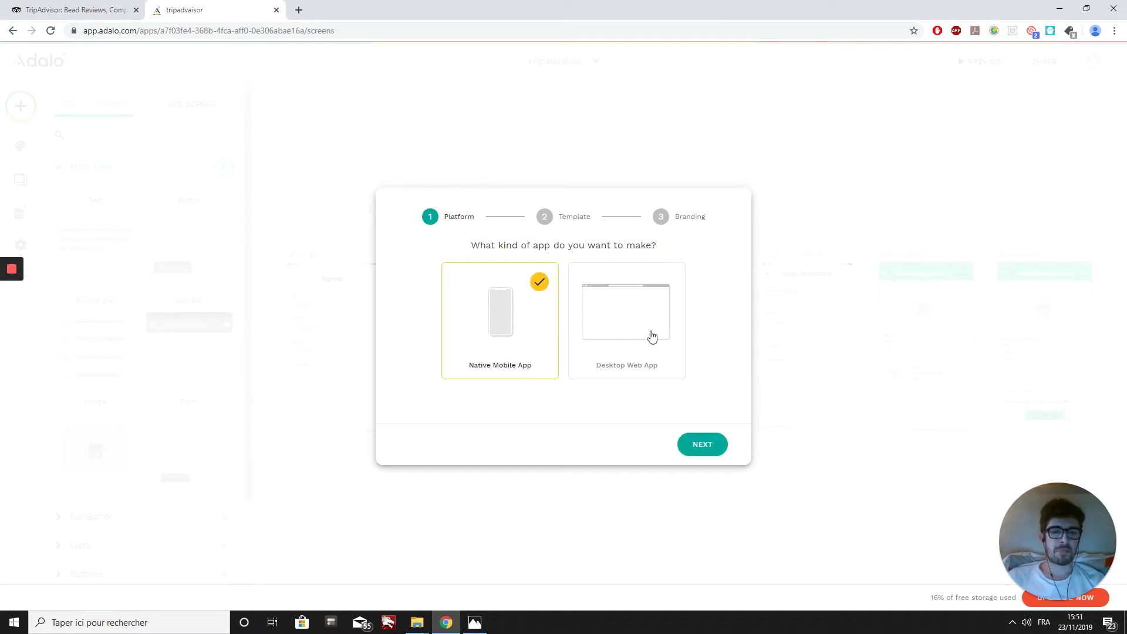
{"action": "left_click", "coordinate": [704, 454]}
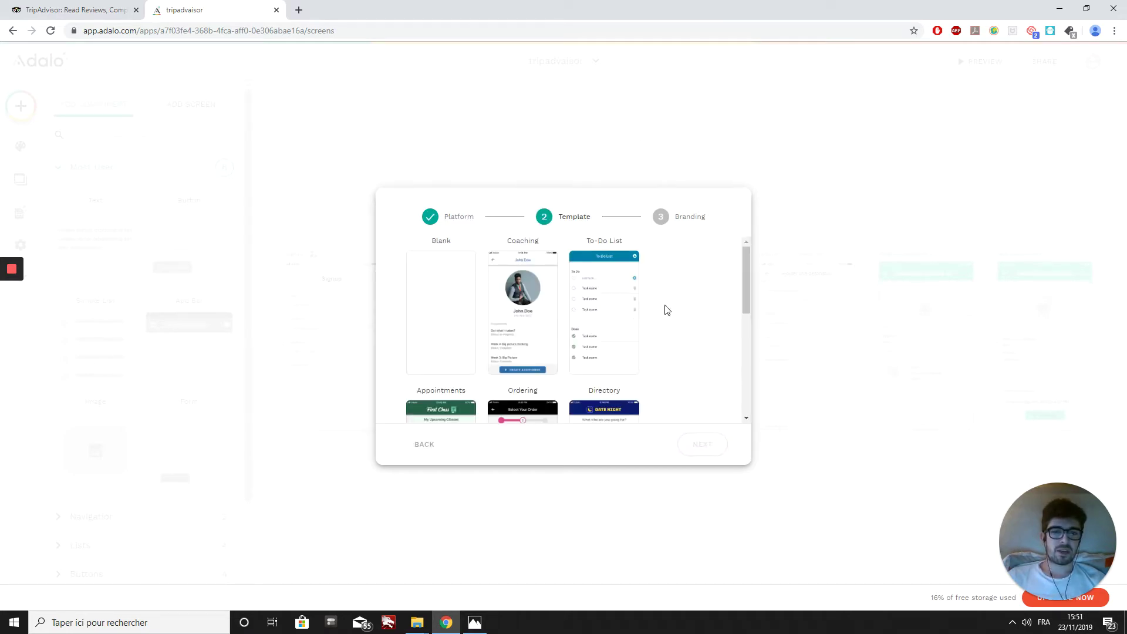
{"action": "scroll", "coordinate": [698, 309], "scroll_direction": "down", "scroll_amount": 5}
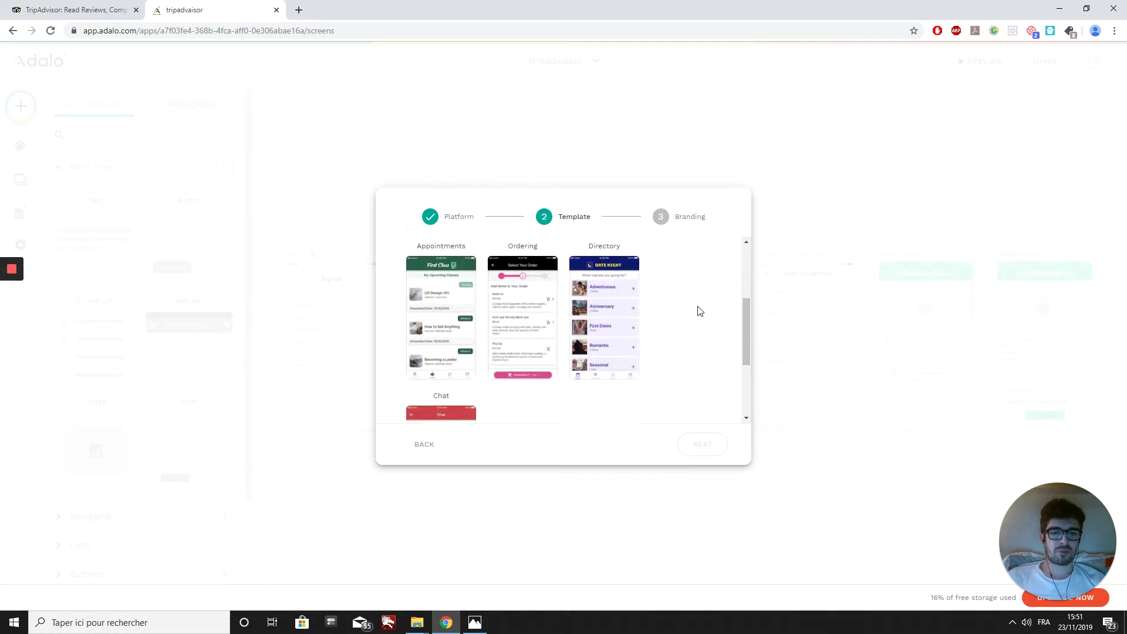
{"action": "scroll", "coordinate": [702, 308], "scroll_direction": "up", "scroll_amount": 5}
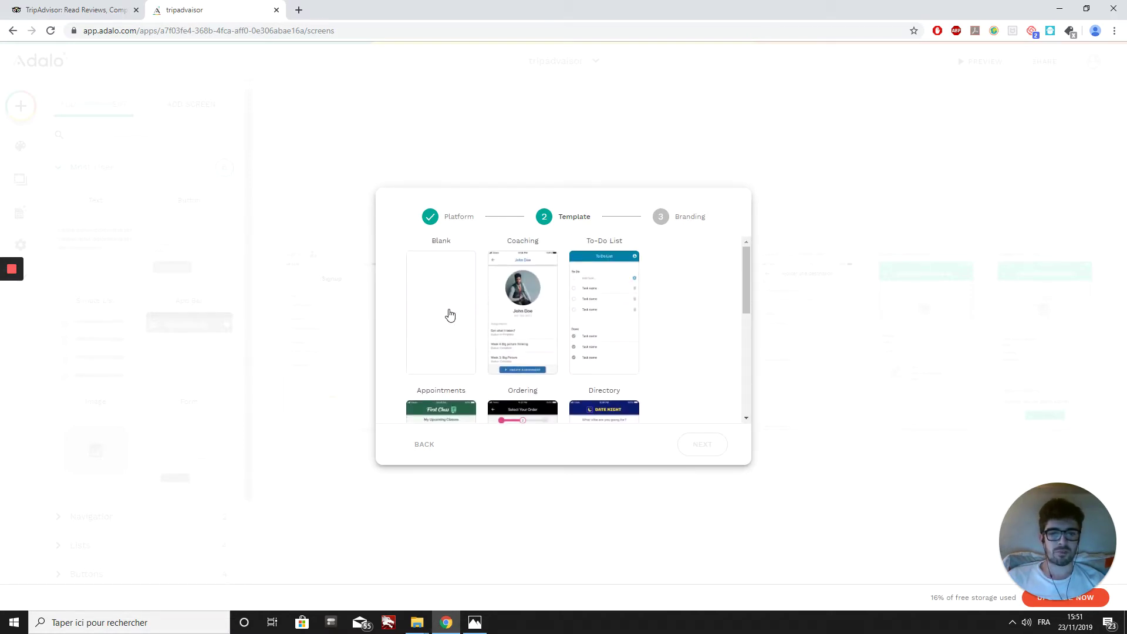
{"action": "left_click", "coordinate": [449, 315]}
{"action": "left_click", "coordinate": [700, 445]}
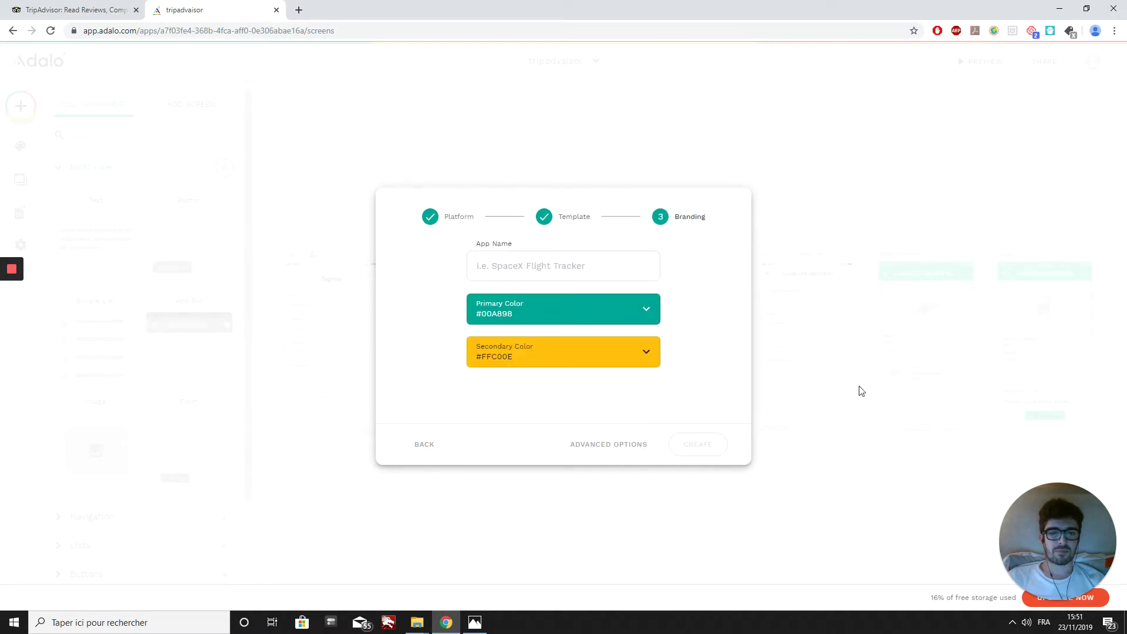
Step: Name the app 'tripadvaisor clone' and open a new browser tab
{"action": "left_click", "coordinate": [493, 269]}
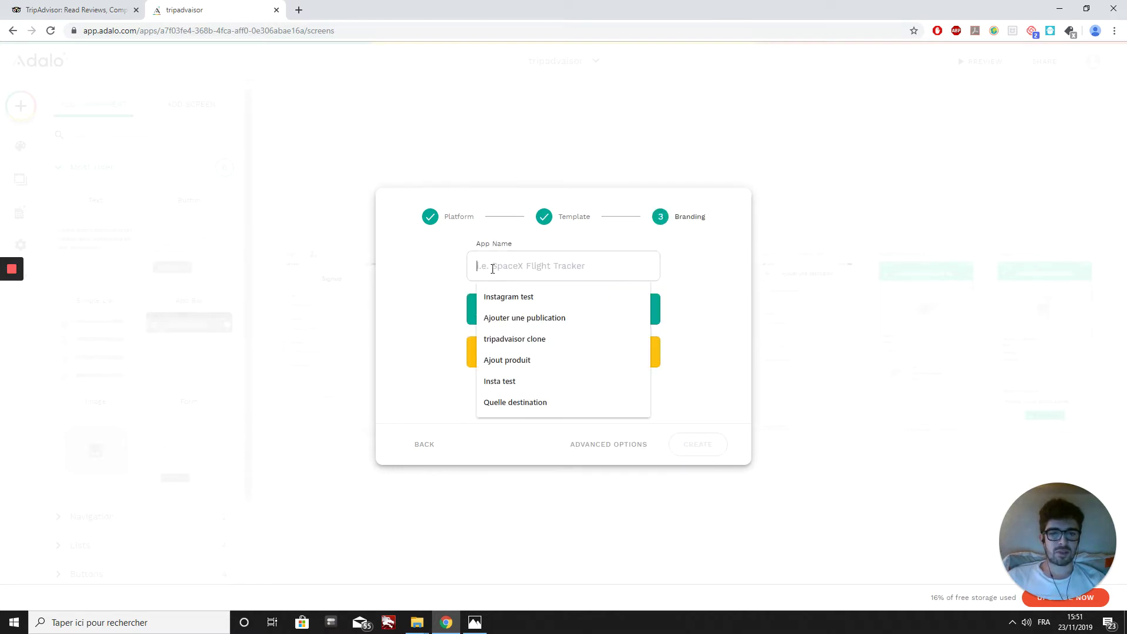
{"action": "left_click", "coordinate": [519, 338]}
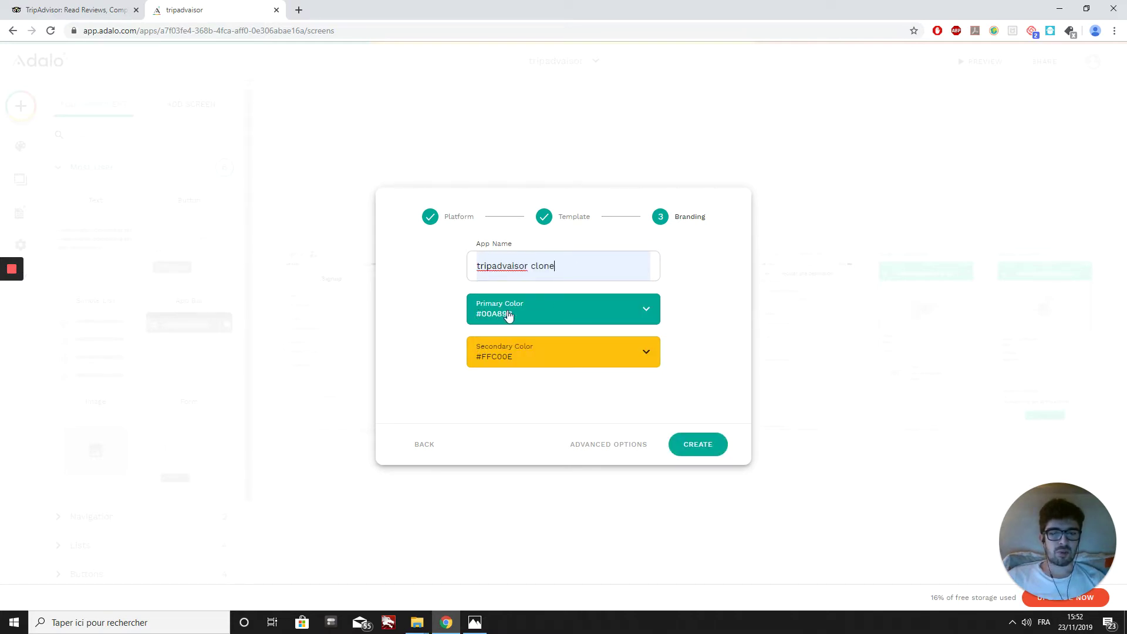
{"action": "left_click", "coordinate": [299, 10]}
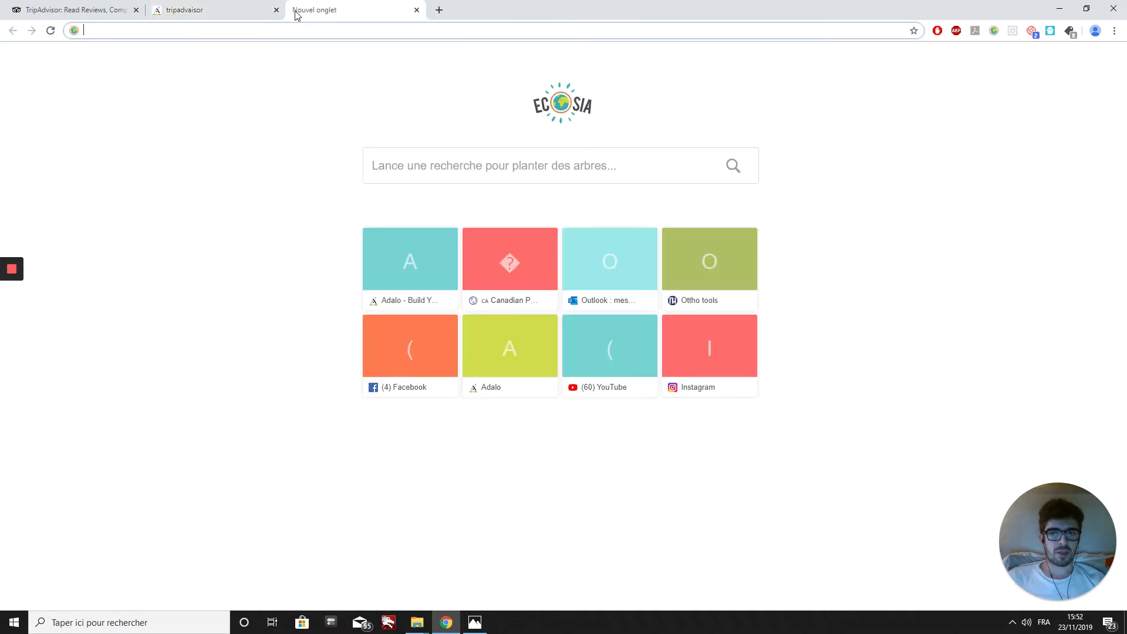
Step: Copy Wild Caribbean Green #1dd1a1 from the bookmarked Canadian Palette, then return to Adalo
{"action": "left_click", "coordinate": [1115, 31]}
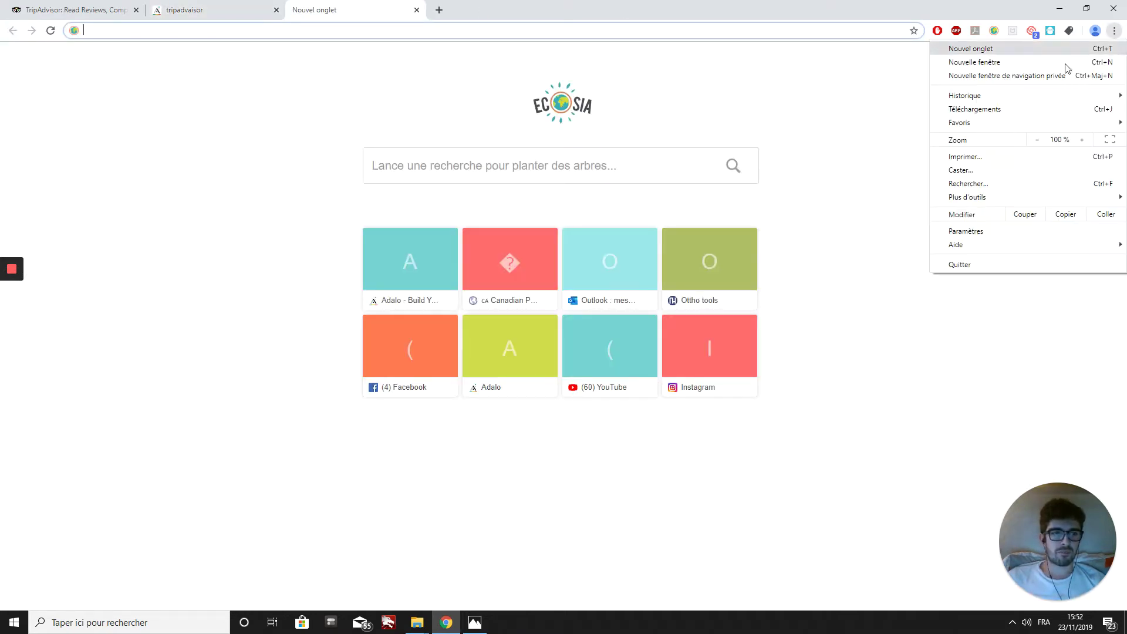
{"action": "mouse_move", "coordinate": [979, 128]}
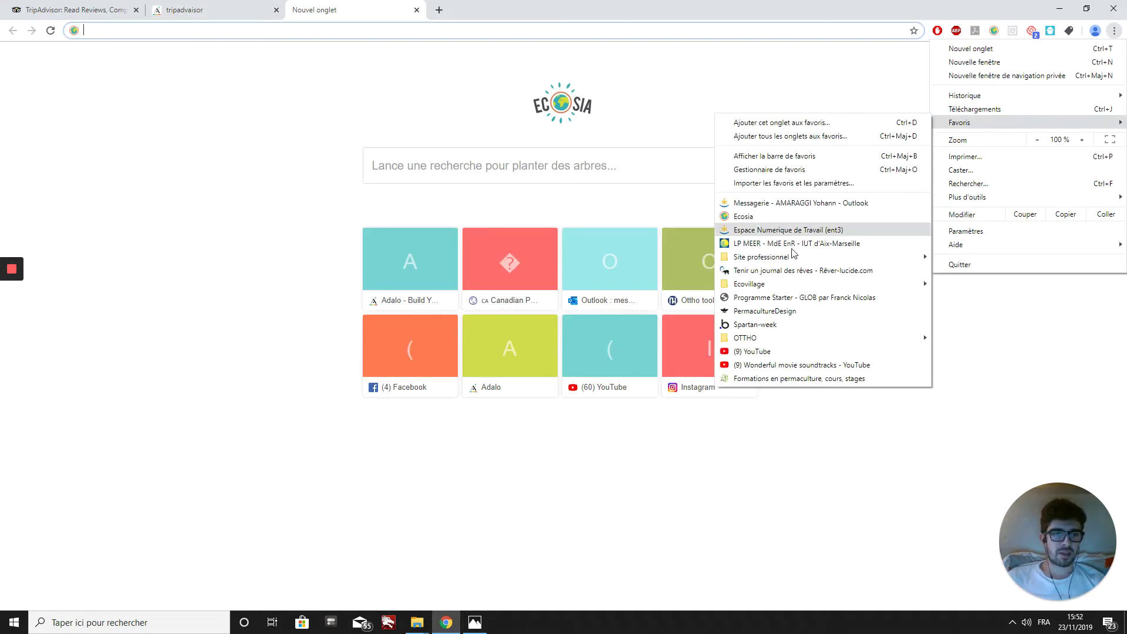
{"action": "mouse_move", "coordinate": [766, 339]}
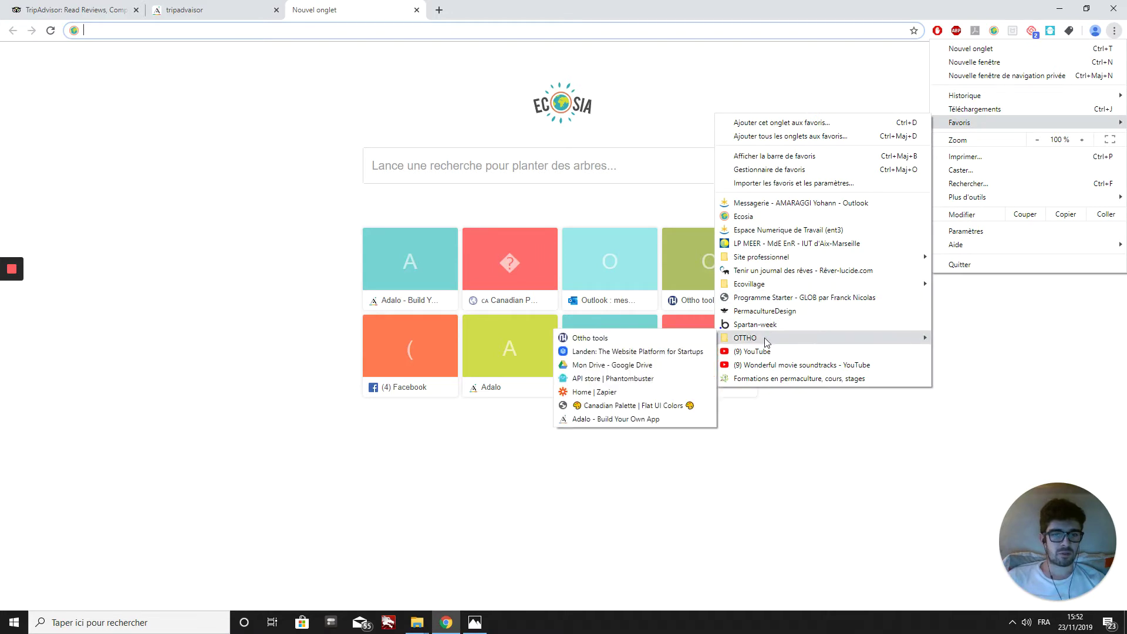
{"action": "left_click", "coordinate": [607, 406]}
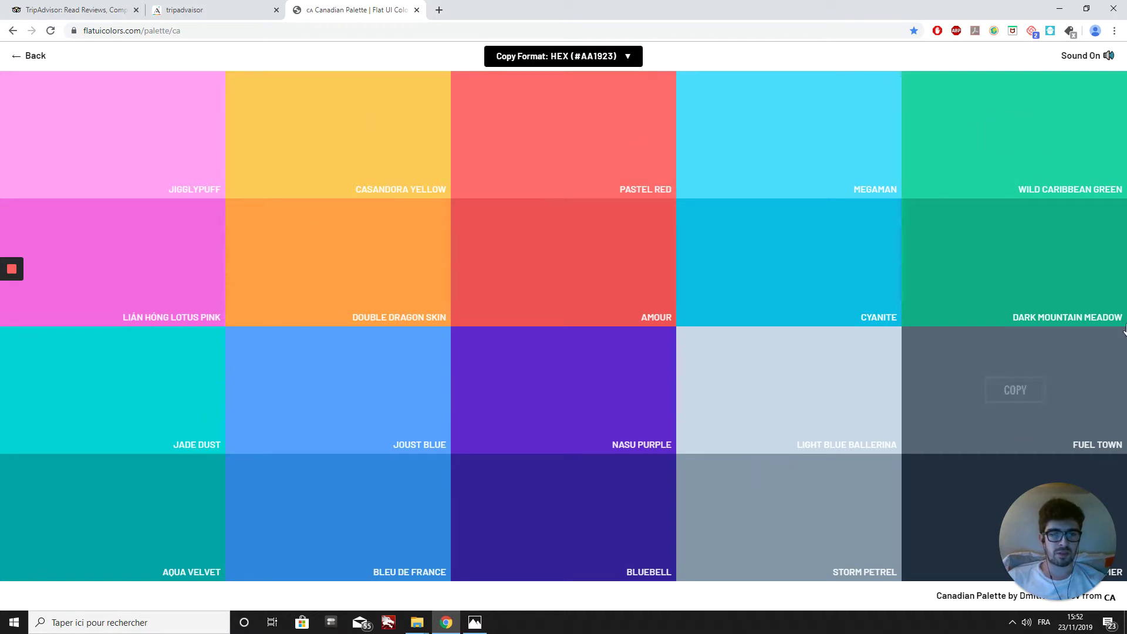
{"action": "left_click", "coordinate": [974, 157]}
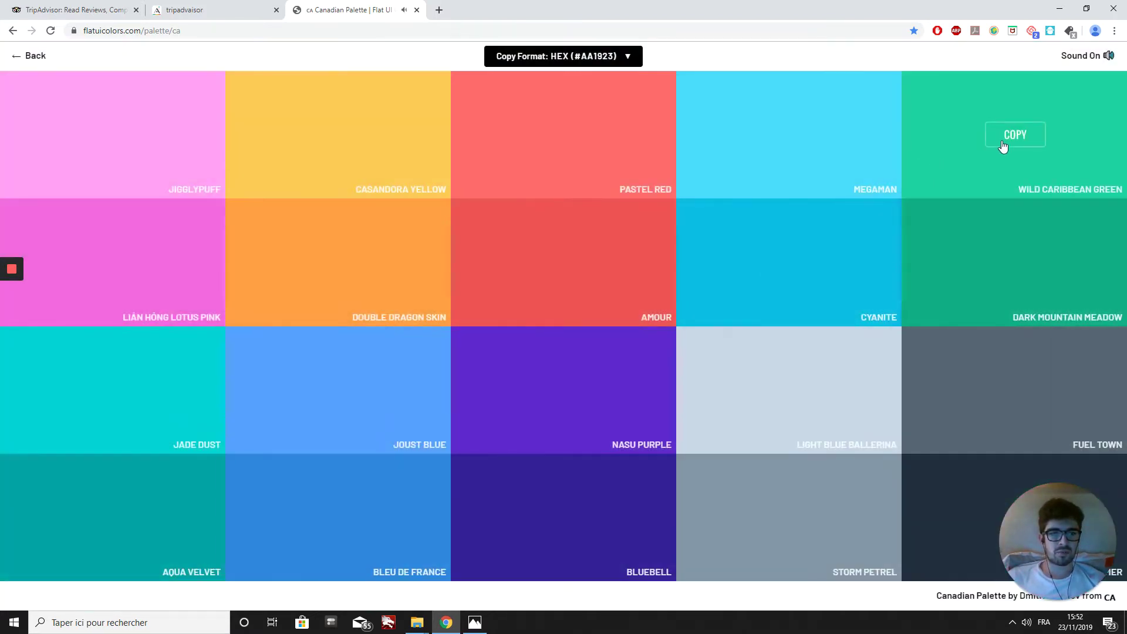
{"action": "left_click", "coordinate": [1001, 140]}
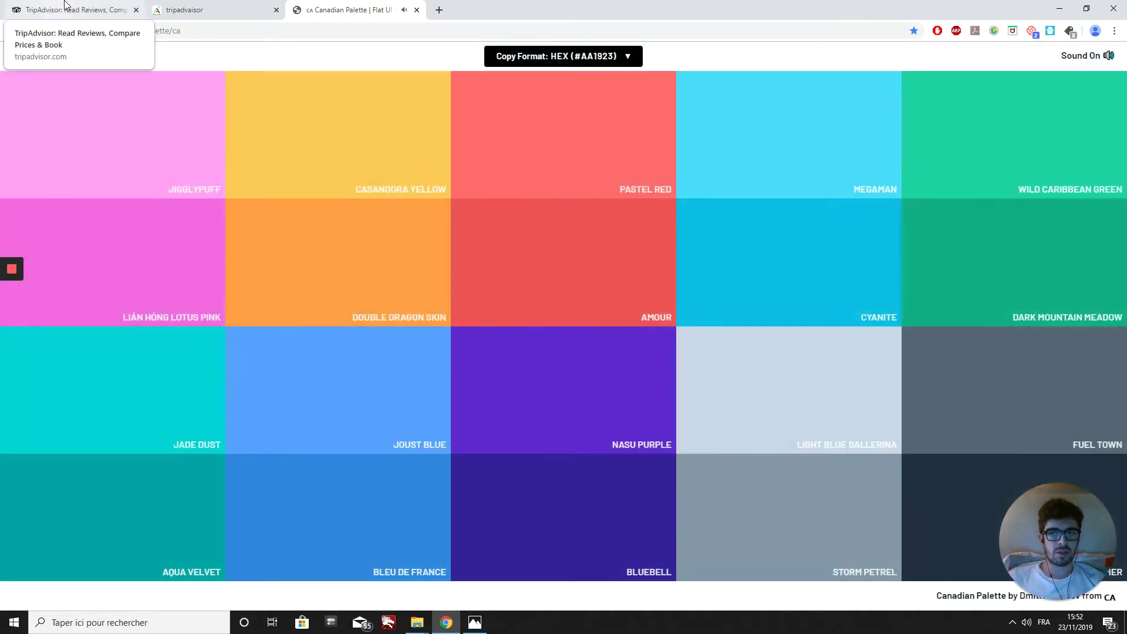
{"action": "left_click", "coordinate": [192, 6]}
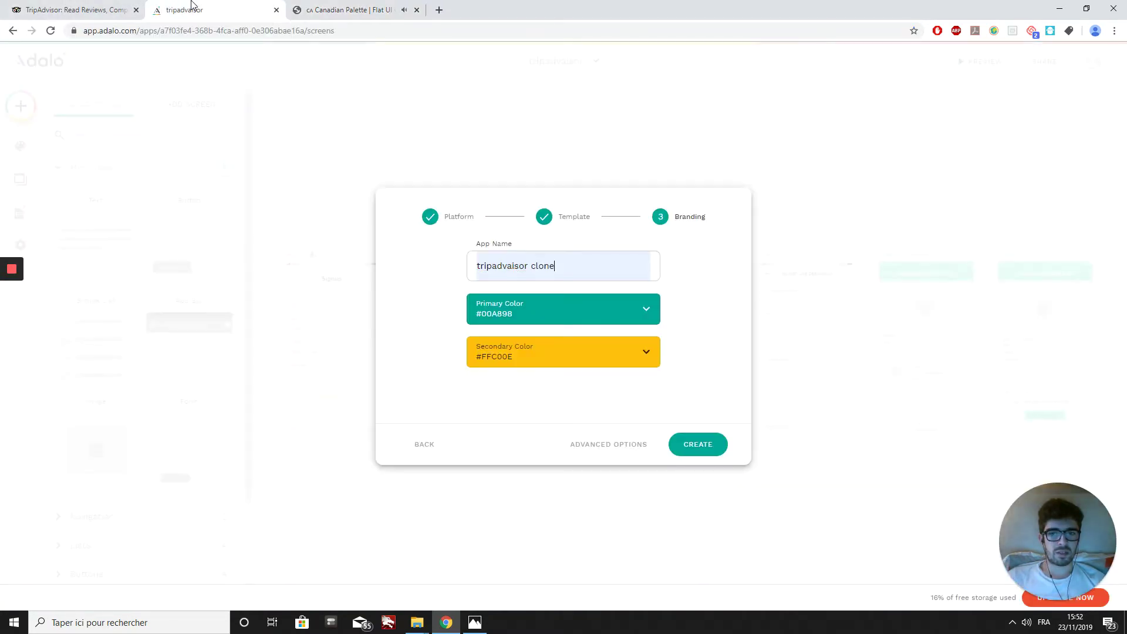
Step: Replace the primary colour hex with #1dd1a1 and create the app
{"action": "left_click", "coordinate": [504, 314]}
{"action": "left_click", "coordinate": [565, 454]}
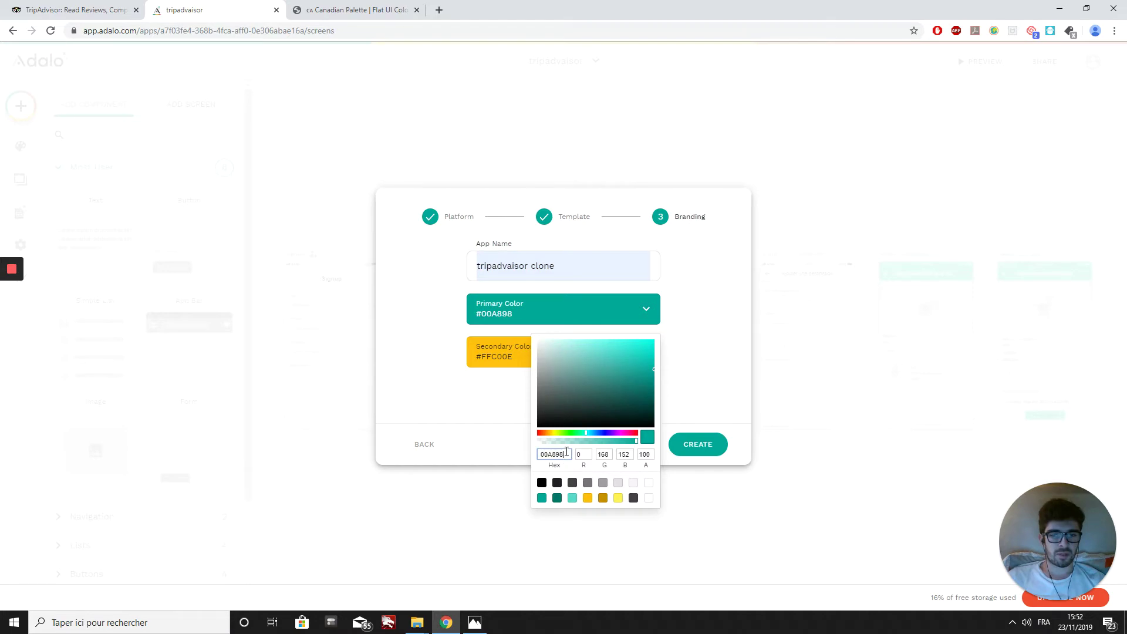
{"action": "key", "text": "BackSpace"}
{"action": "key", "text": "BackSpace"}
{"action": "key", "text": "BackSpace"}
{"action": "key", "text": "BackSpace"}
{"action": "key", "text": "BackSpace"}
{"action": "key", "text": "BackSpace"}
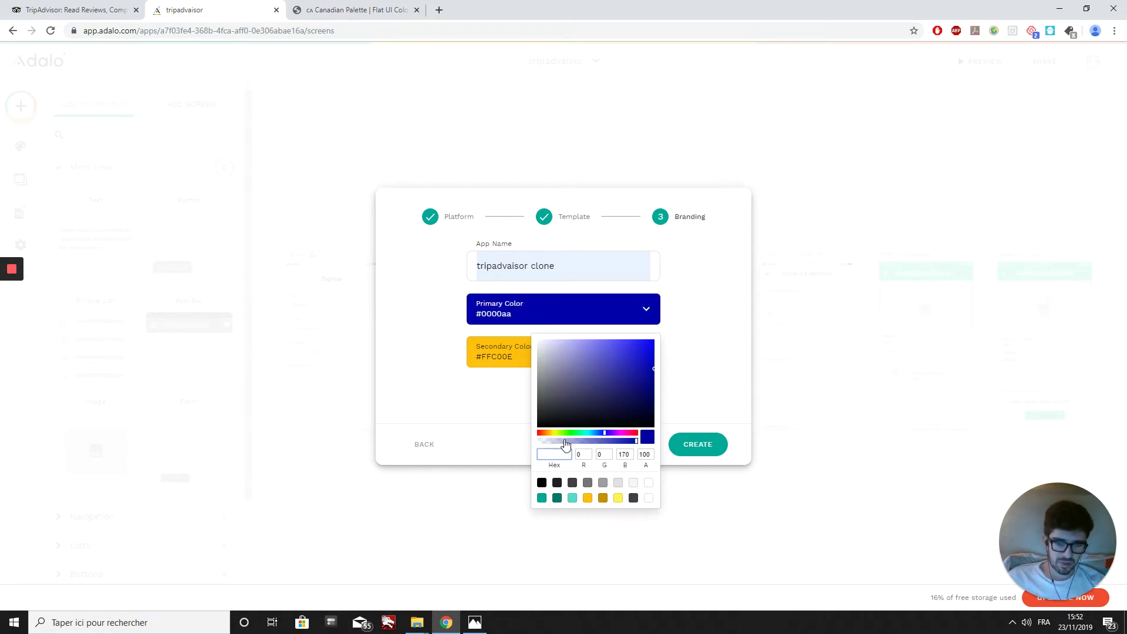
{"action": "key", "text": "ctrl+v"}
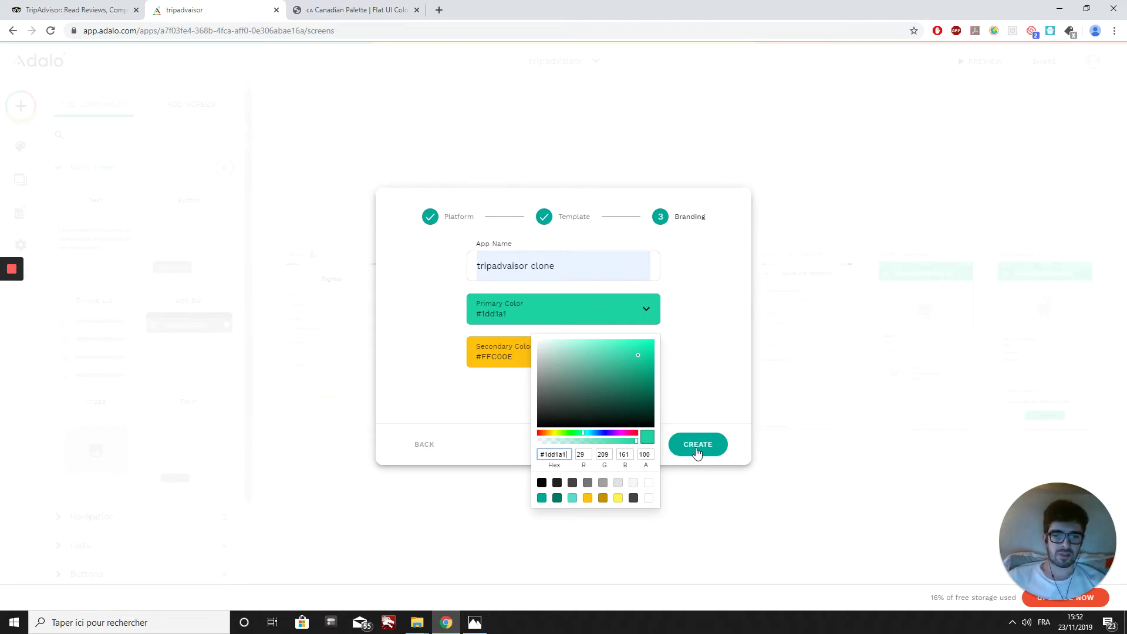
{"action": "left_click", "coordinate": [697, 452]}
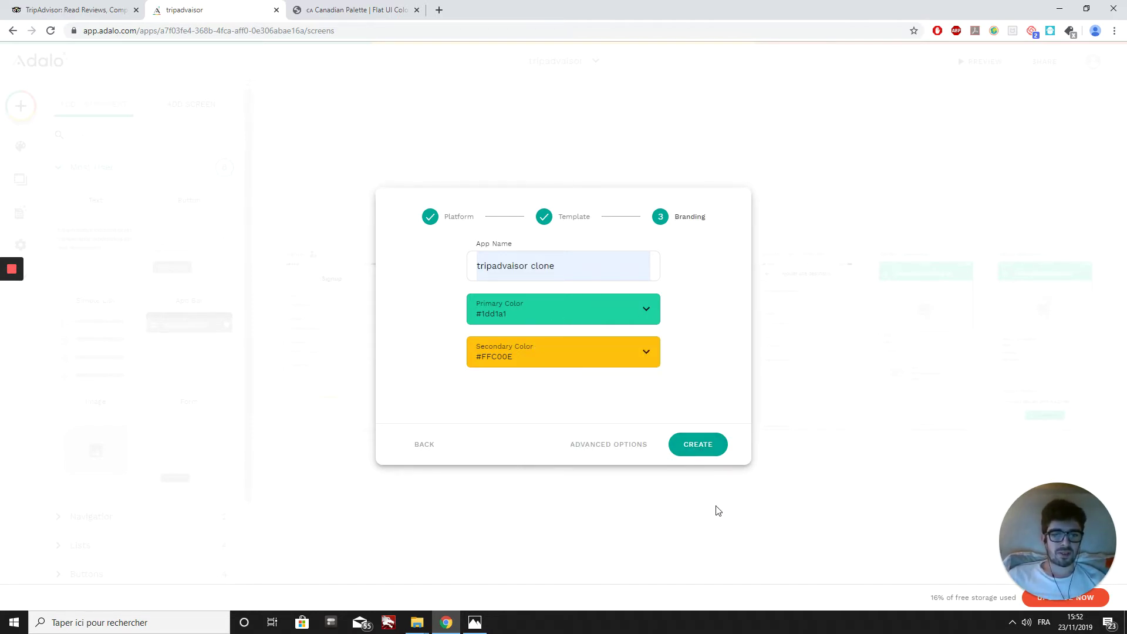
{"action": "left_click", "coordinate": [707, 448]}
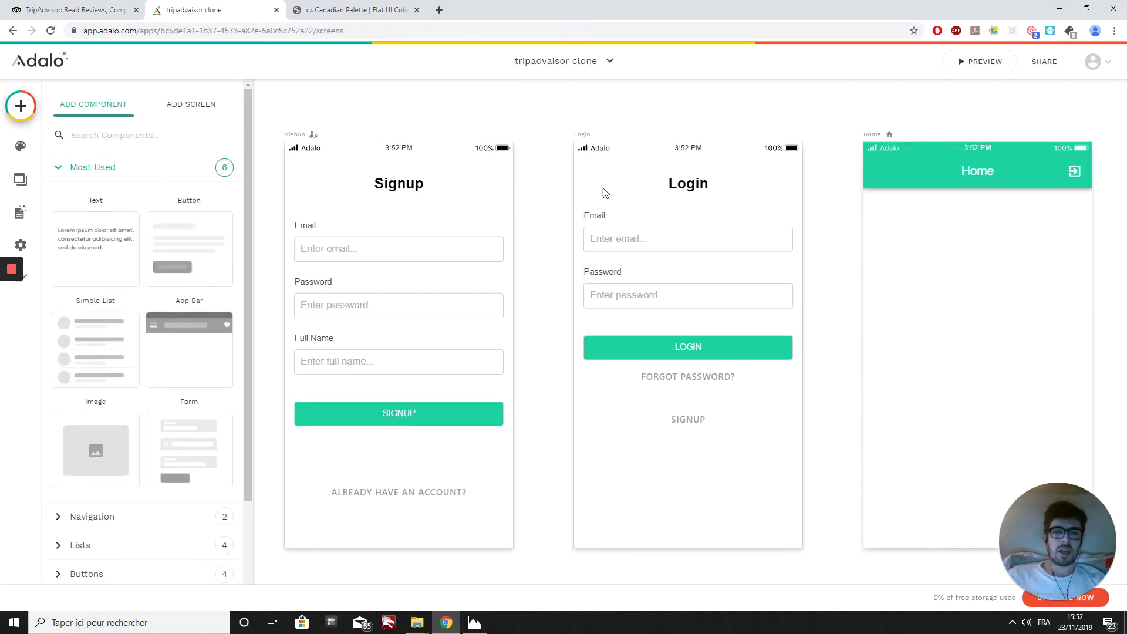
Step: Close the component panel and show the Database collections, listing Users with 0 records
{"action": "left_click", "coordinate": [546, 109]}
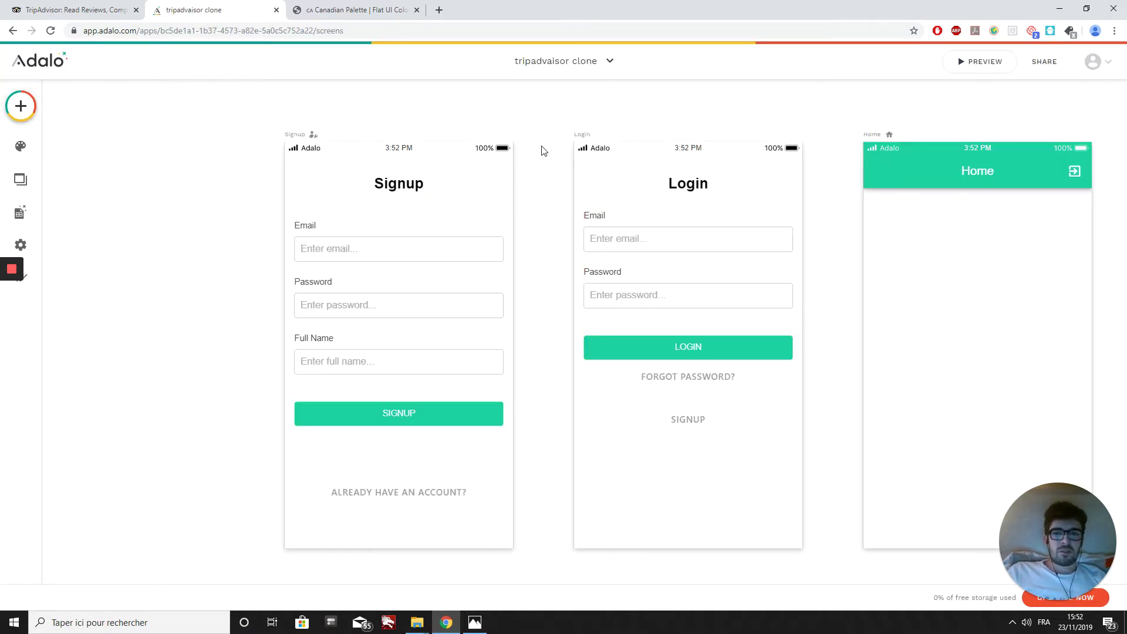
{"action": "scroll", "coordinate": [462, 120], "scroll_direction": "right", "scroll_amount": 1}
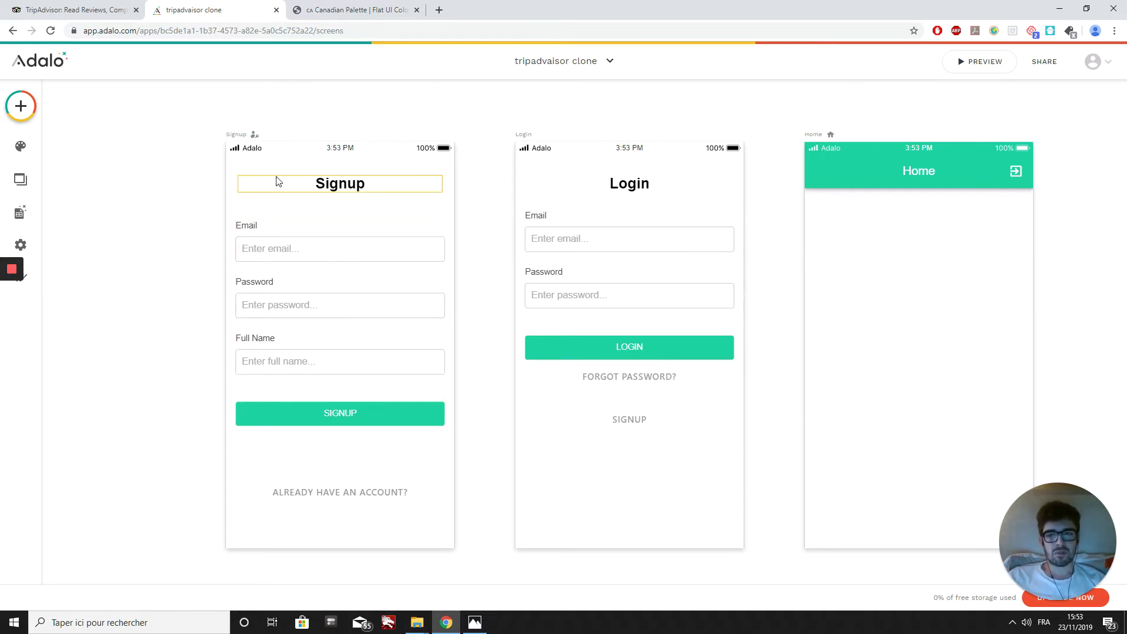
{"action": "scroll", "coordinate": [386, 332], "scroll_direction": "left", "scroll_amount": 1}
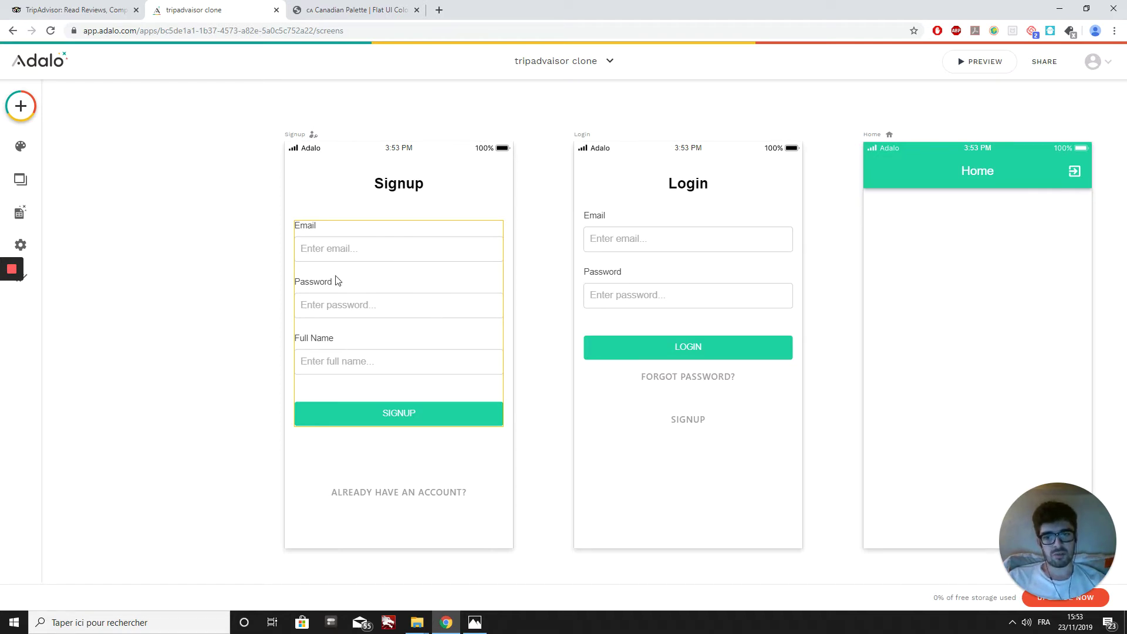
{"action": "left_click", "coordinate": [19, 215]}
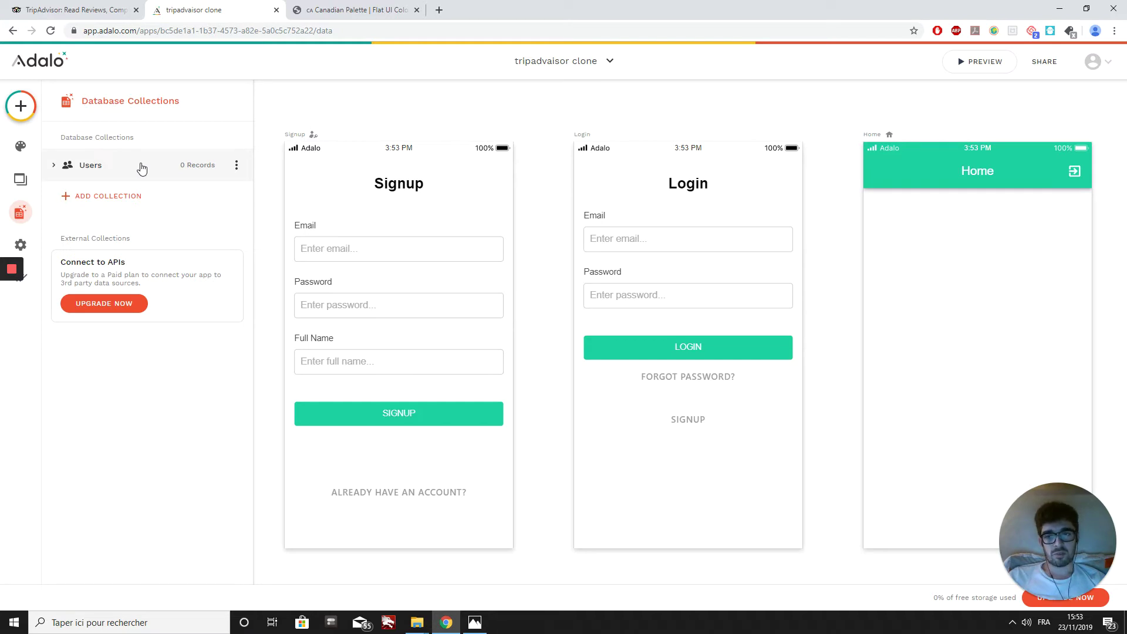
Step: Delete the Username property from the Users collection
{"action": "left_click", "coordinate": [141, 169]}
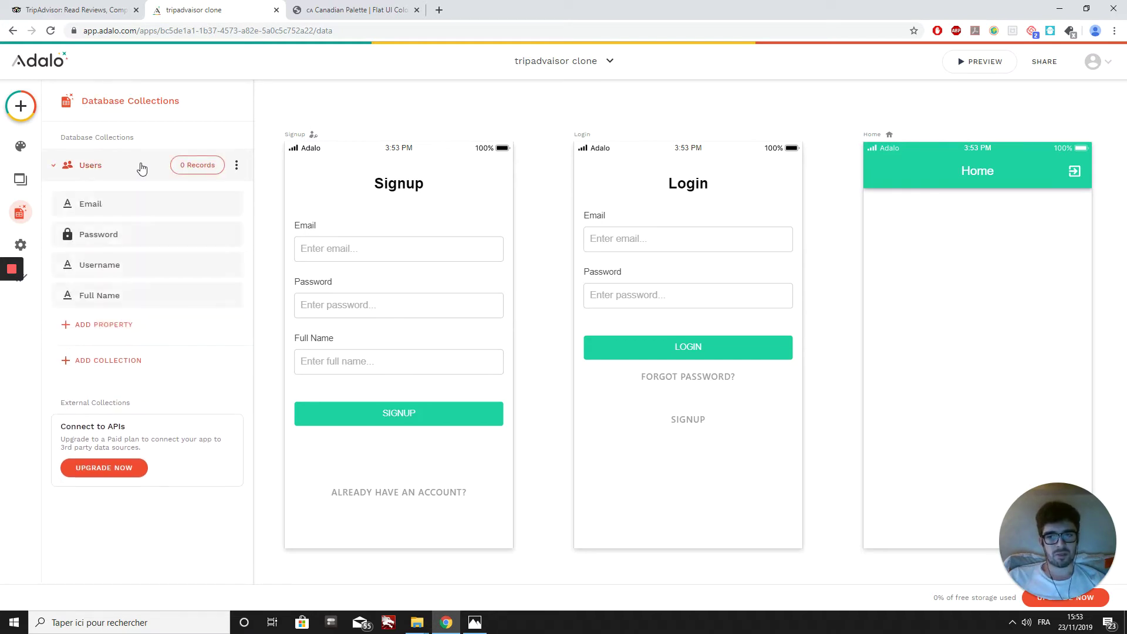
{"action": "left_click", "coordinate": [91, 267]}
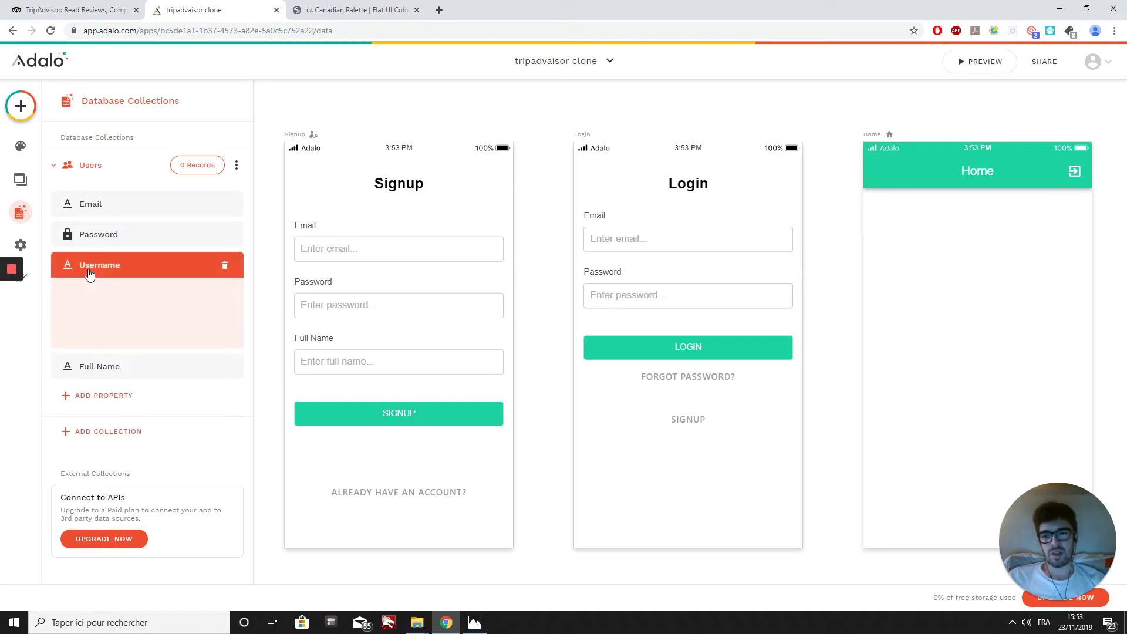
{"action": "left_click", "coordinate": [215, 266]}
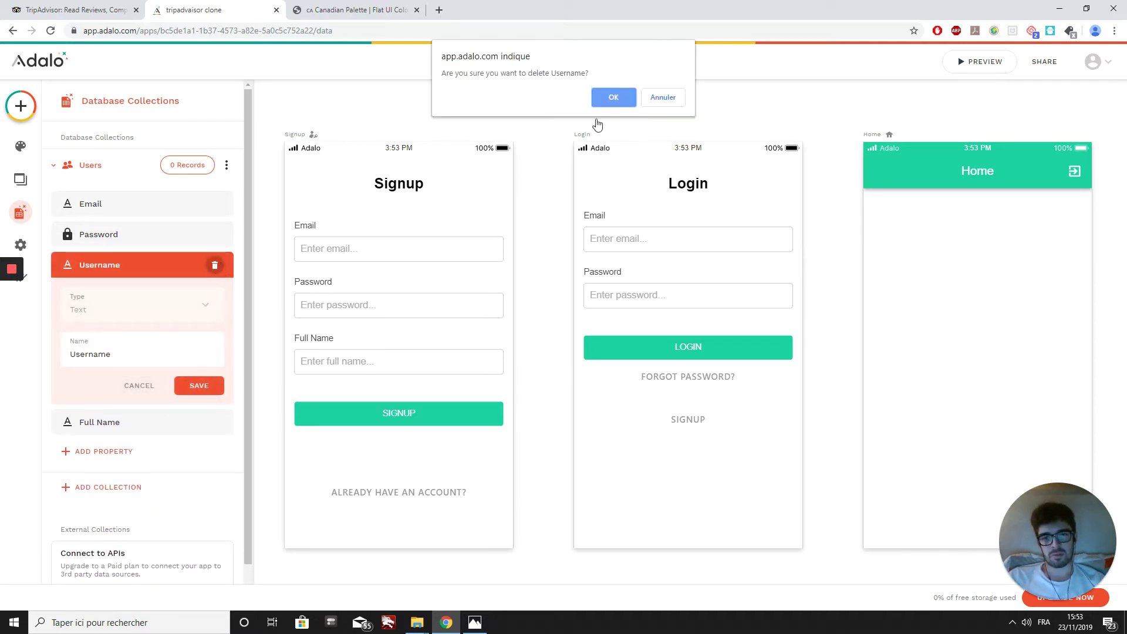
{"action": "left_click", "coordinate": [613, 98]}
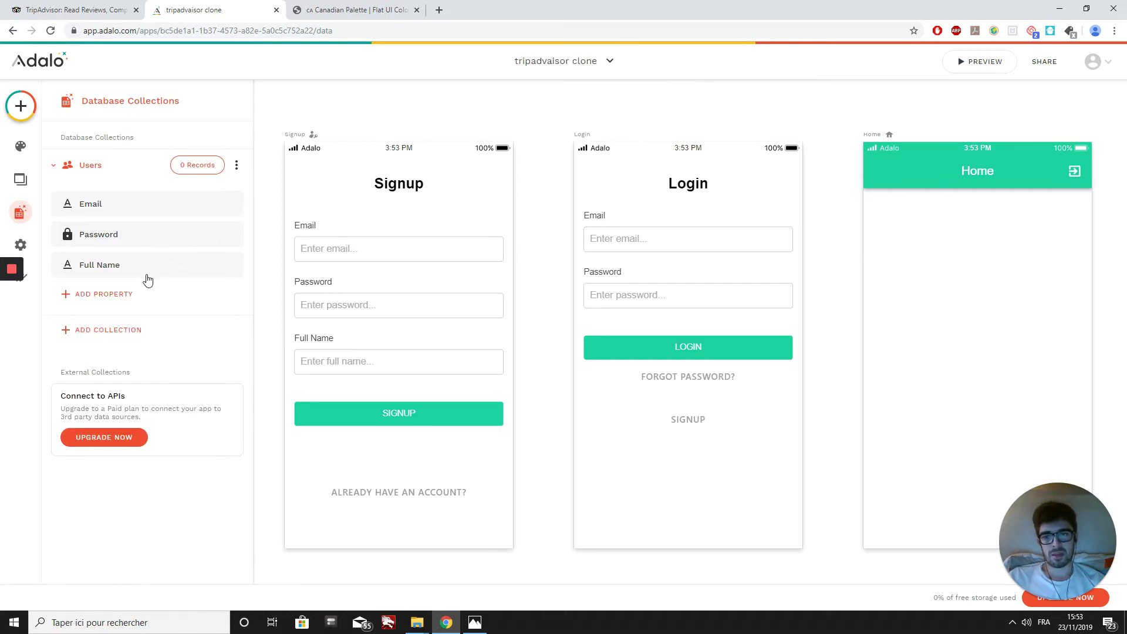
Step: Add an Image property named 'photo de profil' to Users
{"action": "left_click", "coordinate": [104, 295]}
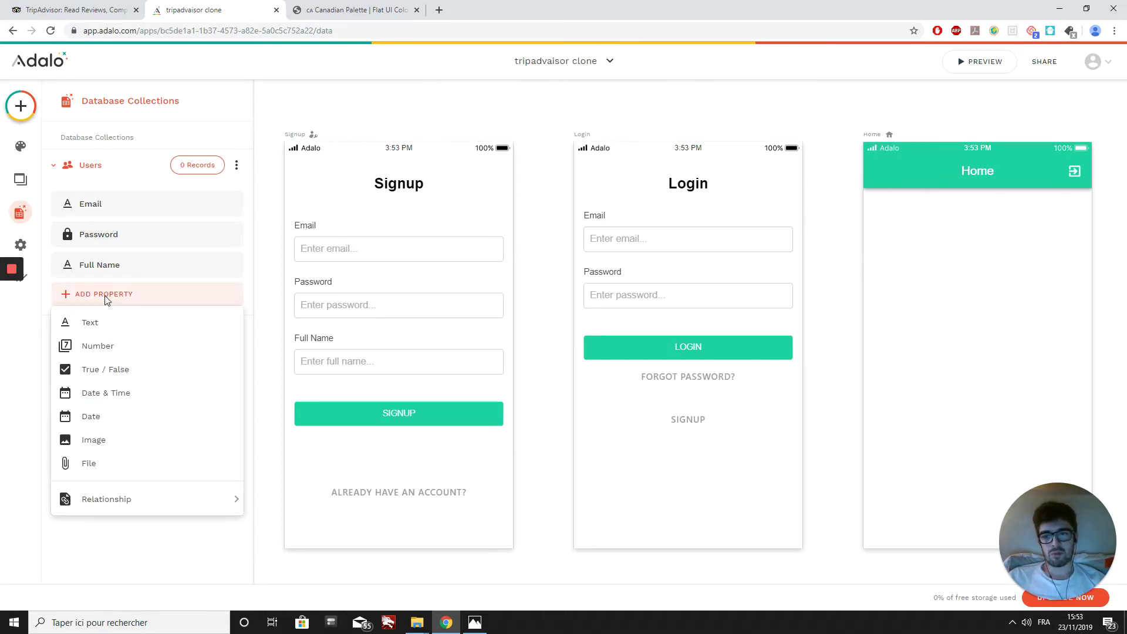
{"action": "left_click", "coordinate": [93, 440]}
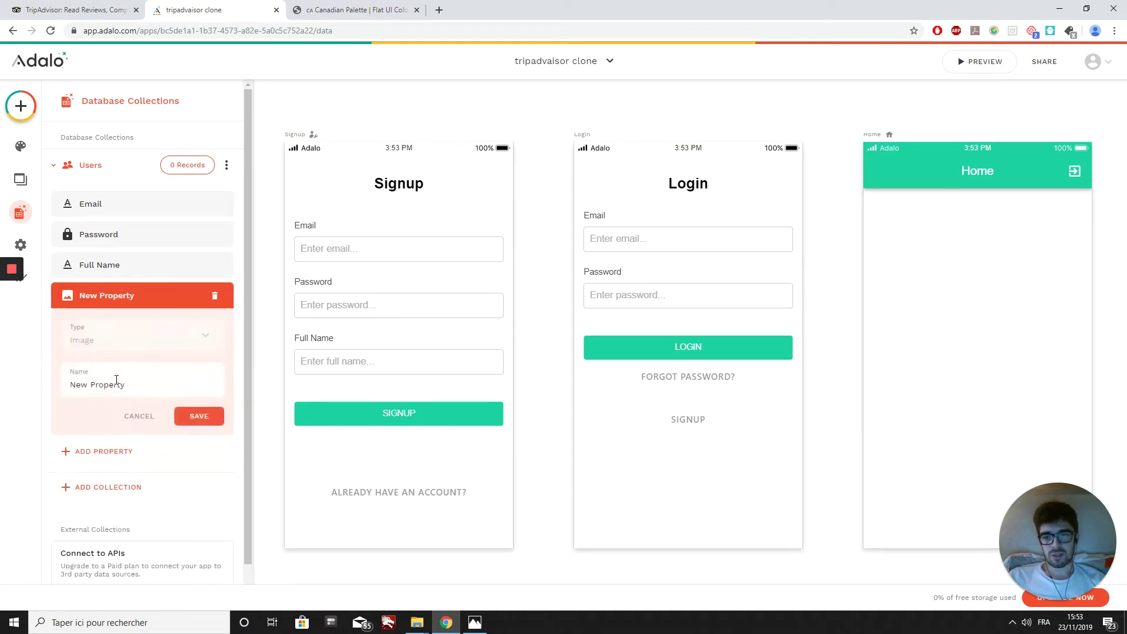
{"action": "left_click_drag", "start_coordinate": [129, 388], "coordinate": [33, 392]}
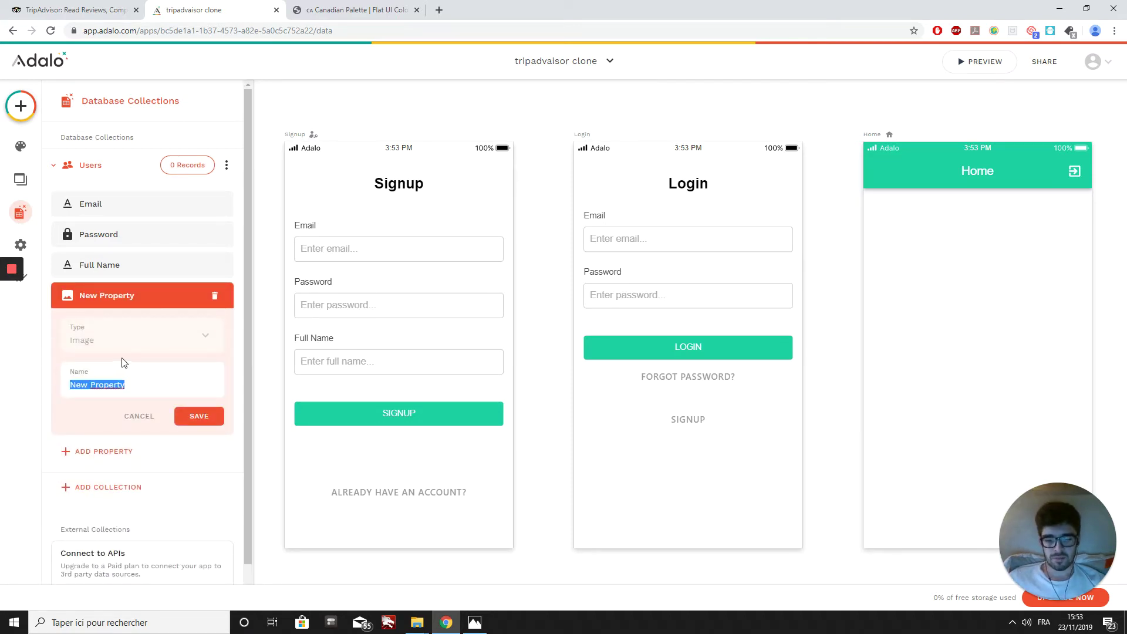
{"action": "left_click", "coordinate": [94, 30]}
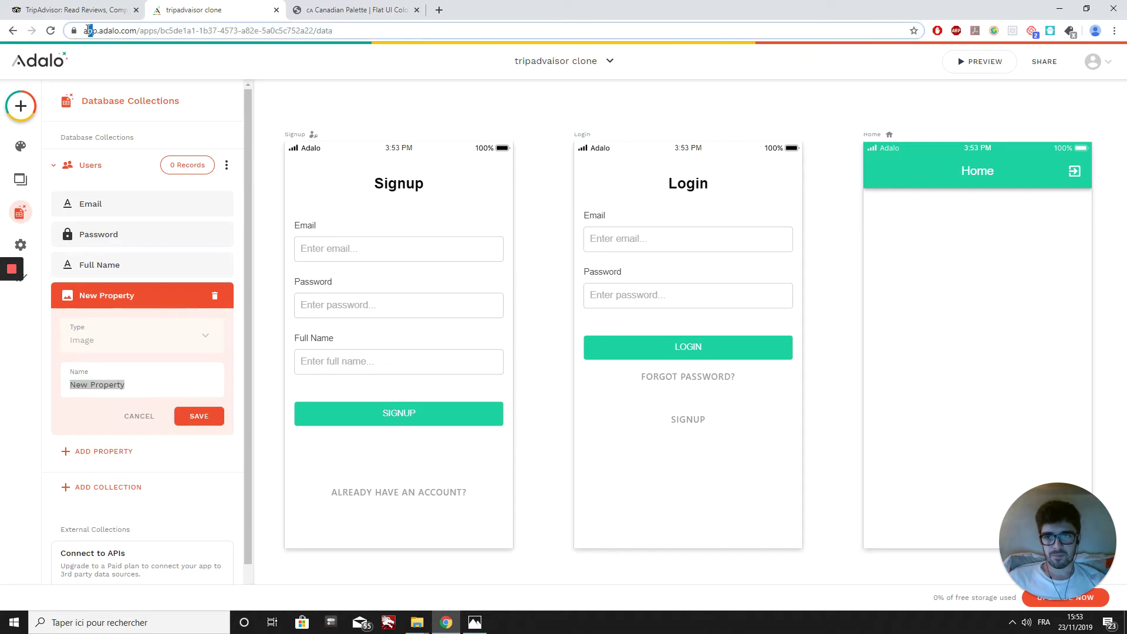
{"action": "left_click", "coordinate": [143, 382]}
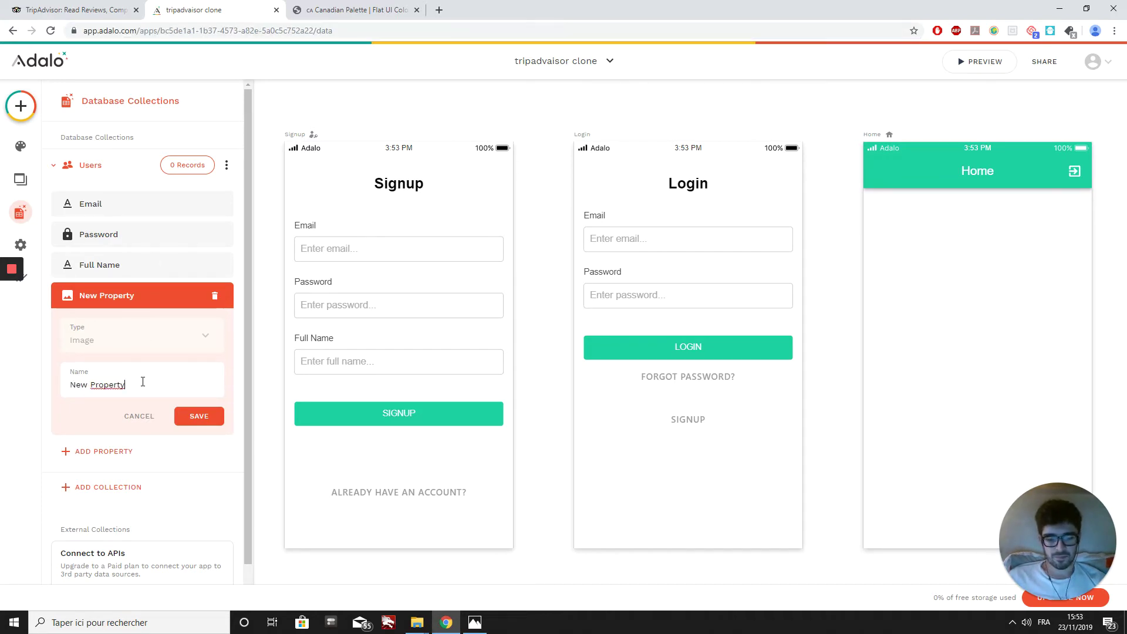
{"action": "key", "text": "BackSpace"}
{"action": "key", "text": "BackSpace"}
{"action": "key", "text": "BackSpace"}
{"action": "key", "text": "BackSpace"}
{"action": "key", "text": "BackSpace"}
{"action": "key", "text": "BackSpace"}
{"action": "key", "text": "BackSpace"}
{"action": "key", "text": "BackSpace"}
{"action": "key", "text": "BackSpace"}
{"action": "key", "text": "BackSpace"}
{"action": "key", "text": "BackSpace"}
{"action": "key", "text": "BackSpace"}
{"action": "type", "text": "photo de profil"}
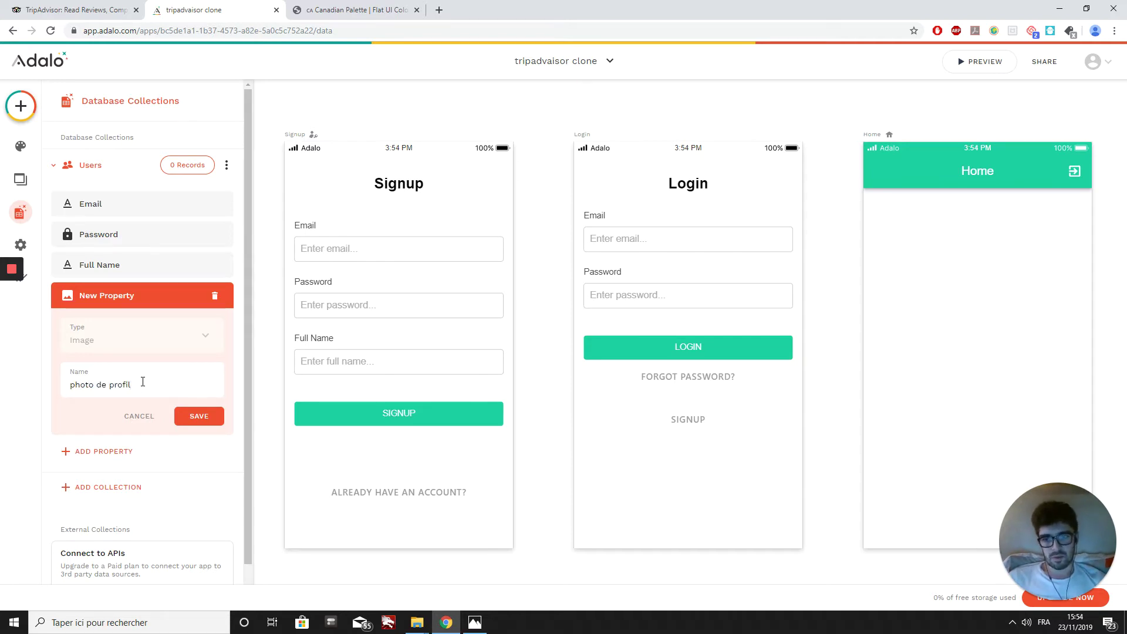
{"action": "left_click", "coordinate": [189, 419]}
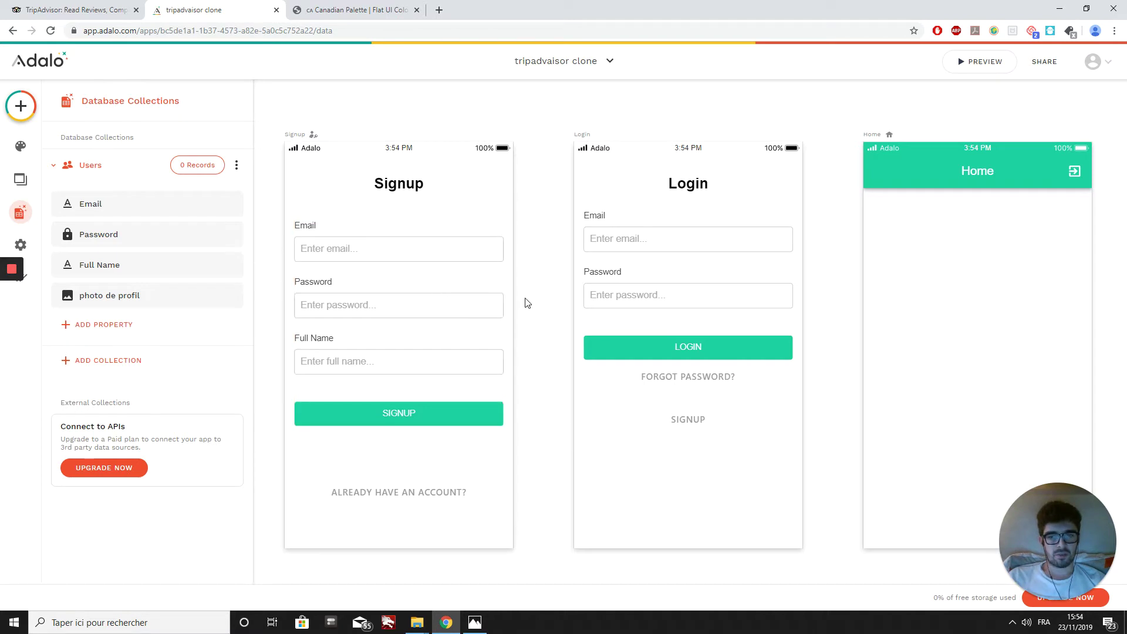
Step: Add 'photo de profil' as a visible field on the Signup form
{"action": "left_click", "coordinate": [434, 315]}
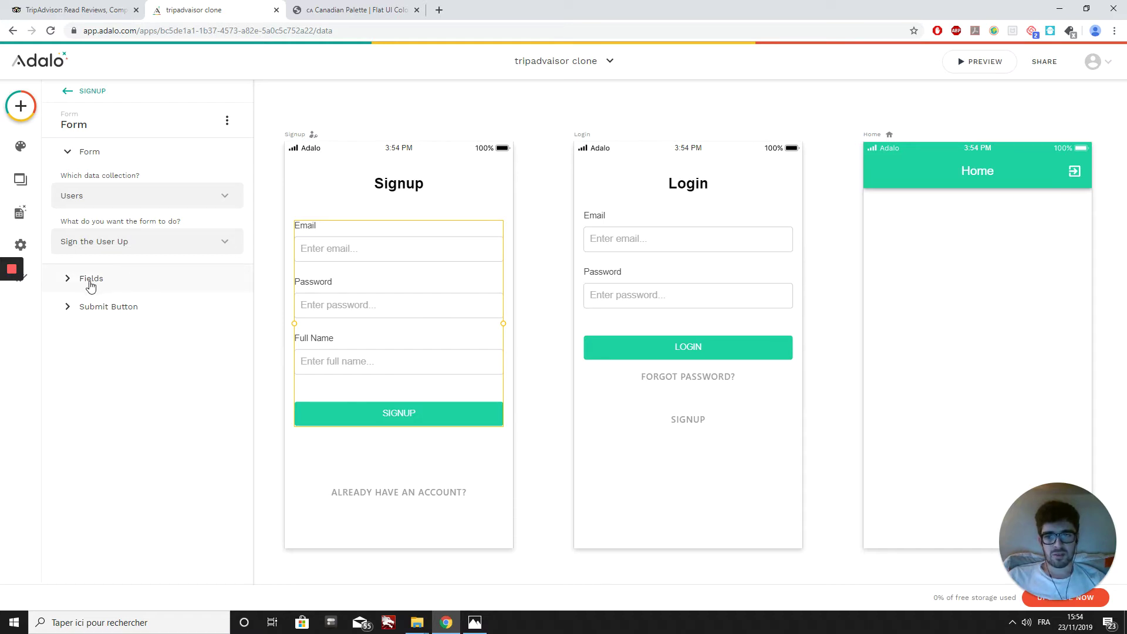
{"action": "left_click", "coordinate": [130, 287]}
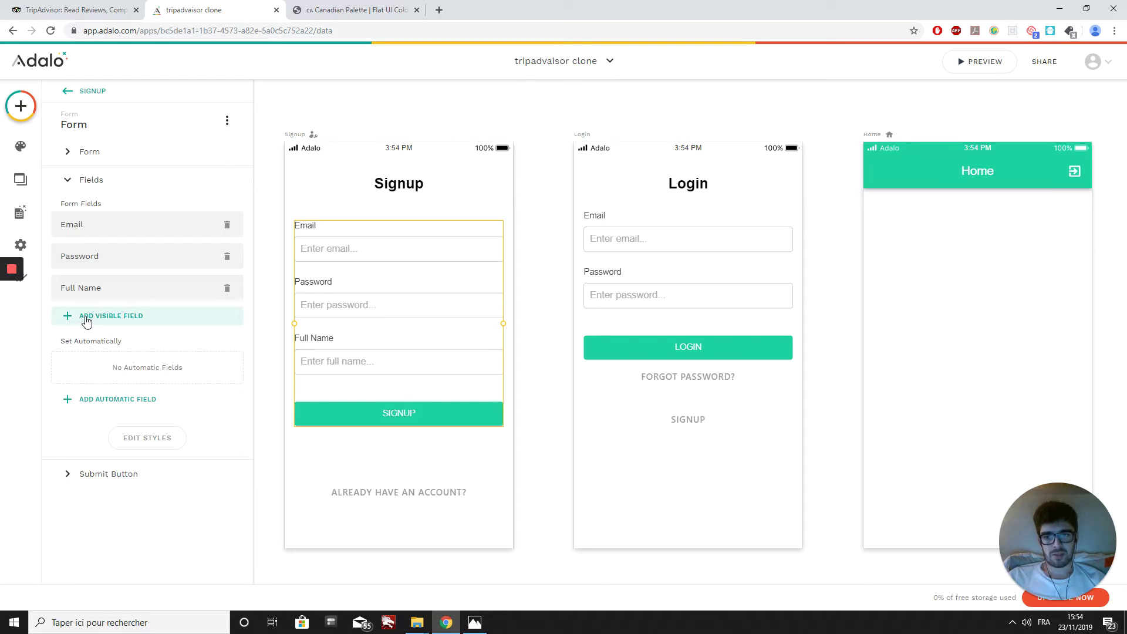
{"action": "left_click", "coordinate": [132, 317]}
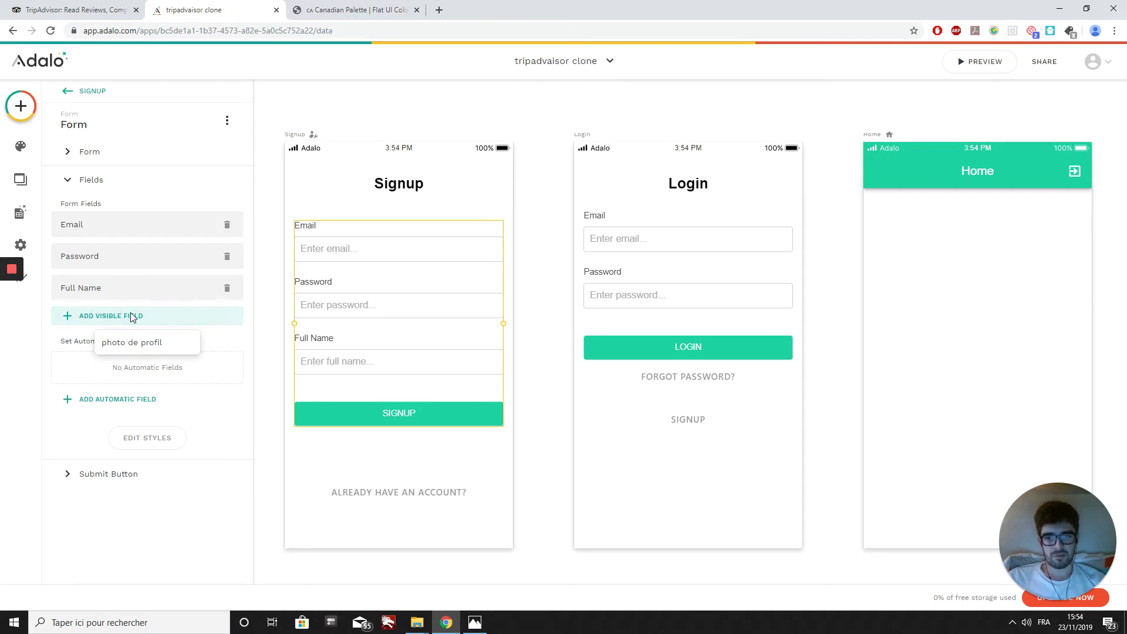
{"action": "left_click", "coordinate": [174, 344]}
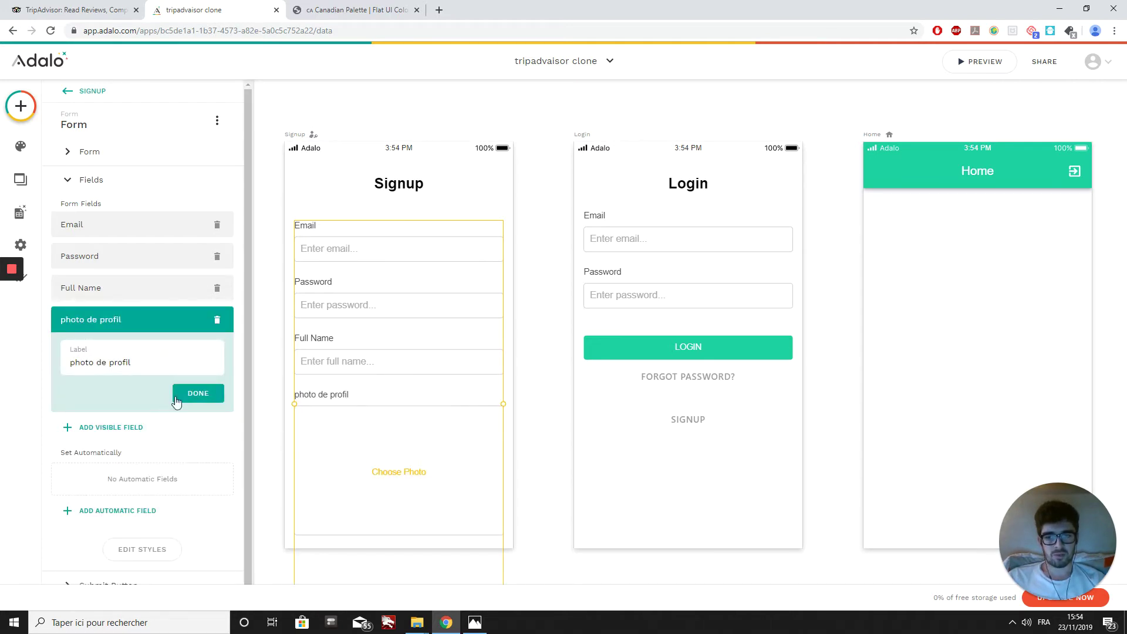
{"action": "left_click", "coordinate": [176, 402]}
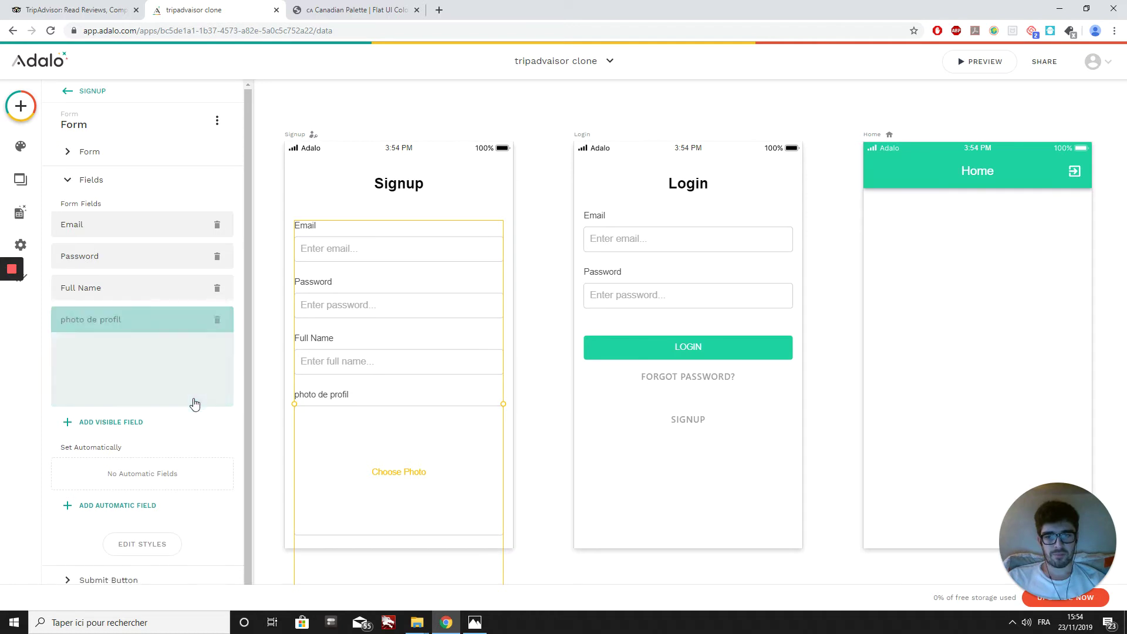
{"action": "left_click", "coordinate": [533, 271]}
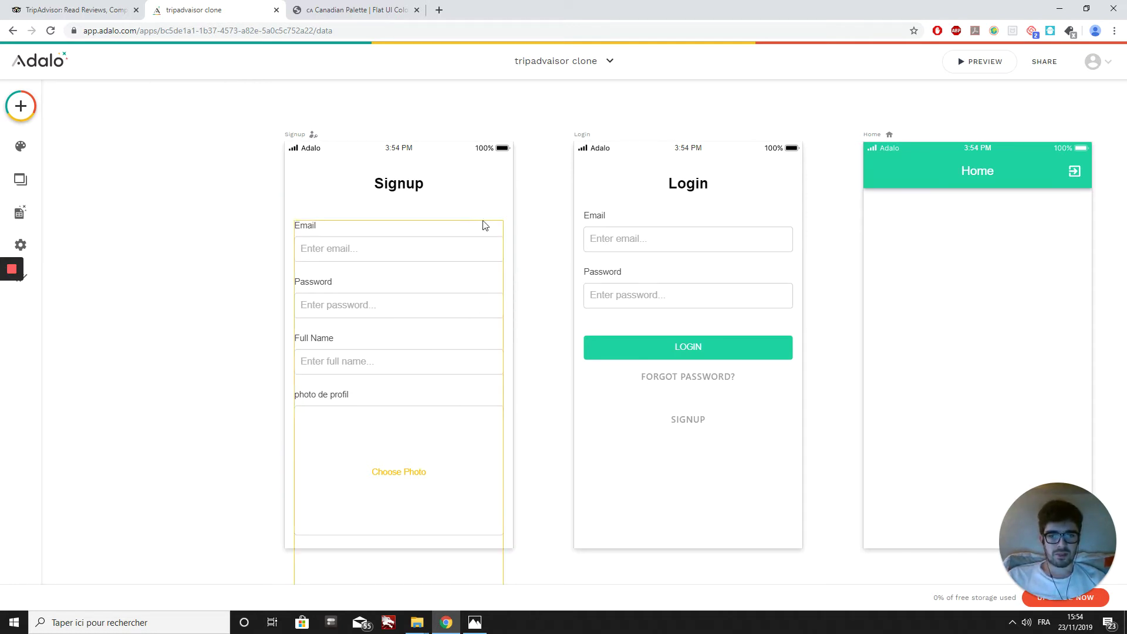
Step: Bring up the '1 Tripadvisor.png' home-screen screenshot for reference
{"action": "scroll", "coordinate": [849, 271], "scroll_direction": "right", "scroll_amount": 5}
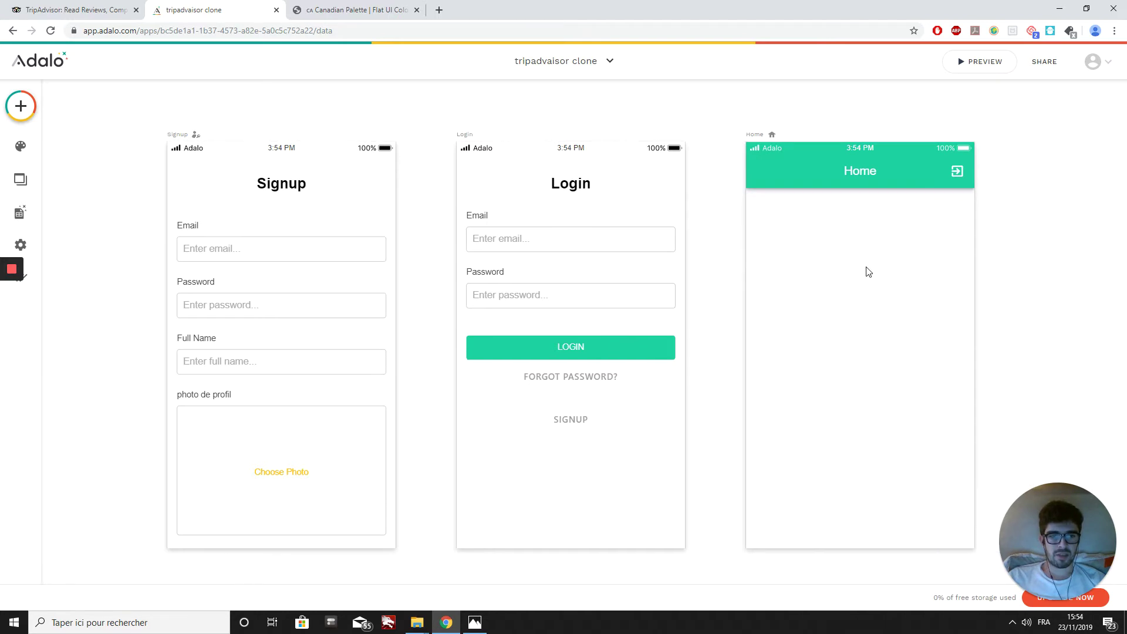
{"action": "scroll", "coordinate": [856, 259], "scroll_direction": "down", "scroll_amount": 1}
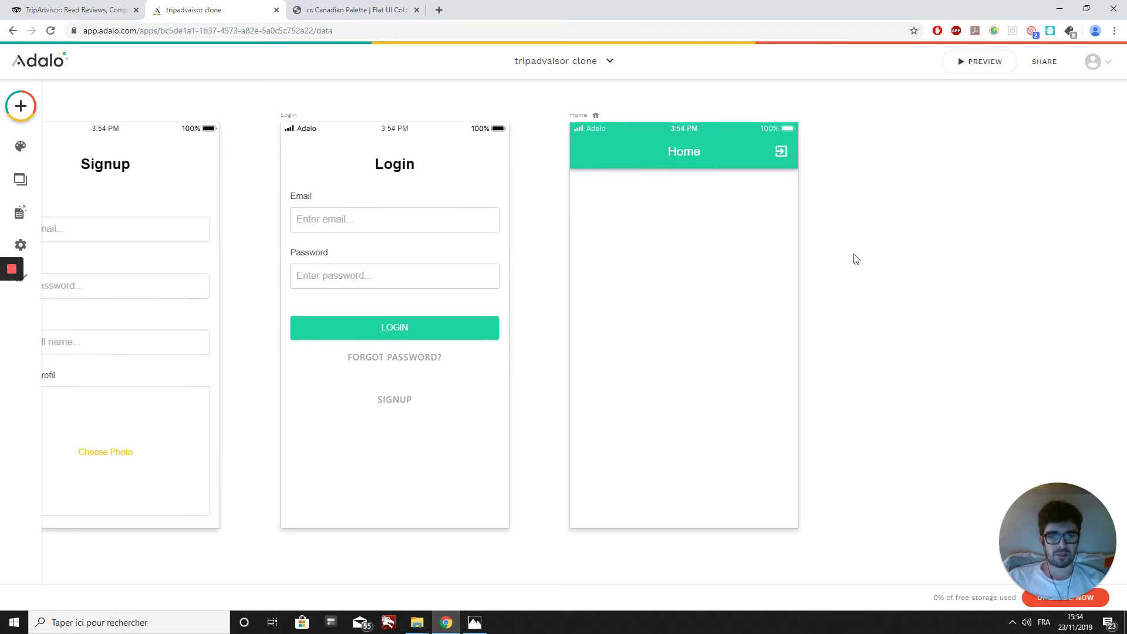
{"action": "left_click", "coordinate": [475, 622]}
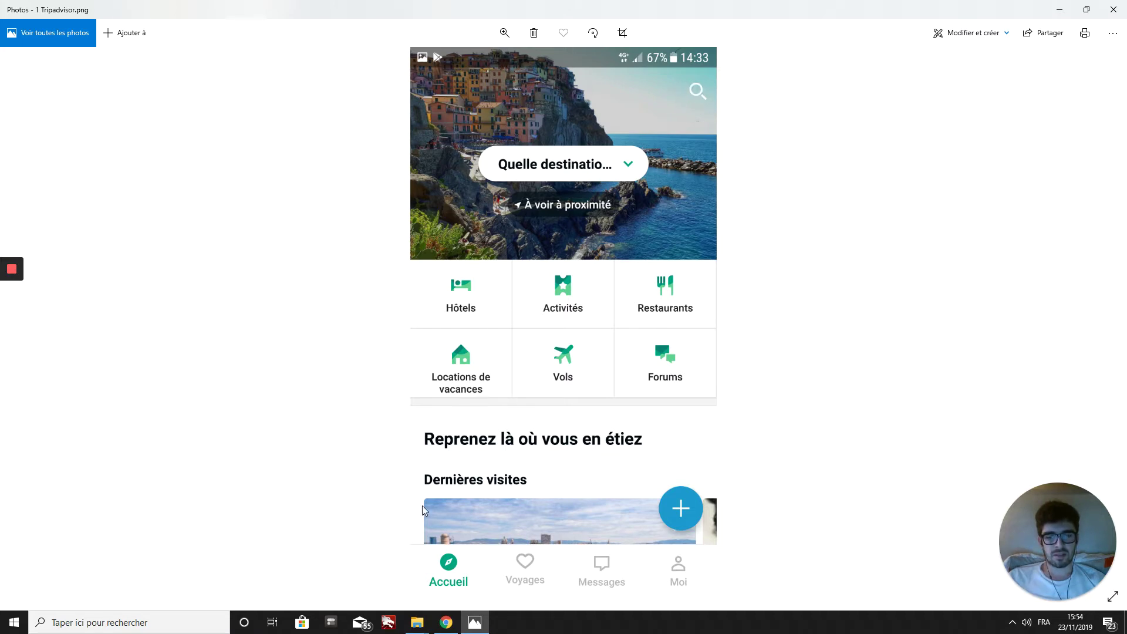
{"action": "left_click", "coordinate": [446, 622]}
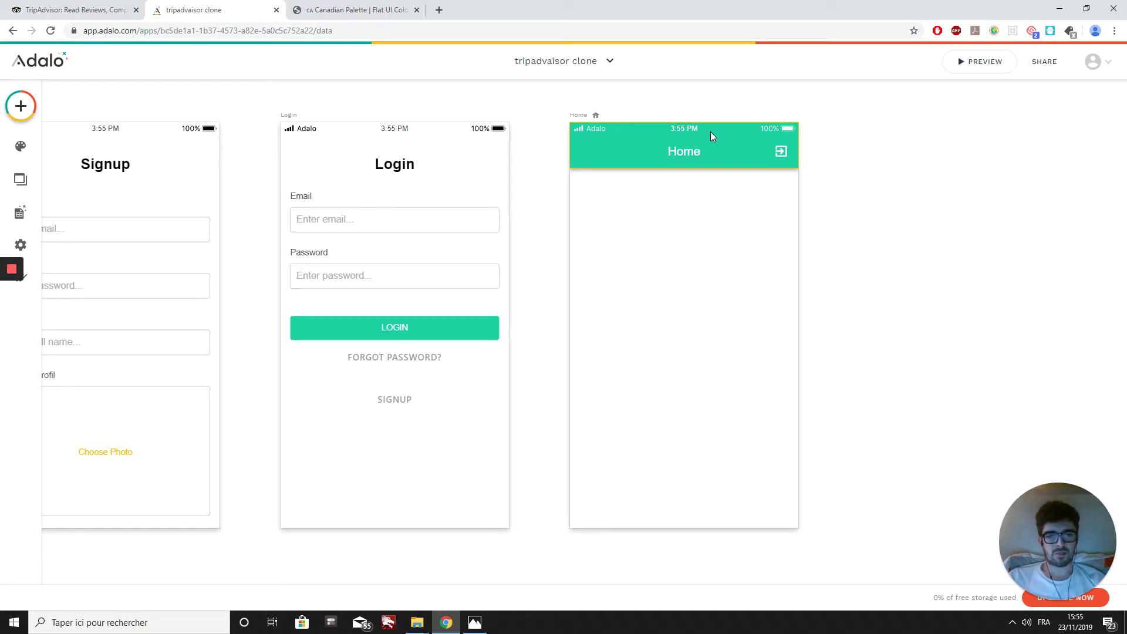
Step: Set the Home screen's status bar to Black Text
{"action": "left_click", "coordinate": [579, 117]}
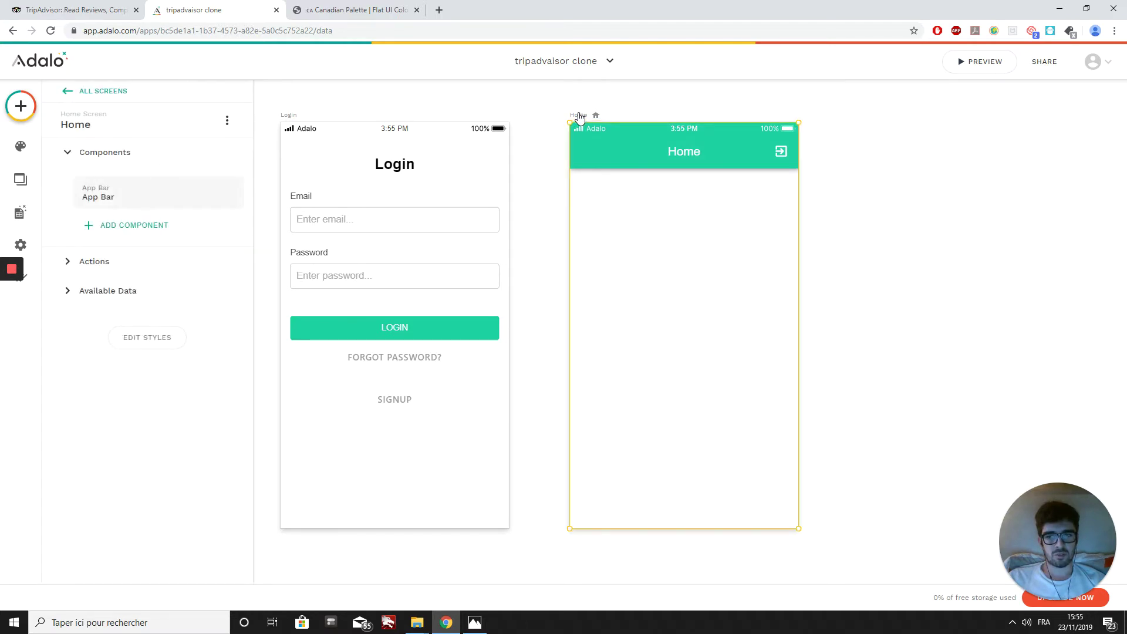
{"action": "left_click", "coordinate": [156, 346]}
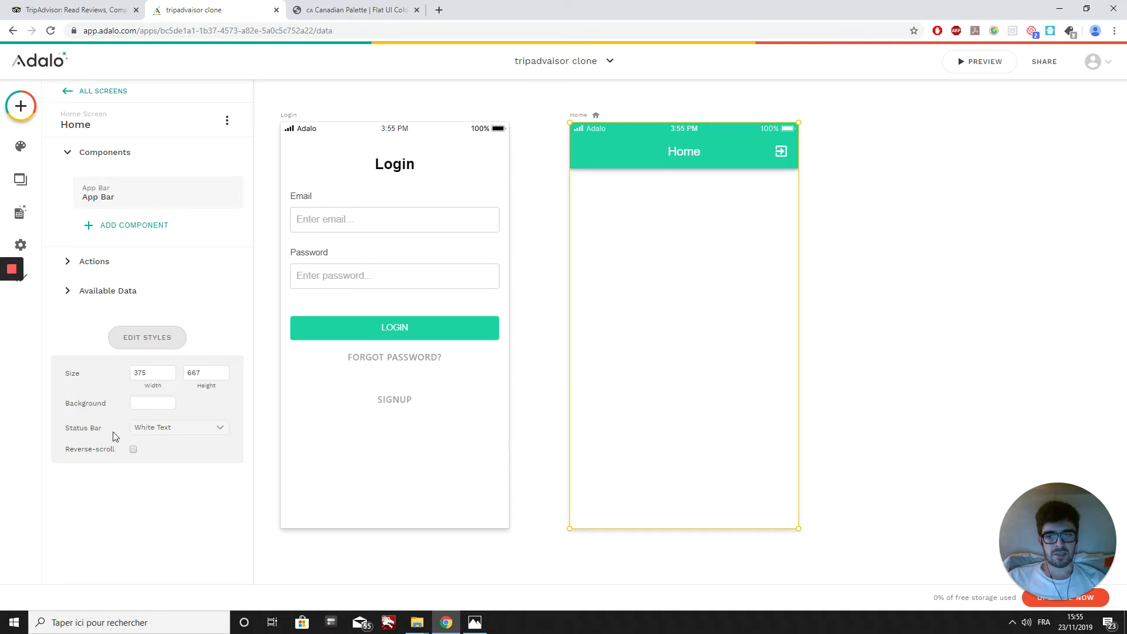
{"action": "left_click", "coordinate": [143, 433]}
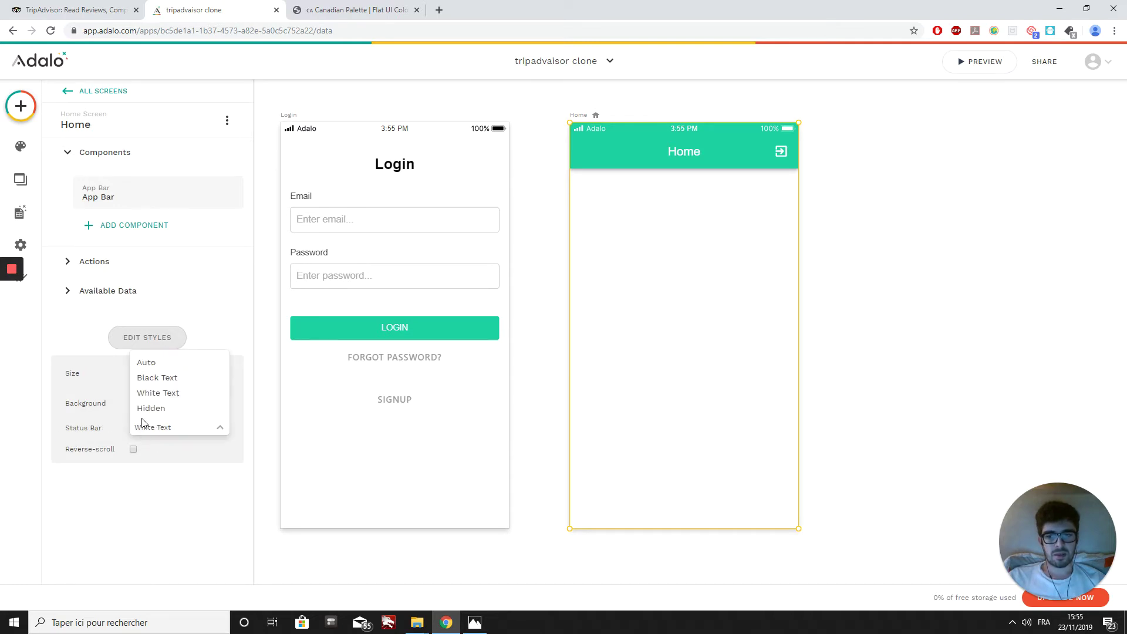
{"action": "left_click", "coordinate": [147, 379]}
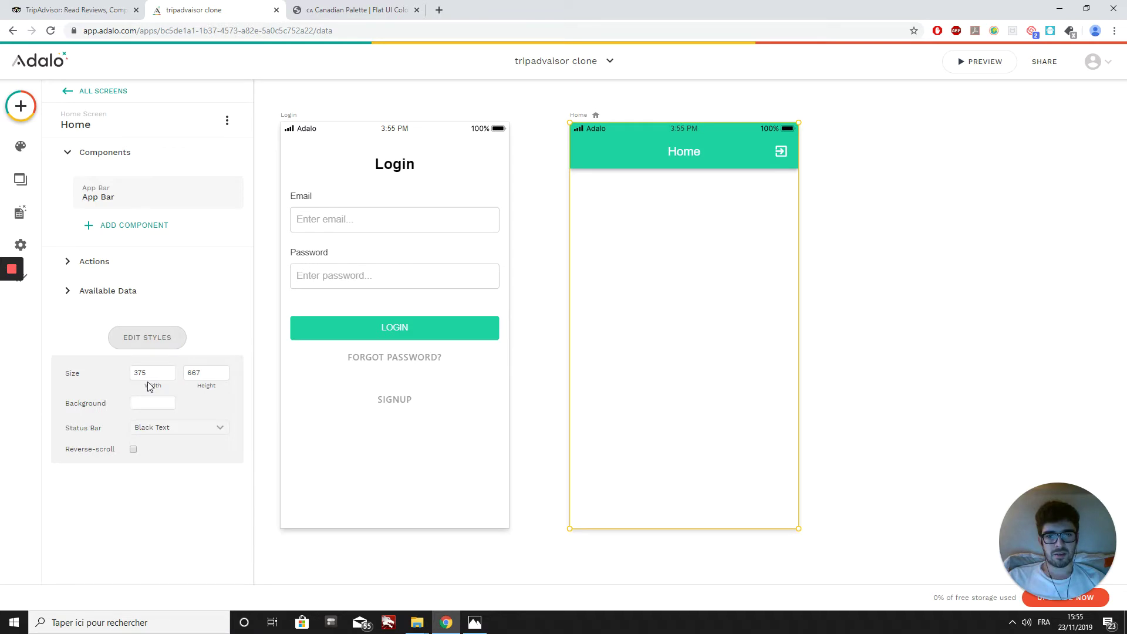
Step: Delete the Home screen's green App Bar
{"action": "left_click", "coordinate": [545, 138]}
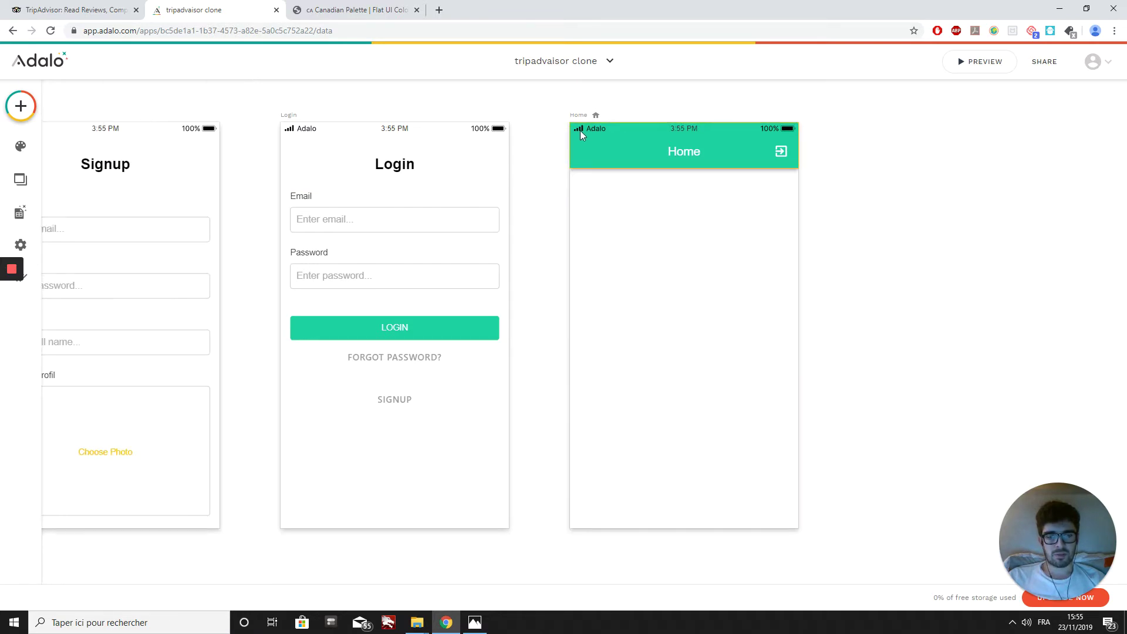
{"action": "left_click", "coordinate": [608, 149]}
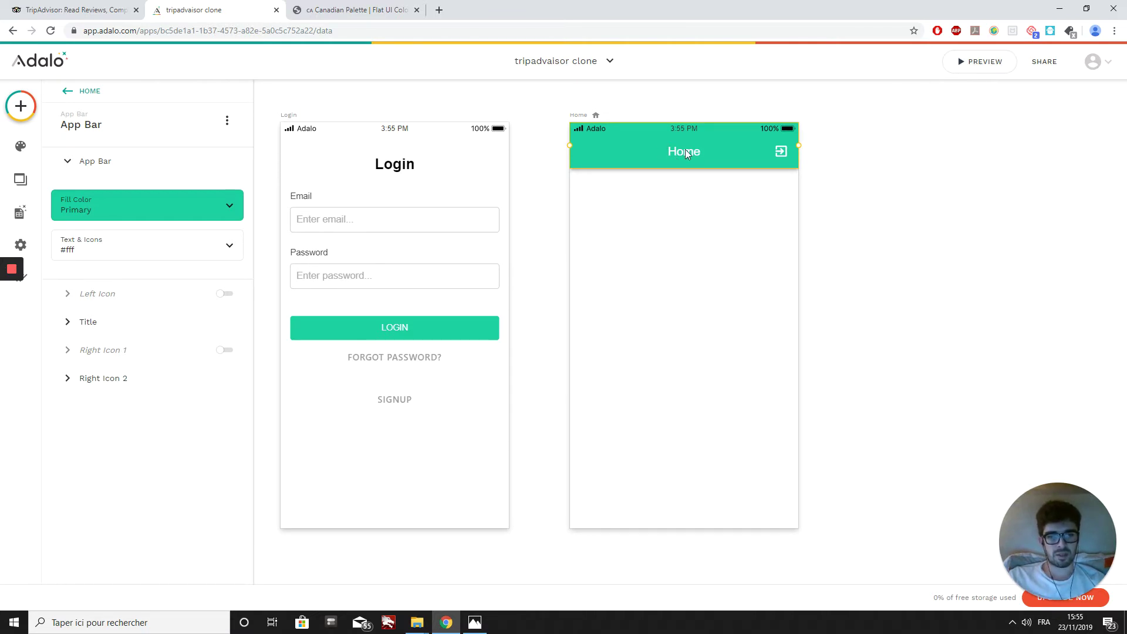
{"action": "key", "text": "Delete"}
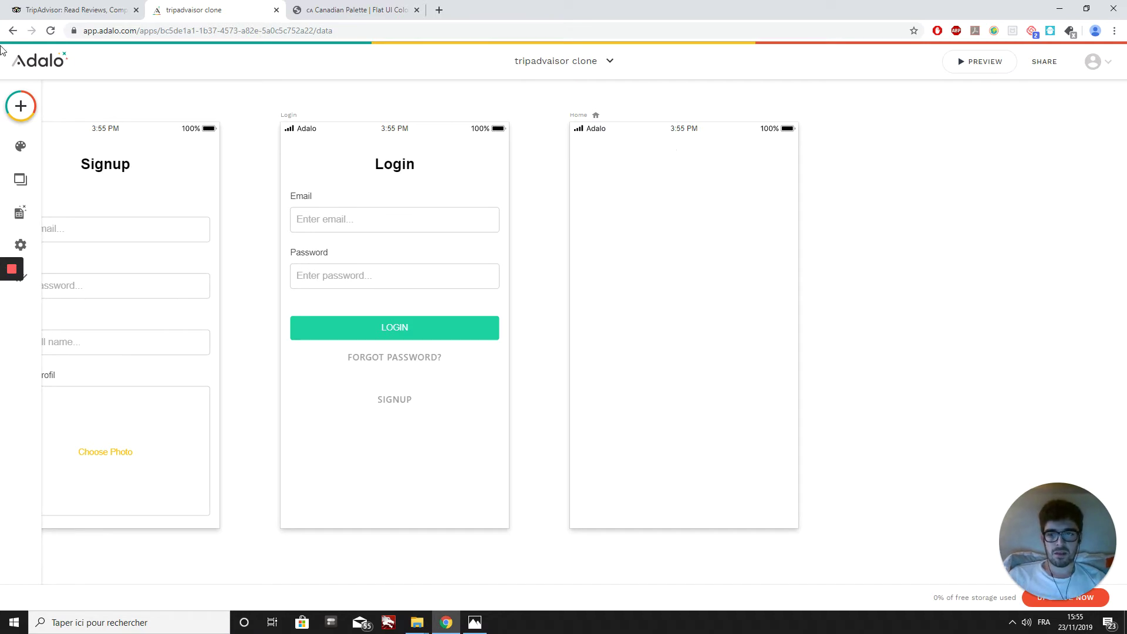
Step: Place a tall Image component across the top of the Home screen
{"action": "left_click", "coordinate": [29, 108]}
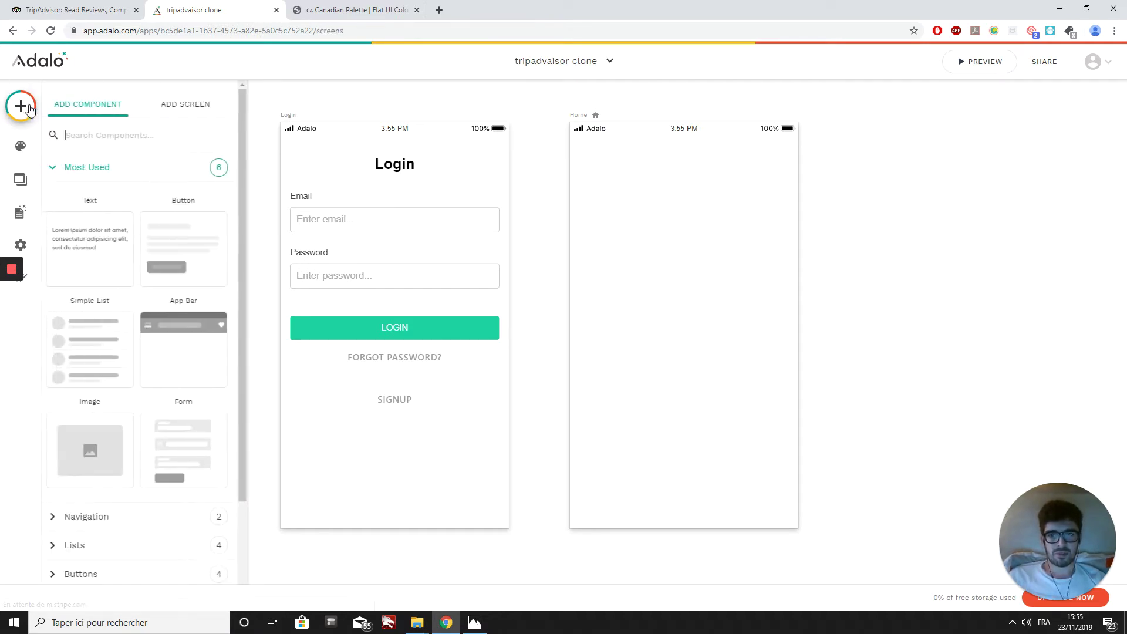
{"action": "left_click_drag", "start_coordinate": [107, 452], "coordinate": [684, 185]}
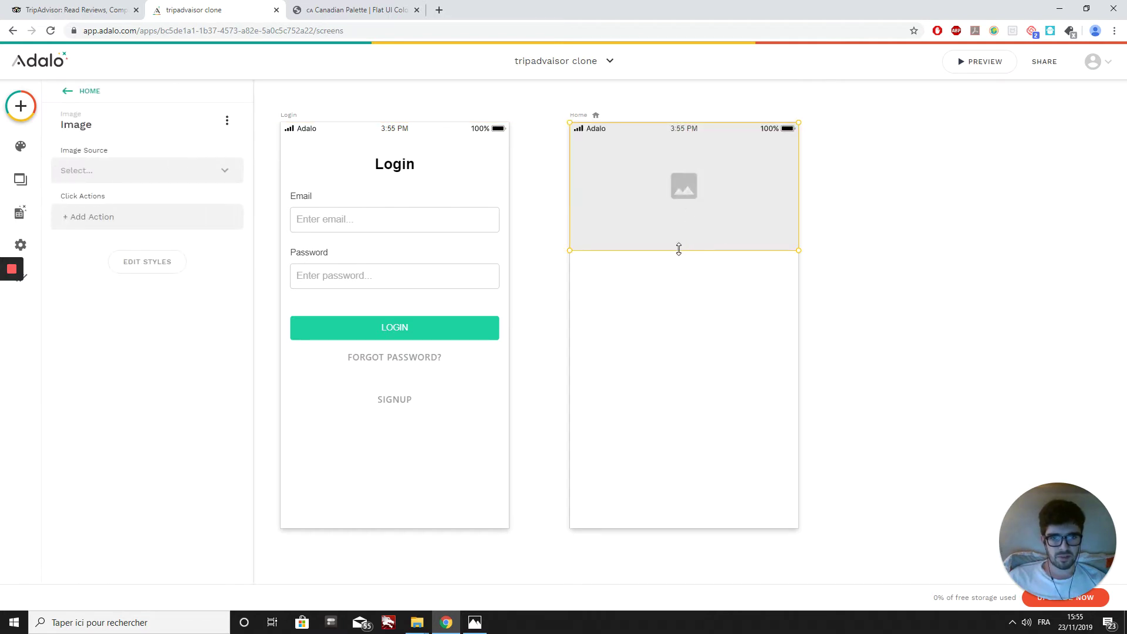
{"action": "left_click_drag", "start_coordinate": [678, 250], "coordinate": [678, 276]}
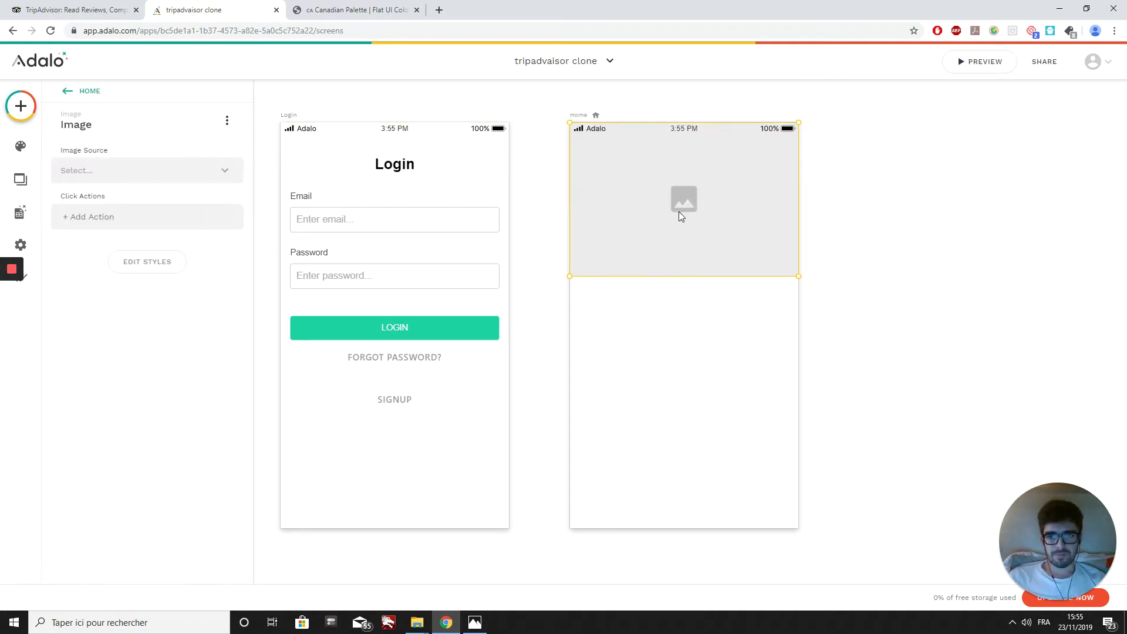
Step: Set the image source to the uploaded 'image voyage 2' picture and stretch it down
{"action": "left_click", "coordinate": [166, 170]}
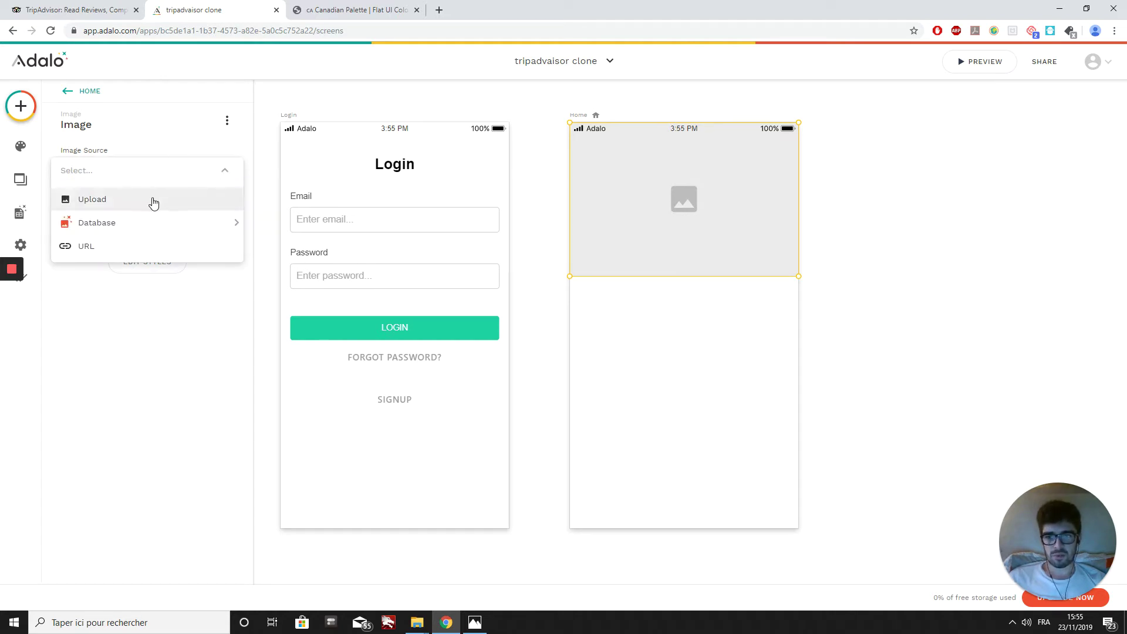
{"action": "left_click", "coordinate": [153, 201]}
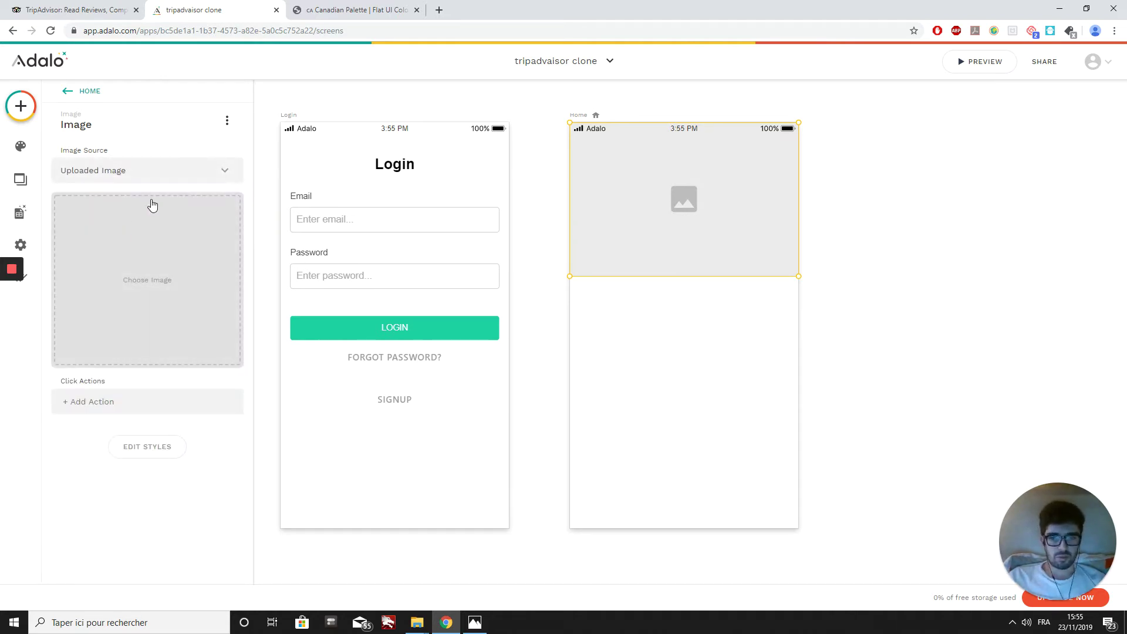
{"action": "left_click", "coordinate": [162, 269]}
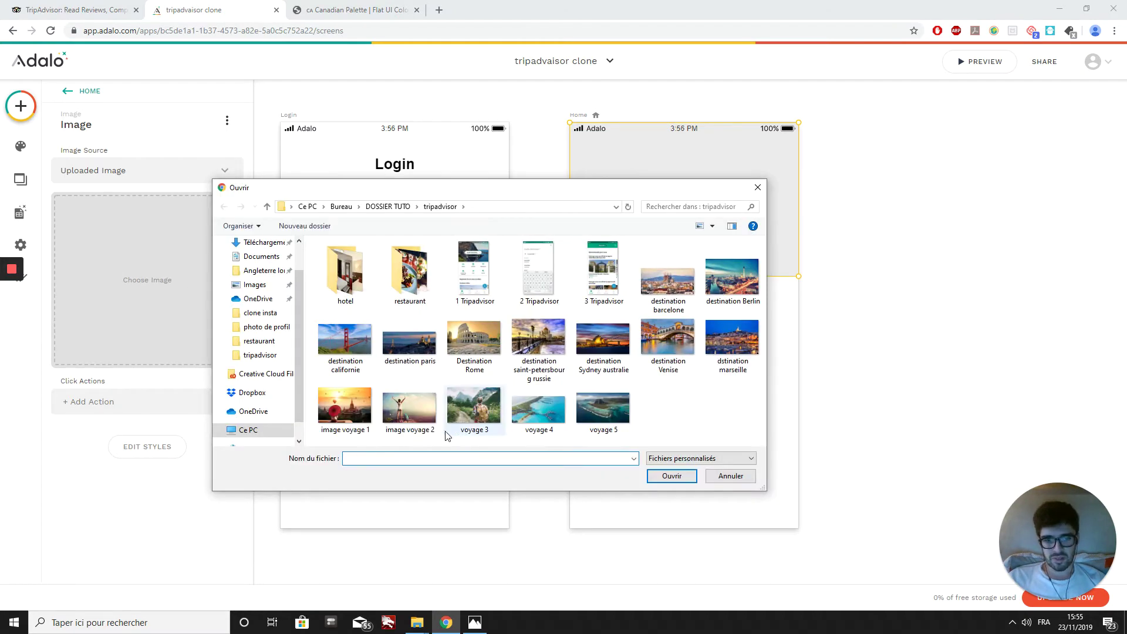
{"action": "left_click", "coordinate": [423, 411]}
{"action": "left_click", "coordinate": [672, 475]}
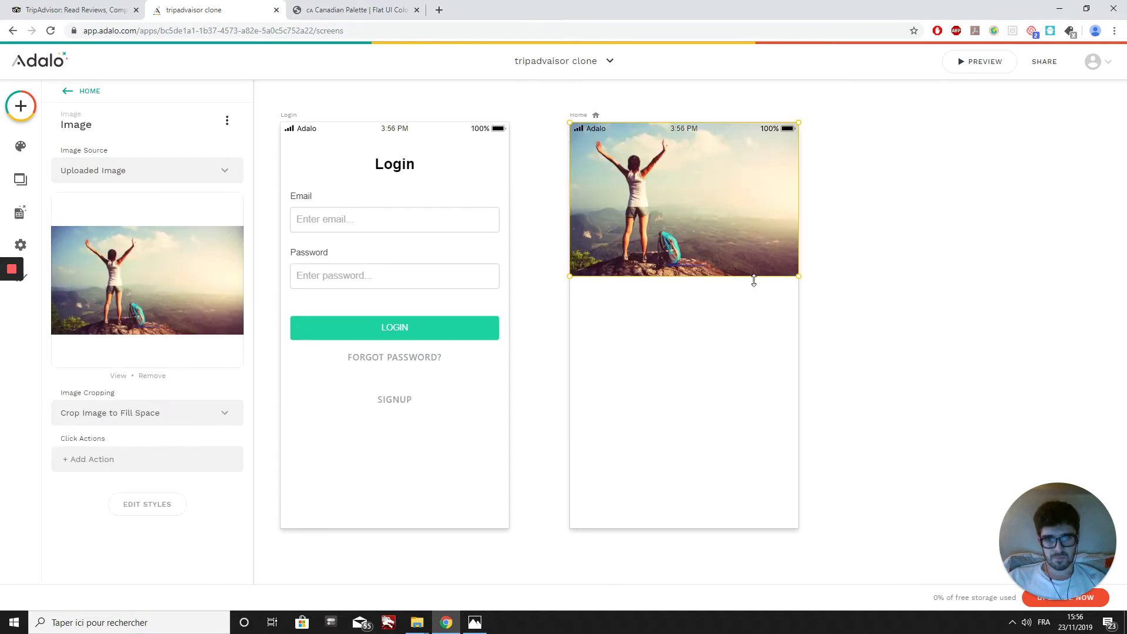
{"action": "mouse_move", "coordinate": [690, 277]}
{"action": "left_mouse_down"}
{"action": "mouse_move", "coordinate": [693, 322]}
{"action": "mouse_move", "coordinate": [699, 271]}
{"action": "mouse_move", "coordinate": [701, 285]}
{"action": "left_mouse_up"}
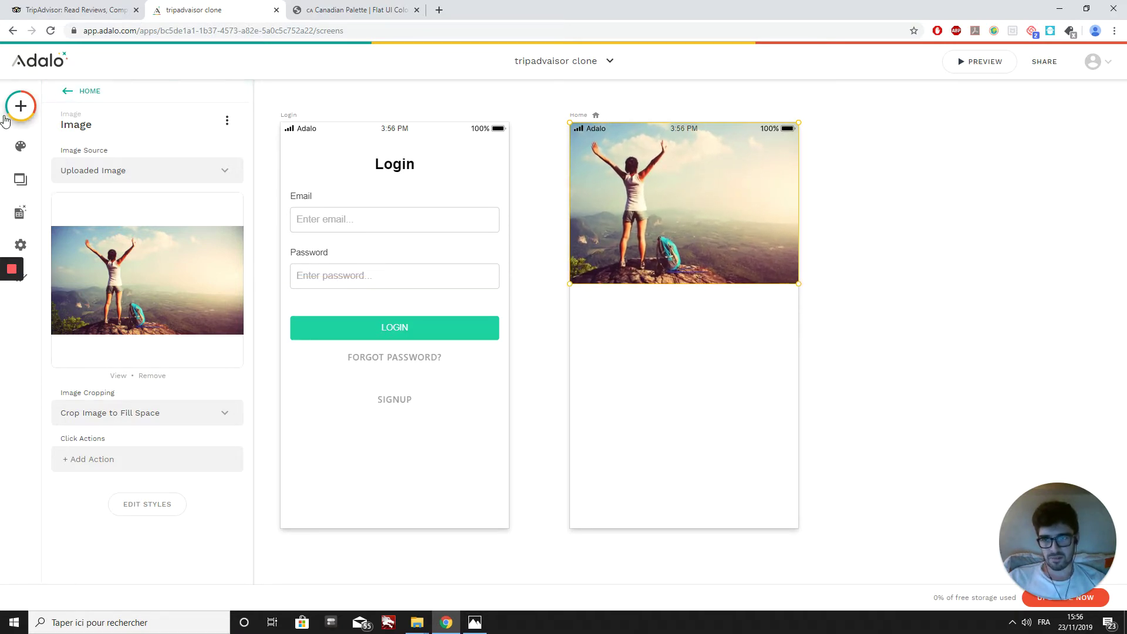
Step: Place an Icon on the top-left of the Home photo and shorten the photo slightly
{"action": "left_click", "coordinate": [722, 314]}
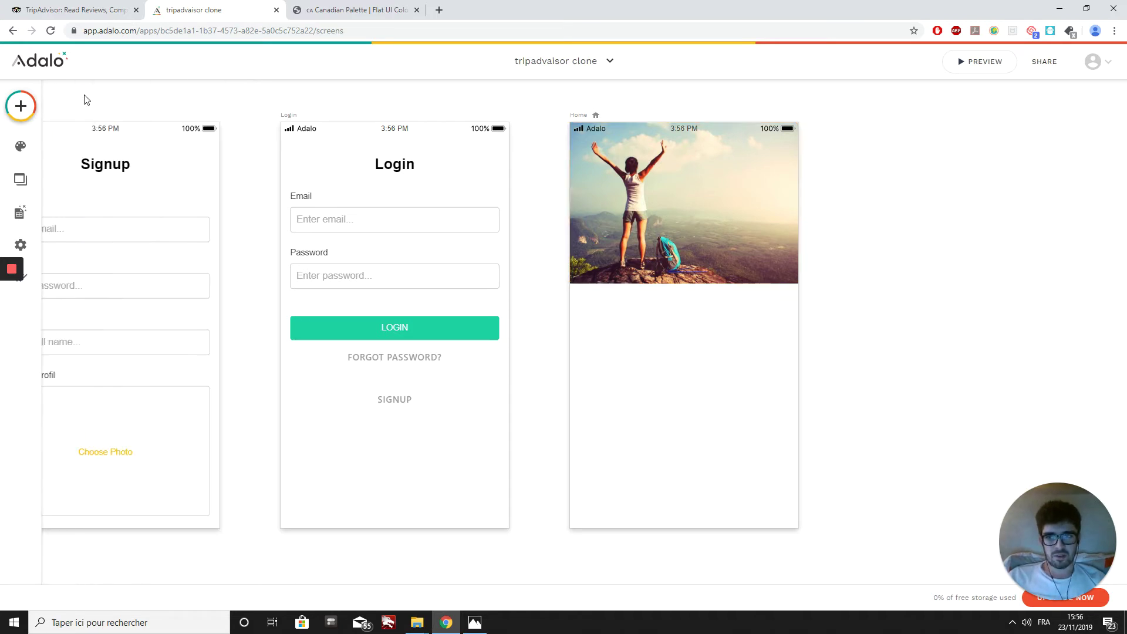
{"action": "left_click", "coordinate": [23, 107]}
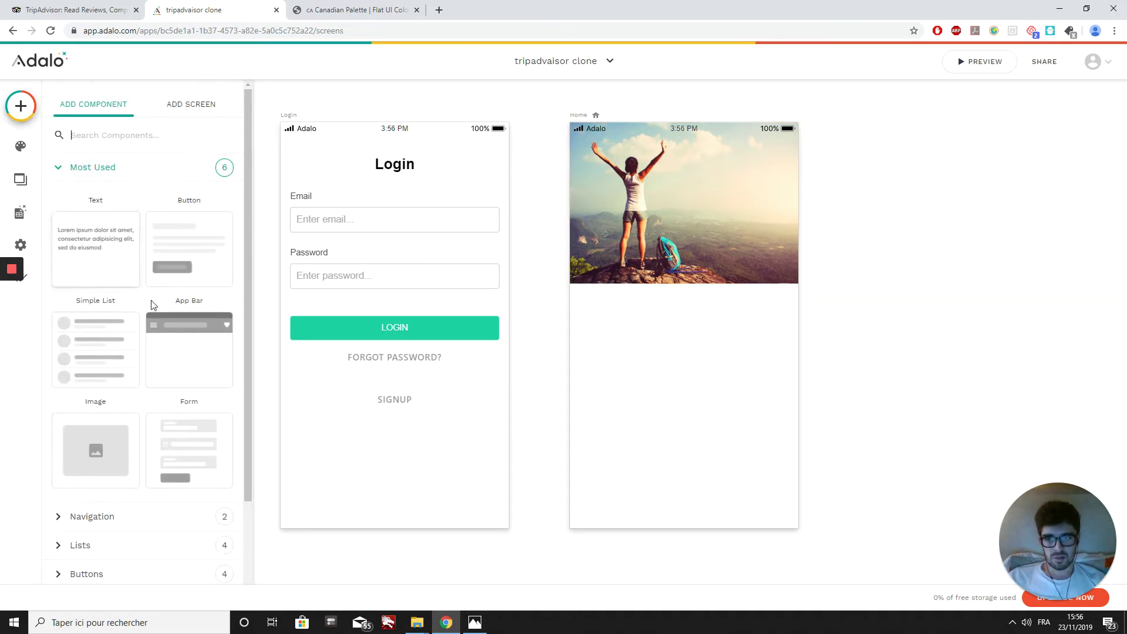
{"action": "scroll", "coordinate": [126, 359], "scroll_direction": "down", "scroll_amount": 2}
{"action": "scroll", "coordinate": [106, 420], "scroll_direction": "down", "scroll_amount": 1}
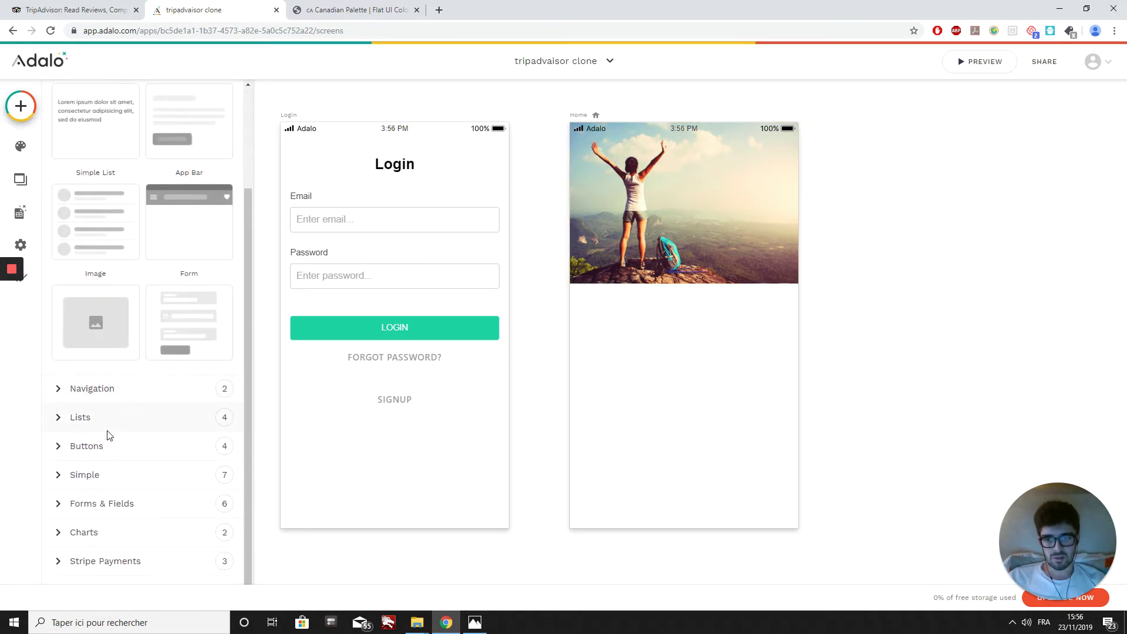
{"action": "left_click", "coordinate": [107, 446]}
{"action": "scroll", "coordinate": [159, 470], "scroll_direction": "down", "scroll_amount": 2}
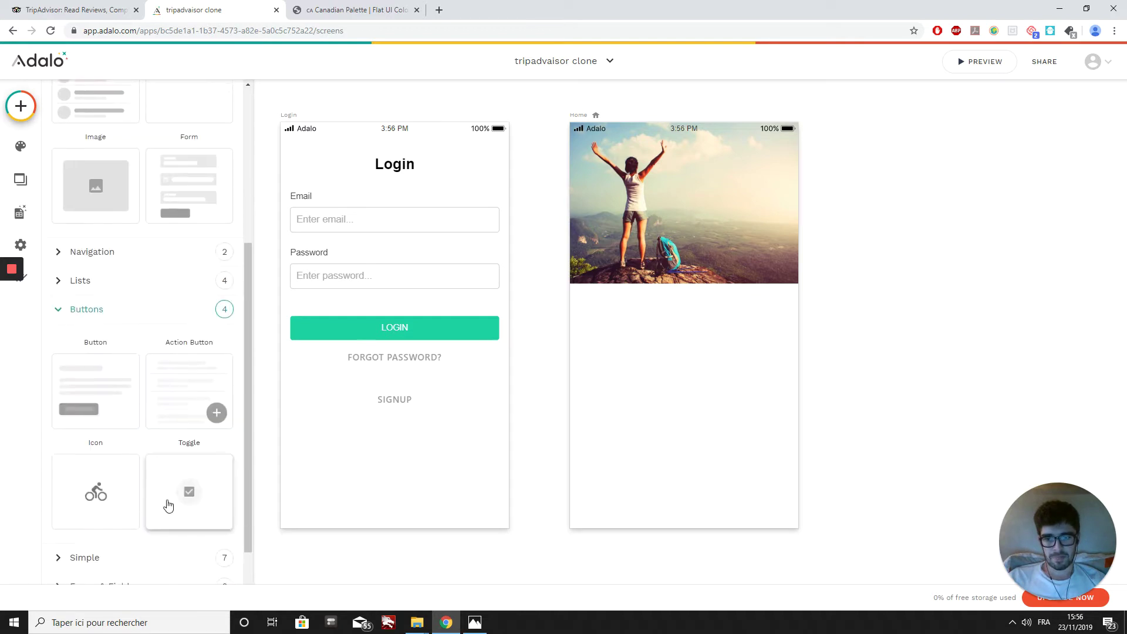
{"action": "left_click", "coordinate": [110, 504]}
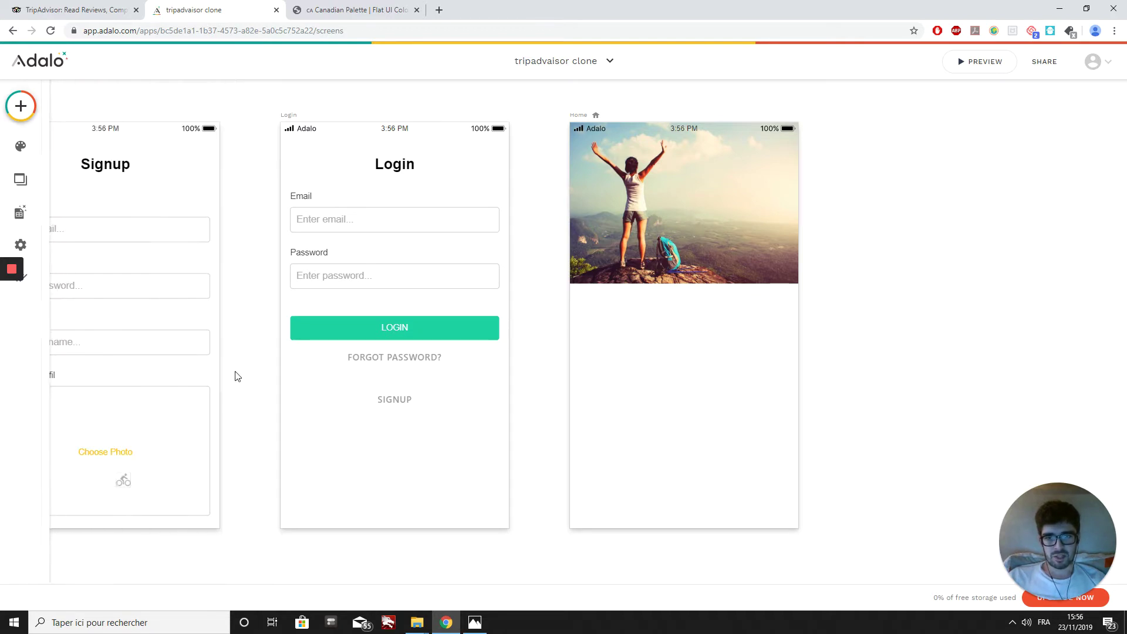
{"action": "left_click", "coordinate": [584, 151]}
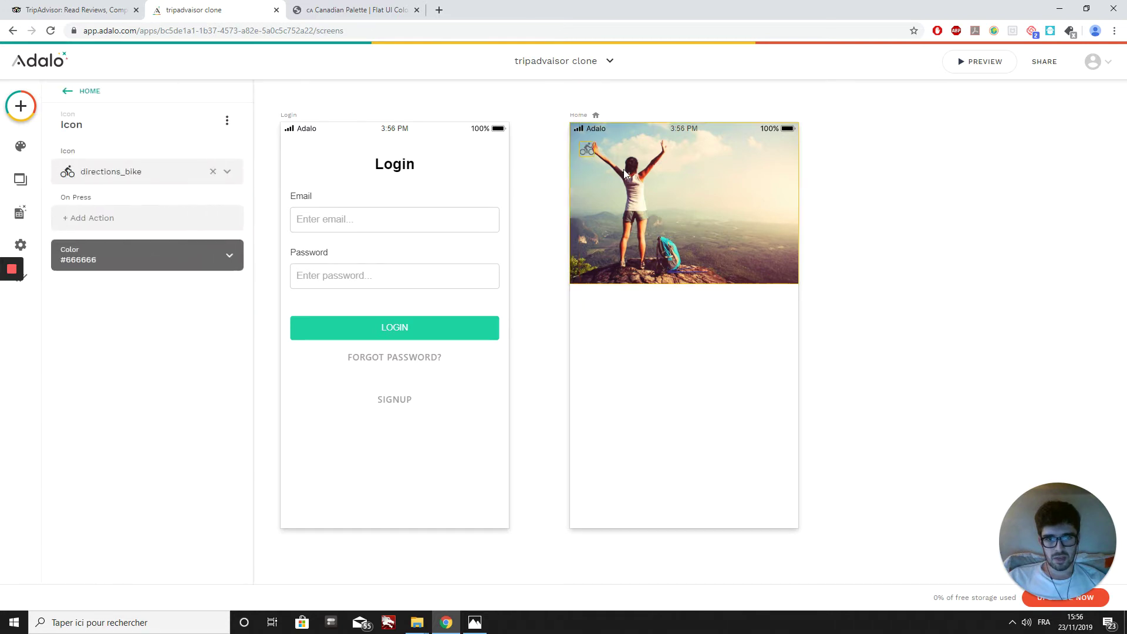
{"action": "left_click", "coordinate": [666, 280]}
{"action": "left_click_drag", "start_coordinate": [666, 286], "coordinate": [666, 277]}
Step: Make the icon a keyboard_backspace back arrow linking to Signup, then return to Flat UI Colors
{"action": "left_click", "coordinate": [589, 151]}
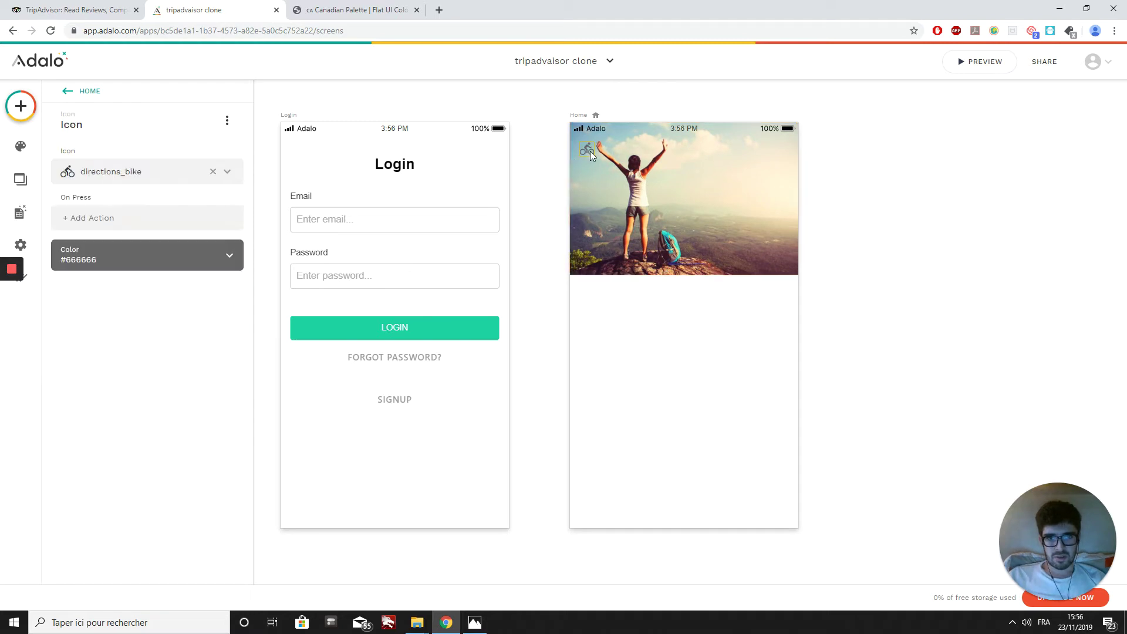
{"action": "left_click", "coordinate": [171, 176]}
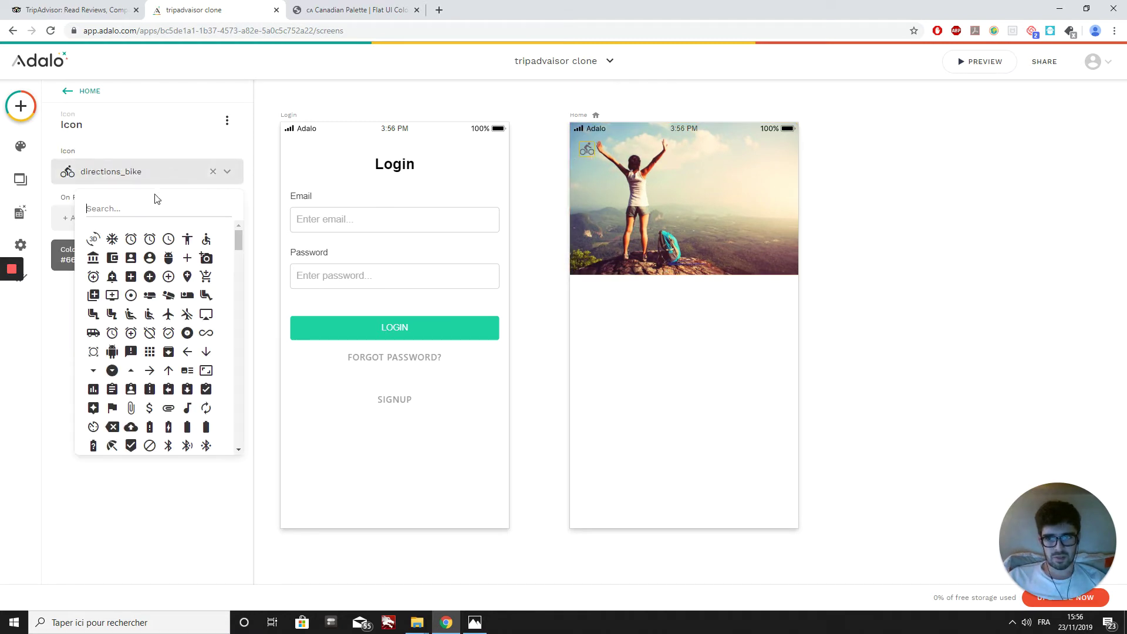
{"action": "type", "text": "back"}
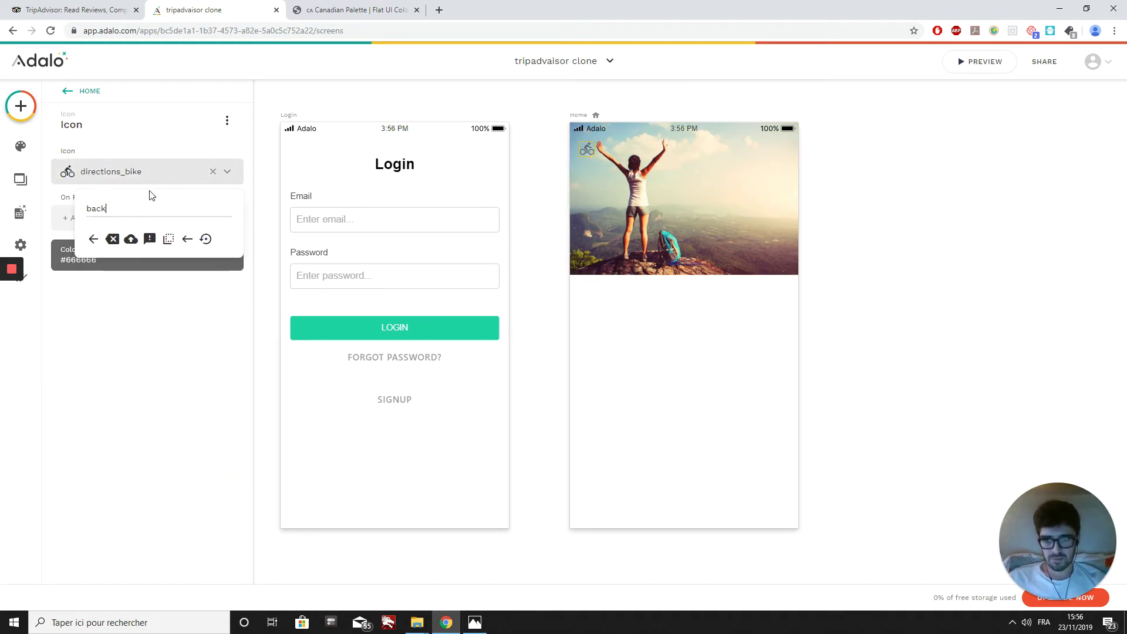
{"action": "left_click", "coordinate": [188, 239]}
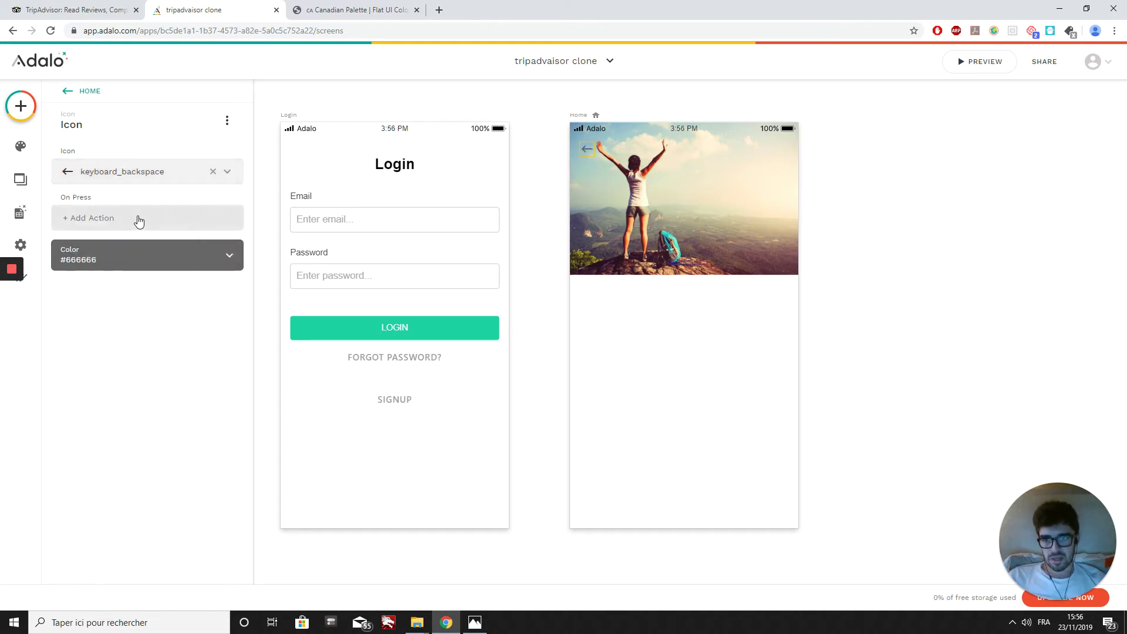
{"action": "left_click", "coordinate": [118, 220]}
{"action": "mouse_move", "coordinate": [111, 248]}
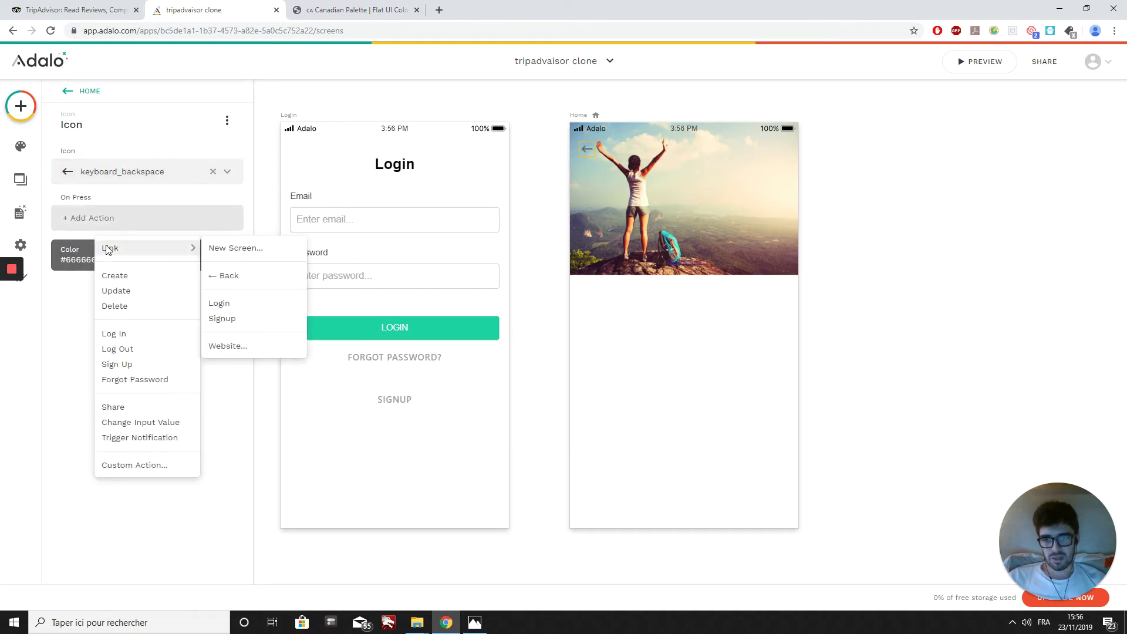
{"action": "left_click", "coordinate": [228, 319]}
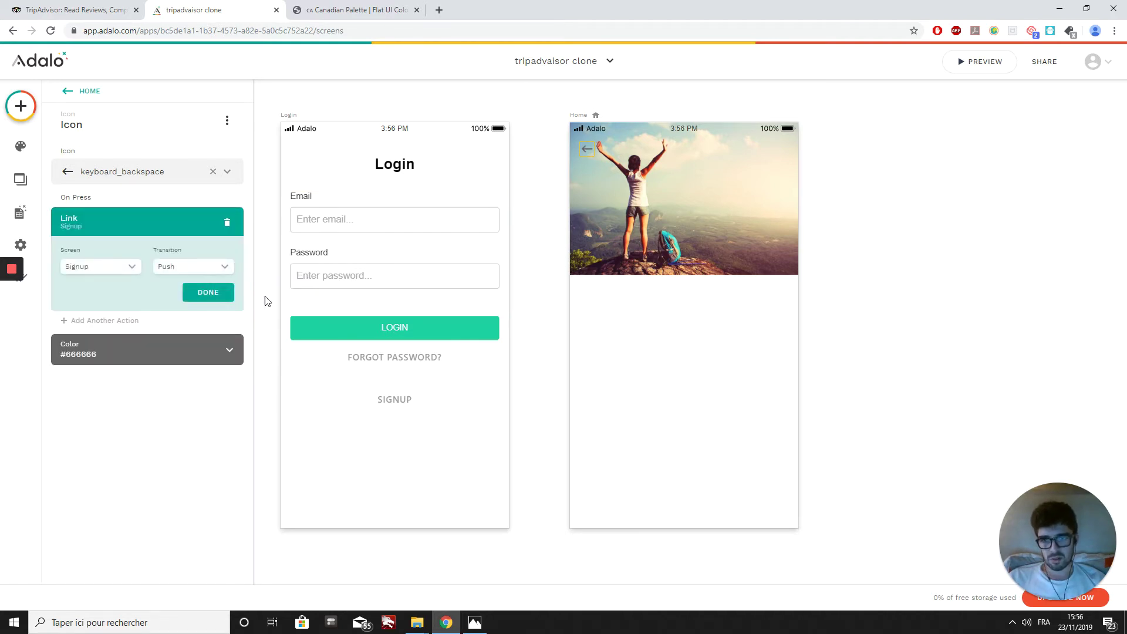
{"action": "left_click", "coordinate": [199, 296]}
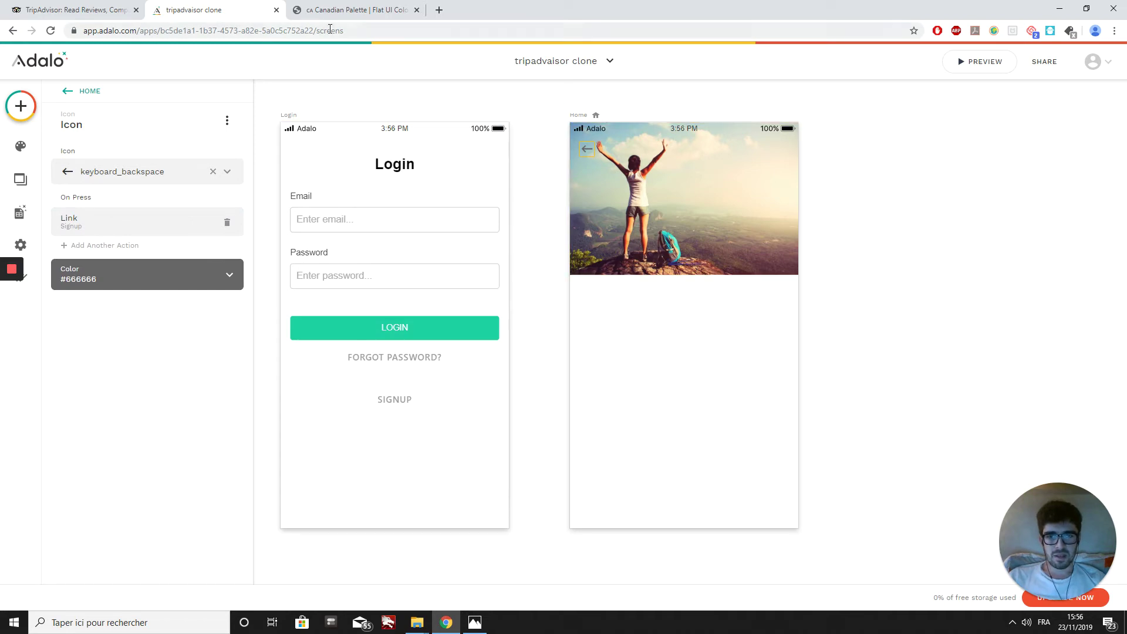
{"action": "left_click", "coordinate": [354, 13]}
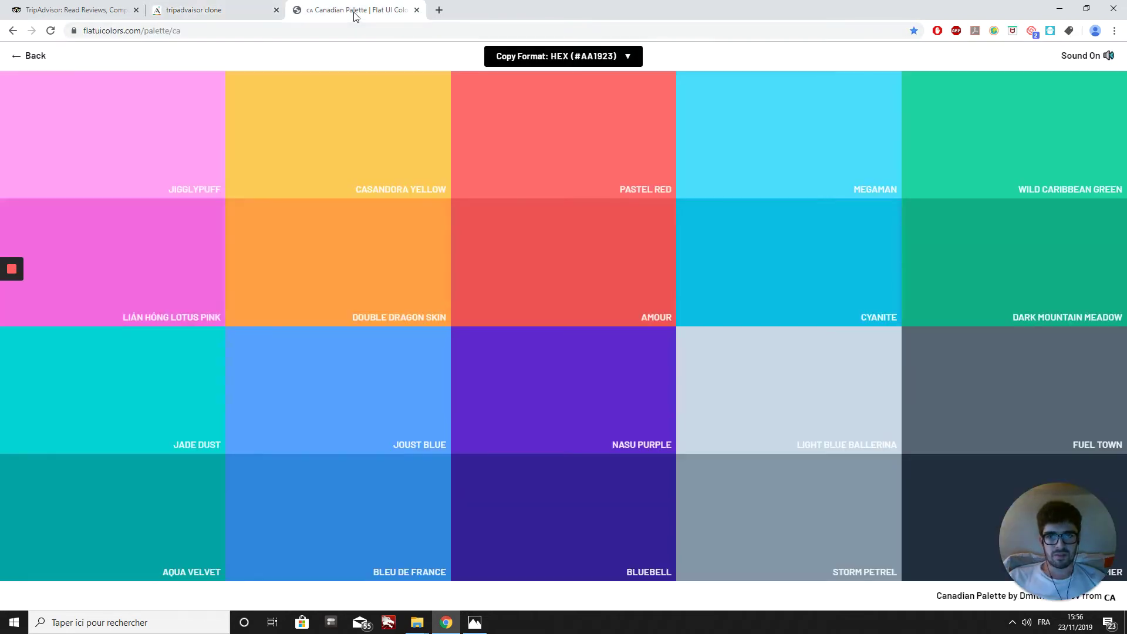
Step: Copy Fuel Town #576574 from Flat UI Colors and paste it as the back-arrow icon's hex colour
{"action": "left_click", "coordinate": [961, 405]}
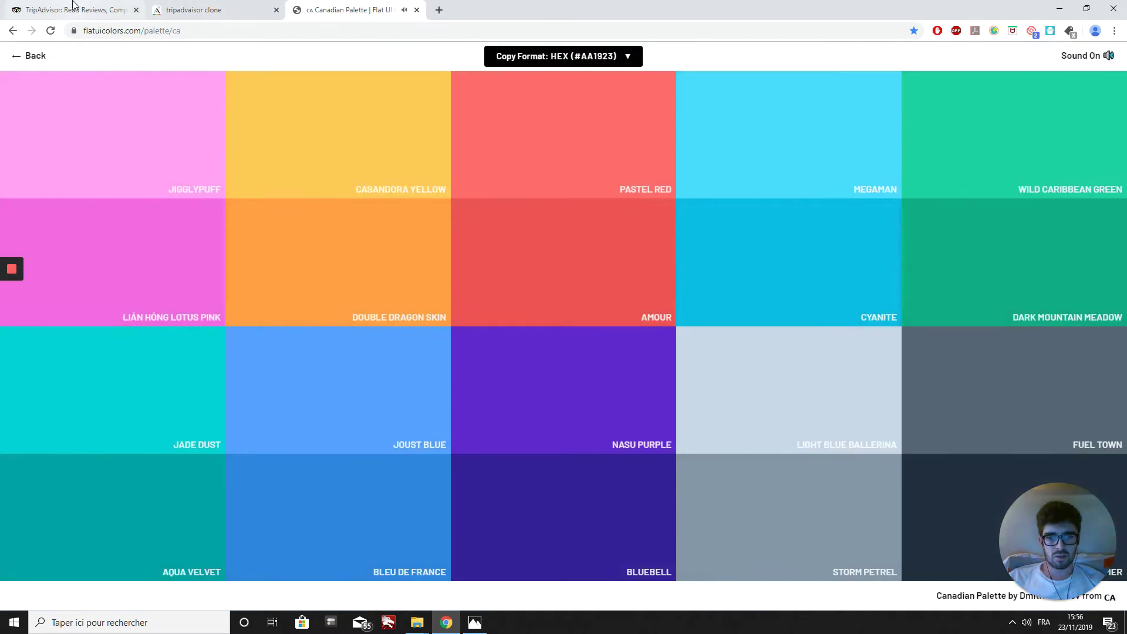
{"action": "left_click", "coordinate": [73, 7]}
{"action": "left_click", "coordinate": [194, 10]}
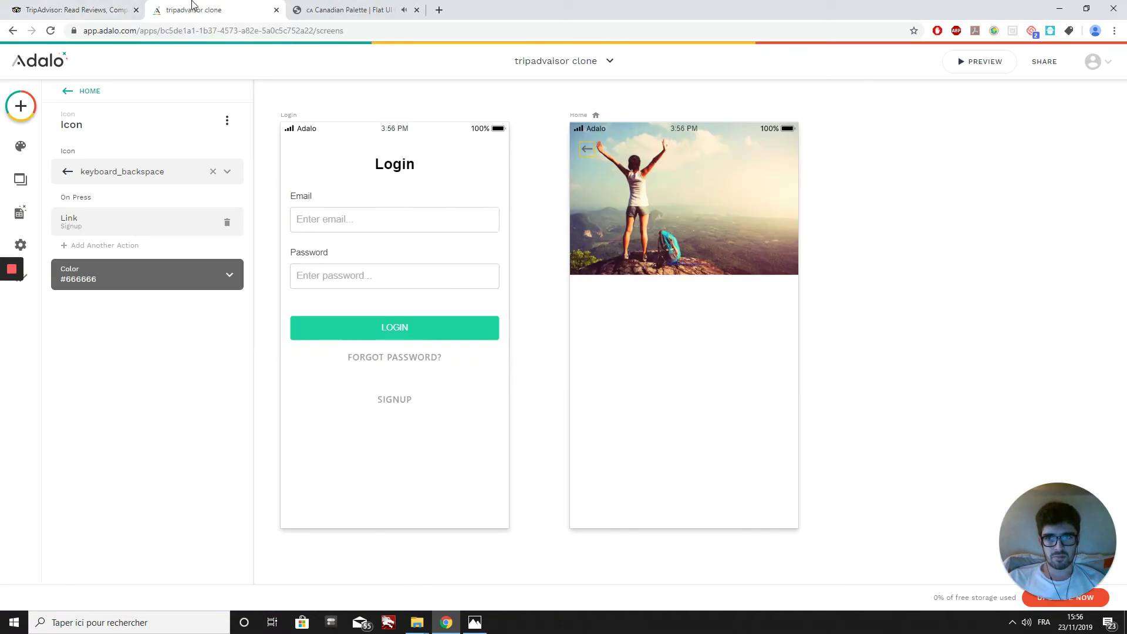
{"action": "left_click", "coordinate": [166, 284]}
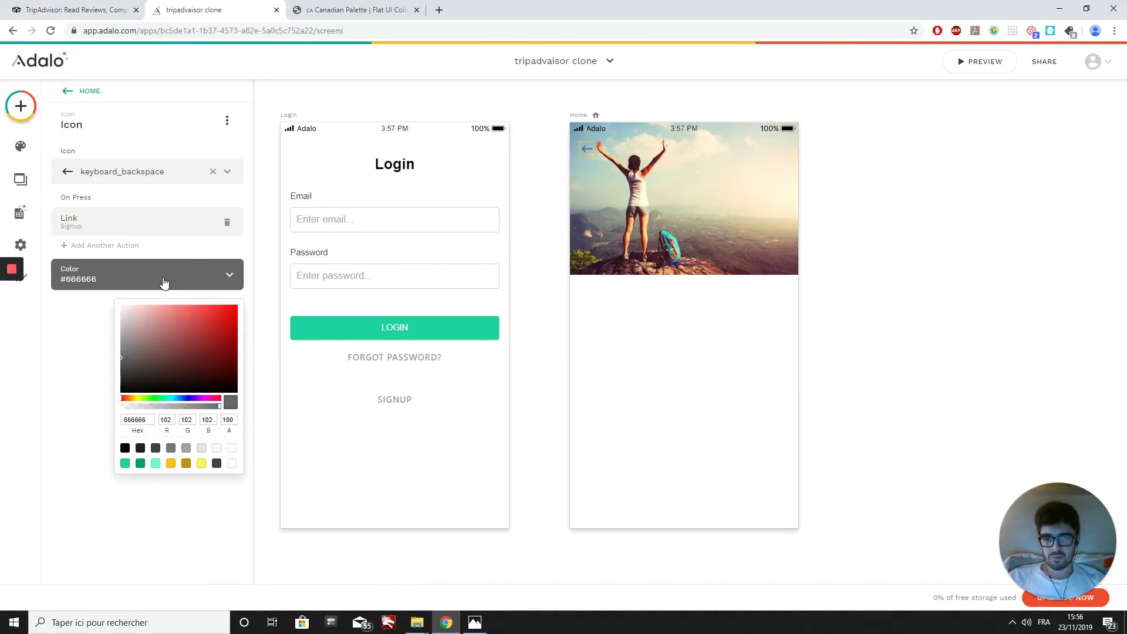
{"action": "double_click", "coordinate": [148, 419]}
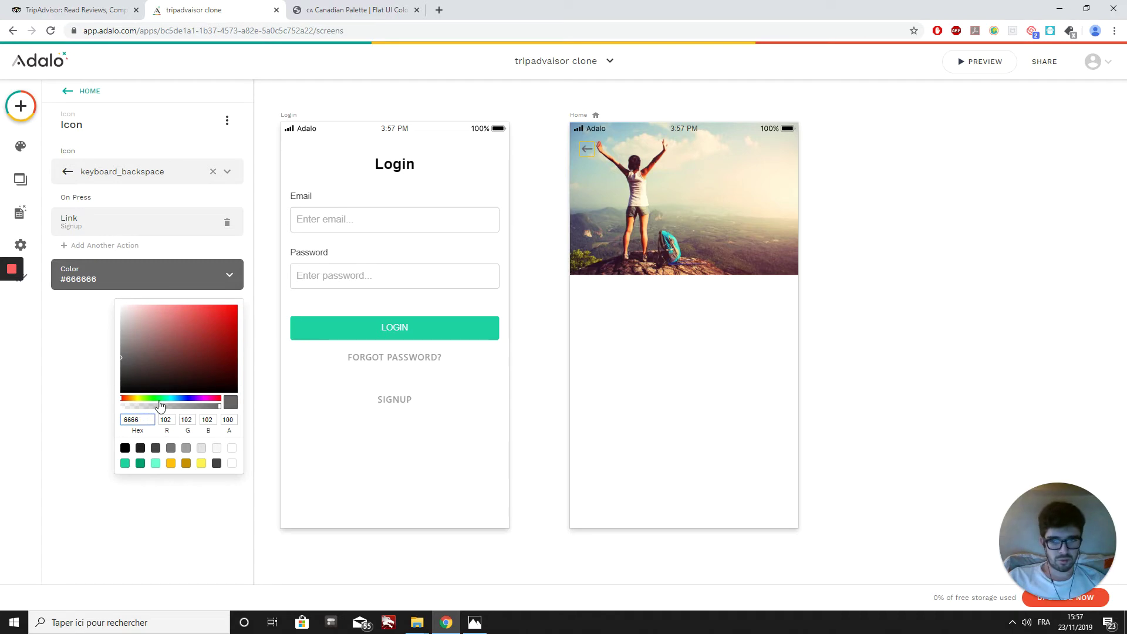
{"action": "key", "text": "BackSpace"}
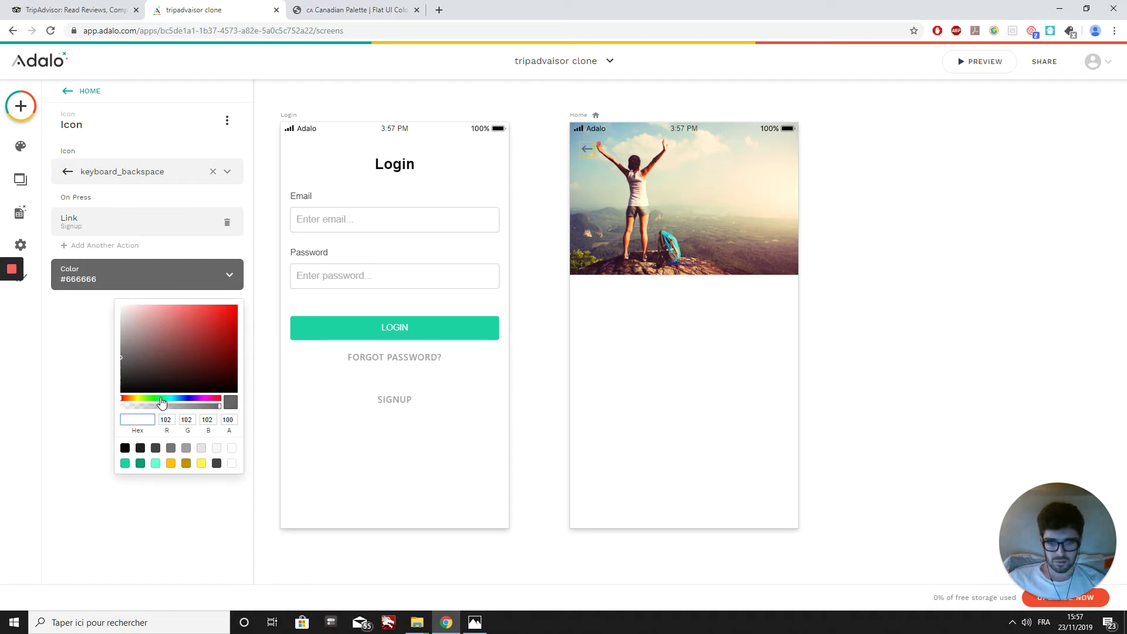
{"action": "type", "text": "#576574"}
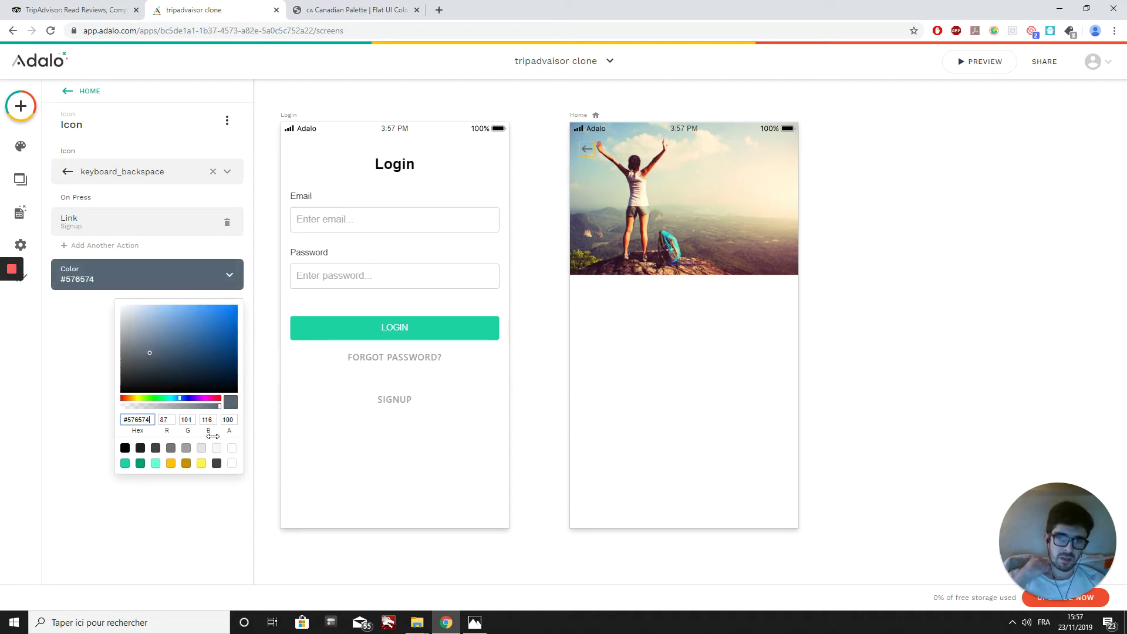
{"action": "left_click", "coordinate": [210, 495]}
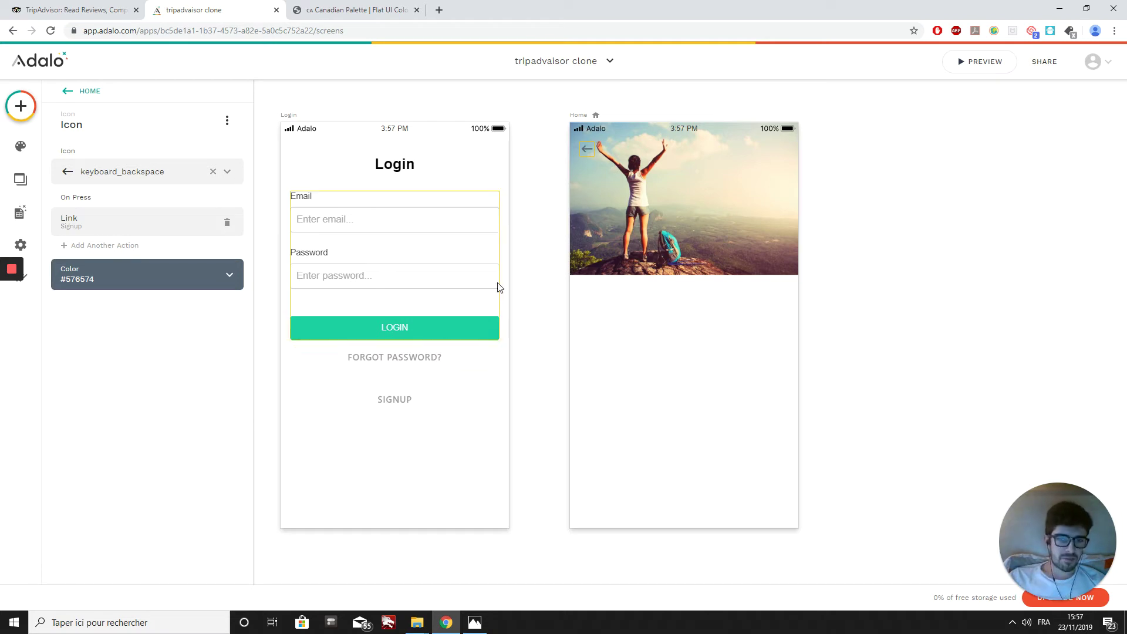
{"action": "left_click", "coordinate": [21, 106]}
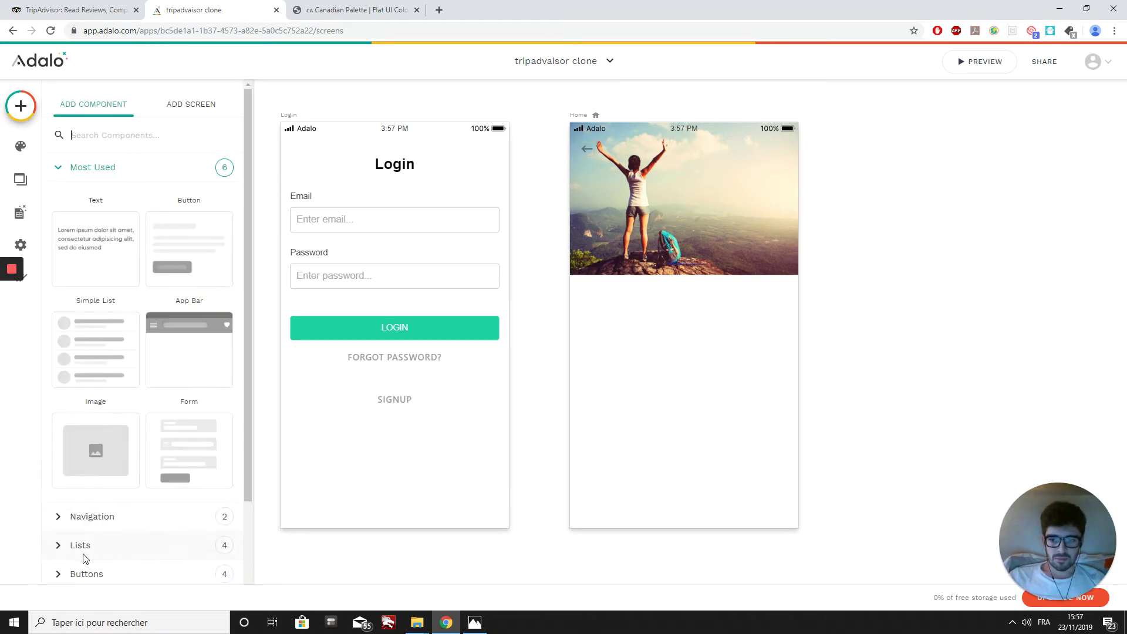
Step: Drag a new Icon onto the photo's top-right and set it to the search magnifier
{"action": "scroll", "coordinate": [85, 558], "scroll_direction": "down", "scroll_amount": 1}
{"action": "left_click", "coordinate": [84, 519]}
{"action": "scroll", "coordinate": [88, 517], "scroll_direction": "down", "scroll_amount": 1}
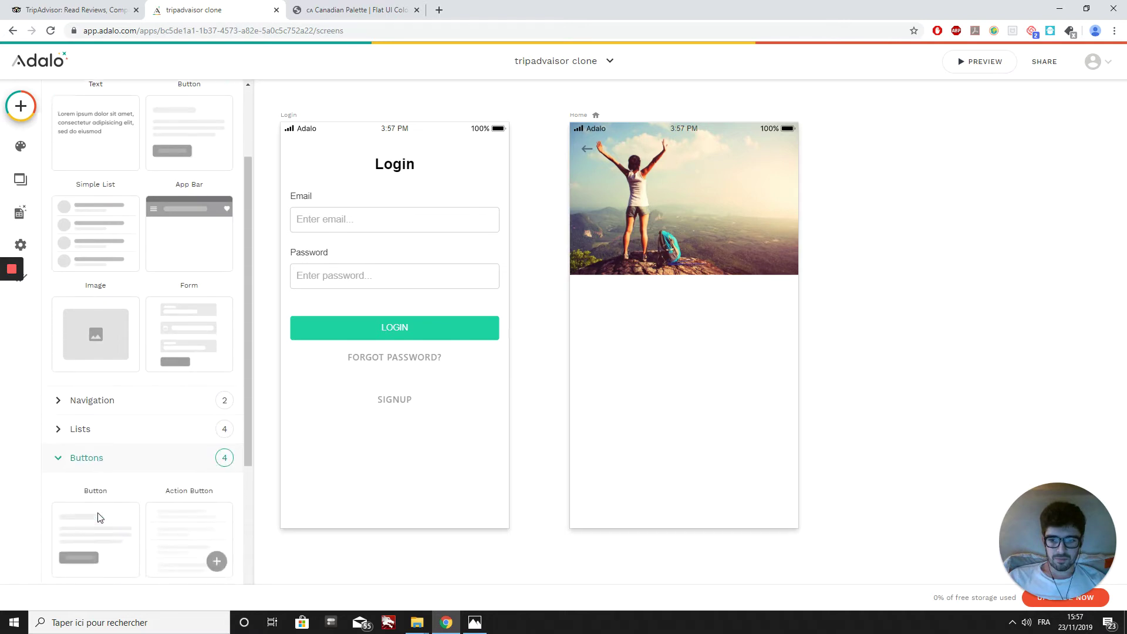
{"action": "scroll", "coordinate": [100, 518], "scroll_direction": "down", "scroll_amount": 2}
{"action": "left_click_drag", "start_coordinate": [96, 522], "coordinate": [777, 150]}
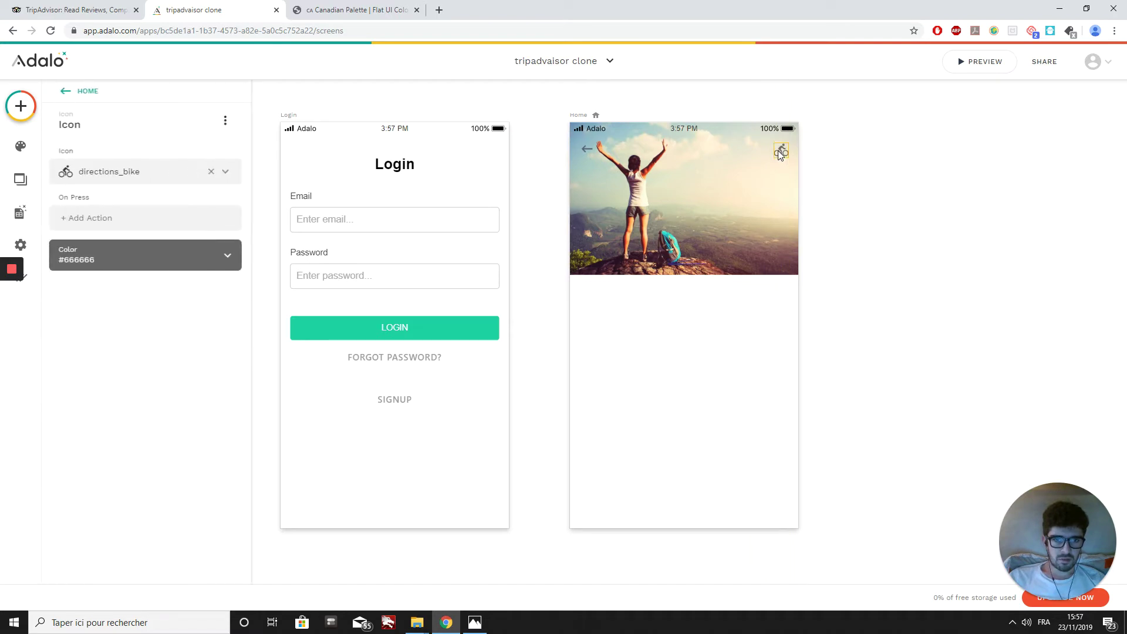
{"action": "left_click", "coordinate": [139, 171]}
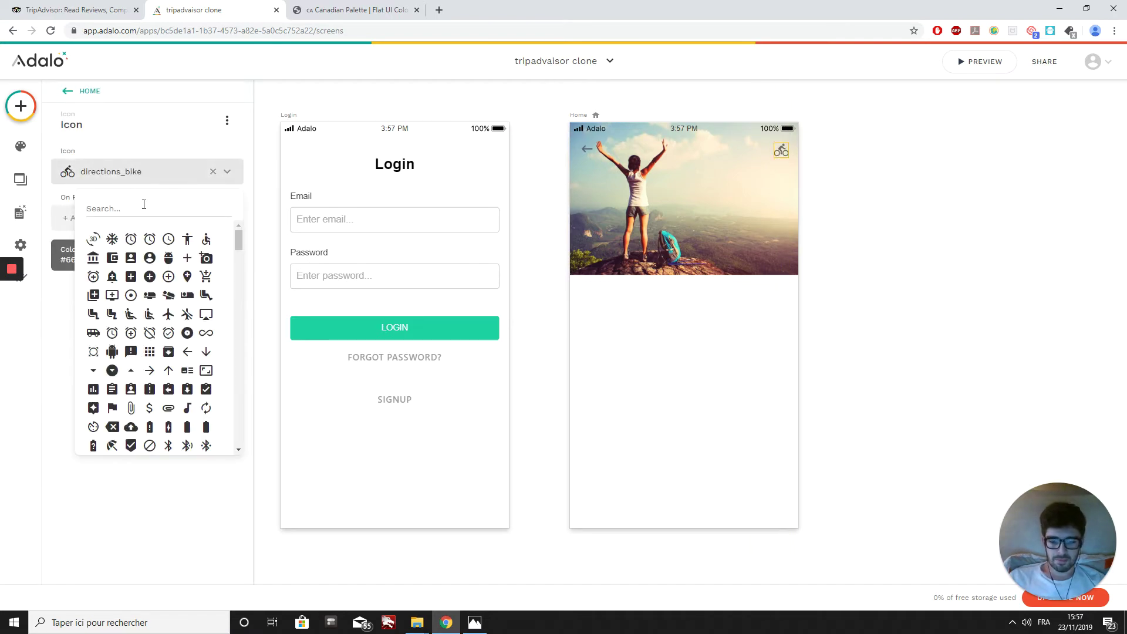
{"action": "type", "text": "sear"}
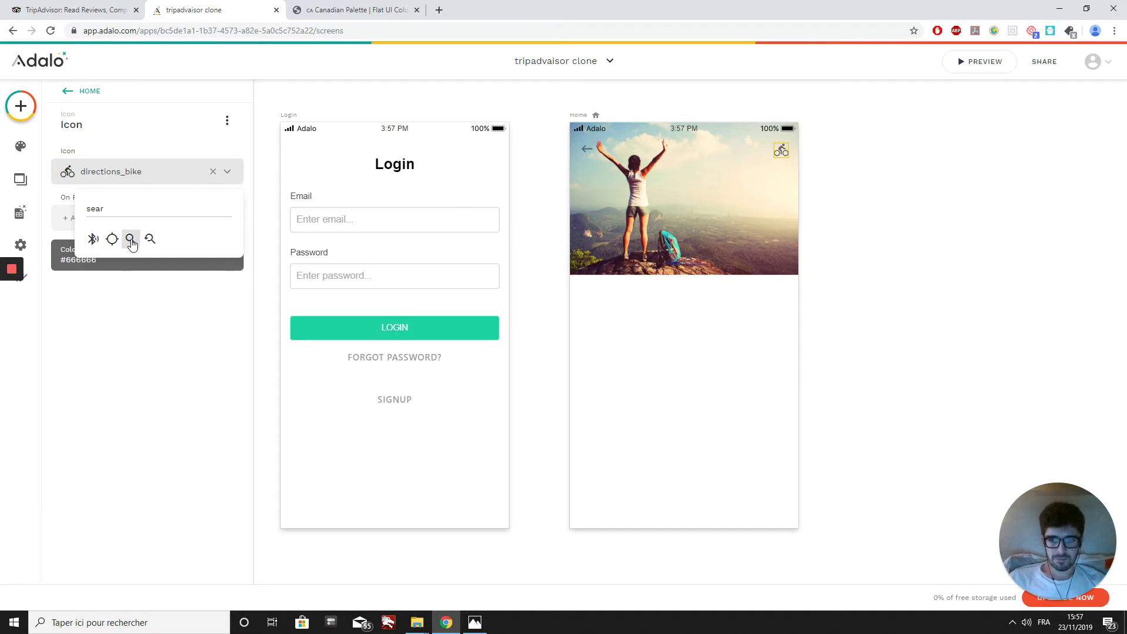
{"action": "left_click", "coordinate": [131, 238]}
Step: Colour the search icon #576574 by pasting the copied hex value
{"action": "left_click", "coordinate": [101, 256]}
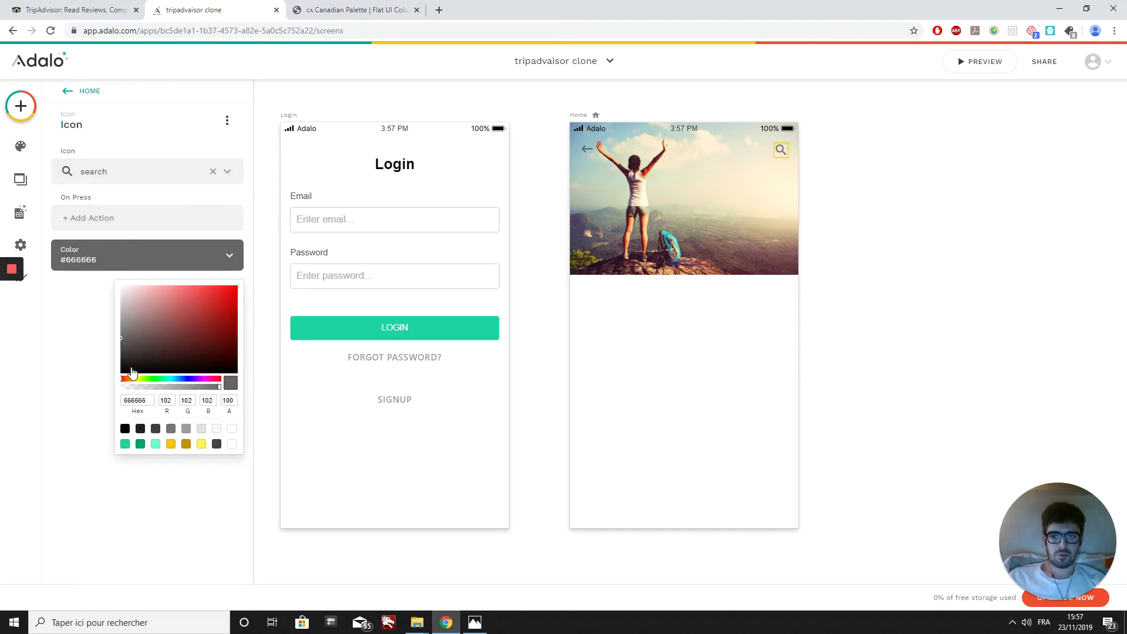
{"action": "double_click", "coordinate": [137, 400]}
{"action": "type", "text": "6666"}
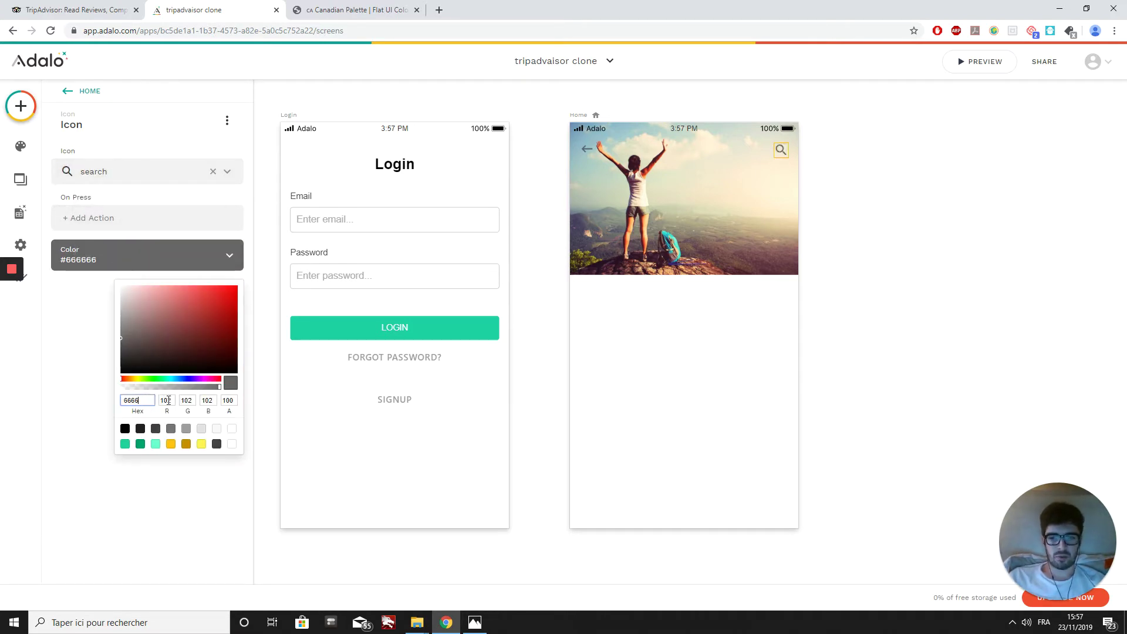
{"action": "key", "text": "BackSpace"}
{"action": "key", "text": "BackSpace"}
{"action": "key", "text": "BackSpace"}
{"action": "key", "text": "BackSpace"}
{"action": "type", "text": "#576574"}
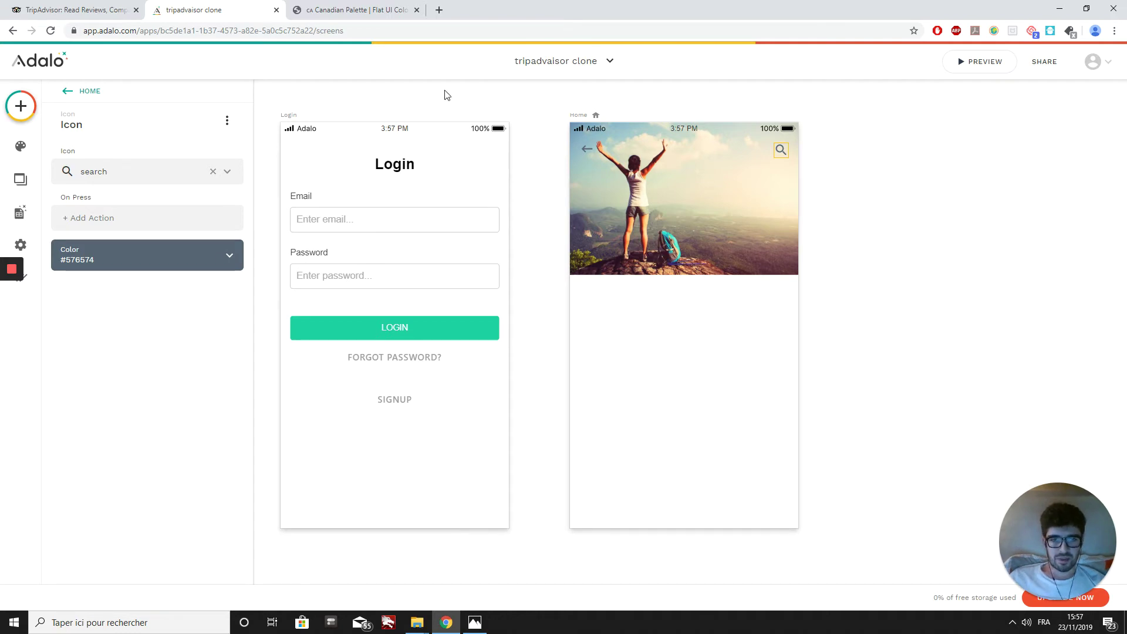
{"action": "left_click", "coordinate": [21, 106]}
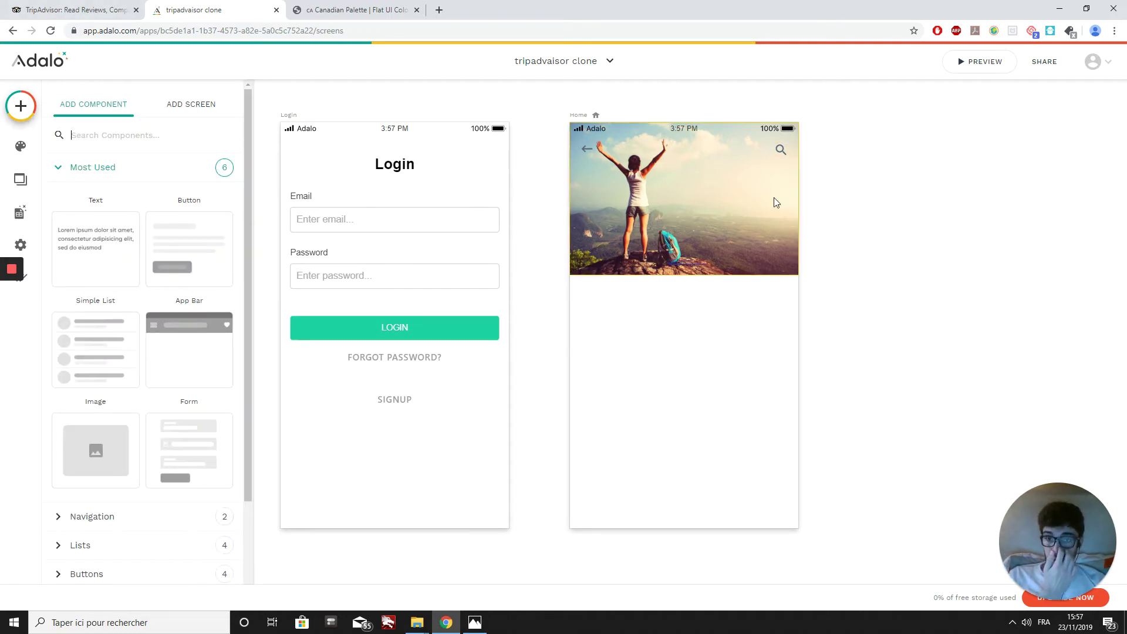
Step: Drag a Button from the Buttons group onto the Home photo, centred over the hiker
{"action": "scroll", "coordinate": [146, 382], "scroll_direction": "down", "scroll_amount": 1}
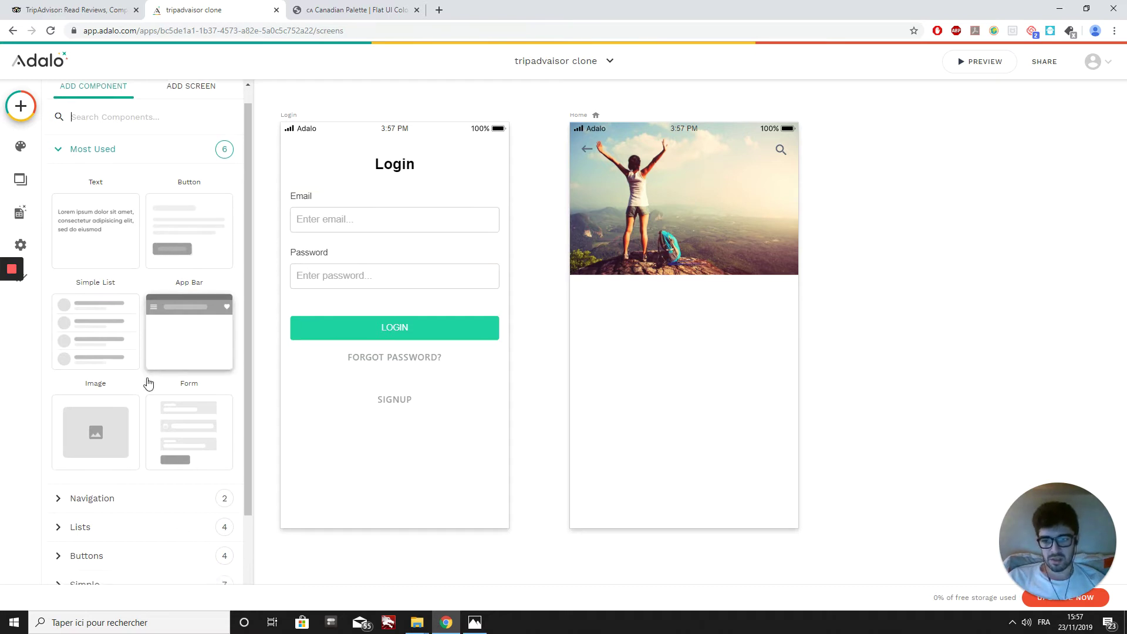
{"action": "left_click", "coordinate": [113, 536]}
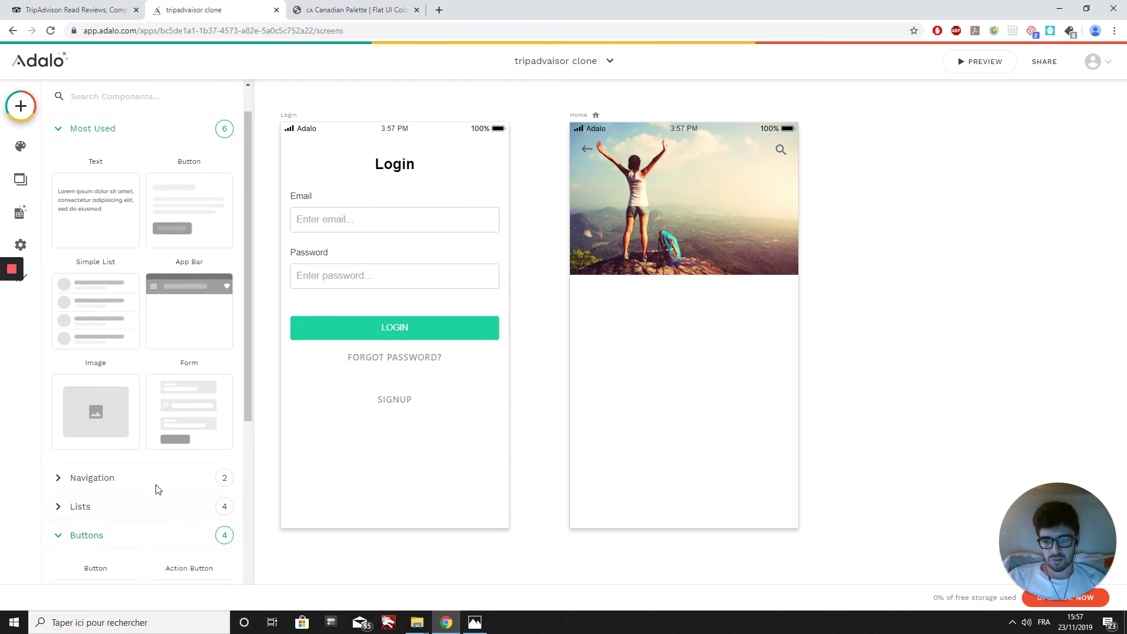
{"action": "scroll", "coordinate": [156, 488], "scroll_direction": "down", "scroll_amount": 3}
{"action": "scroll", "coordinate": [141, 493], "scroll_direction": "down", "scroll_amount": 1}
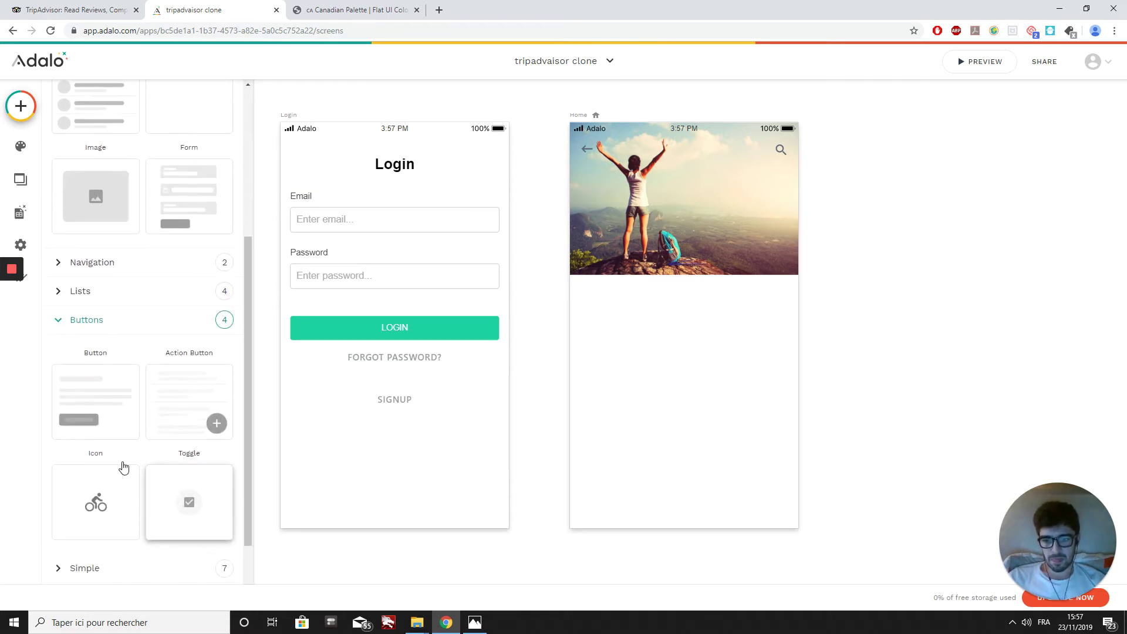
{"action": "left_click_drag", "start_coordinate": [76, 397], "coordinate": [688, 202]}
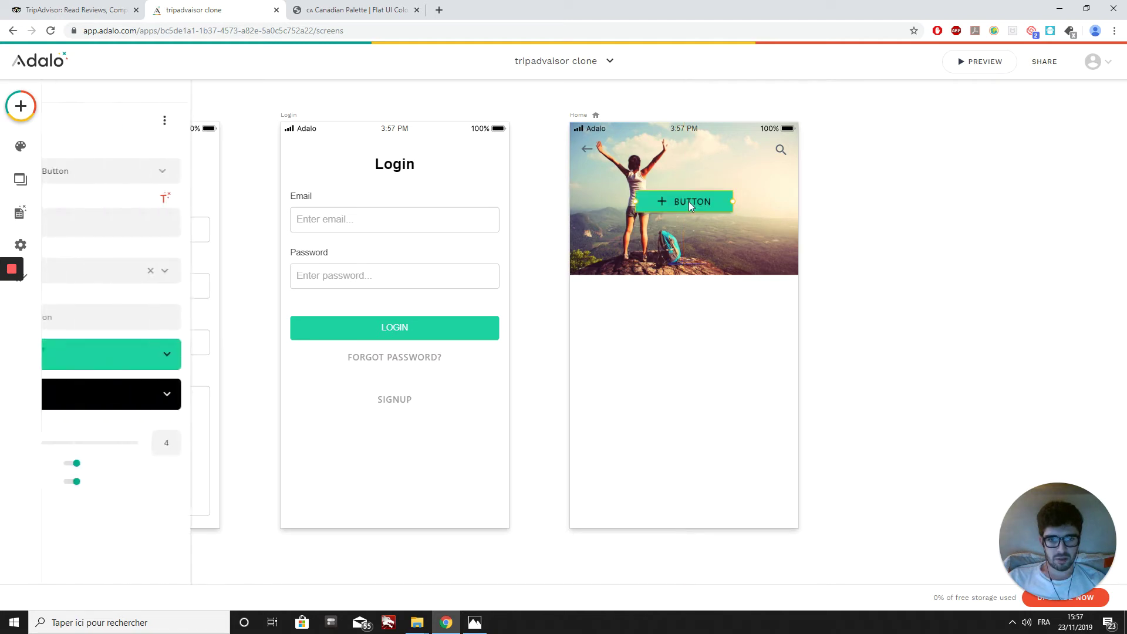
{"action": "left_click", "coordinate": [116, 367]}
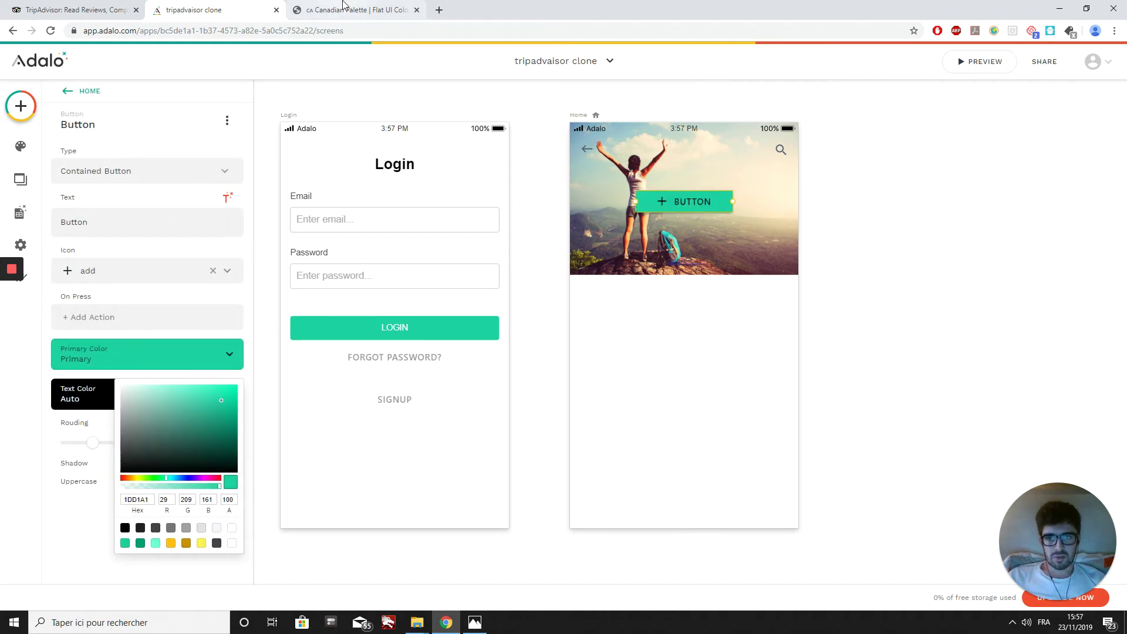
Step: Copy Light Blue Ballerina #c8d6e5 from the Canadian palette and paste it as the button's primary colour
{"action": "left_click", "coordinate": [343, 5]}
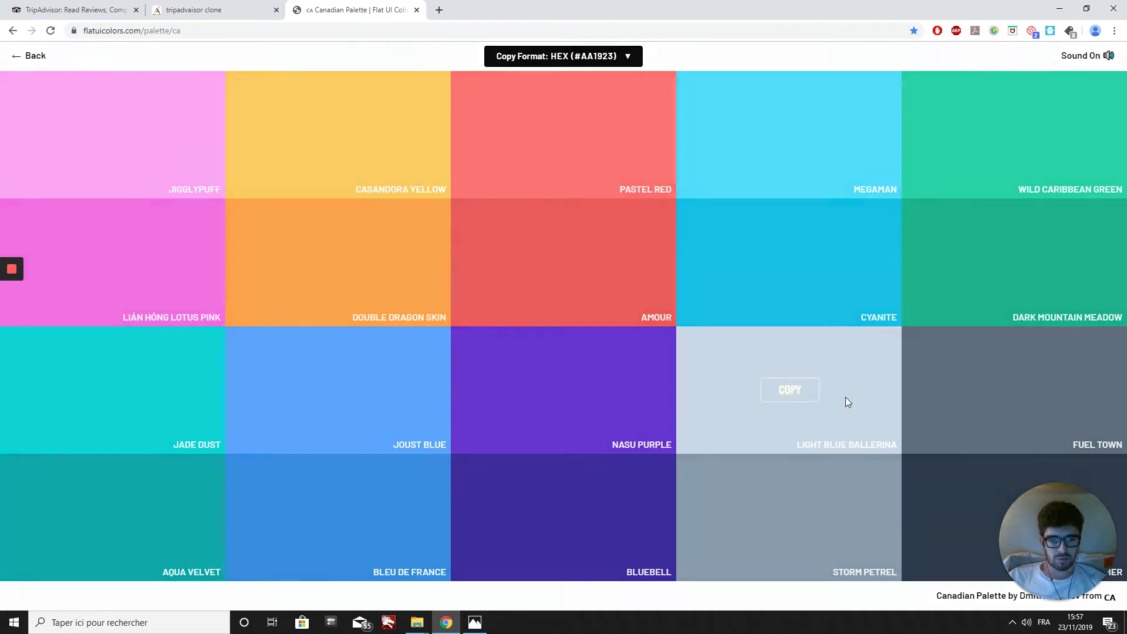
{"action": "left_click", "coordinate": [846, 398]}
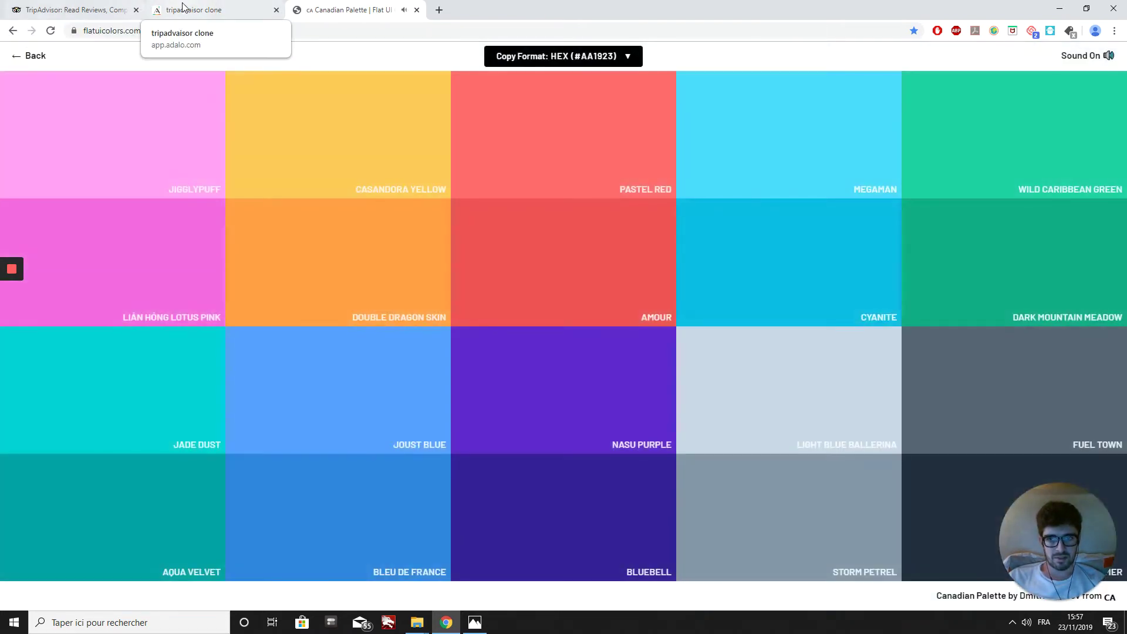
{"action": "left_click", "coordinate": [211, 10]}
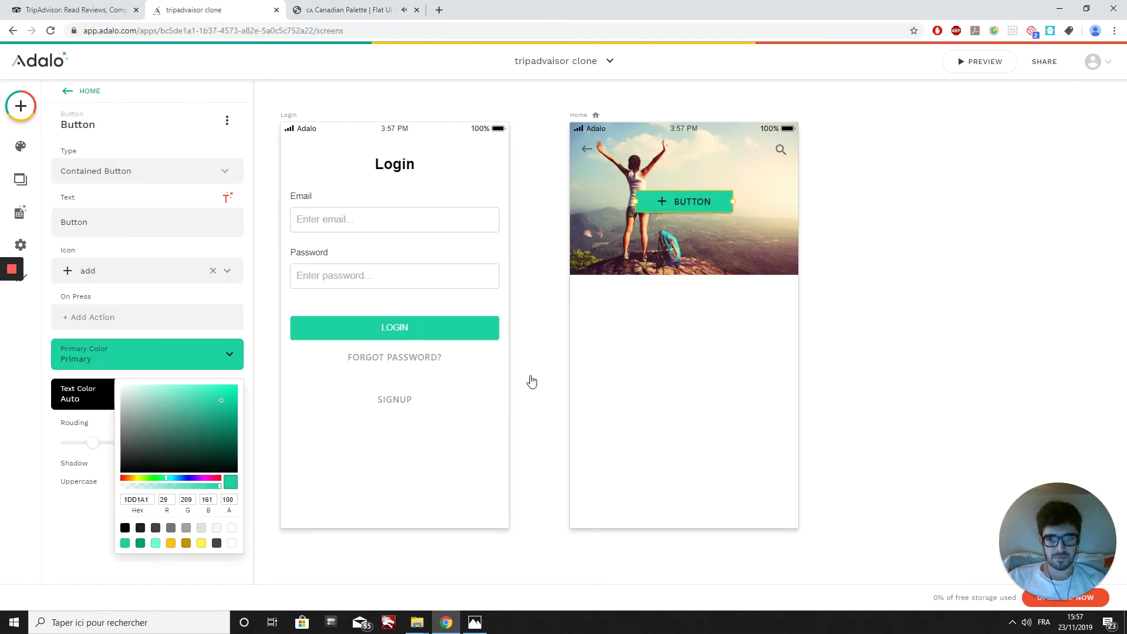
{"action": "left_click", "coordinate": [152, 499]}
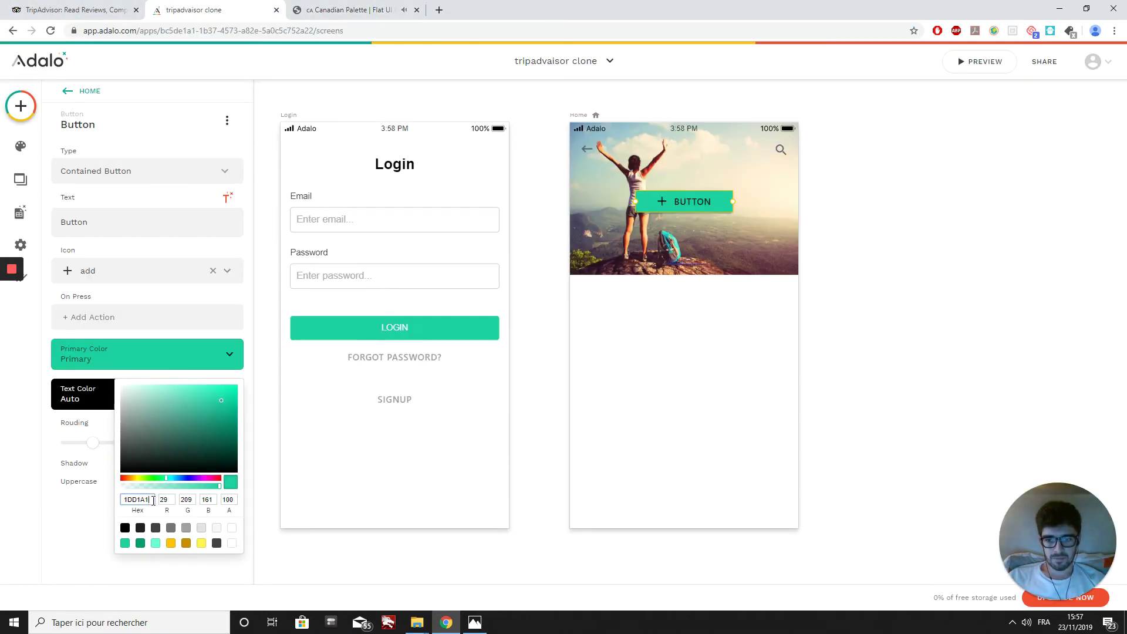
{"action": "key", "text": "BackSpace"}
{"action": "key", "text": "BackSpace"}
{"action": "key", "text": "BackSpace"}
{"action": "key", "text": "BackSpace"}
{"action": "key", "text": "BackSpace"}
{"action": "key", "text": "BackSpace"}
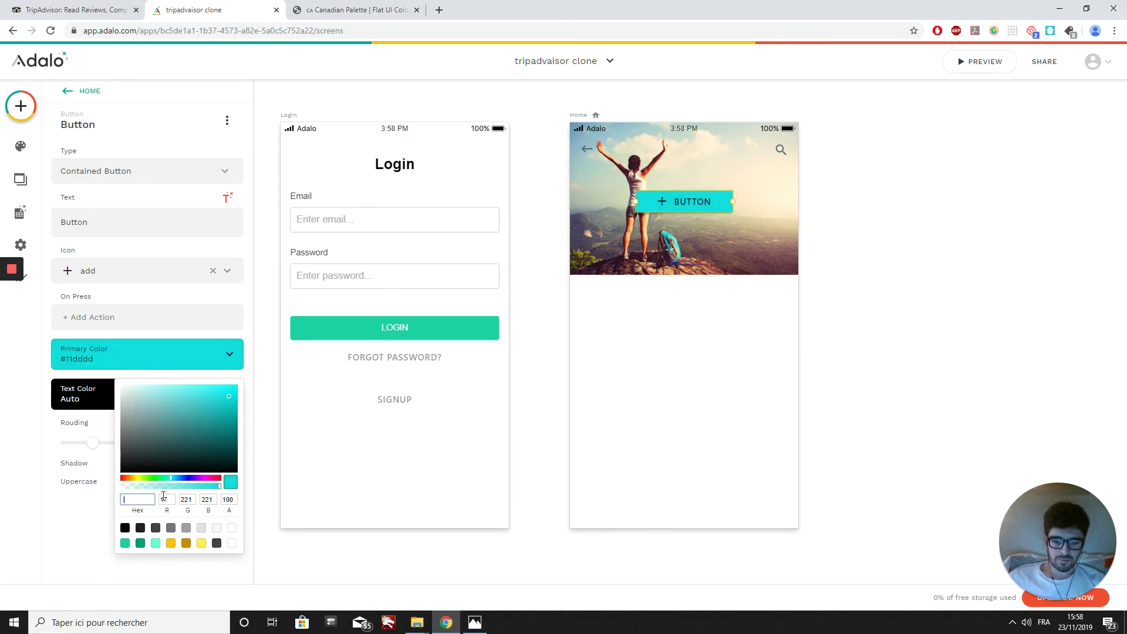
{"action": "key", "text": "ctrl+v"}
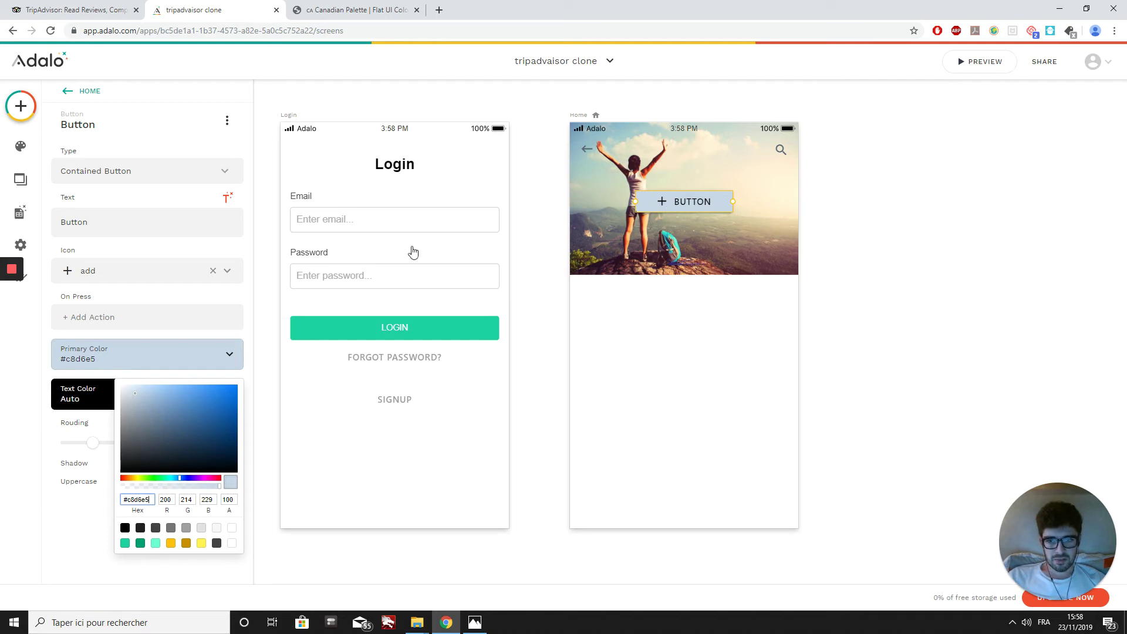
{"action": "left_click", "coordinate": [213, 277]}
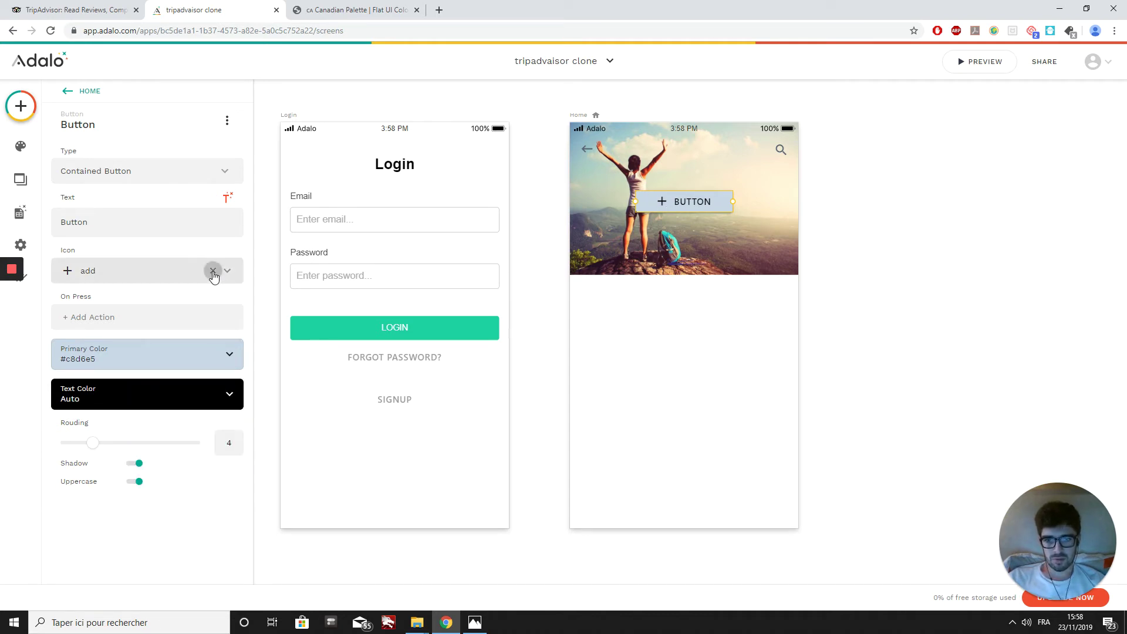
Step: Remove the button's plus icon and set its rounding to 20
{"action": "left_click", "coordinate": [213, 274]}
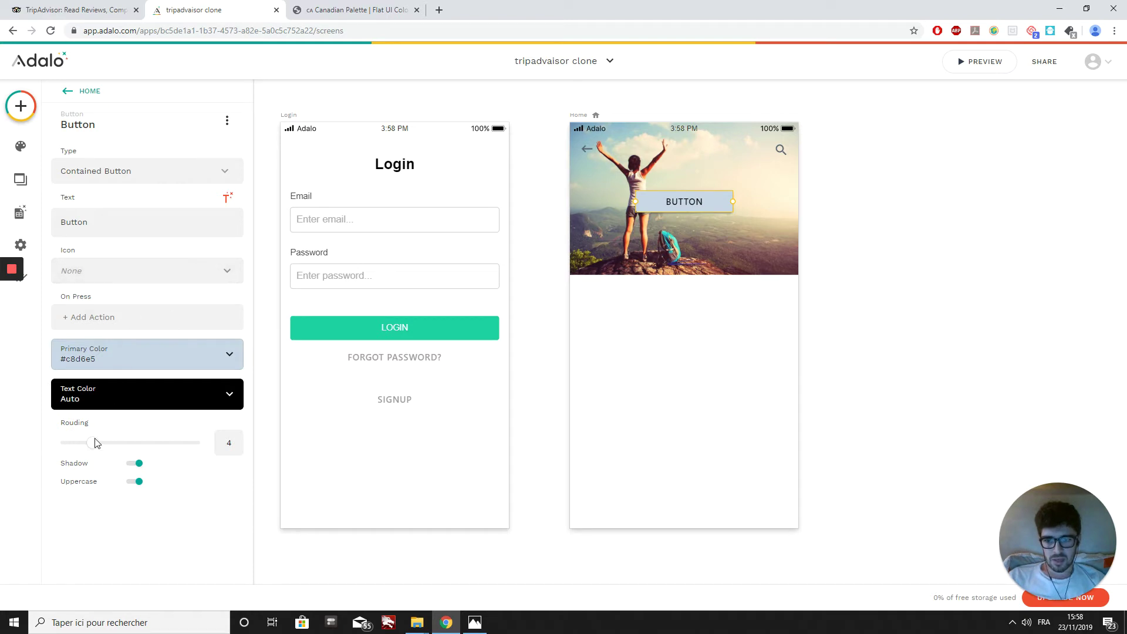
{"action": "left_click_drag", "start_coordinate": [94, 448], "coordinate": [225, 448]}
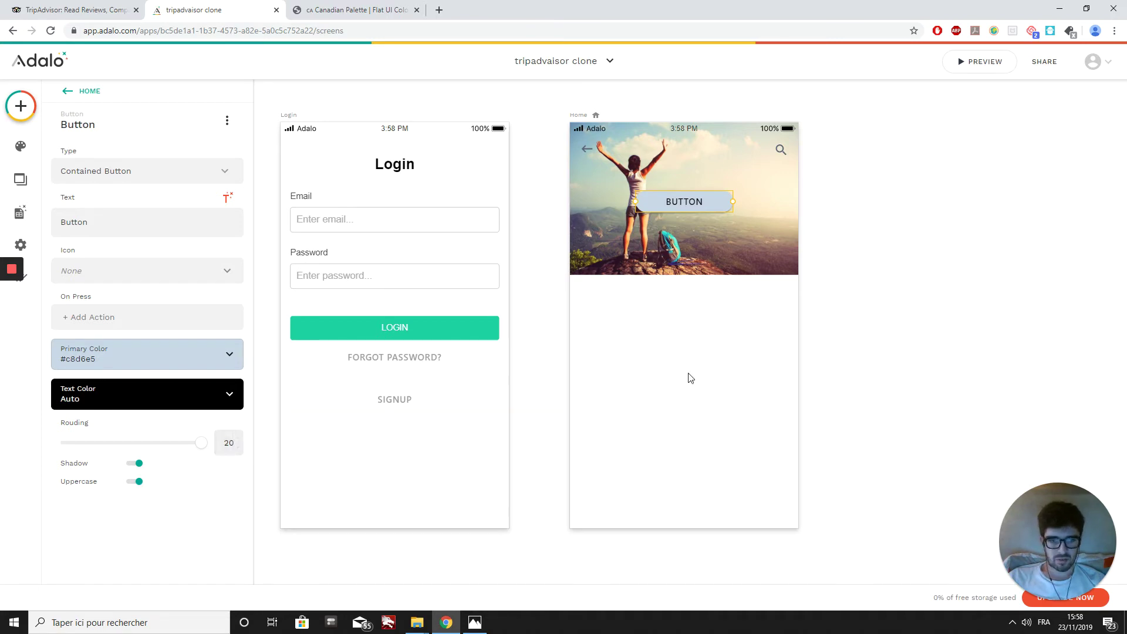
{"action": "left_click", "coordinate": [758, 377]}
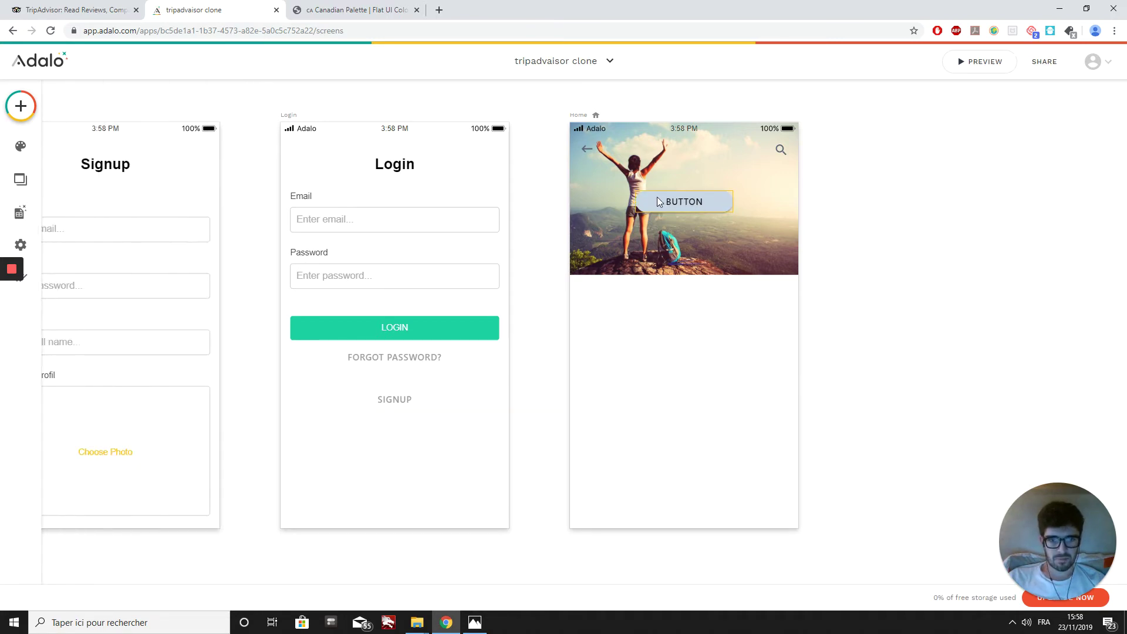
Step: Relabel the button 'Quelle destination', widen it to fit and lower it slightly on the photo
{"action": "left_click", "coordinate": [695, 206]}
{"action": "left_click", "coordinate": [112, 222]}
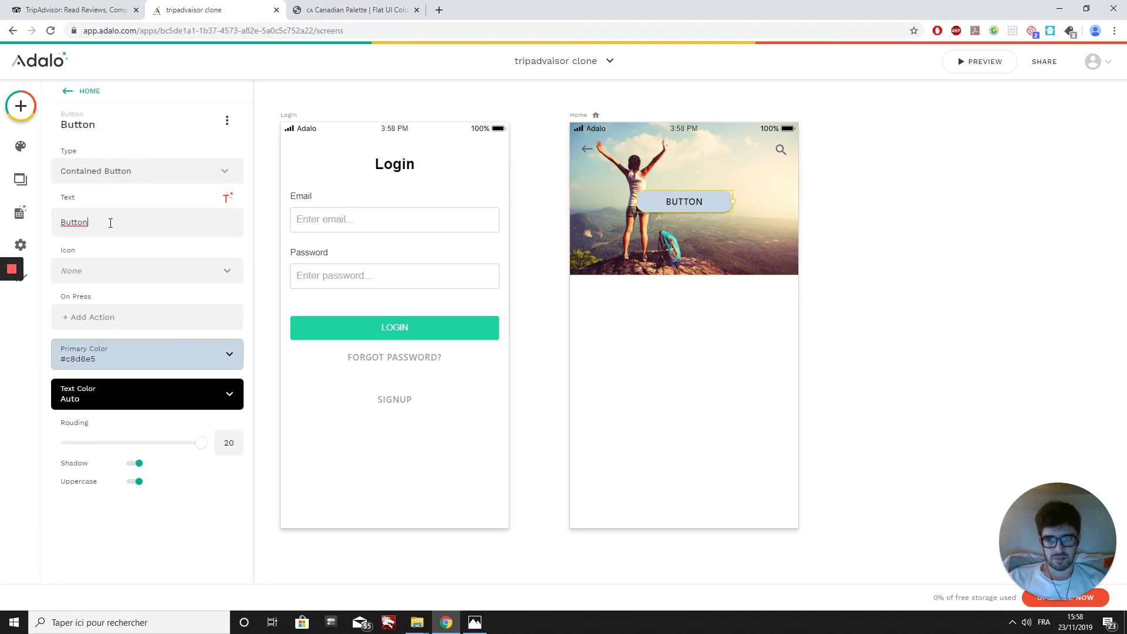
{"action": "key", "text": "BackSpace"}
{"action": "key", "text": "BackSpace"}
{"action": "key", "text": "BackSpace"}
{"action": "key", "text": "BackSpace"}
{"action": "key", "text": "BackSpace"}
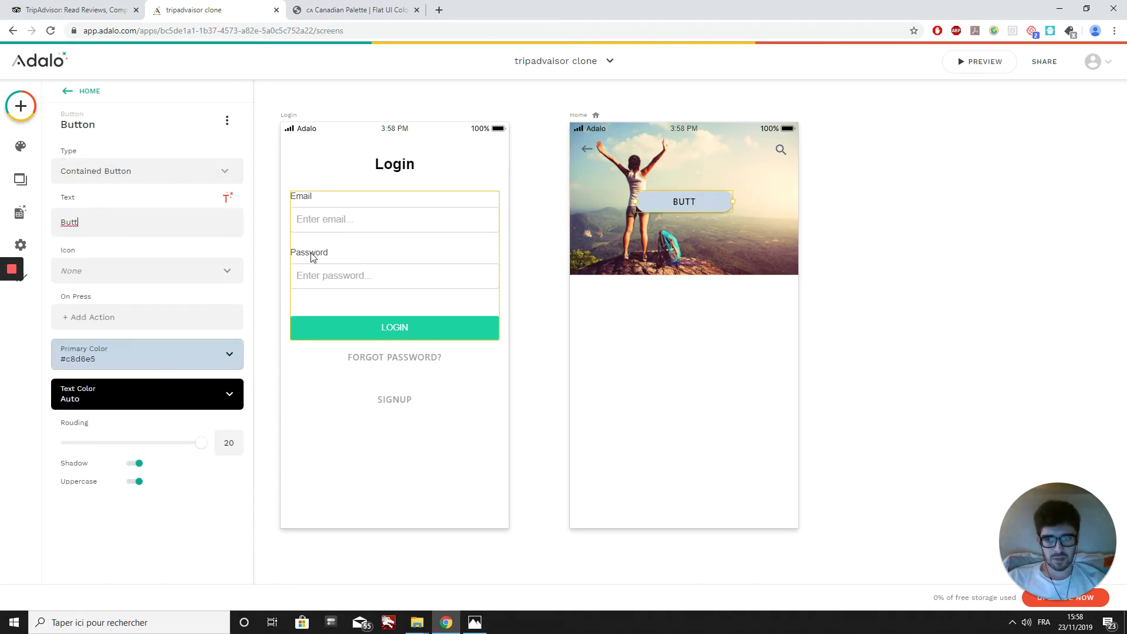
{"action": "key", "text": "BackSpace"}
{"action": "type", "text": "Q"}
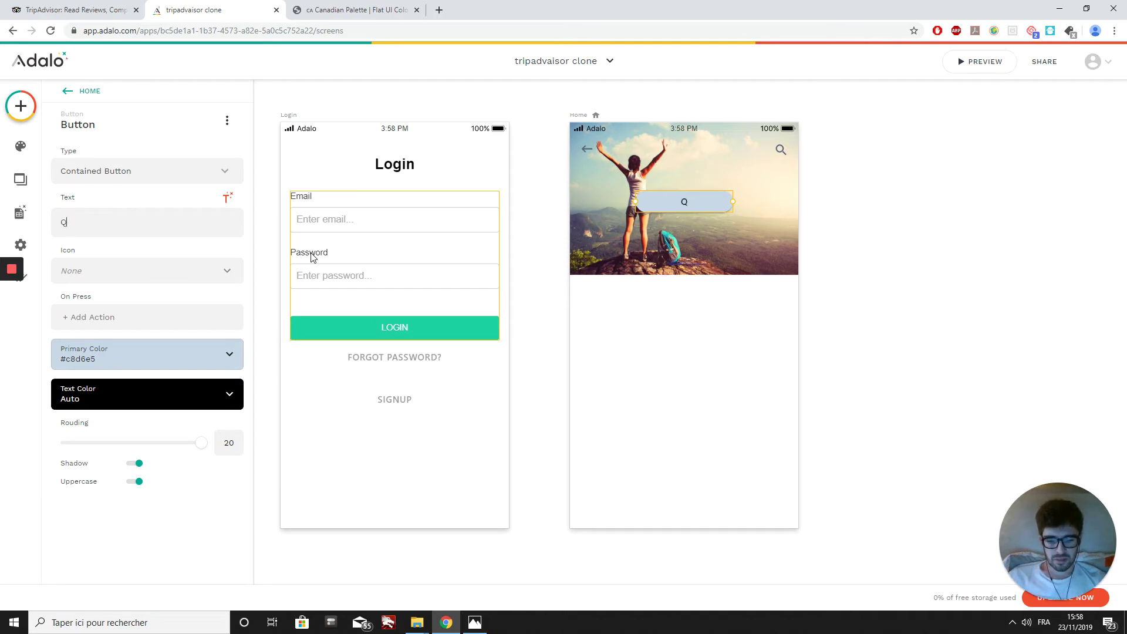
{"action": "type", "text": "uelle "}
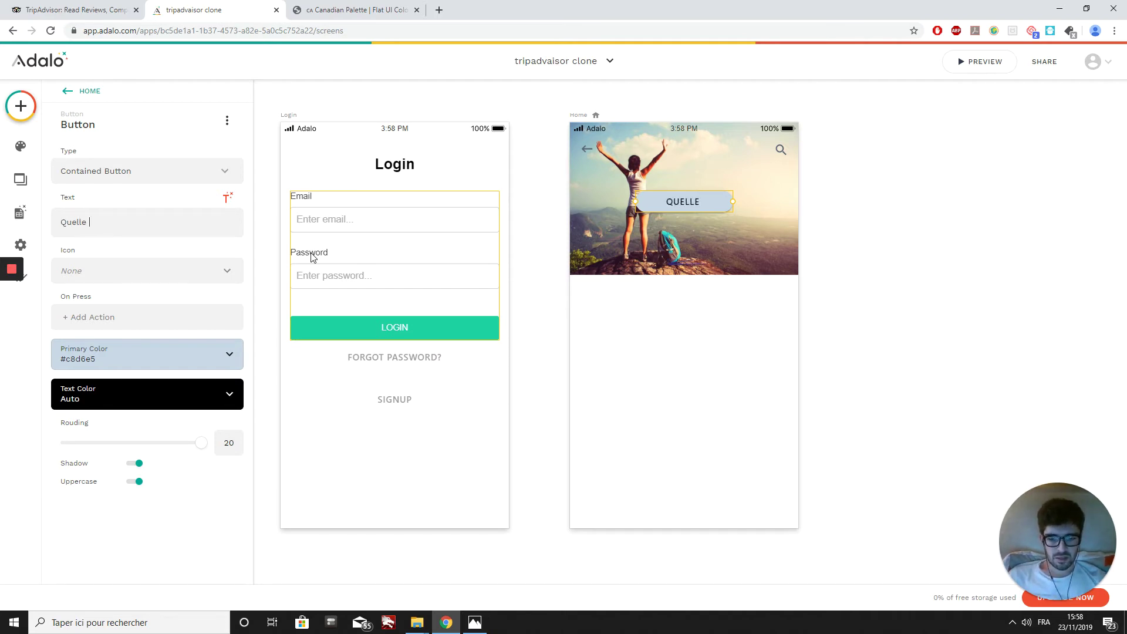
{"action": "type", "text": "destination"}
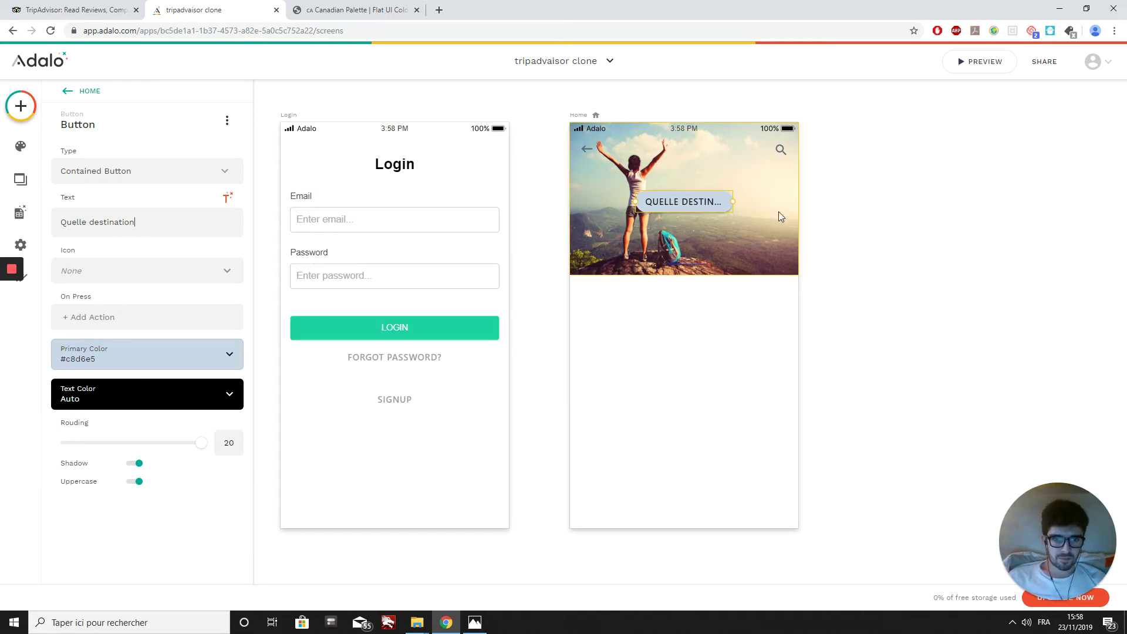
{"action": "left_click_drag", "start_coordinate": [734, 202], "coordinate": [687, 212]}
{"action": "left_click", "coordinate": [668, 378]}
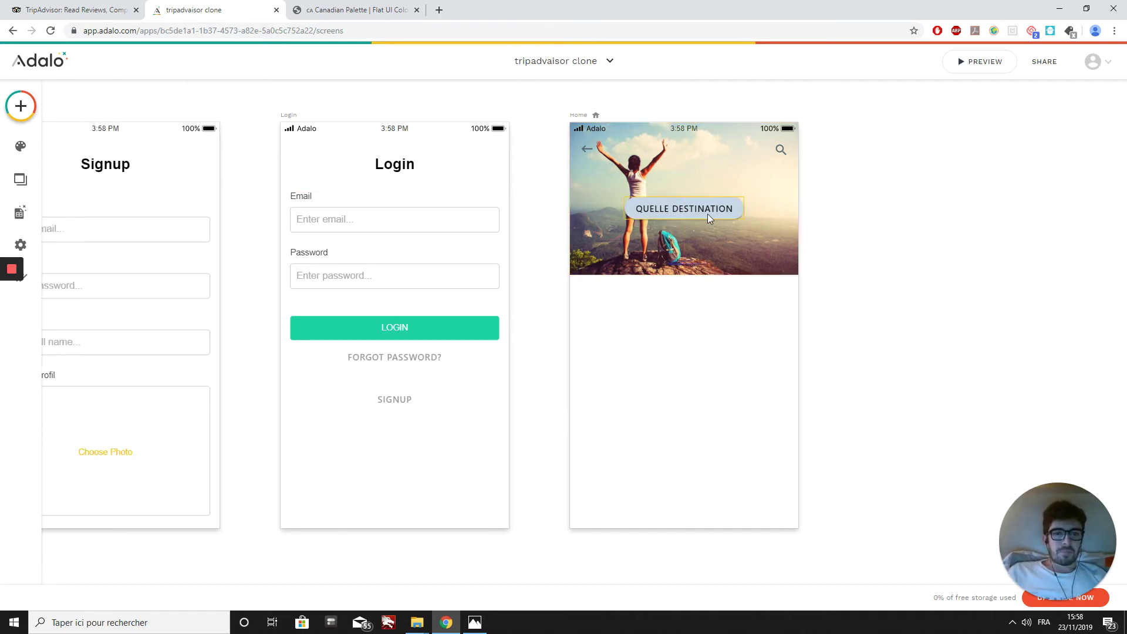
{"action": "left_click", "coordinate": [474, 622]}
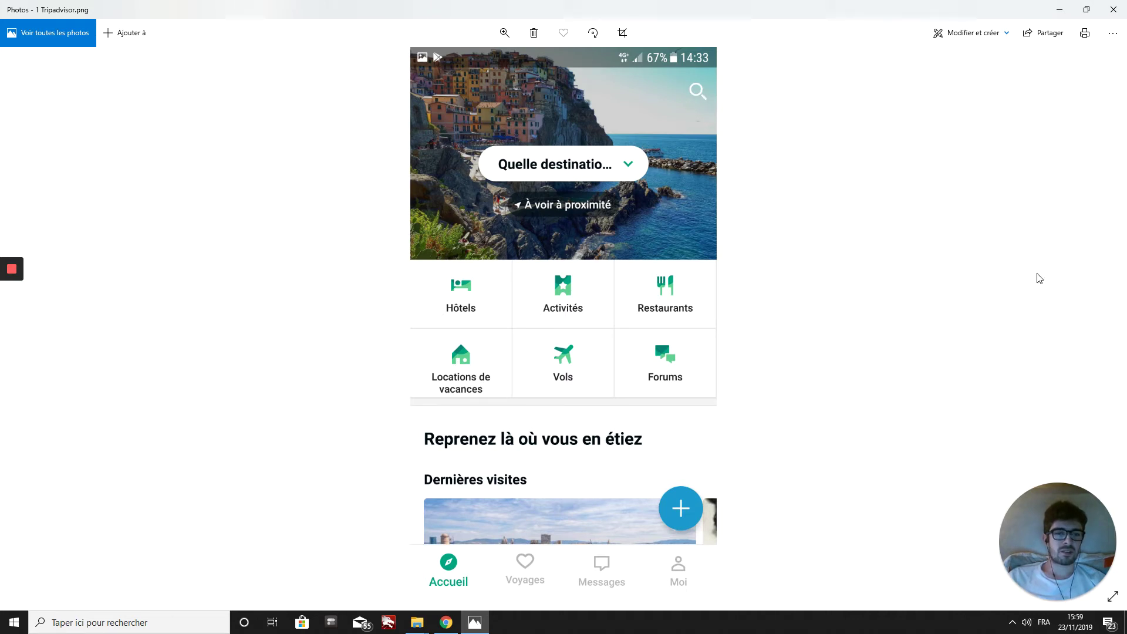
{"action": "left_click", "coordinate": [1113, 336]}
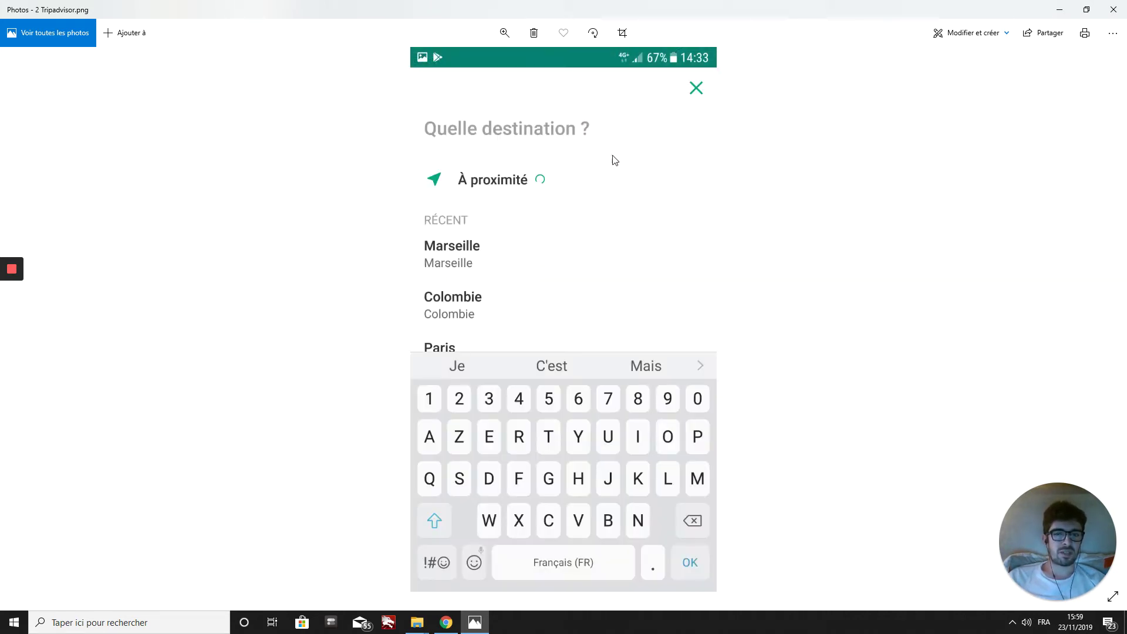
{"action": "left_click", "coordinate": [447, 626]}
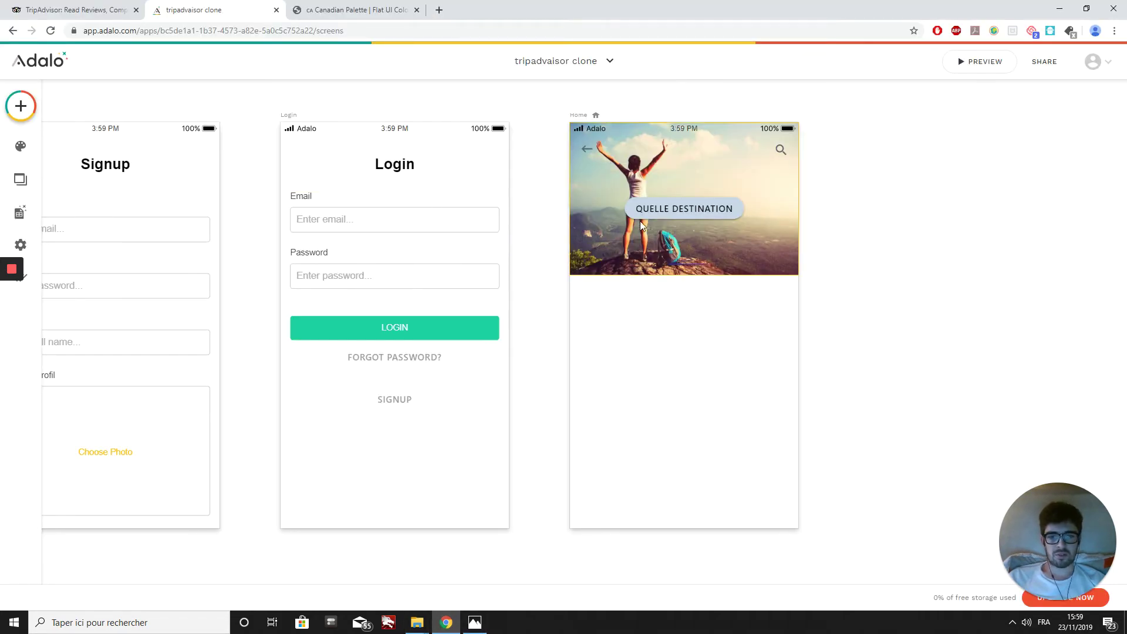
Step: Give the Quelle destination button an On Press Link action to a New Screen
{"action": "left_click", "coordinate": [685, 210]}
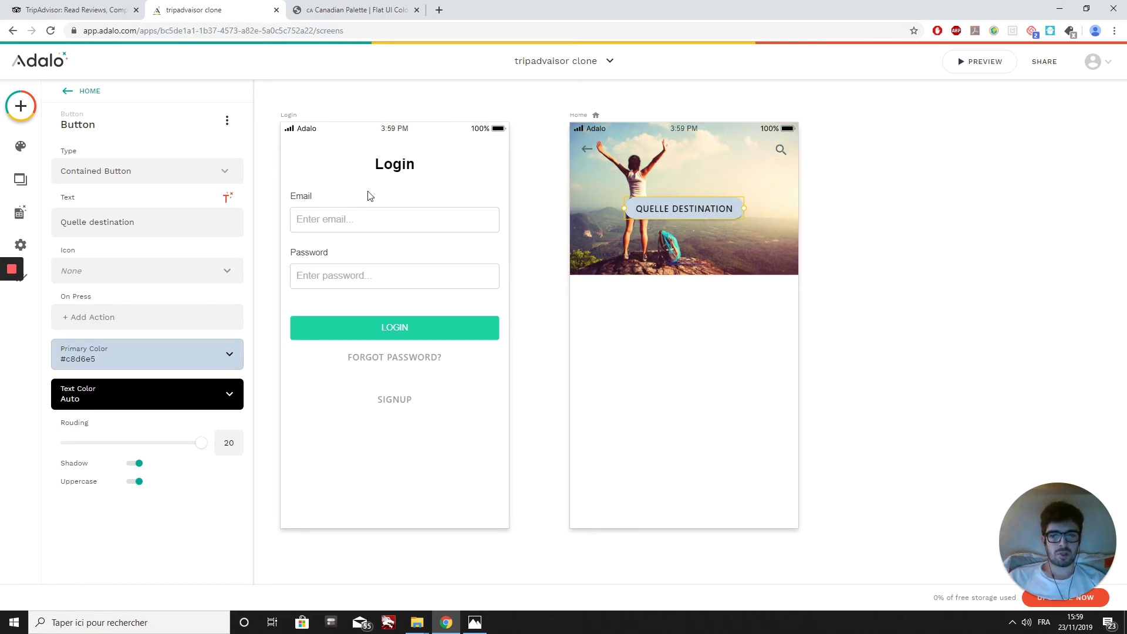
{"action": "left_click", "coordinate": [75, 318]}
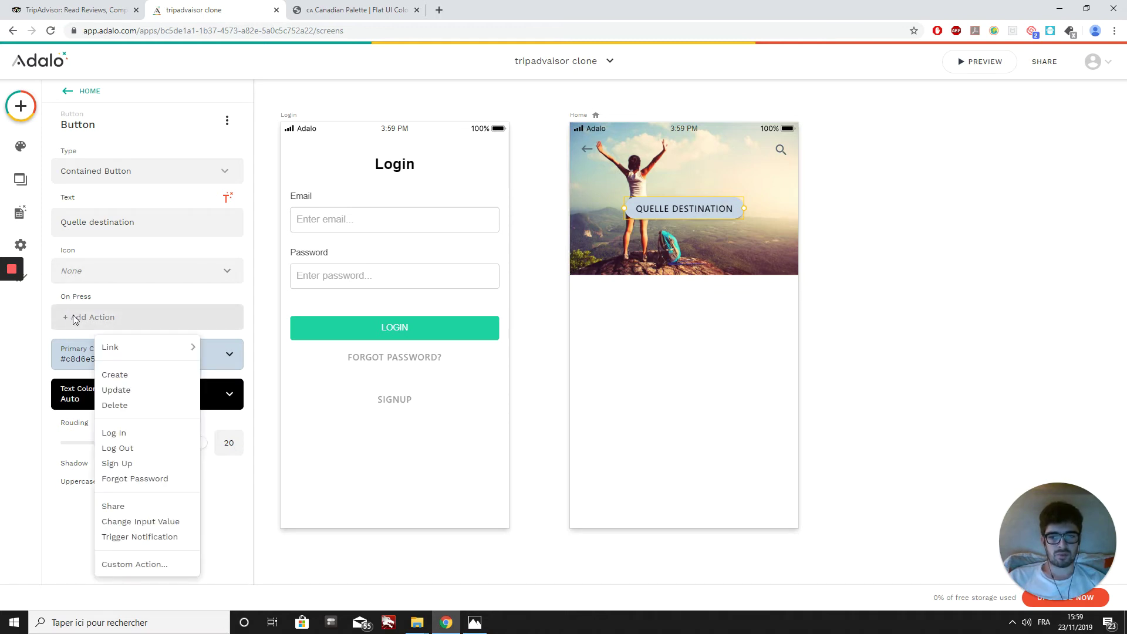
{"action": "mouse_move", "coordinate": [151, 352]}
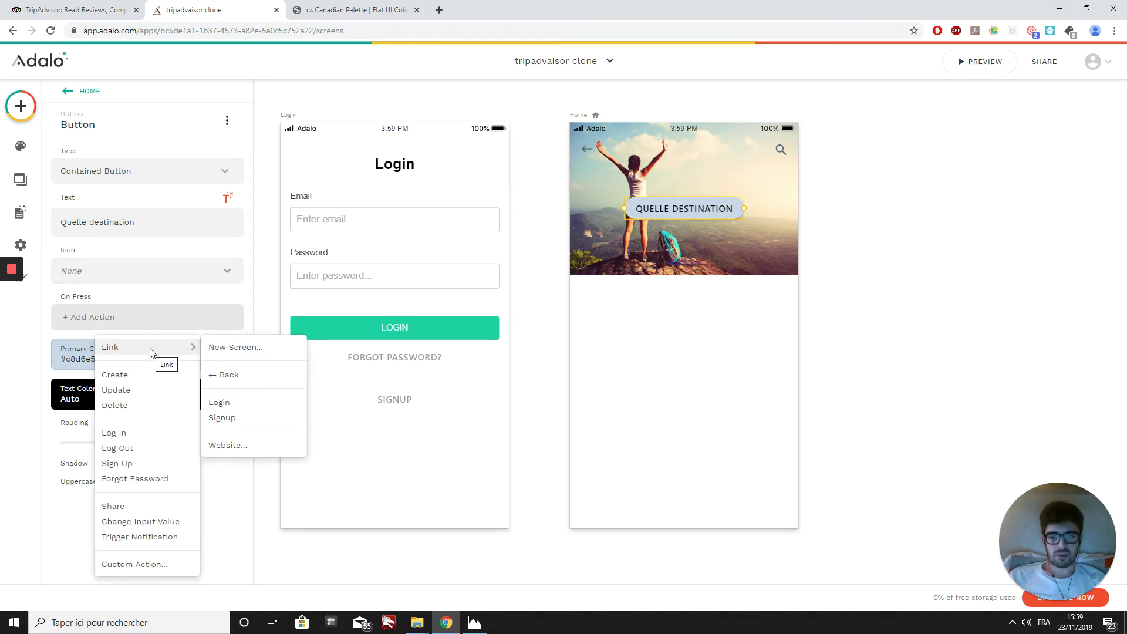
{"action": "left_click", "coordinate": [233, 350]}
Step: Create a 'Quelle destination' screen from the List Search template and select its list
{"action": "left_click", "coordinate": [430, 187]}
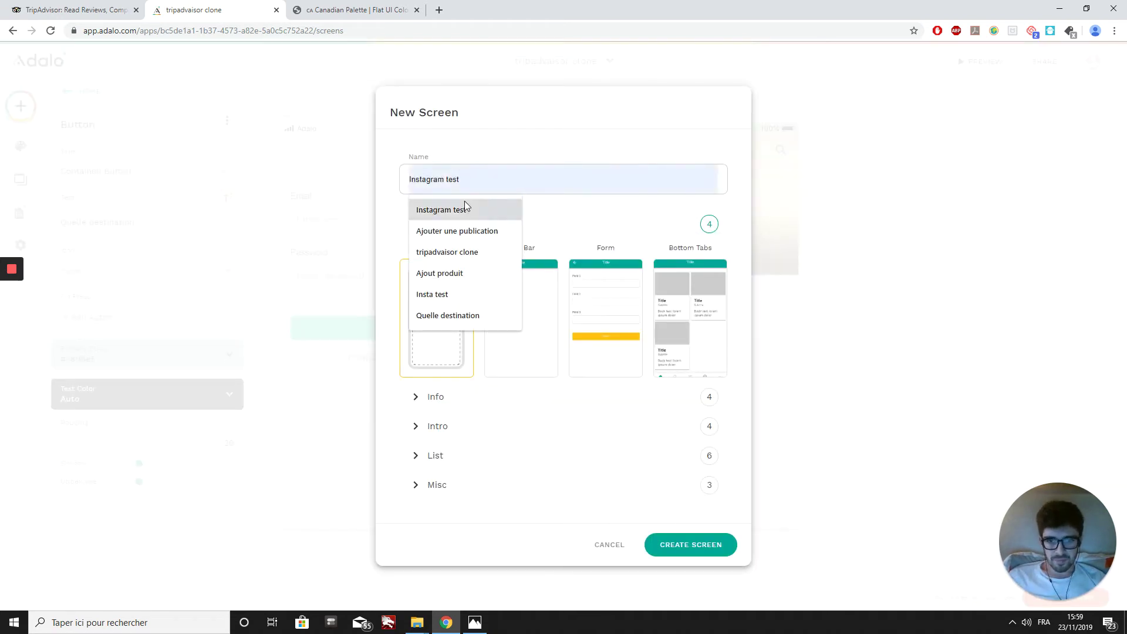
{"action": "left_click", "coordinate": [443, 318]}
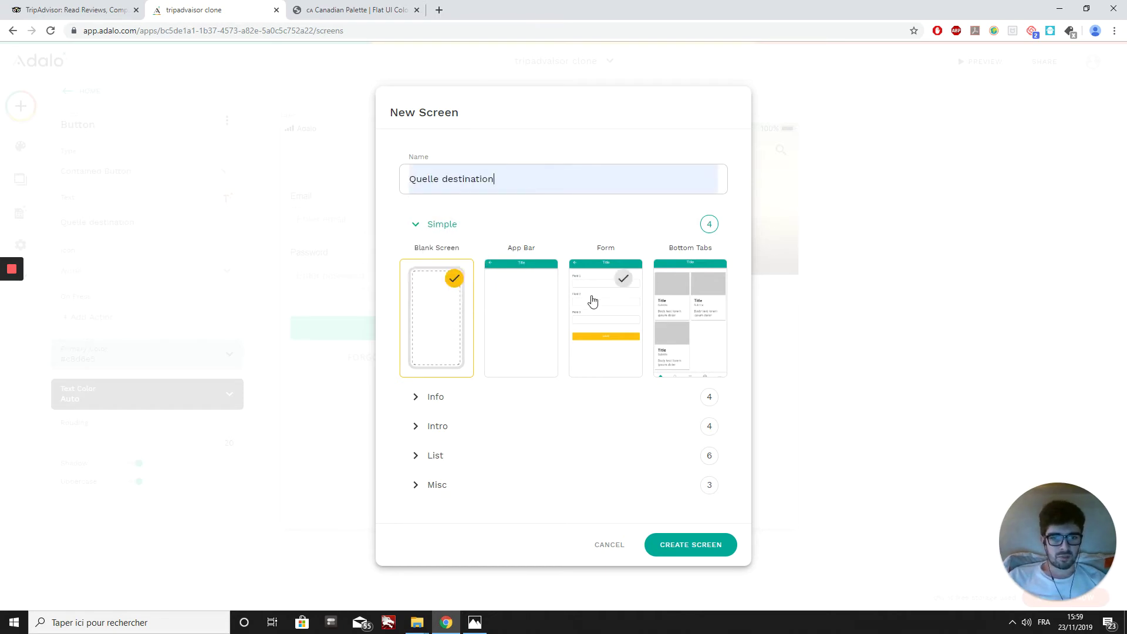
{"action": "left_click", "coordinate": [435, 456]}
{"action": "scroll", "coordinate": [614, 345], "scroll_direction": "down", "scroll_amount": 3}
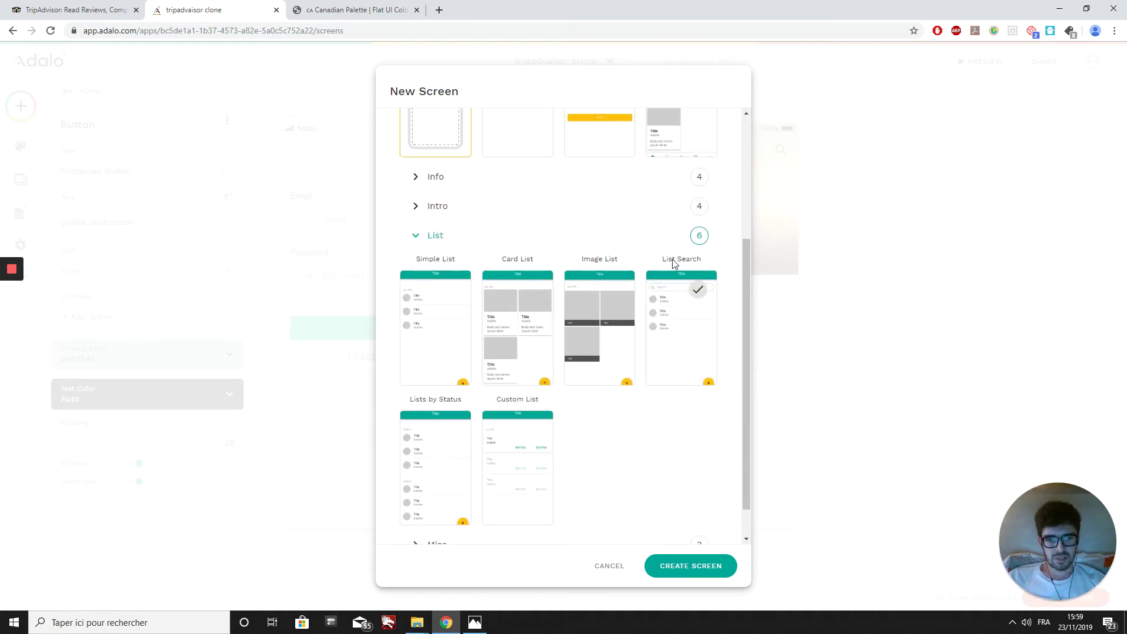
{"action": "left_click", "coordinate": [667, 318]}
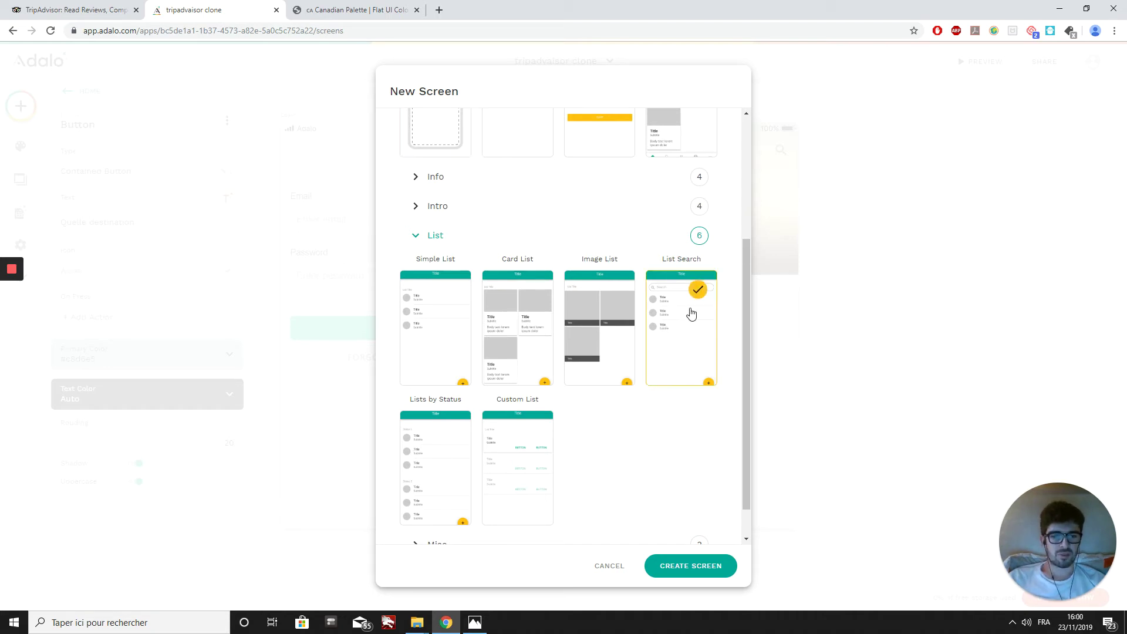
{"action": "left_click", "coordinate": [696, 567]}
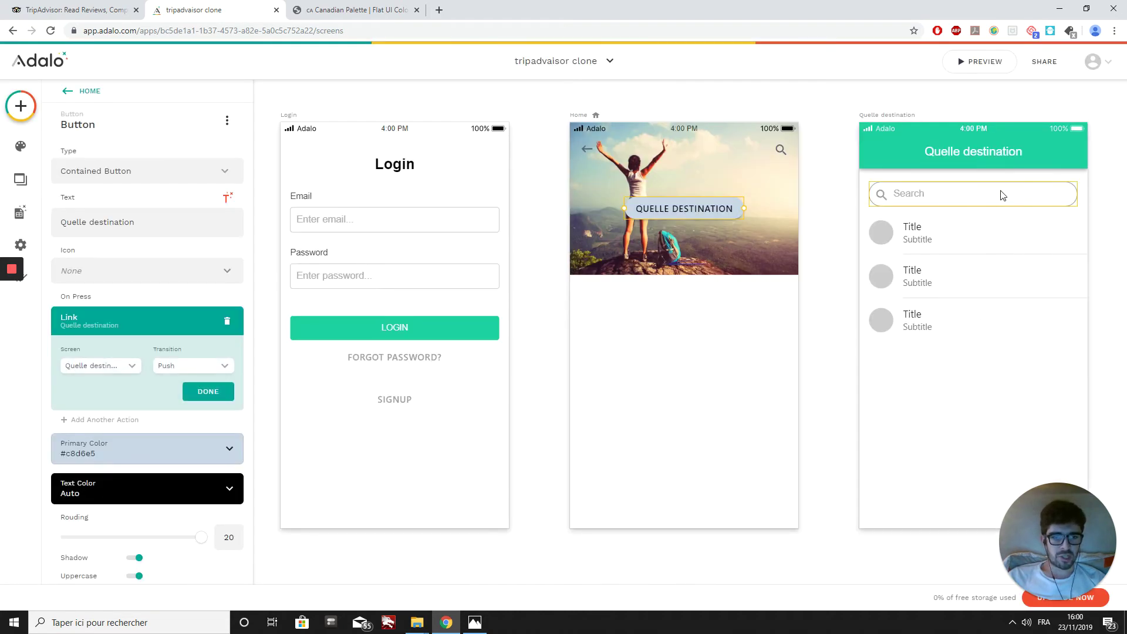
{"action": "left_click", "coordinate": [959, 292]}
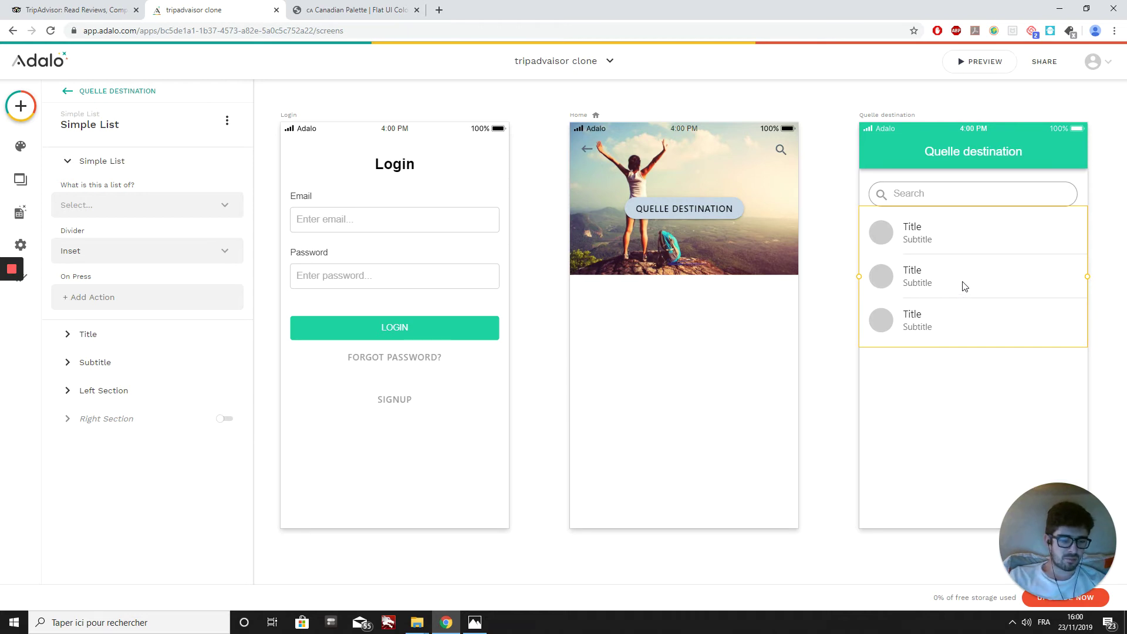
Step: Delete the placeholder list and set the screen's status bar to Black Text
{"action": "key", "text": "Delete"}
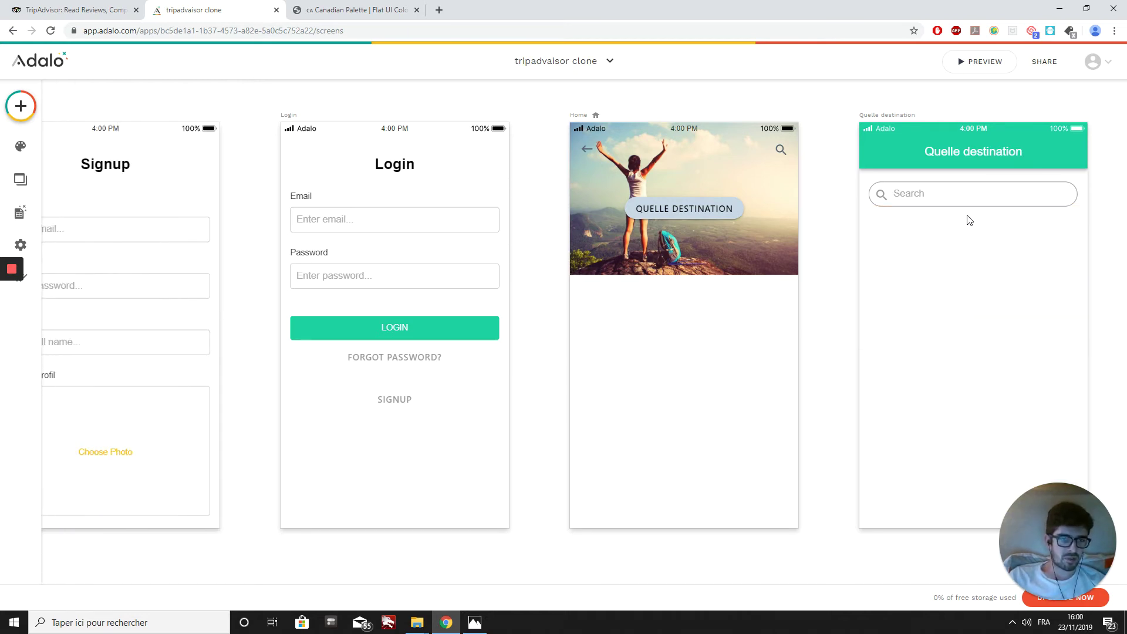
{"action": "left_click", "coordinate": [876, 116]}
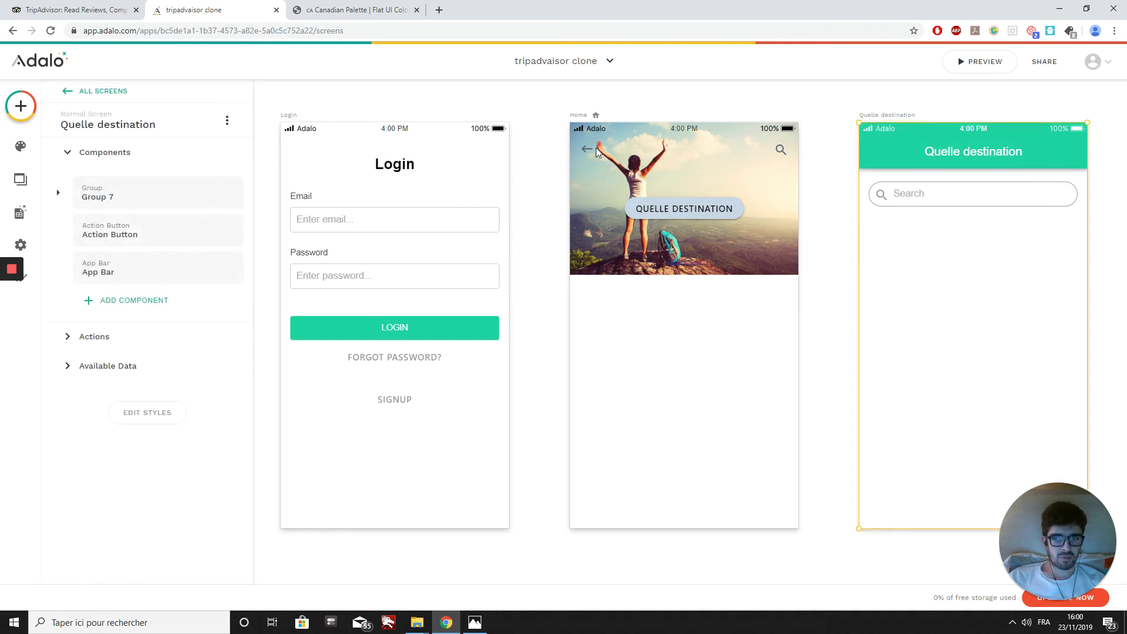
{"action": "left_click", "coordinate": [146, 420]}
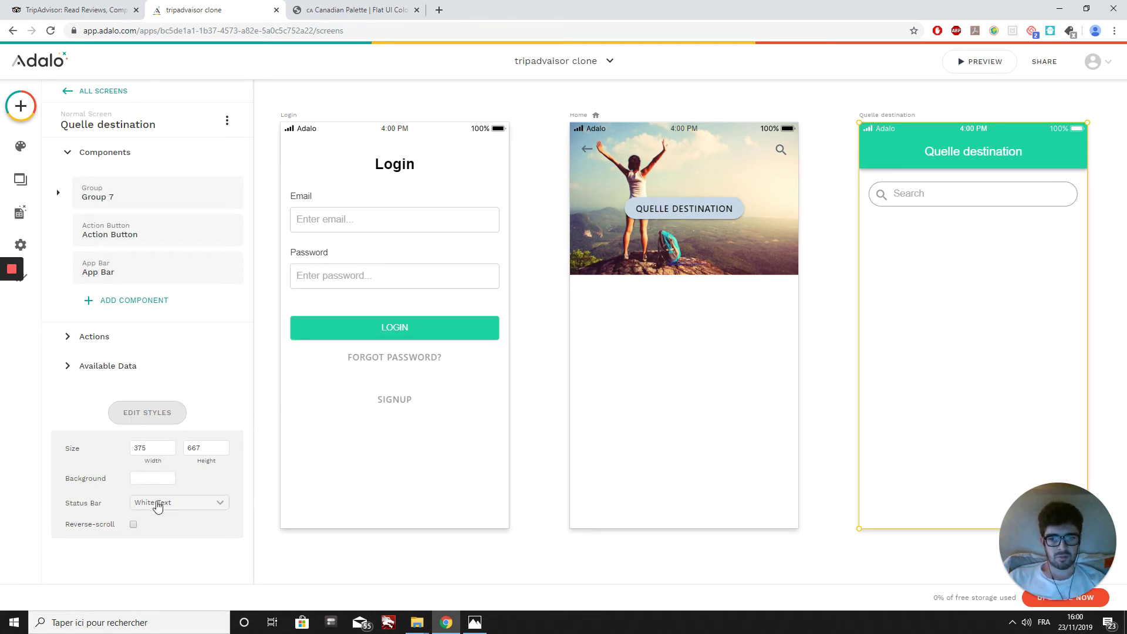
{"action": "left_click", "coordinate": [157, 504]}
{"action": "left_click", "coordinate": [159, 453]}
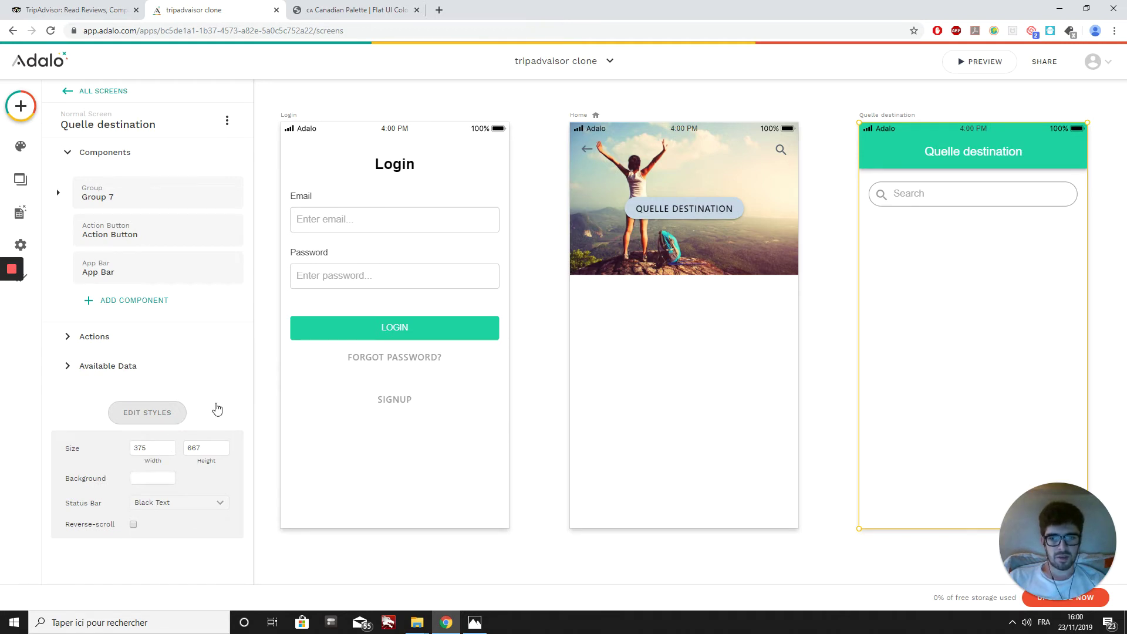
Step: Delete the green App Bar and move the search field up to the top
{"action": "left_click", "coordinate": [1004, 158]}
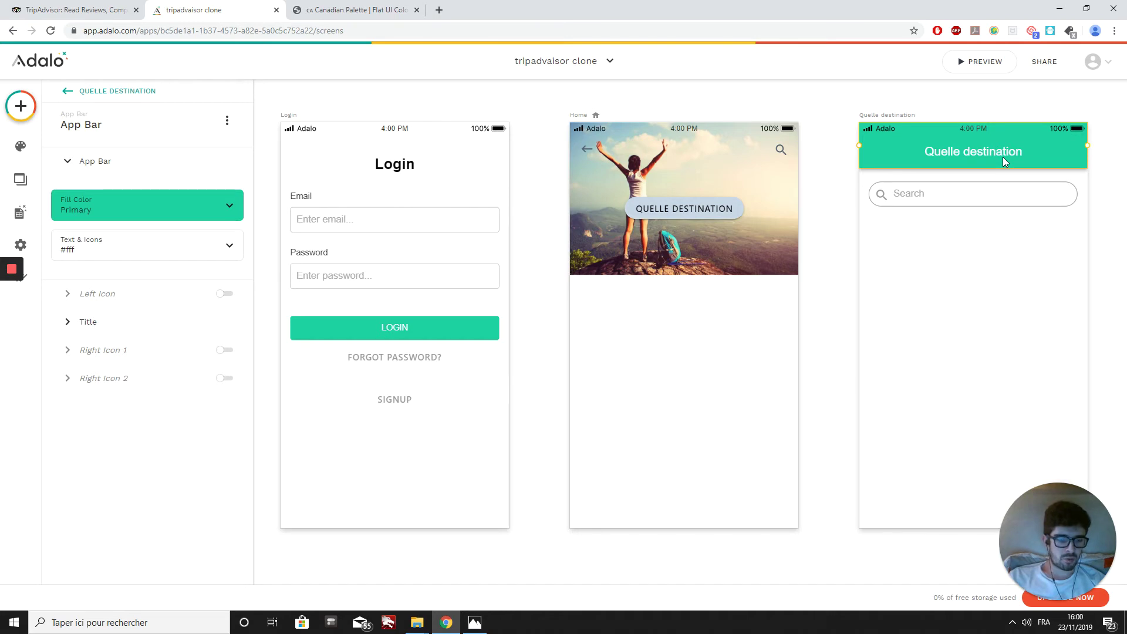
{"action": "key", "text": "Delete"}
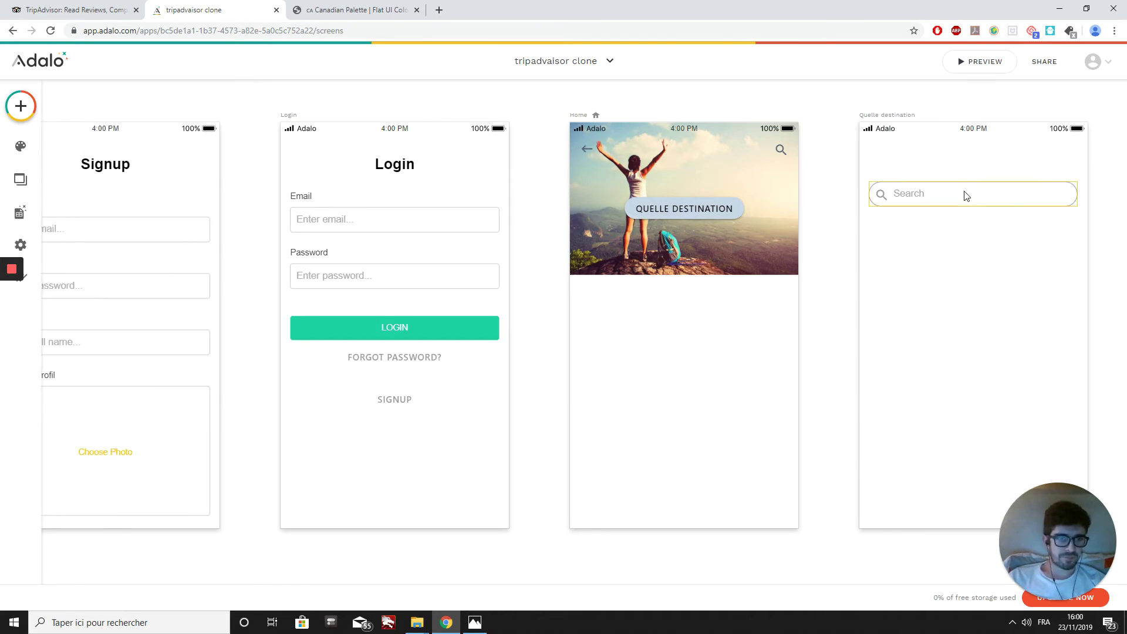
{"action": "left_click_drag", "start_coordinate": [966, 195], "coordinate": [964, 181]}
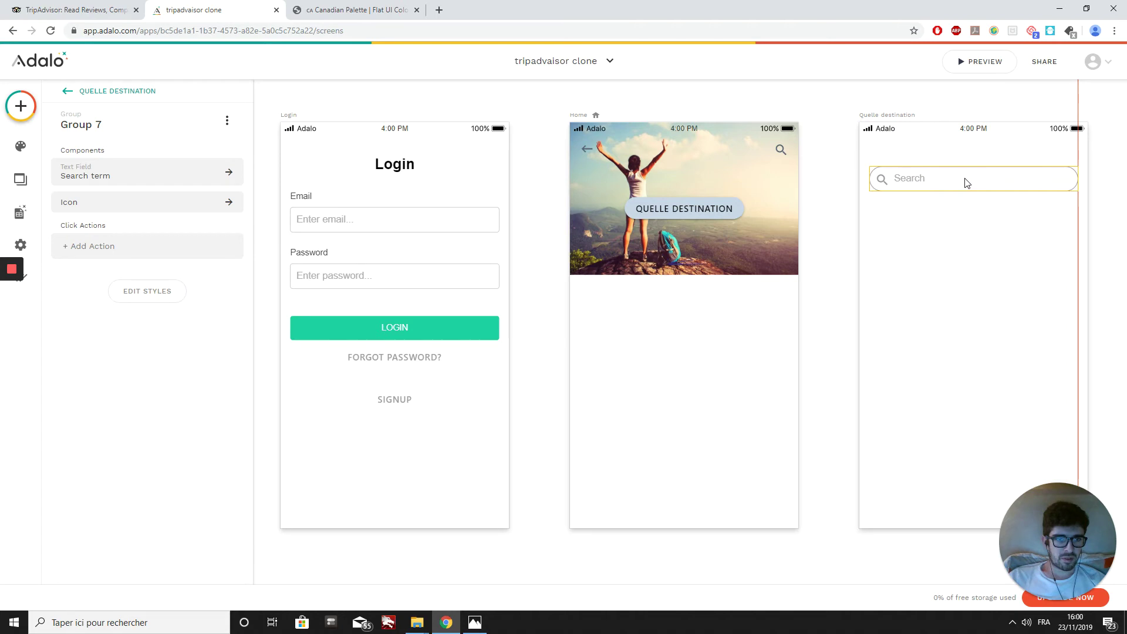
Step: Place an Icon at the screen's top-right and set it to the close X glyph
{"action": "left_click", "coordinate": [18, 117]}
{"action": "scroll", "coordinate": [126, 464], "scroll_direction": "down", "scroll_amount": 1}
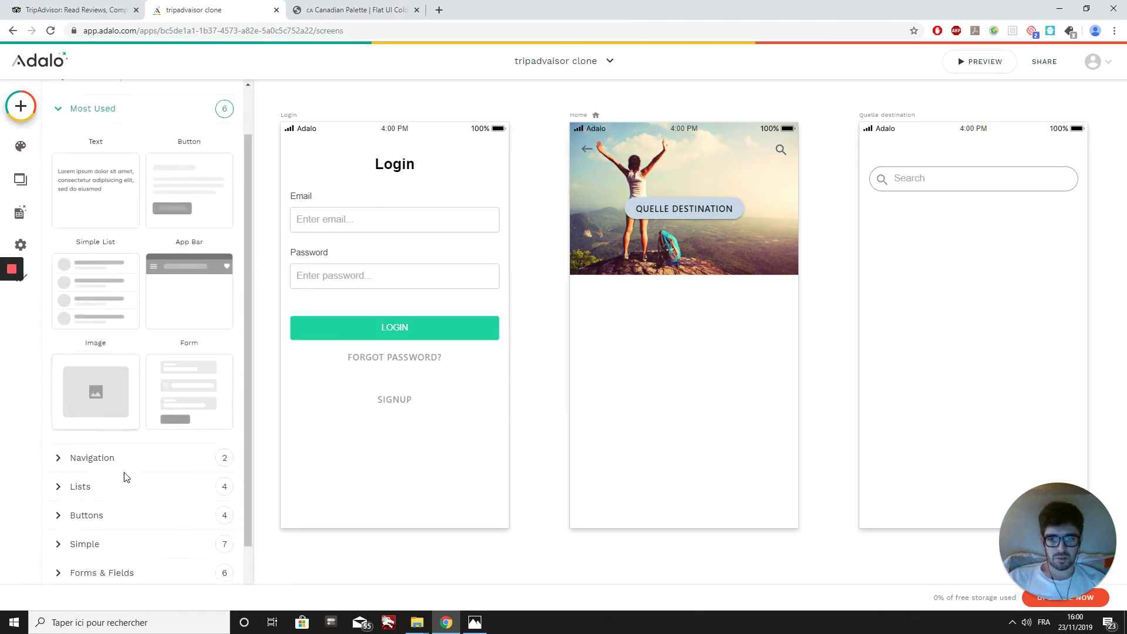
{"action": "left_click", "coordinate": [108, 513]}
{"action": "scroll", "coordinate": [116, 463], "scroll_direction": "down", "scroll_amount": 3}
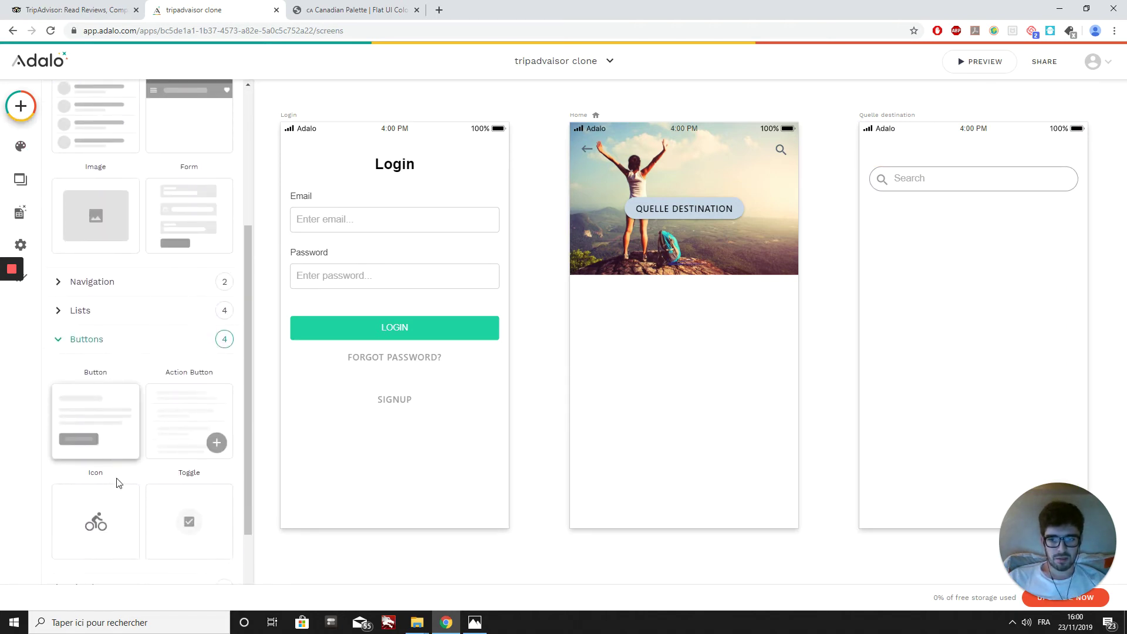
{"action": "left_click_drag", "start_coordinate": [94, 521], "coordinate": [1068, 151]}
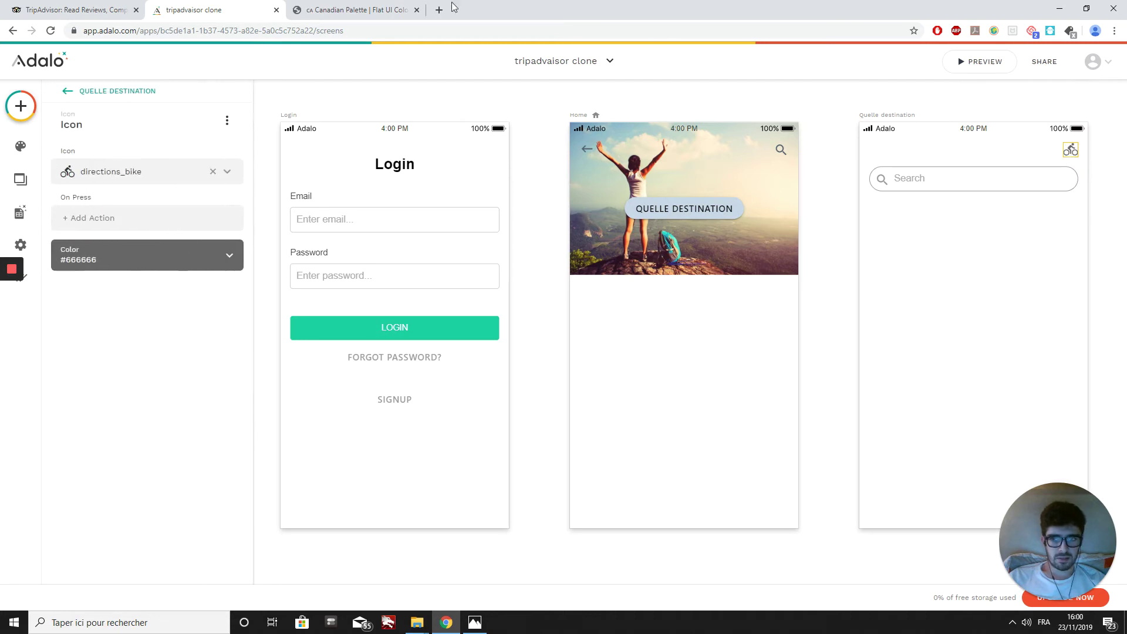
{"action": "left_click", "coordinate": [176, 184]}
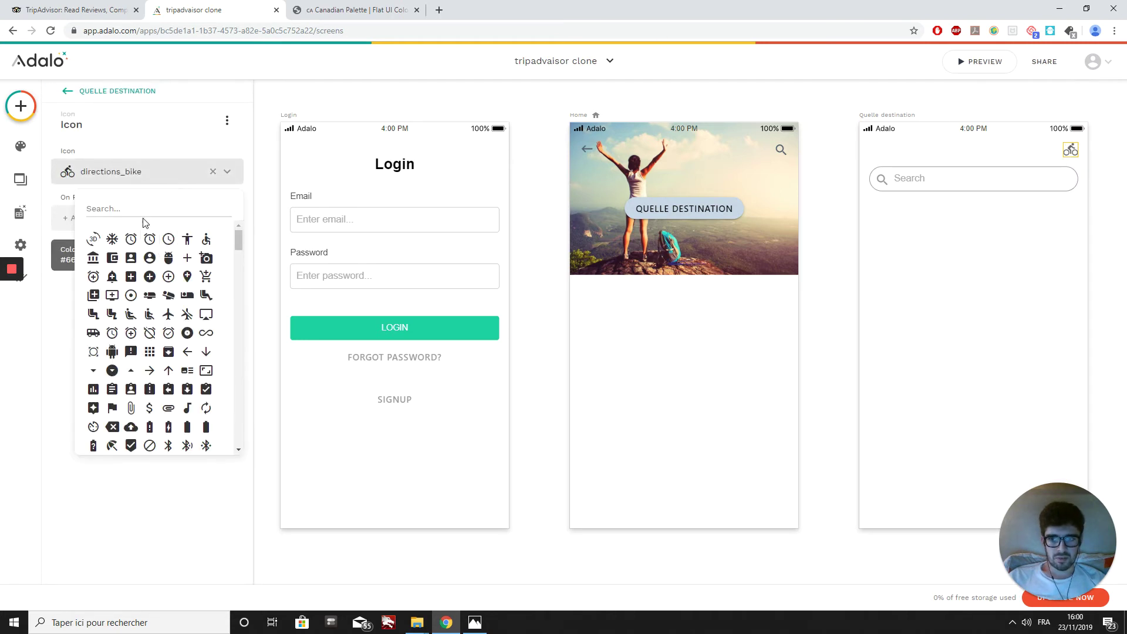
{"action": "type", "text": "close"}
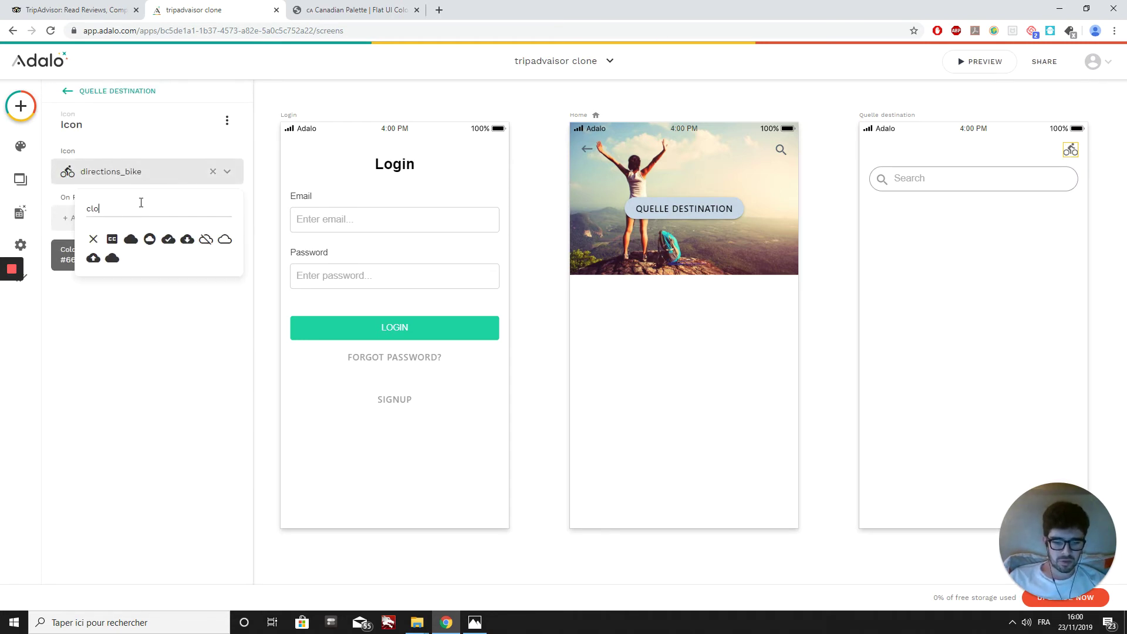
{"action": "left_click", "coordinate": [93, 239]}
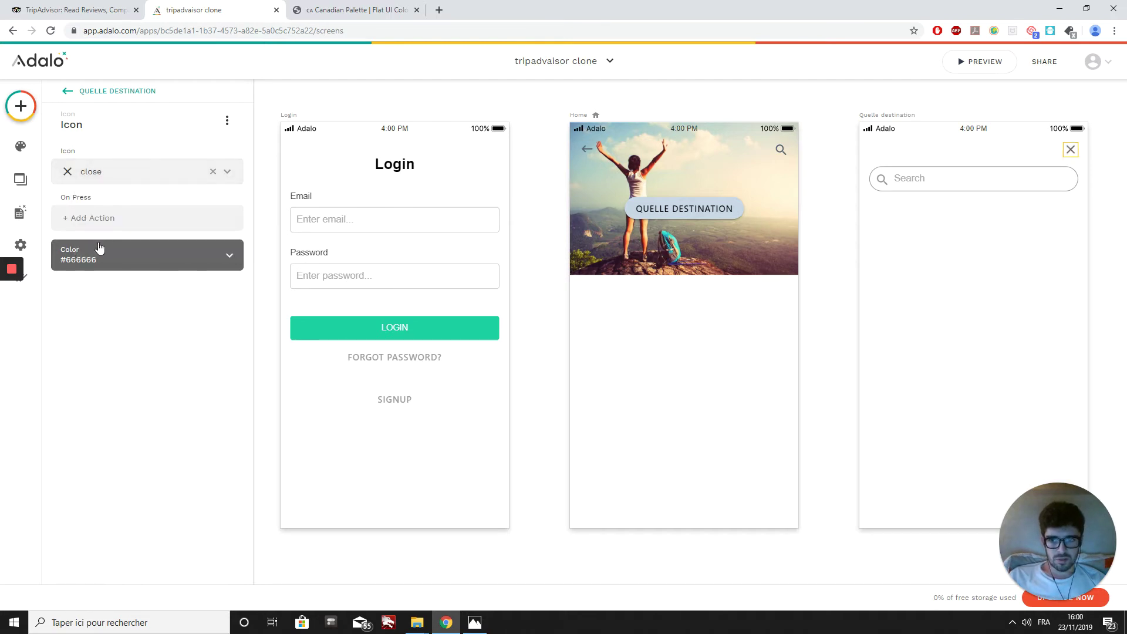
{"action": "left_click", "coordinate": [100, 265]}
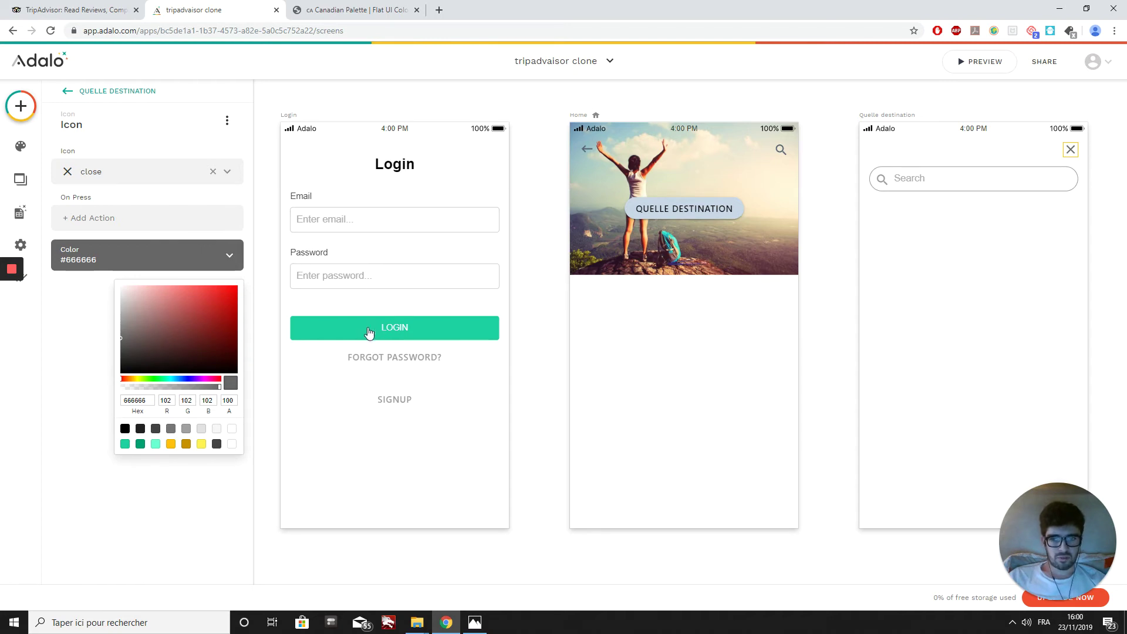
Step: Add an On Press action linking the close icon Back to the previous screen
{"action": "left_click", "coordinate": [77, 220]}
{"action": "mouse_move", "coordinate": [109, 247]}
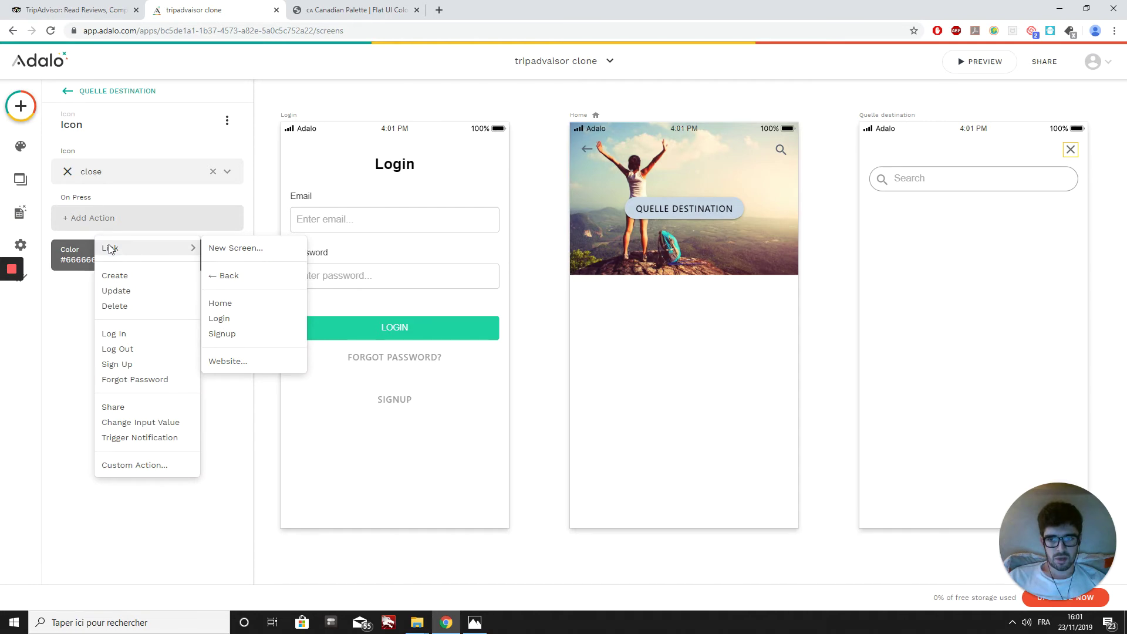
{"action": "left_click", "coordinate": [268, 284]}
{"action": "left_click", "coordinate": [205, 293]}
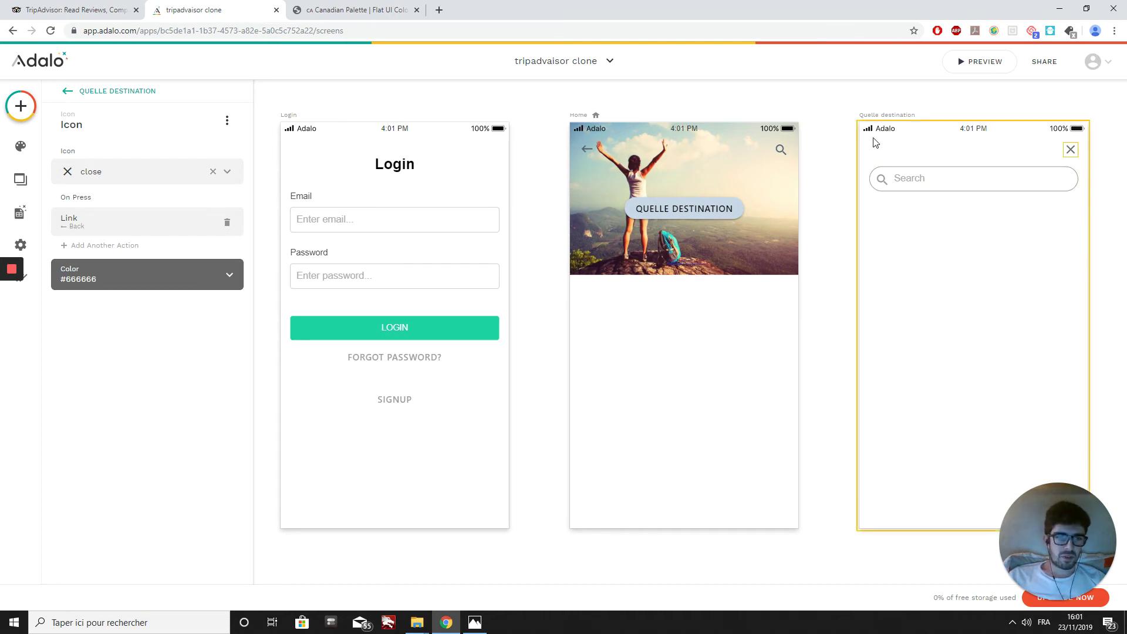
Step: Add a new database collection named Destination
{"action": "left_click", "coordinate": [23, 215]}
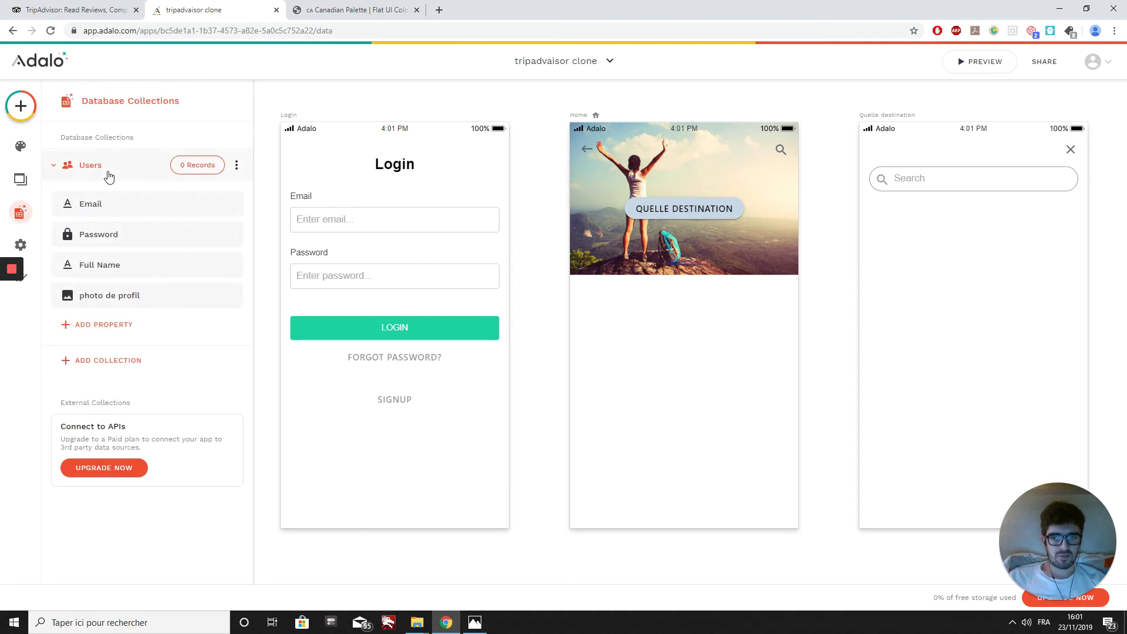
{"action": "left_click", "coordinate": [112, 367]}
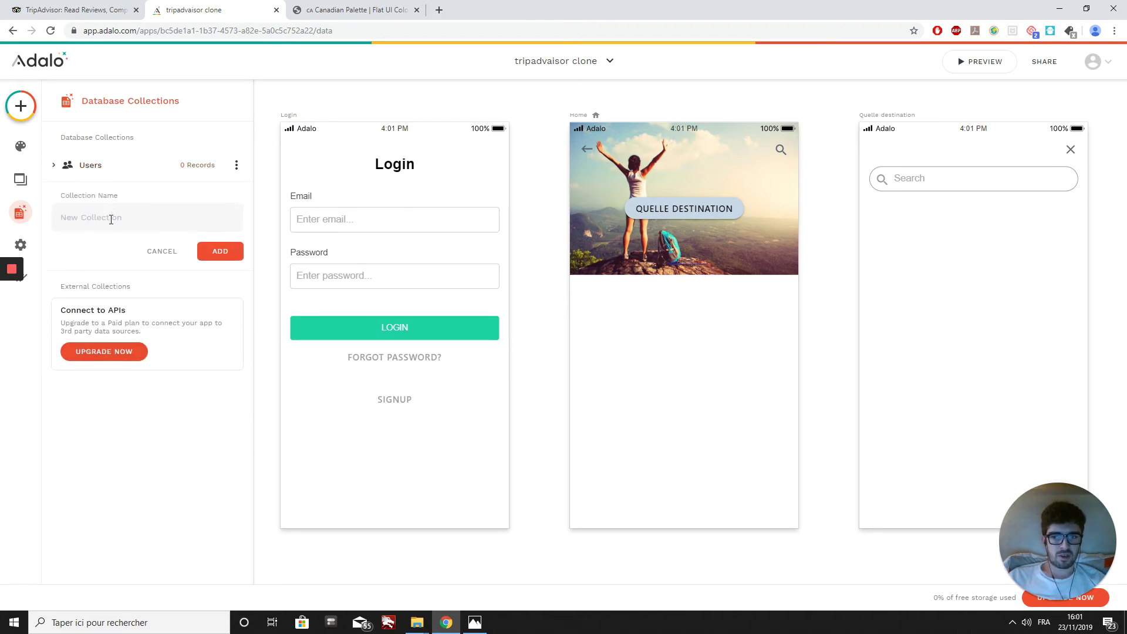
{"action": "type", "text": "D"}
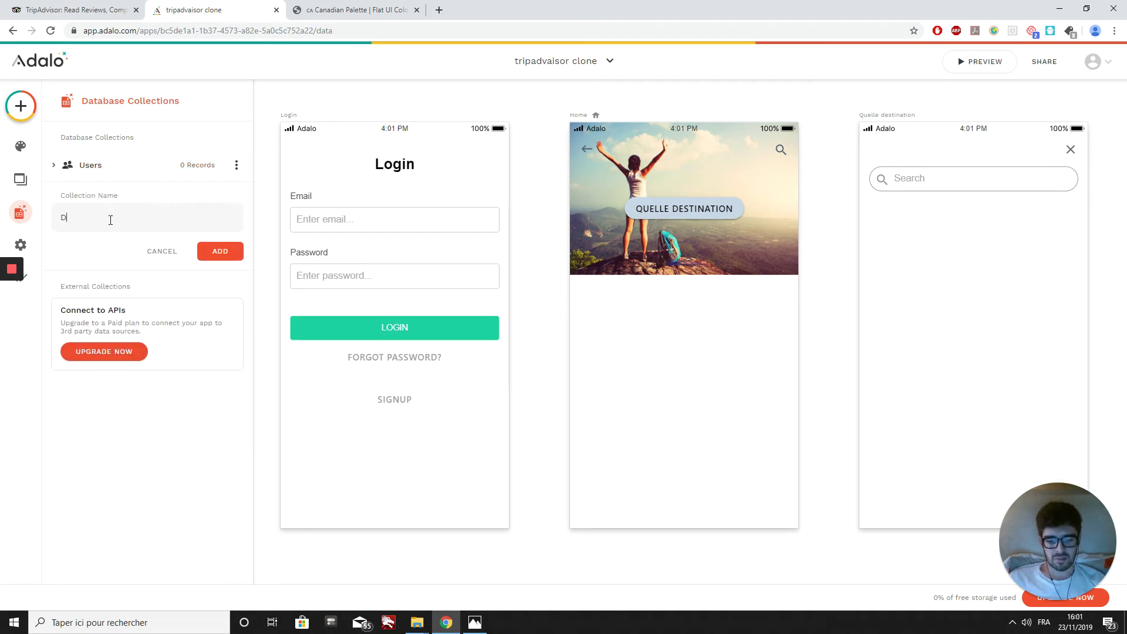
{"action": "type", "text": "estinati"}
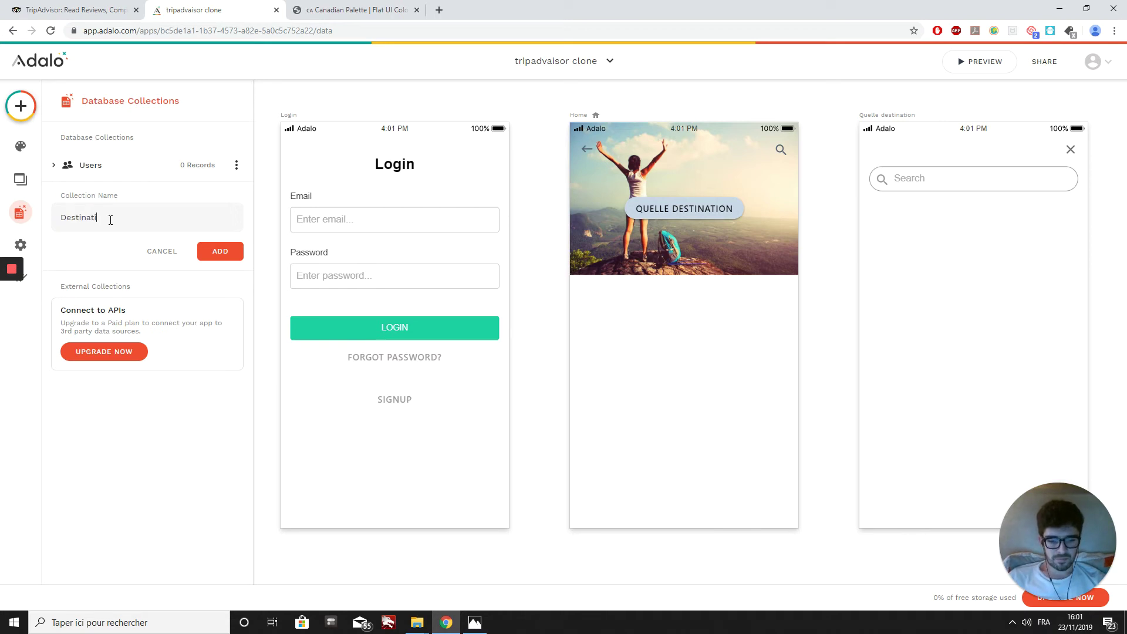
{"action": "type", "text": "on"}
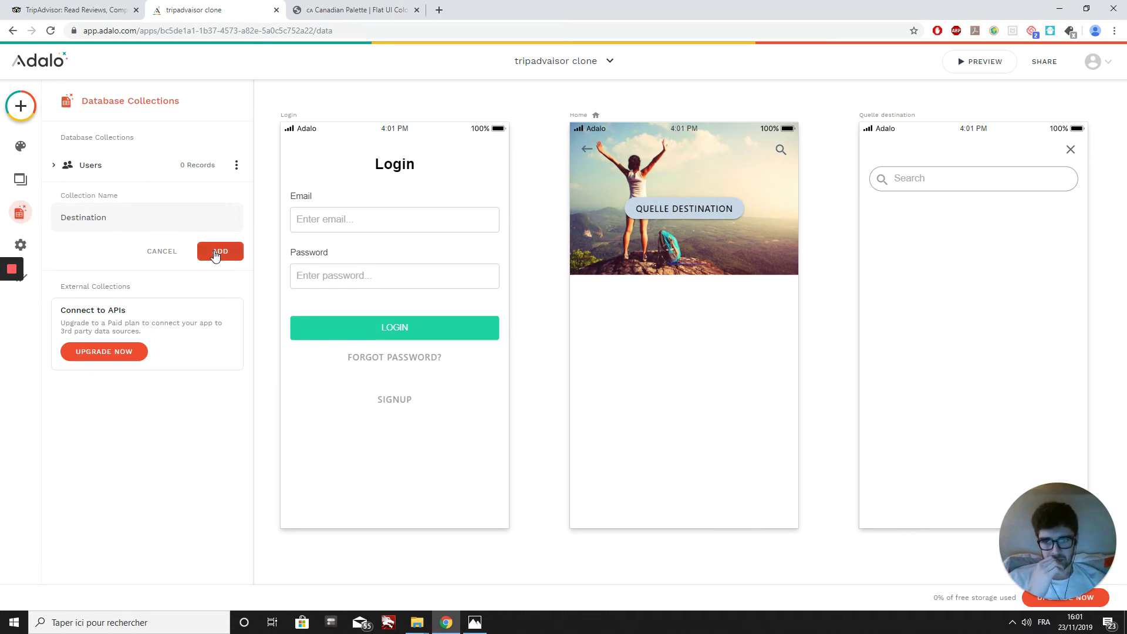
{"action": "left_click", "coordinate": [216, 254]}
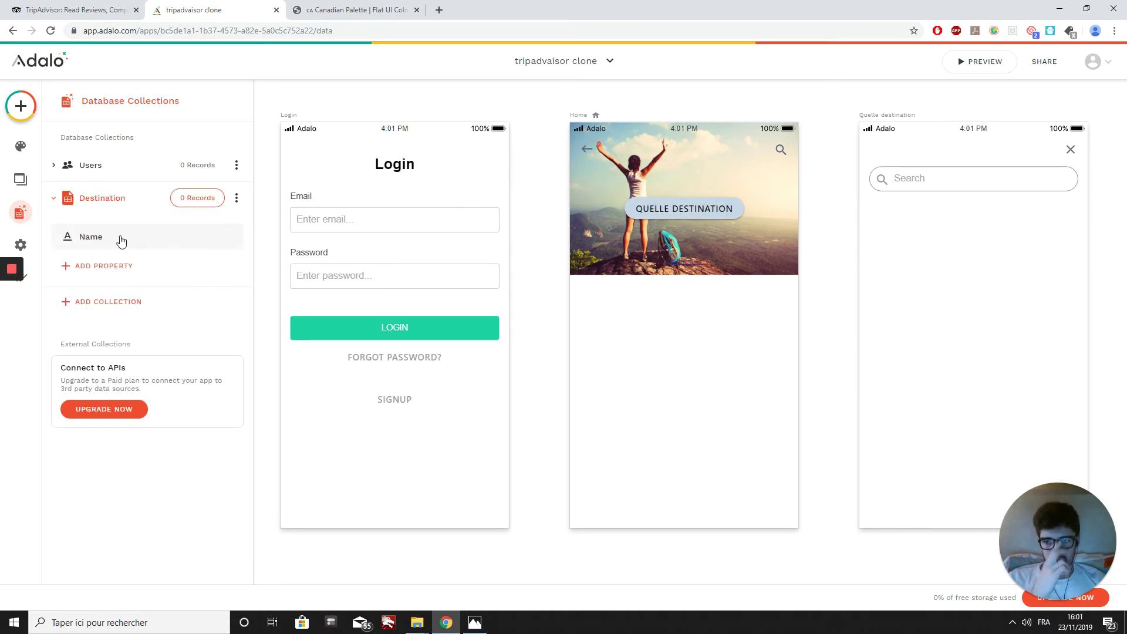
Step: Rename the collection's Name property to 'Nom destination' and save it
{"action": "left_click", "coordinate": [121, 240]}
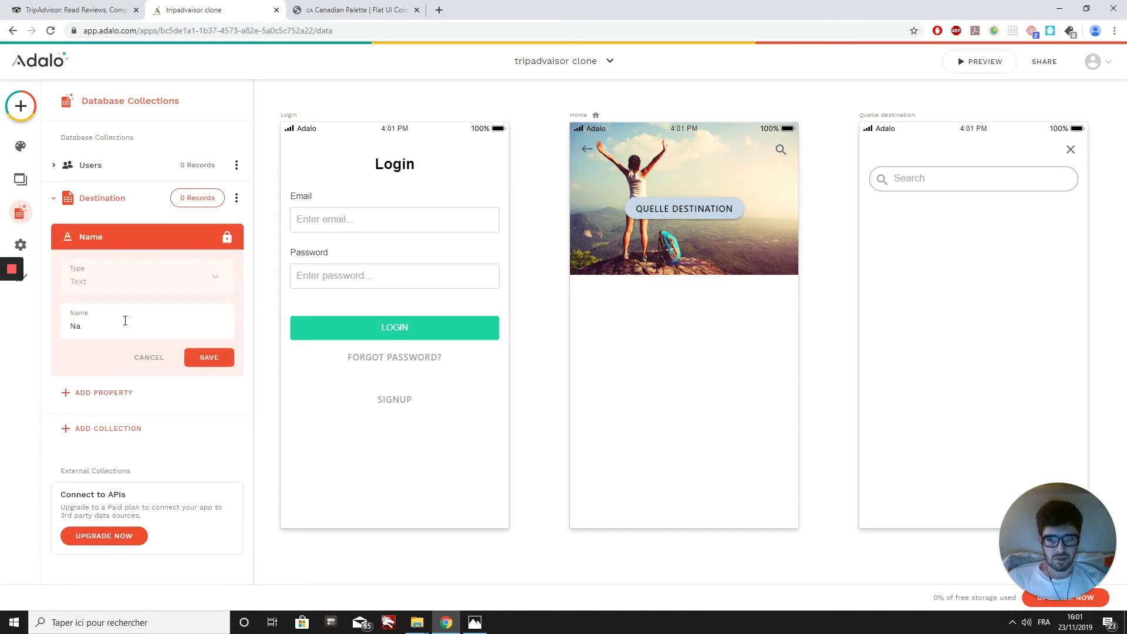
{"action": "key", "text": "BackSpace"}
{"action": "key", "text": "BackSpace"}
{"action": "type", "text": "N"}
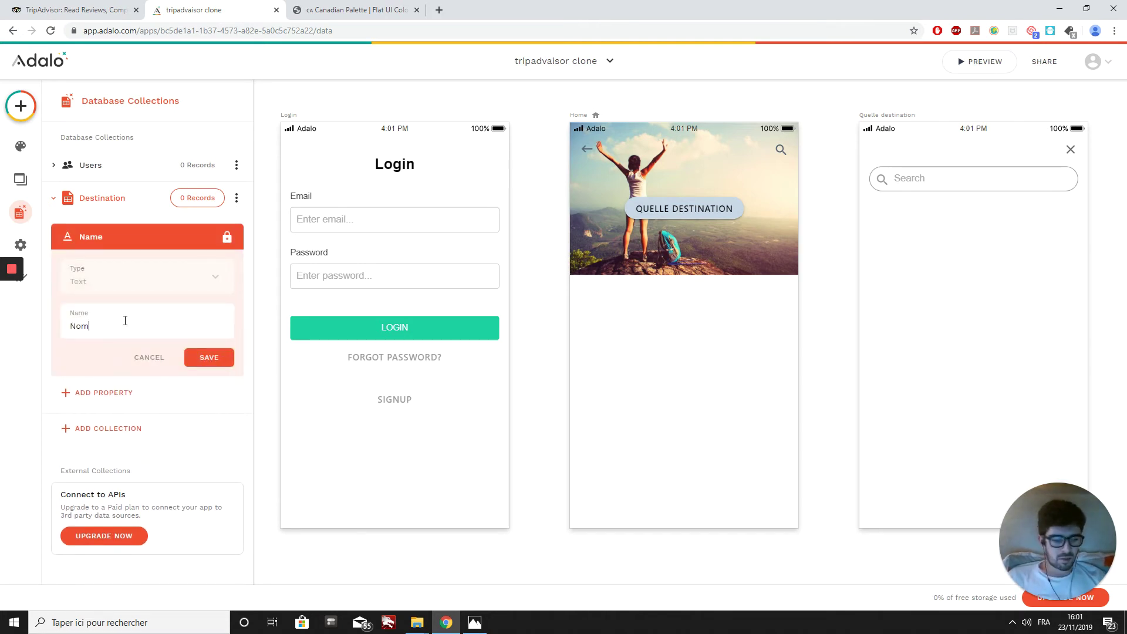
{"action": "type", "text": "om destination"}
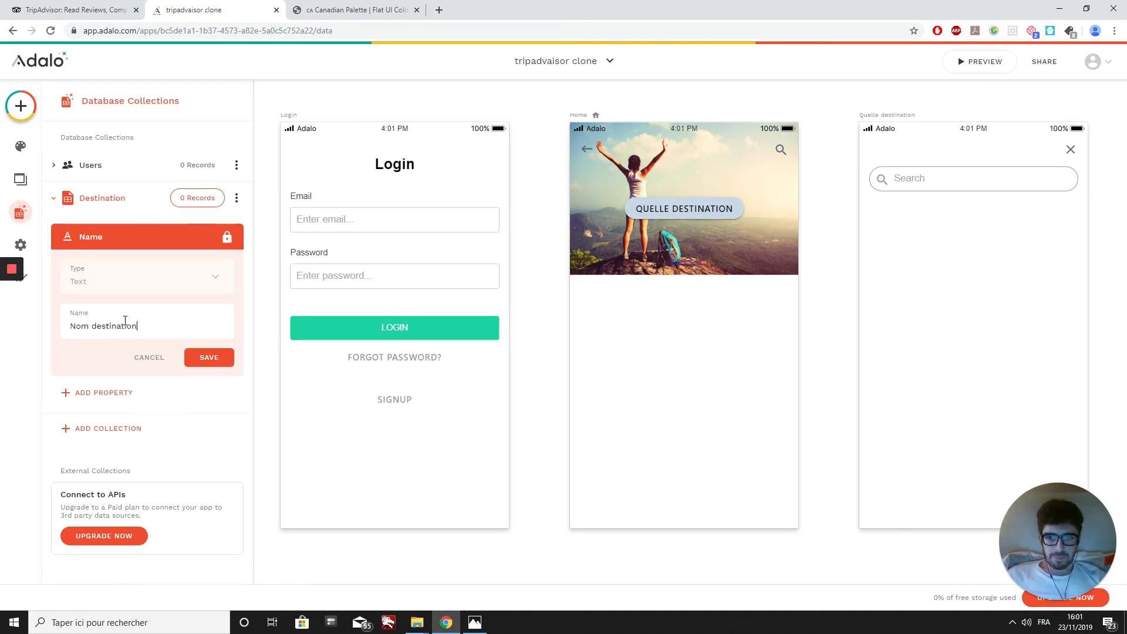
{"action": "left_click", "coordinate": [206, 357]}
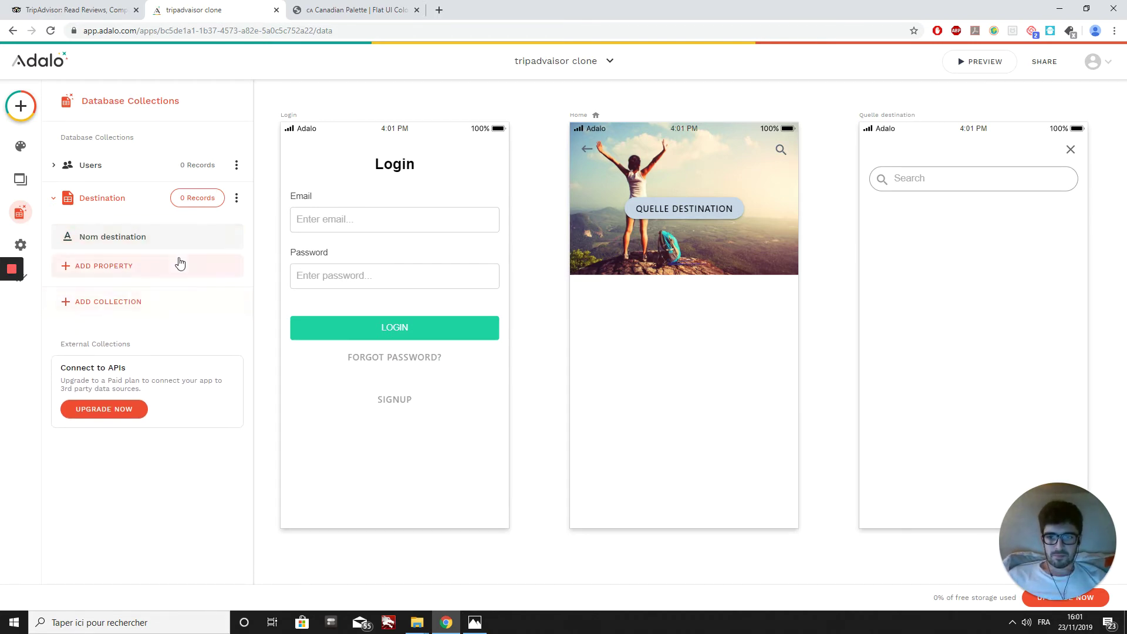
{"action": "left_click", "coordinate": [144, 269]}
Step: Add a Text property named pays to the Destination collection
{"action": "left_click", "coordinate": [91, 294]}
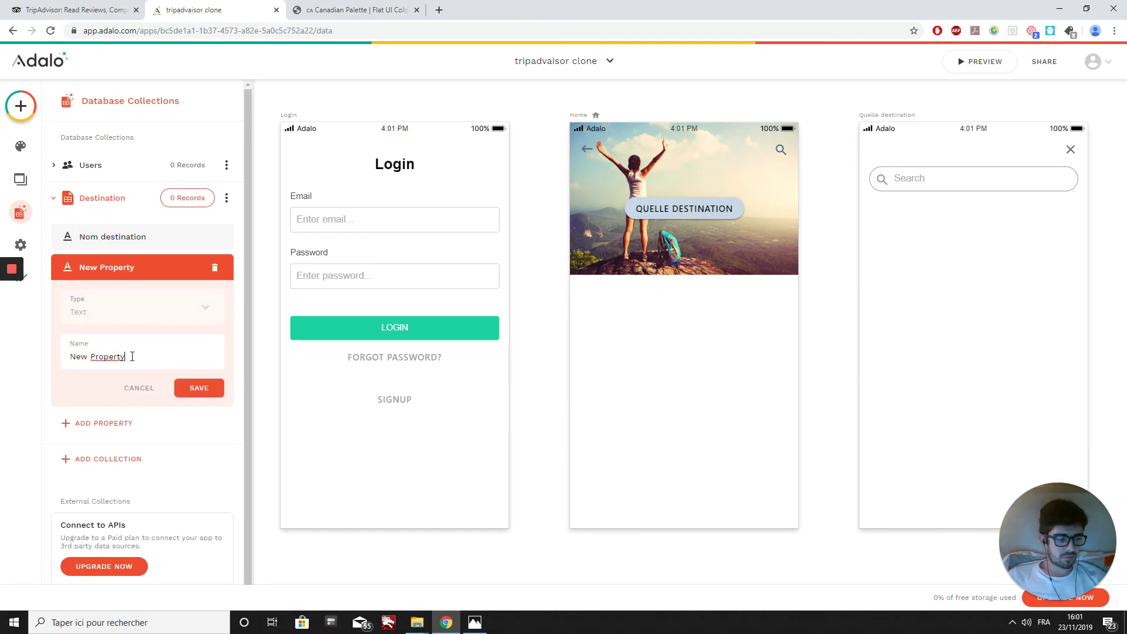
{"action": "key", "text": "BackSpace"}
{"action": "key", "text": "BackSpace"}
{"action": "key", "text": "BackSpace"}
{"action": "key", "text": "BackSpace"}
{"action": "key", "text": "BackSpace"}
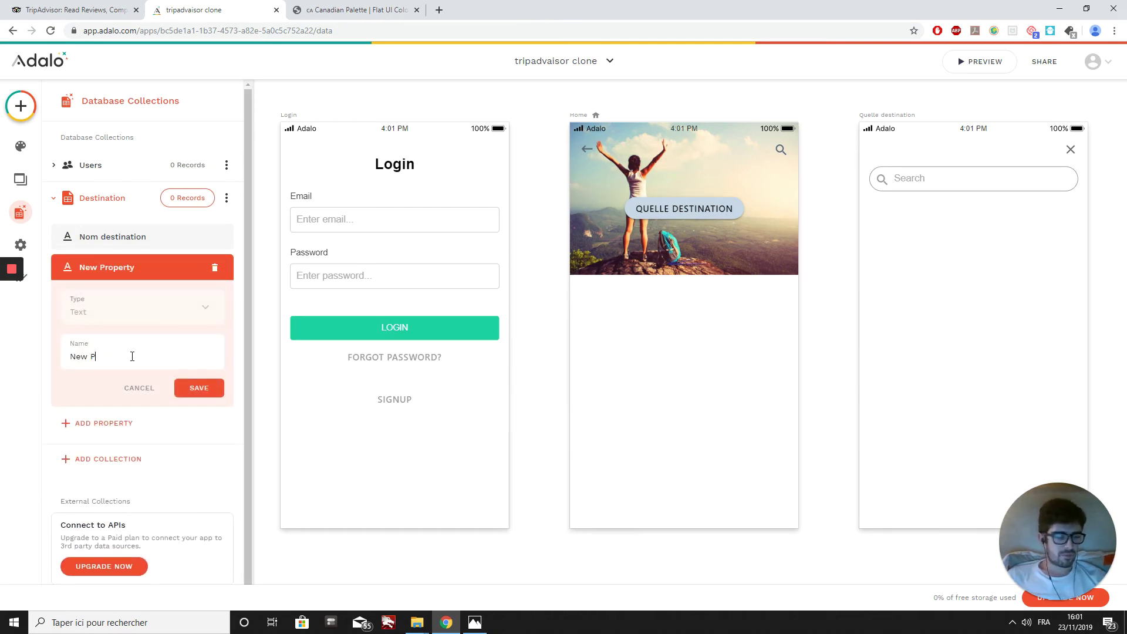
{"action": "key", "text": "BackSpace"}
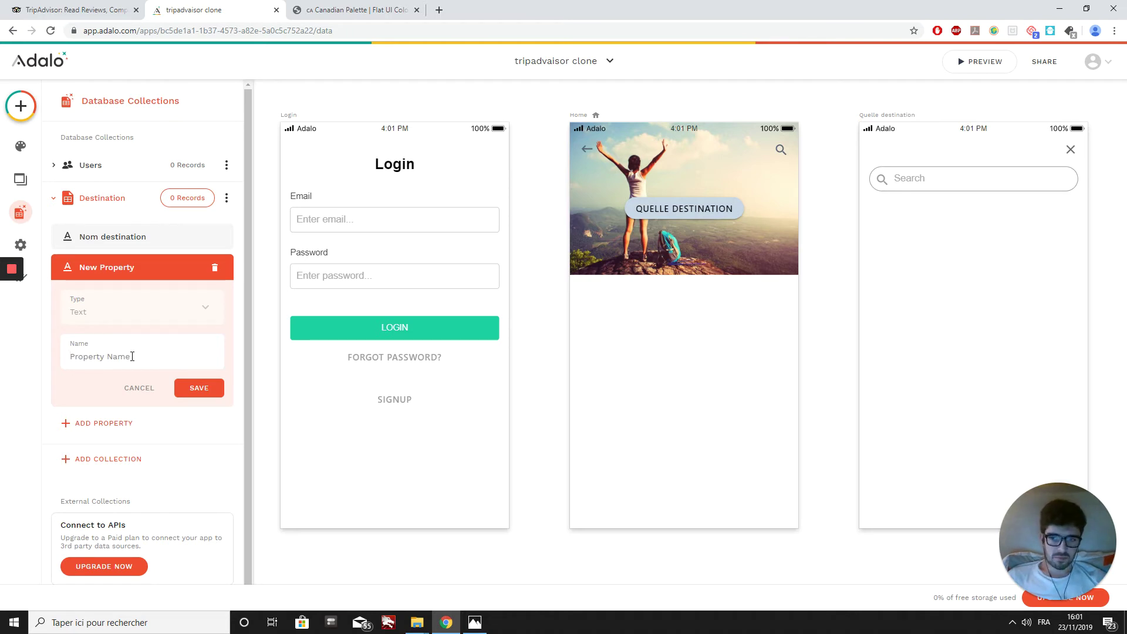
{"action": "type", "text": "#c8d6e5"}
{"action": "type", "text": "a"}
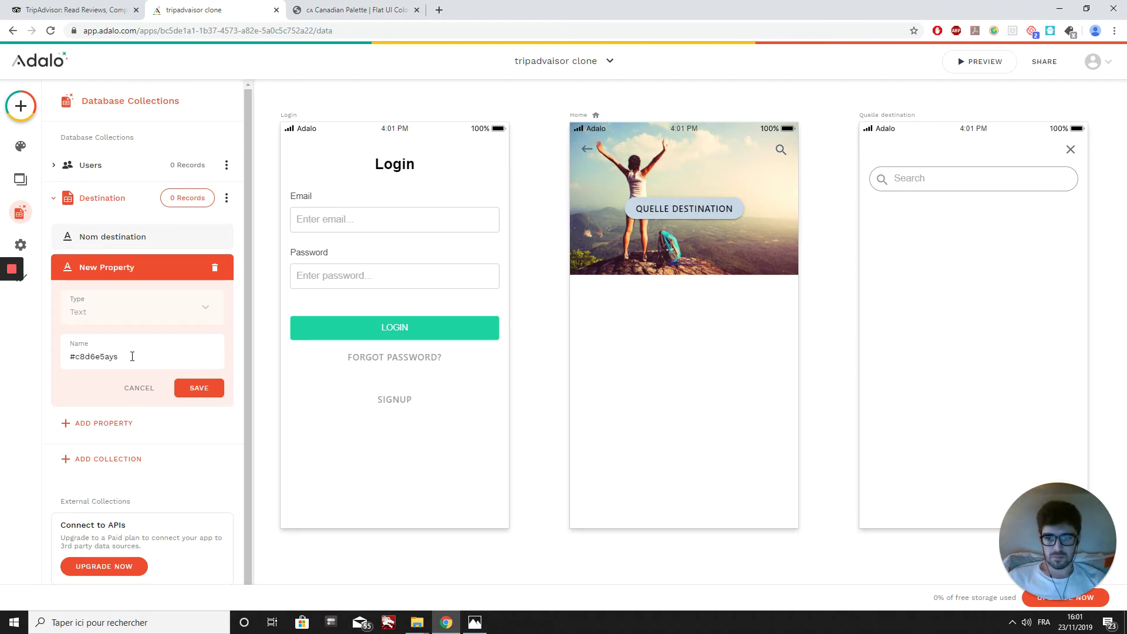
{"action": "key", "text": "BackSpace"}
{"action": "key", "text": "BackSpace"}
{"action": "key", "text": "BackSpace"}
{"action": "key", "text": "BackSpace"}
{"action": "key", "text": "BackSpace"}
{"action": "key", "text": "BackSpace"}
{"action": "key", "text": "BackSpace"}
{"action": "key", "text": "BackSpace"}
{"action": "key", "text": "BackSpace"}
{"action": "key", "text": "BackSpace"}
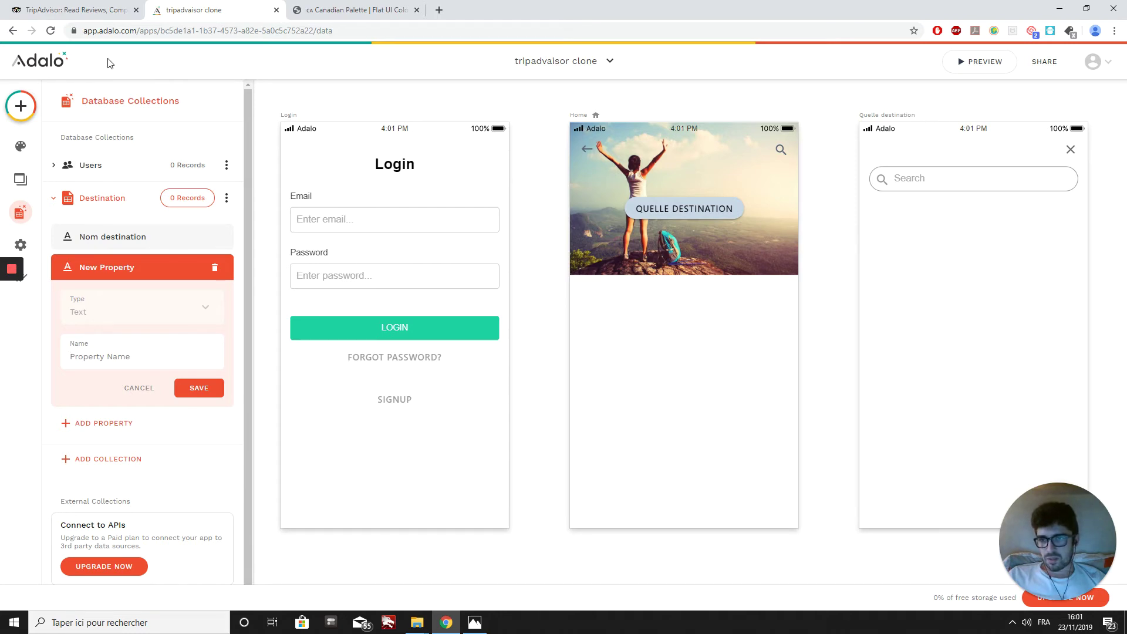
{"action": "left_click", "coordinate": [97, 27]}
{"action": "left_click_drag", "start_coordinate": [92, 31], "coordinate": [95, 31]}
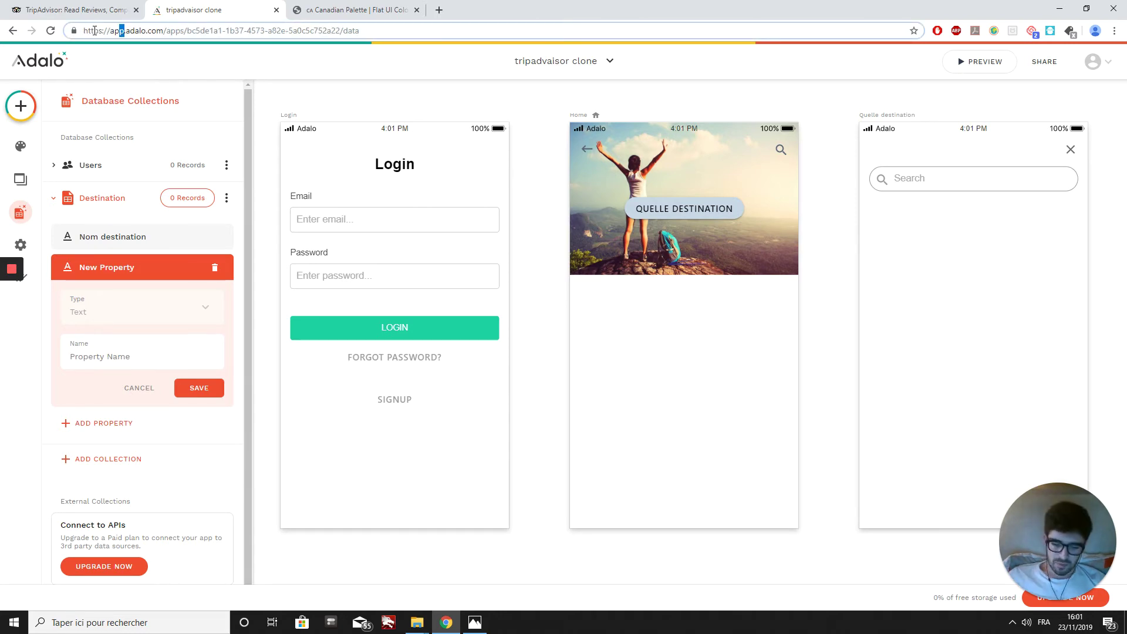
{"action": "left_click", "coordinate": [118, 359]}
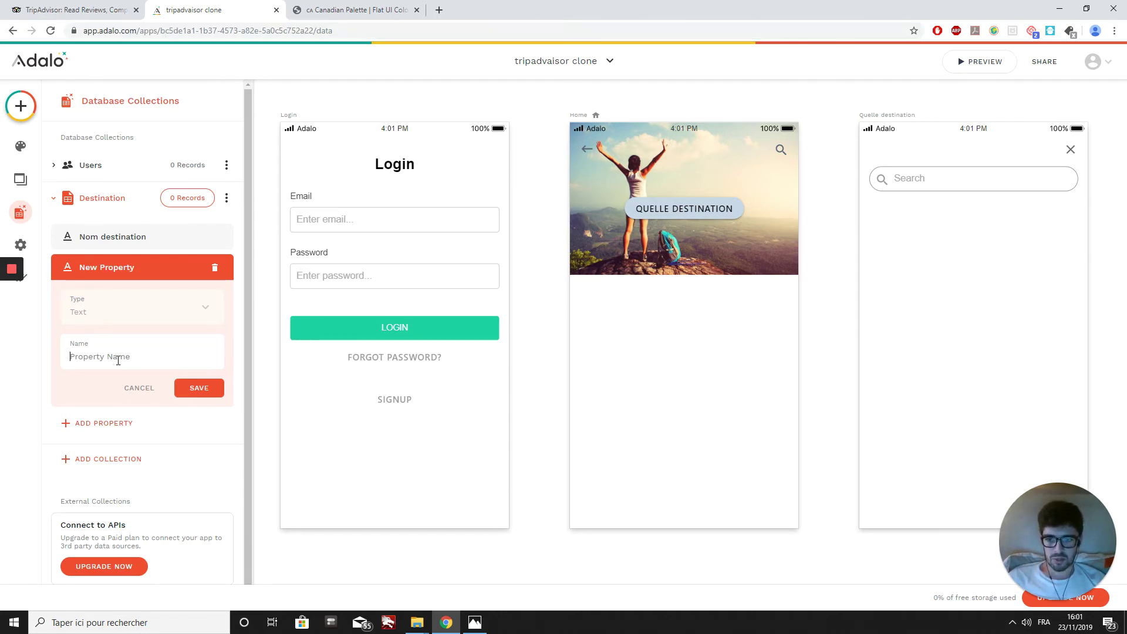
{"action": "type", "text": "pays"}
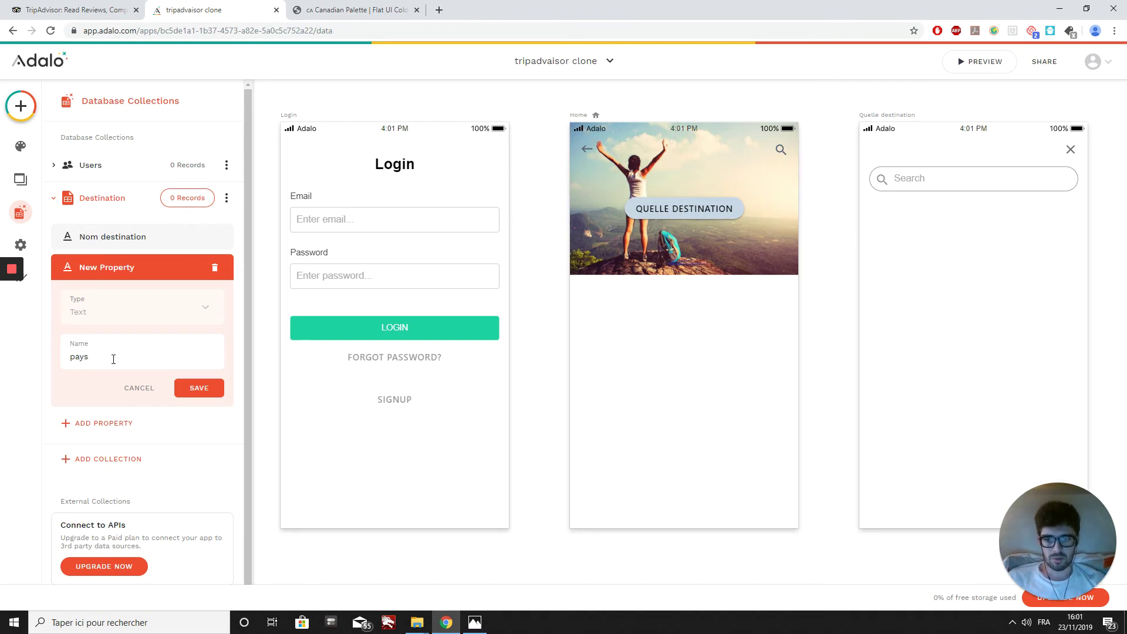
{"action": "left_click", "coordinate": [199, 388]}
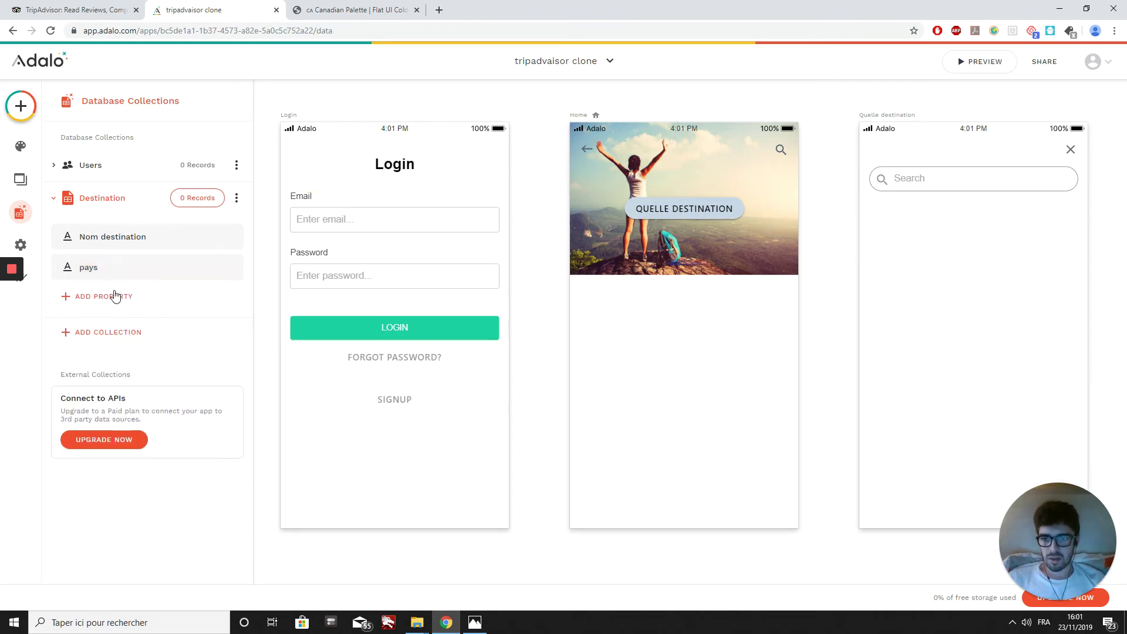
Step: Add a Text property named region to Destination
{"action": "left_click", "coordinate": [115, 295]}
{"action": "left_click", "coordinate": [116, 326]}
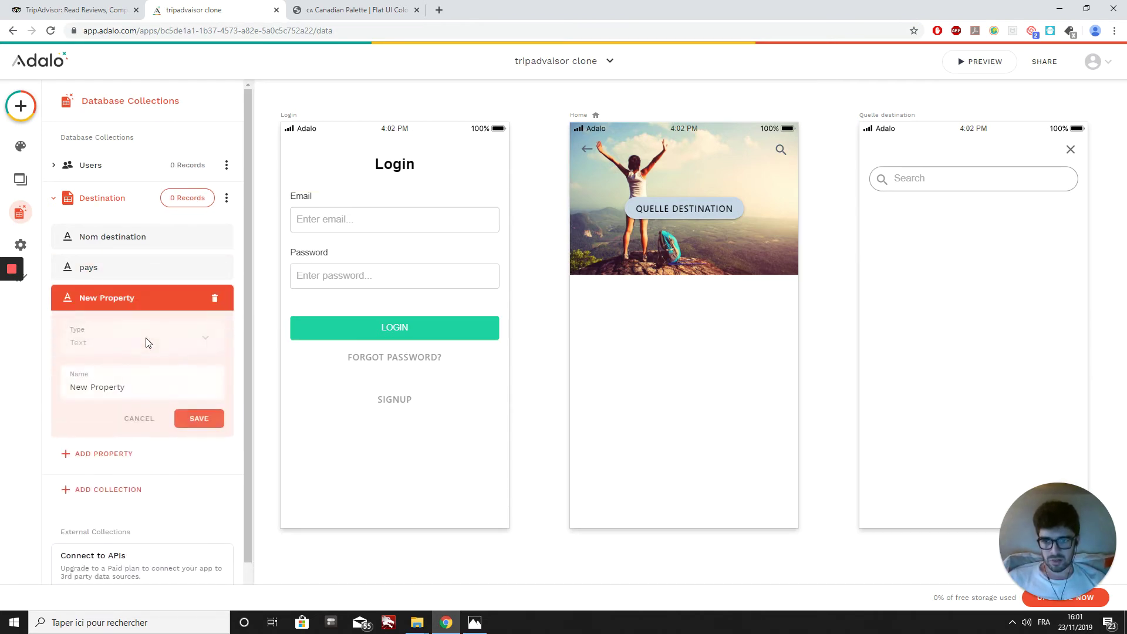
{"action": "left_click", "coordinate": [141, 384]}
{"action": "key", "text": "BackSpace"}
{"action": "key", "text": "BackSpace"}
{"action": "key", "text": "BackSpace"}
{"action": "key", "text": "BackSpace"}
{"action": "key", "text": "BackSpace"}
{"action": "key", "text": "BackSpace"}
{"action": "key", "text": "BackSpace"}
{"action": "key", "text": "BackSpace"}
{"action": "key", "text": "BackSpace"}
{"action": "key", "text": "BackSpace"}
{"action": "key", "text": "BackSpace"}
{"action": "key", "text": "BackSpace"}
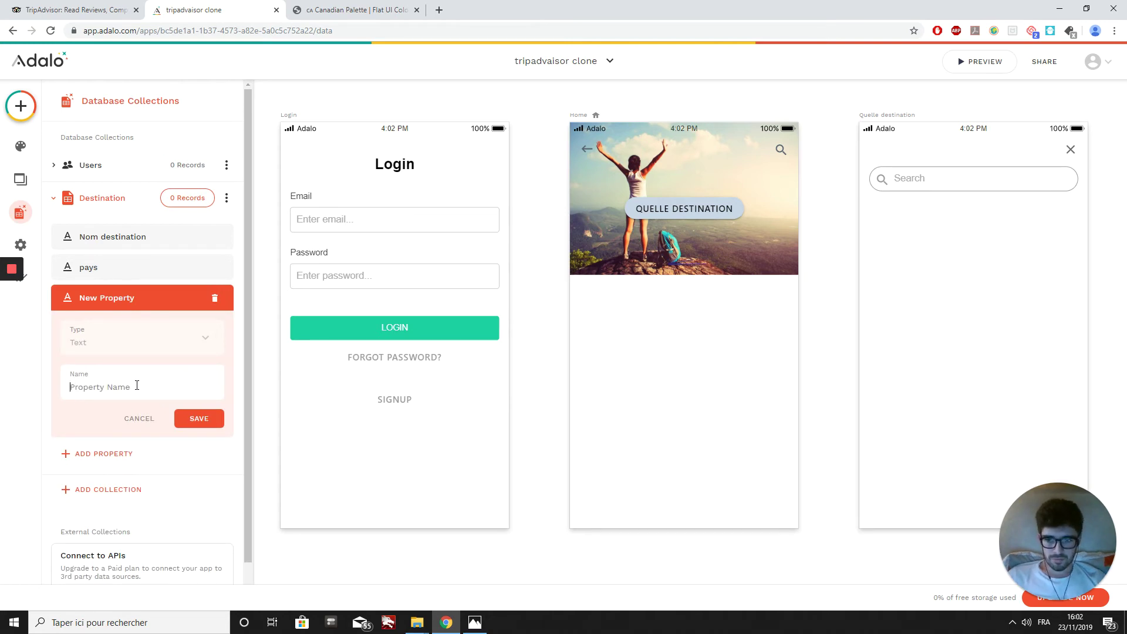
{"action": "type", "text": "region"}
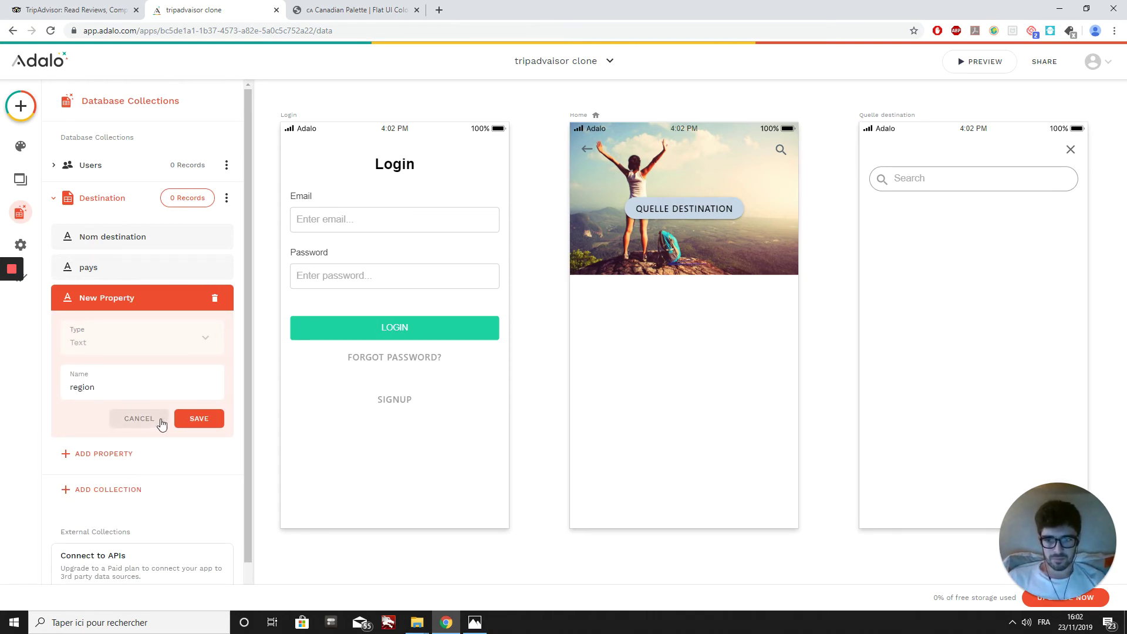
{"action": "left_click", "coordinate": [197, 418]}
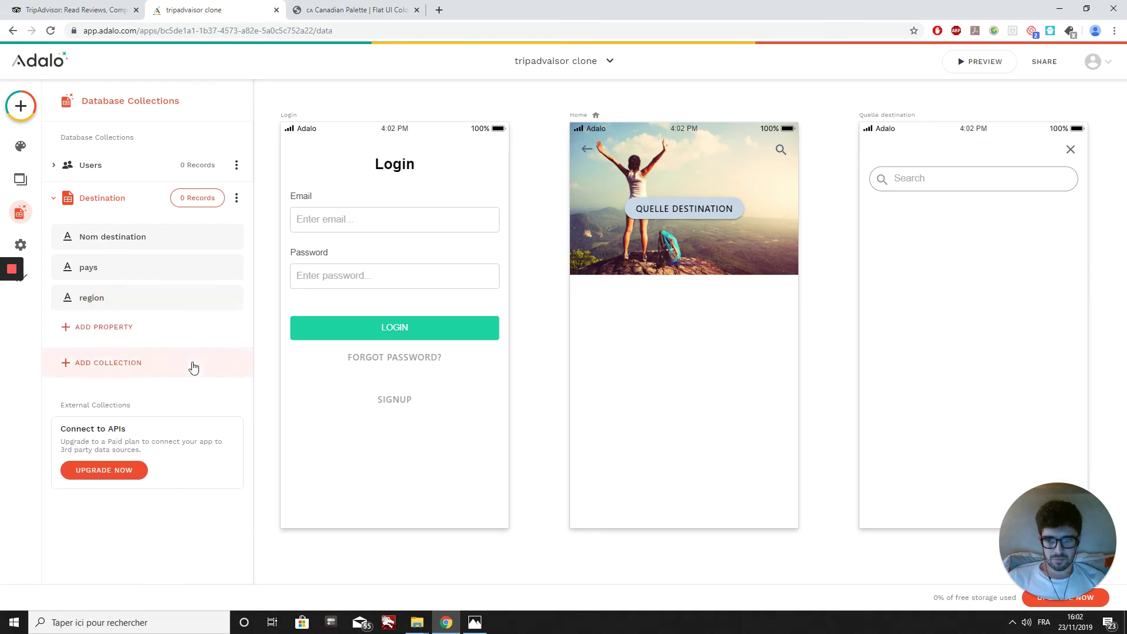
Step: Add an Image property named photo destination to Destination
{"action": "left_click", "coordinate": [131, 334]}
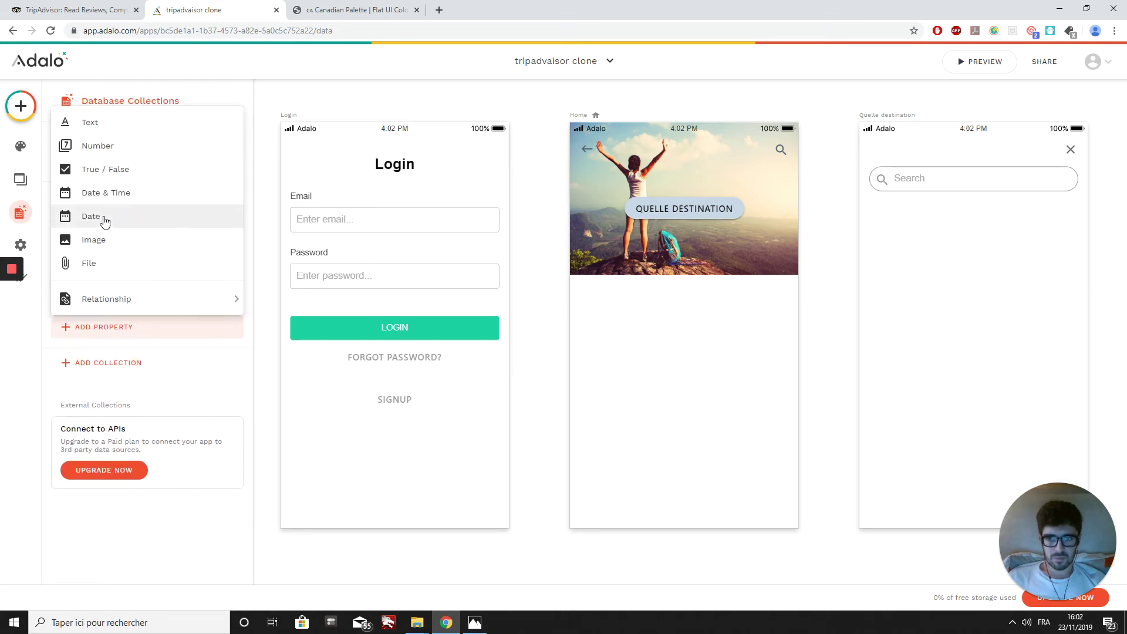
{"action": "left_click", "coordinate": [102, 241]}
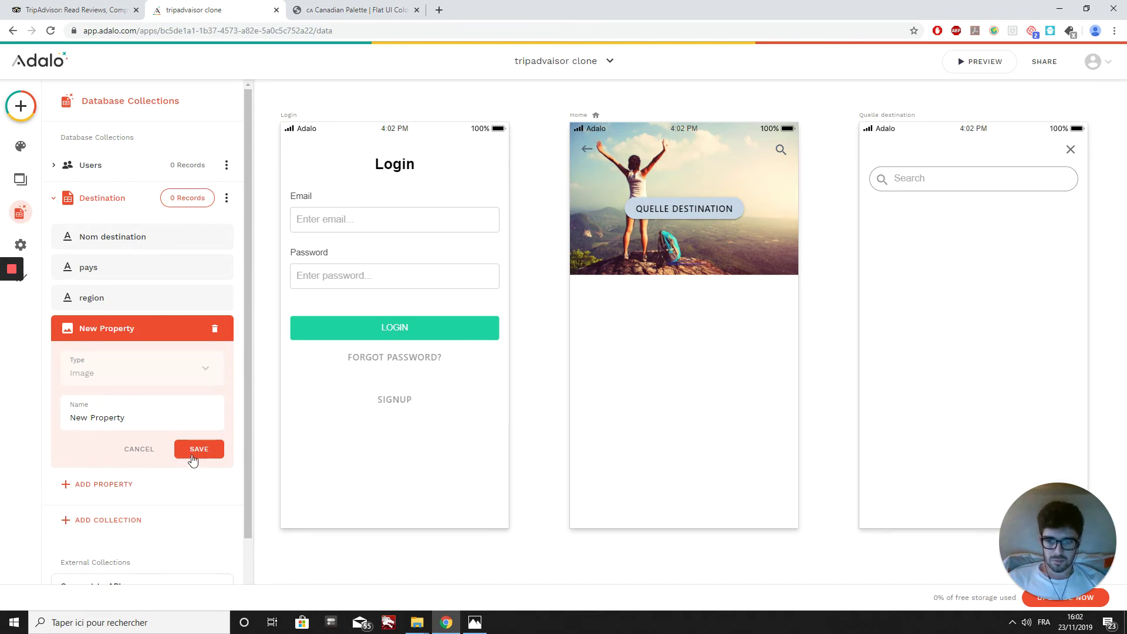
{"action": "left_click_drag", "start_coordinate": [166, 417], "coordinate": [24, 423]}
{"action": "type", "text": "photo destination"}
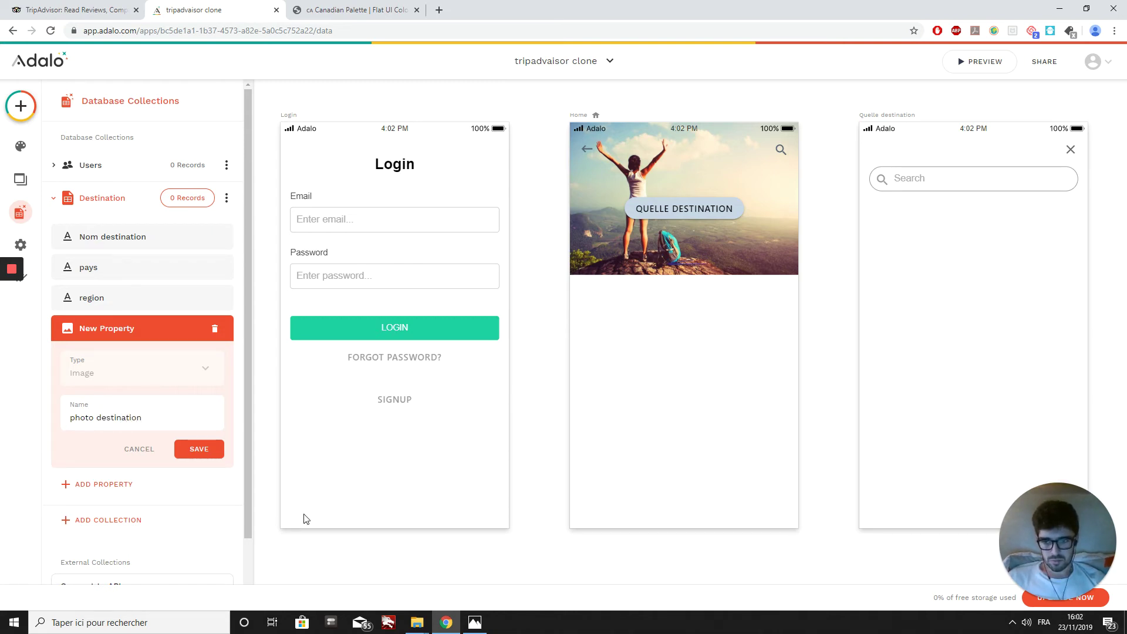
{"action": "left_click", "coordinate": [199, 449]}
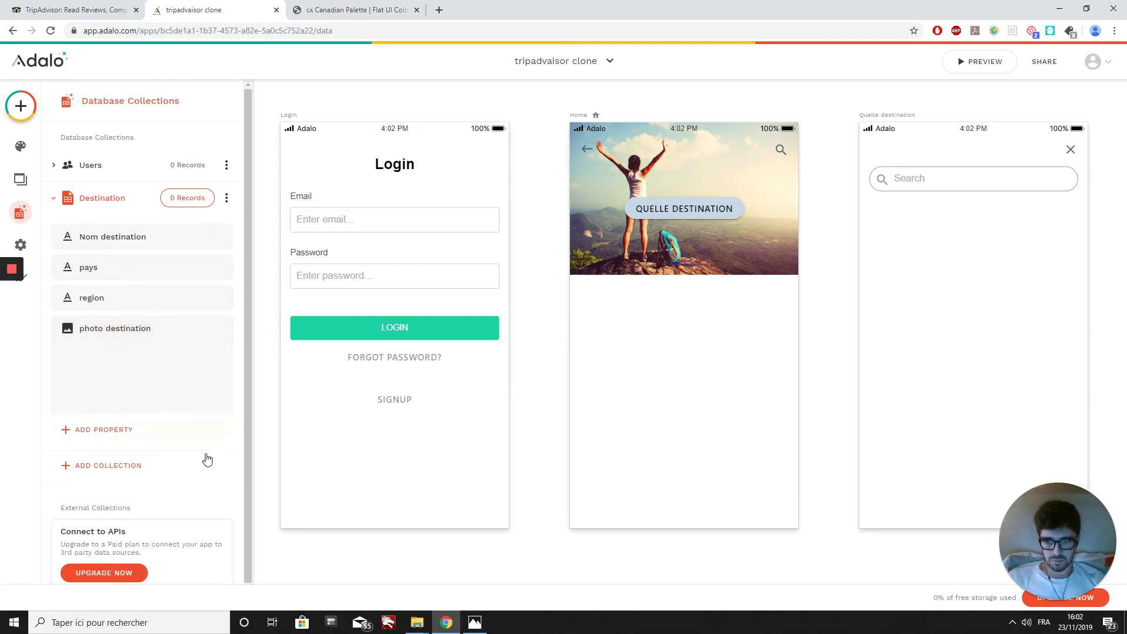
Step: Add a Text property named adresse, then close the database panel
{"action": "left_click", "coordinate": [112, 367]}
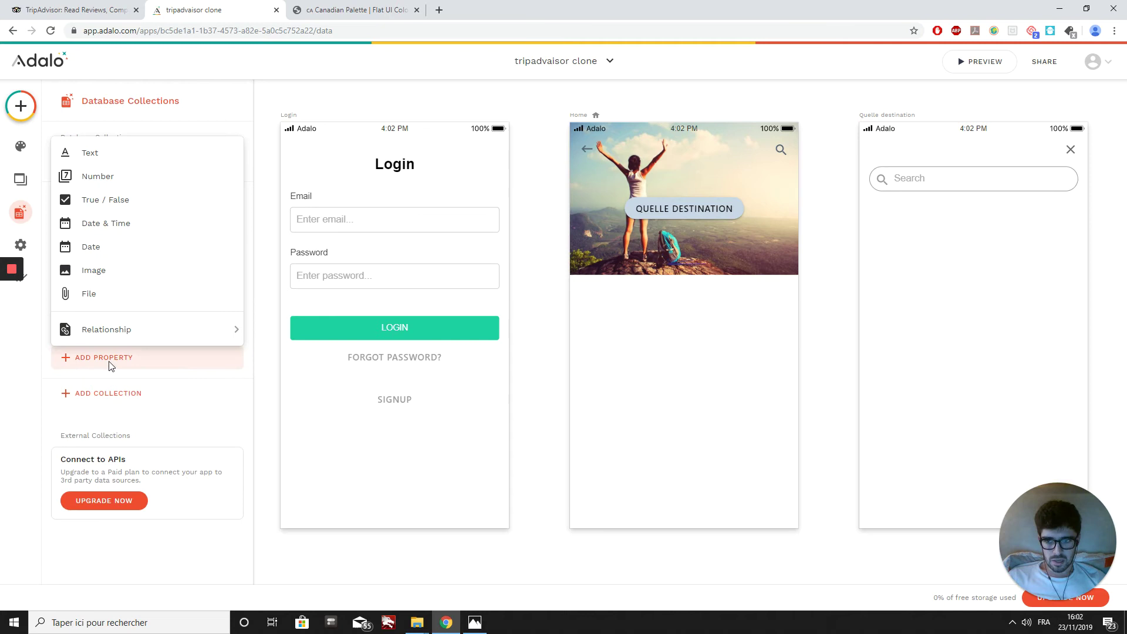
{"action": "left_click", "coordinate": [100, 165]}
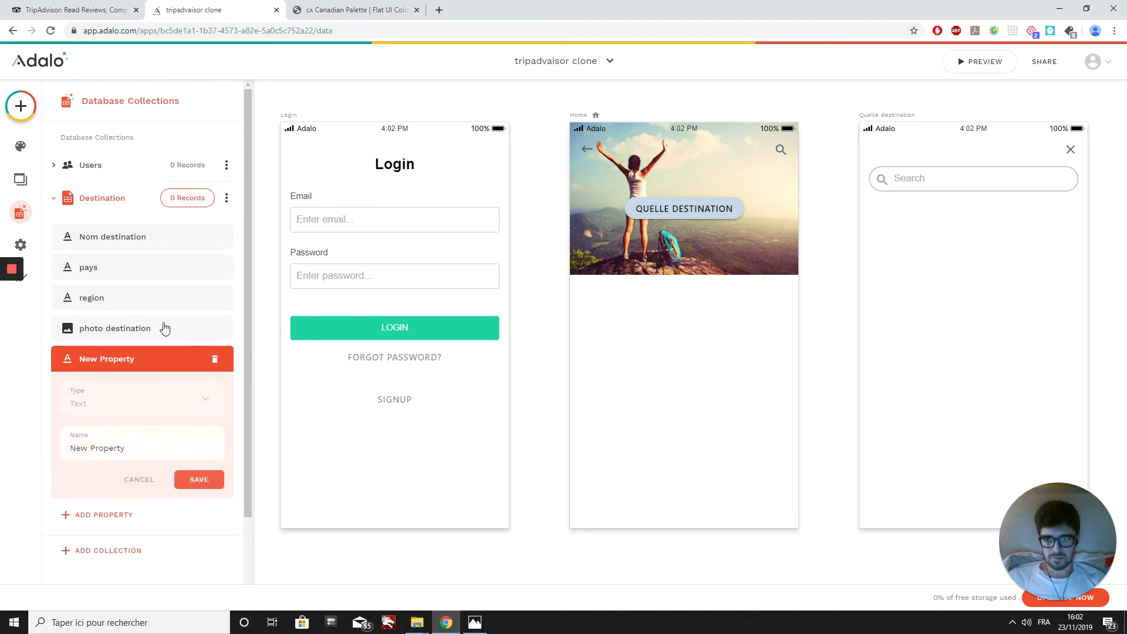
{"action": "left_click", "coordinate": [139, 446]}
{"action": "key", "text": "BackSpace"}
{"action": "key", "text": "BackSpace"}
{"action": "key", "text": "BackSpace"}
{"action": "key", "text": "BackSpace"}
{"action": "key", "text": "BackSpace"}
{"action": "key", "text": "BackSpace"}
{"action": "key", "text": "BackSpace"}
{"action": "key", "text": "BackSpace"}
{"action": "key", "text": "BackSpace"}
{"action": "key", "text": "BackSpace"}
{"action": "key", "text": "BackSpace"}
{"action": "key", "text": "BackSpace"}
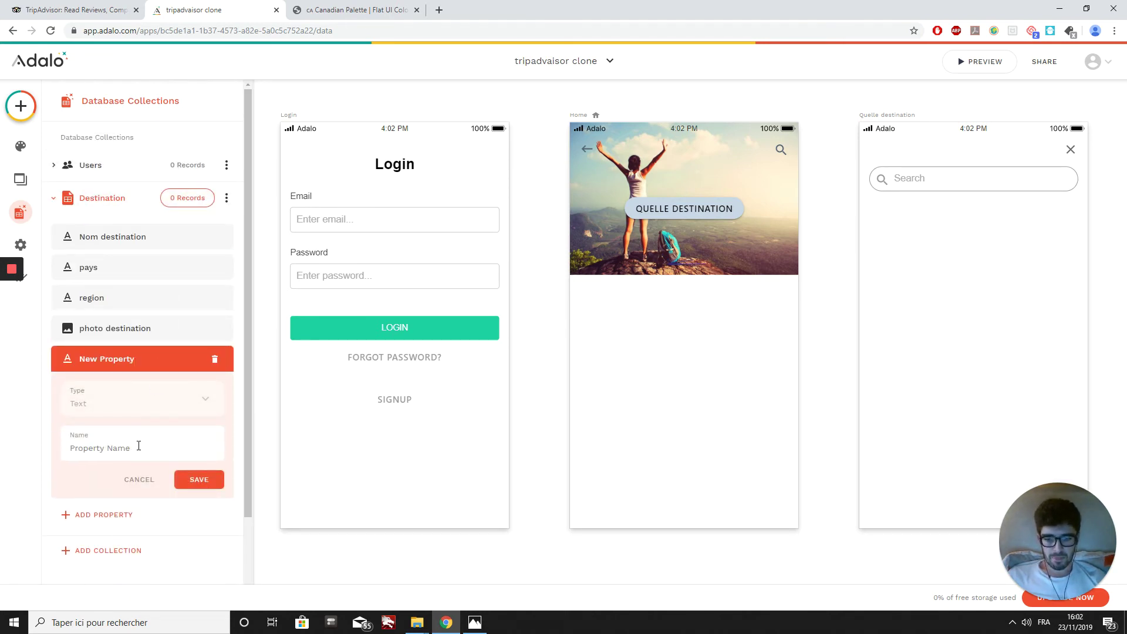
{"action": "type", "text": "adresse"}
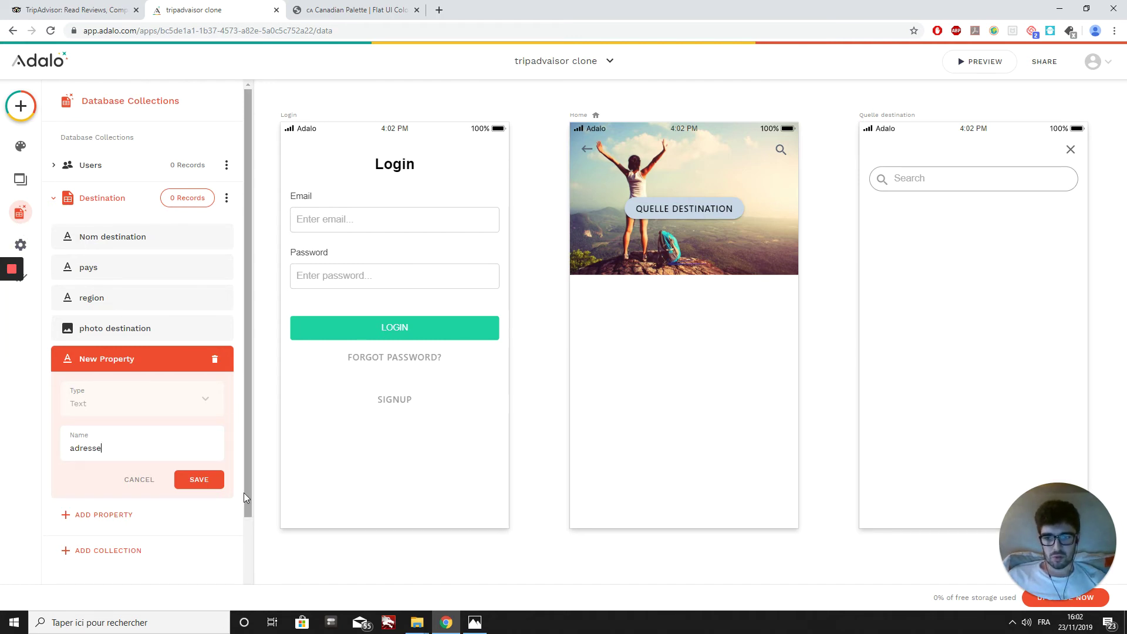
{"action": "left_click", "coordinate": [189, 480]}
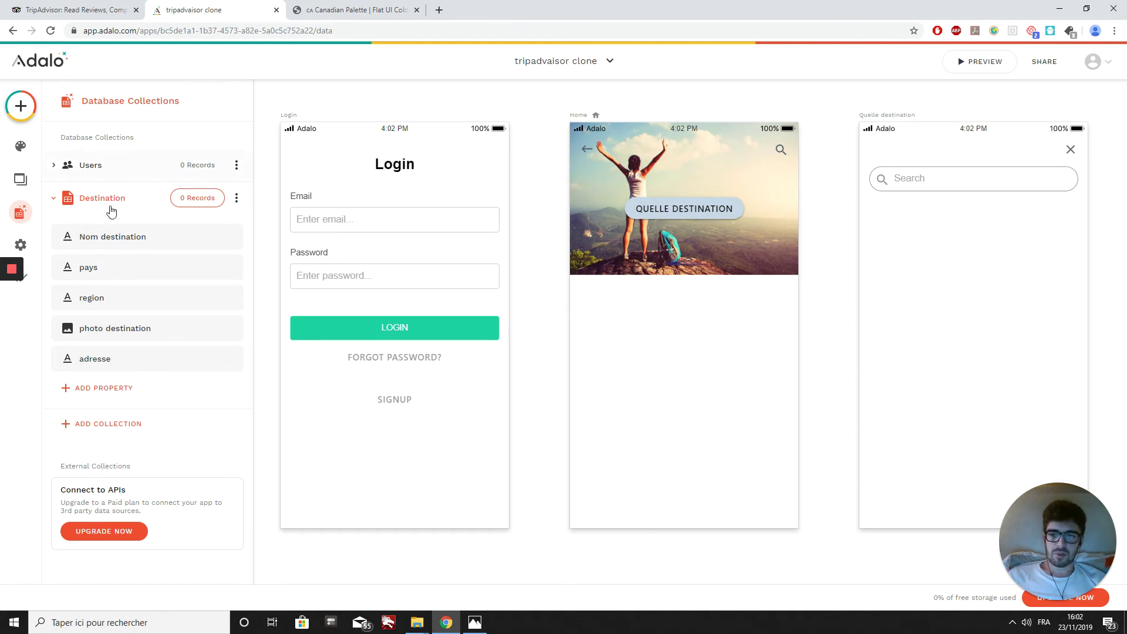
{"action": "left_click", "coordinate": [946, 317]}
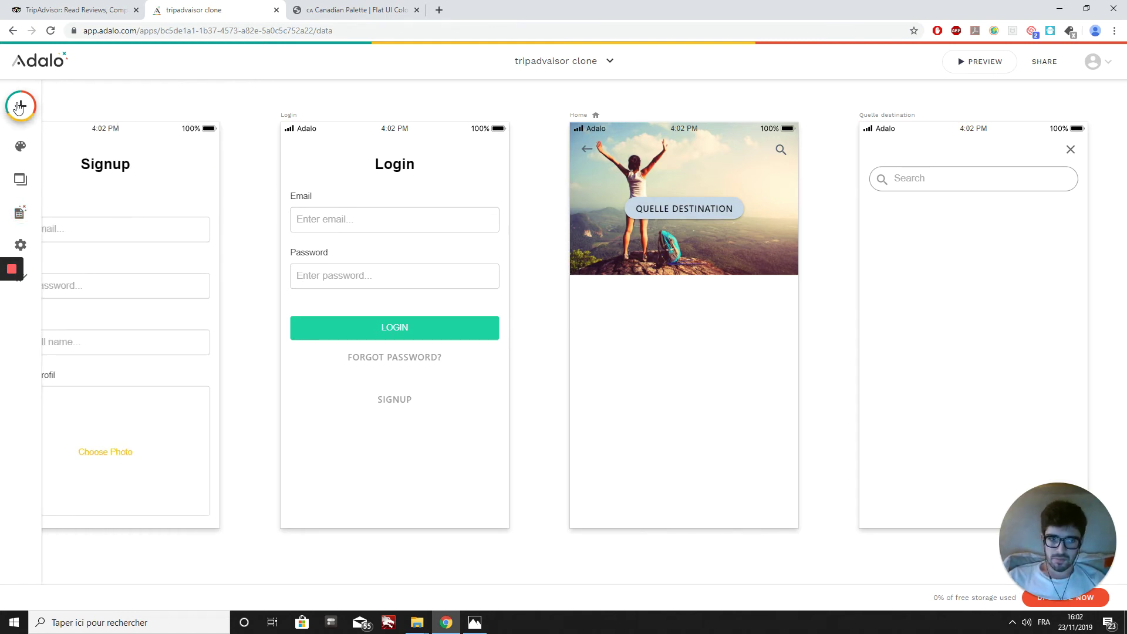
Step: Place a Custom List below the search bar on Quelle destination, stretched to six items
{"action": "left_click", "coordinate": [21, 105]}
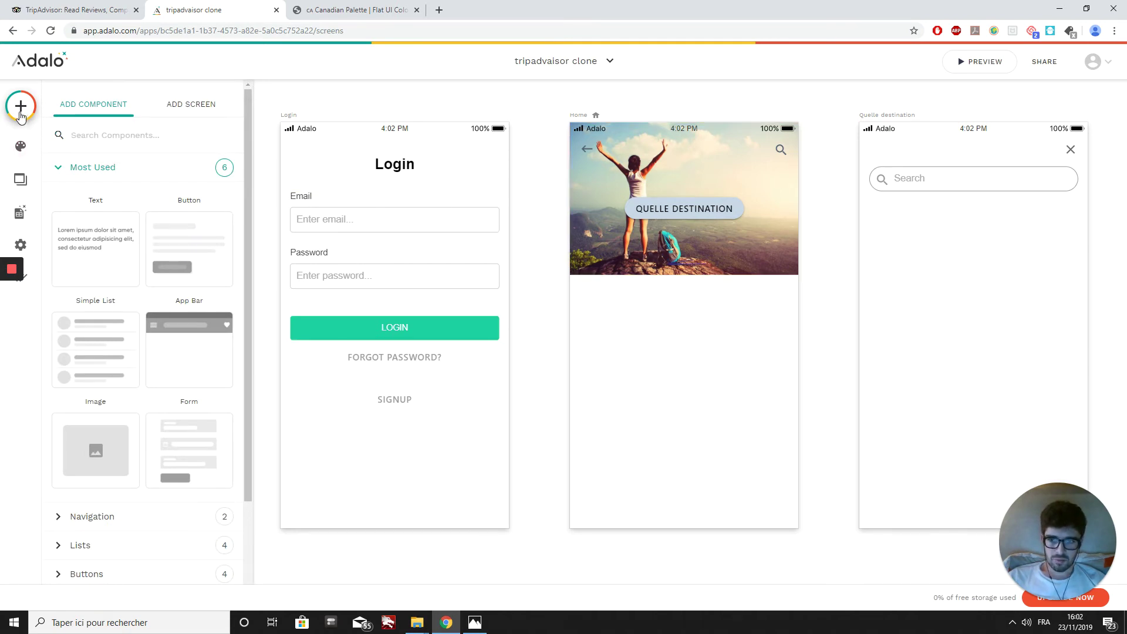
{"action": "scroll", "coordinate": [170, 398], "scroll_direction": "down", "scroll_amount": 2}
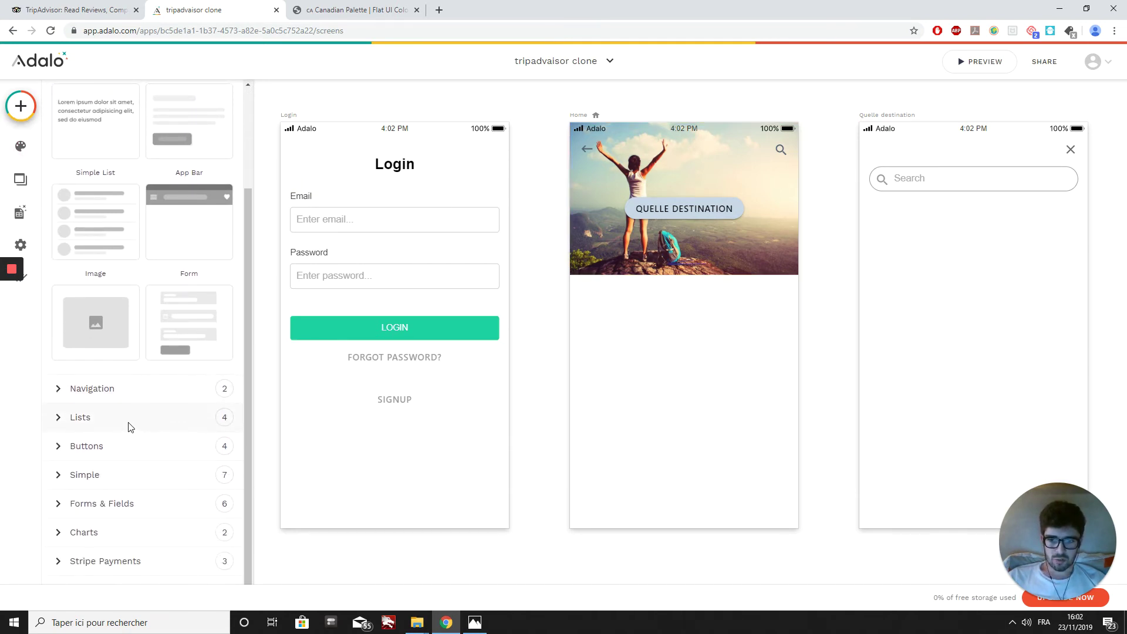
{"action": "left_click", "coordinate": [109, 418]}
{"action": "scroll", "coordinate": [179, 434], "scroll_direction": "down", "scroll_amount": 2}
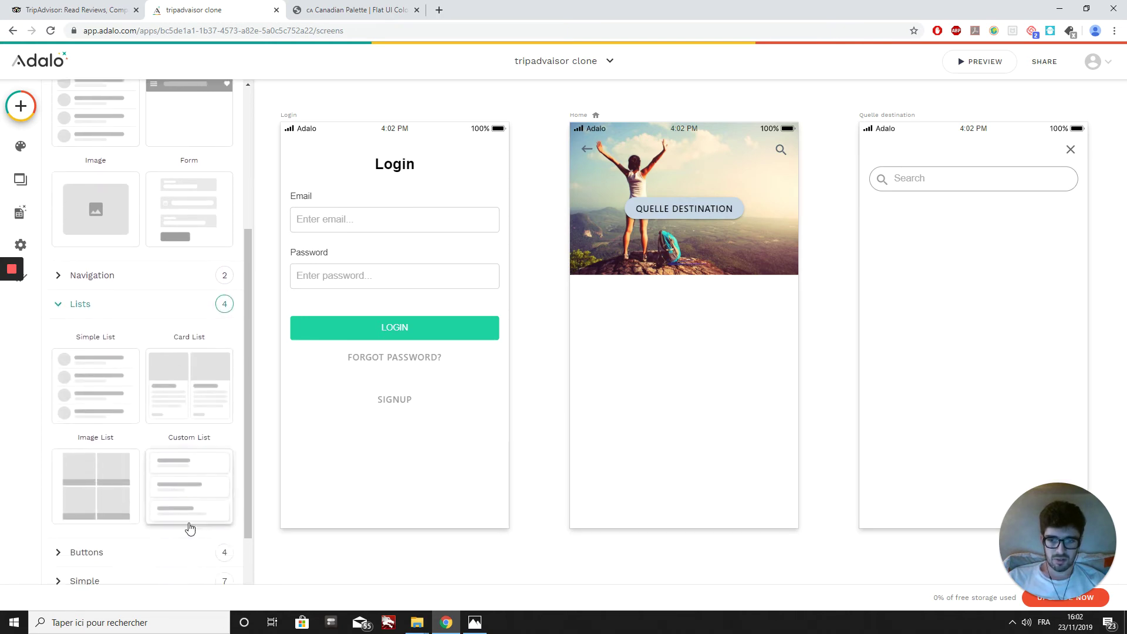
{"action": "left_click_drag", "start_coordinate": [188, 491], "coordinate": [971, 282]}
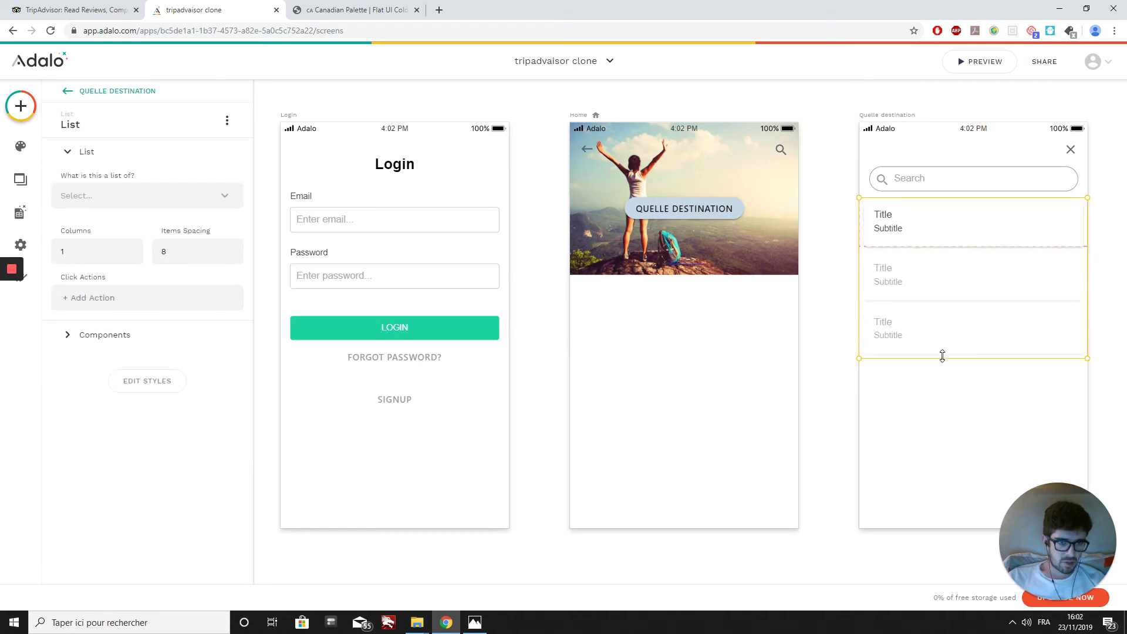
{"action": "left_click_drag", "start_coordinate": [942, 356], "coordinate": [931, 530]}
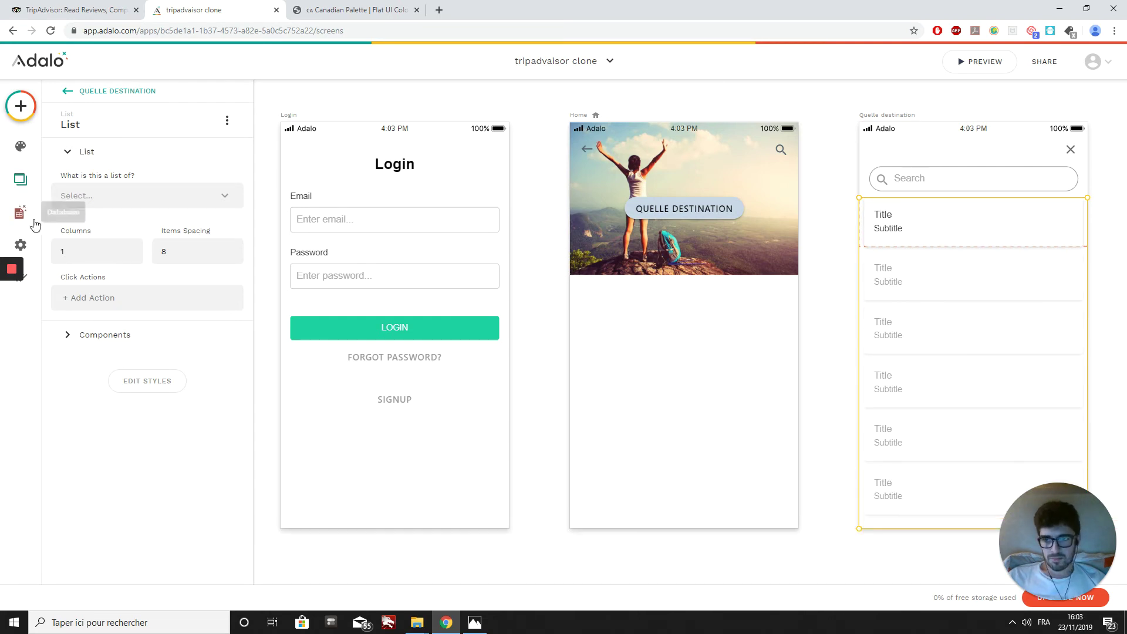
Step: Show Destination records in the list, filtered to Nom destination containing the Search term
{"action": "left_click", "coordinate": [114, 203]}
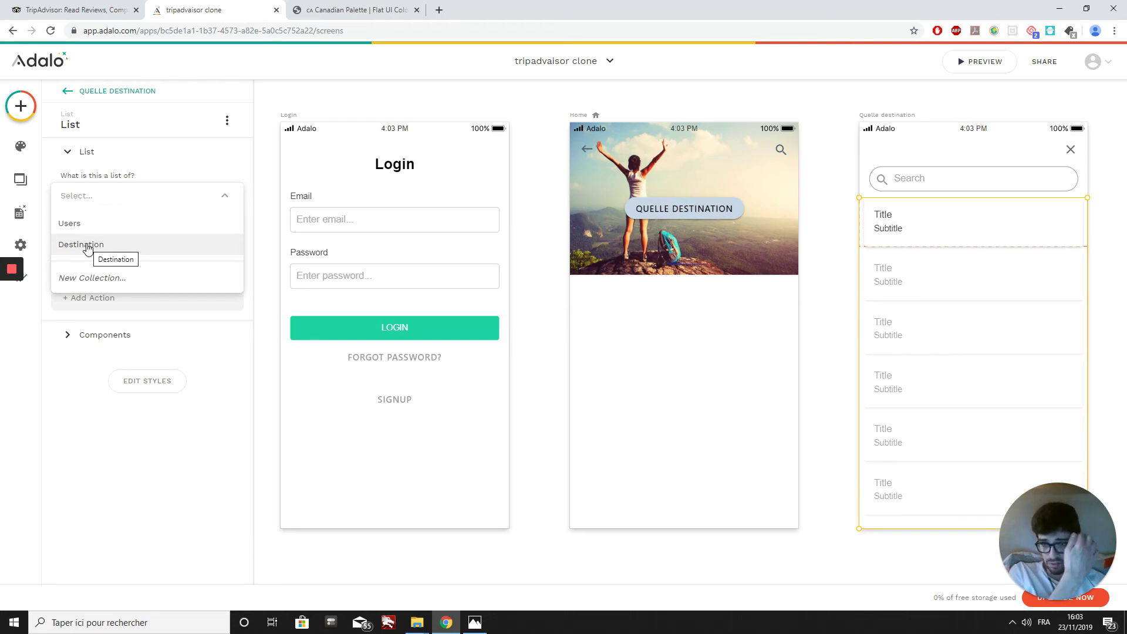
{"action": "left_click", "coordinate": [88, 247]}
{"action": "left_click", "coordinate": [86, 245]}
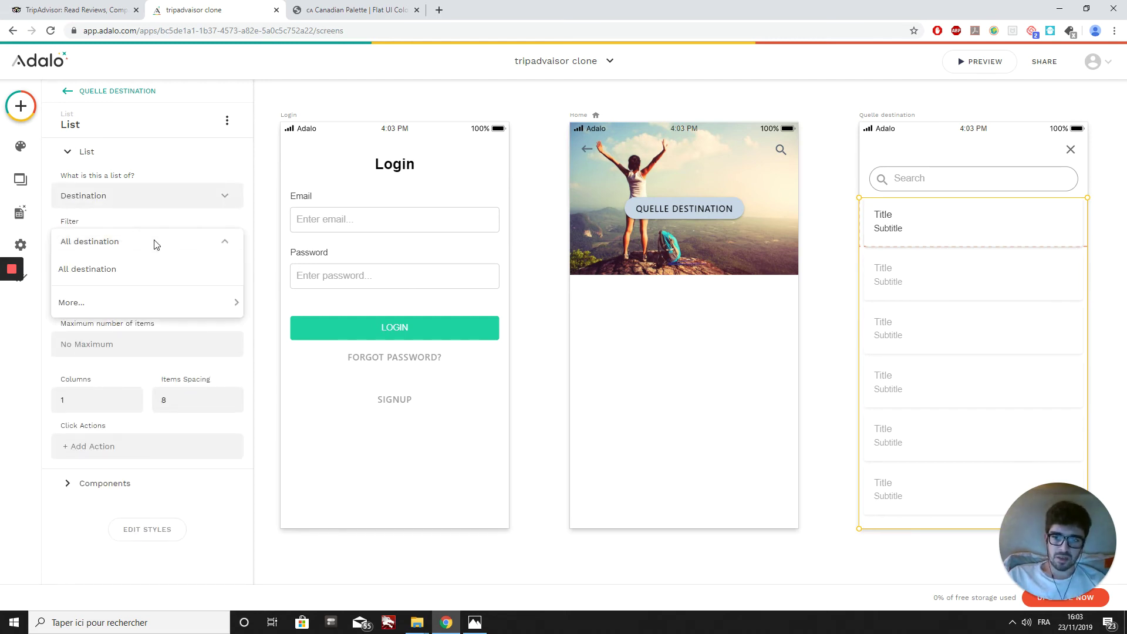
{"action": "left_click", "coordinate": [104, 221]}
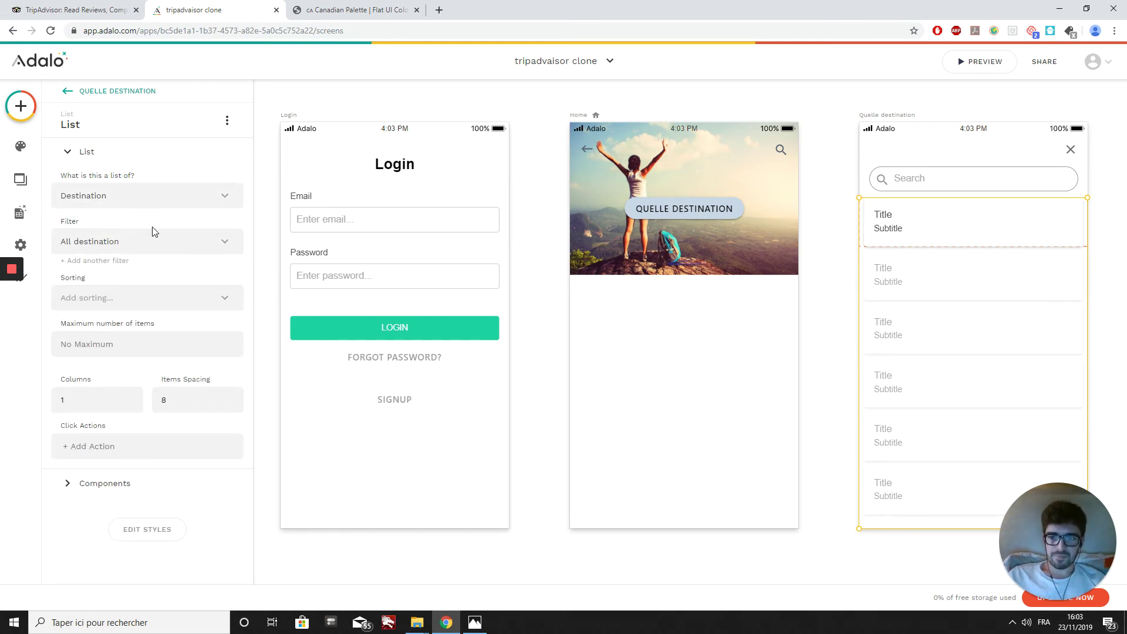
{"action": "left_click", "coordinate": [101, 262]}
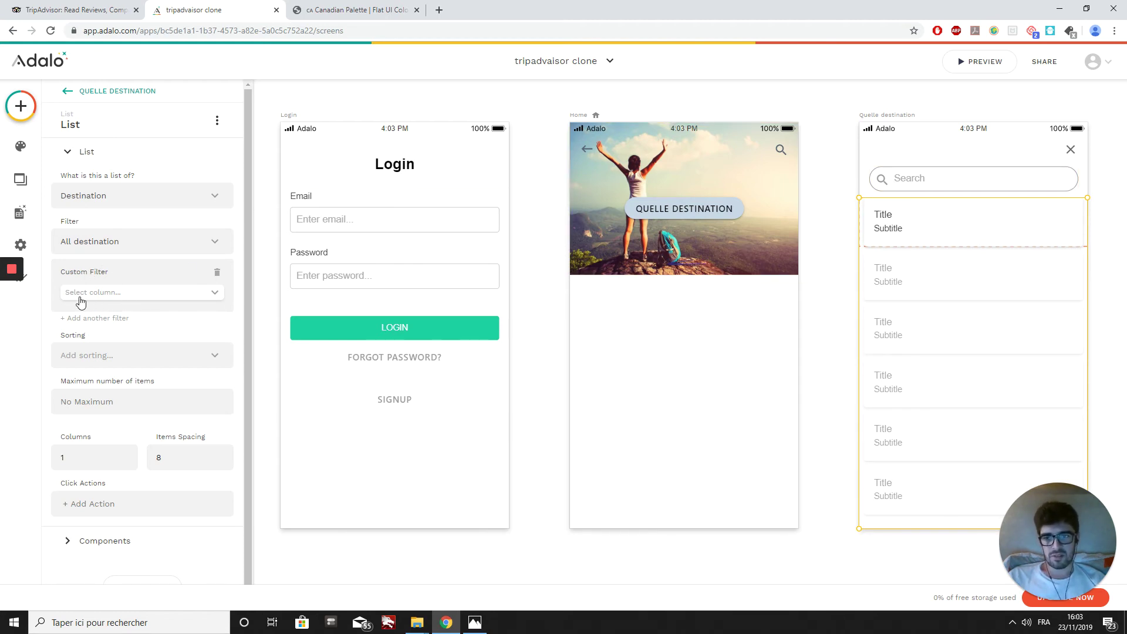
{"action": "left_click", "coordinate": [140, 301]}
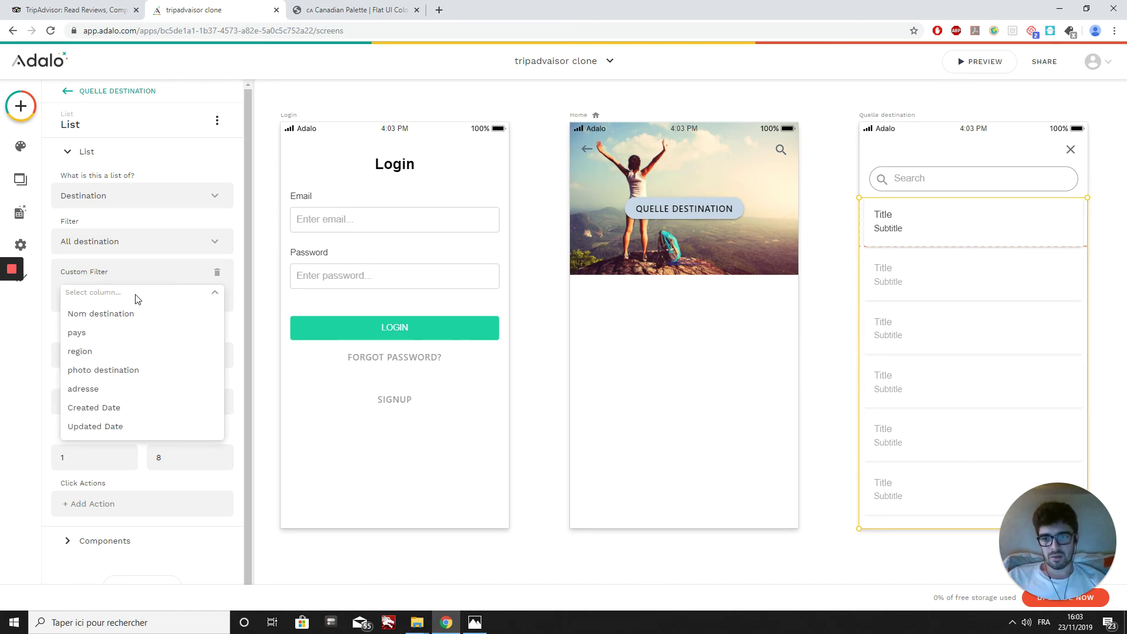
{"action": "left_click", "coordinate": [109, 318]}
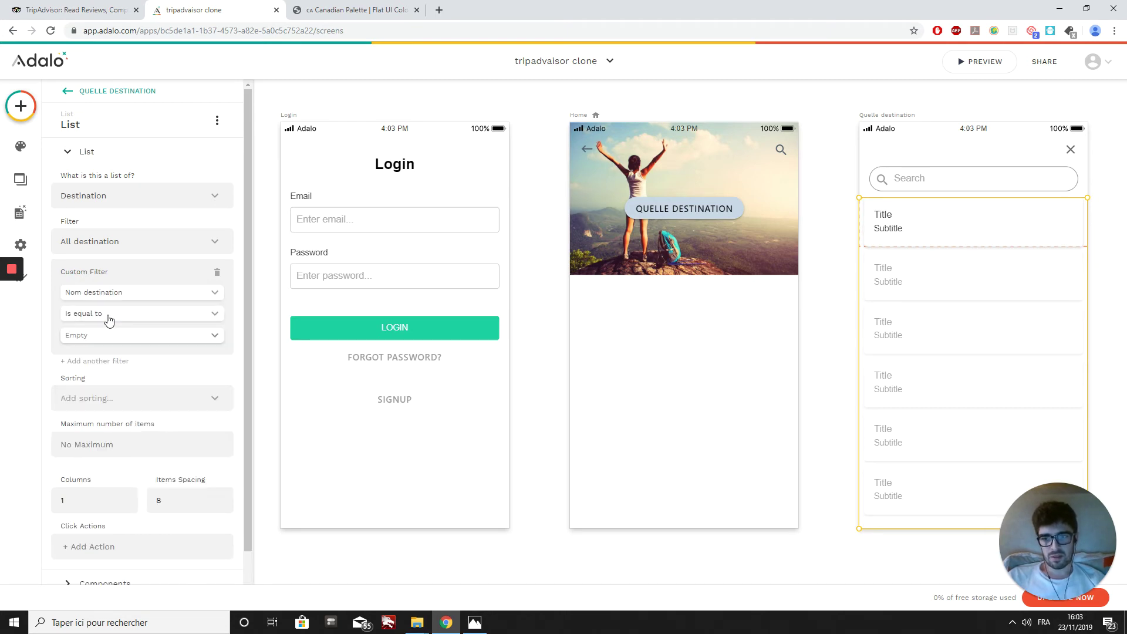
{"action": "left_click", "coordinate": [100, 311]}
{"action": "left_click", "coordinate": [113, 375]}
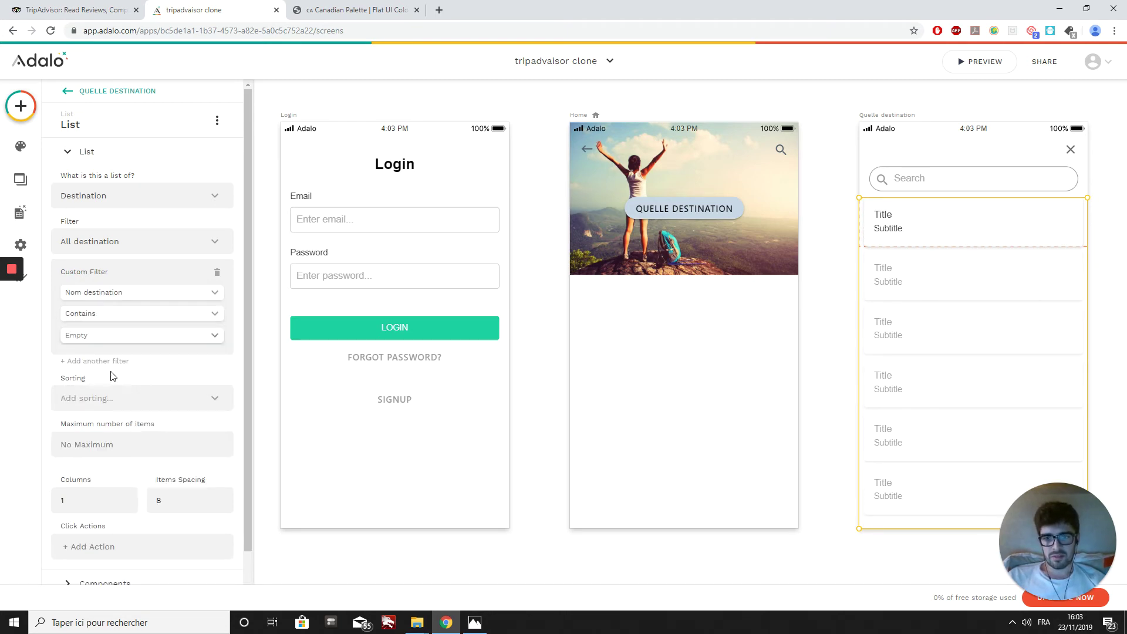
{"action": "left_click", "coordinate": [215, 337]}
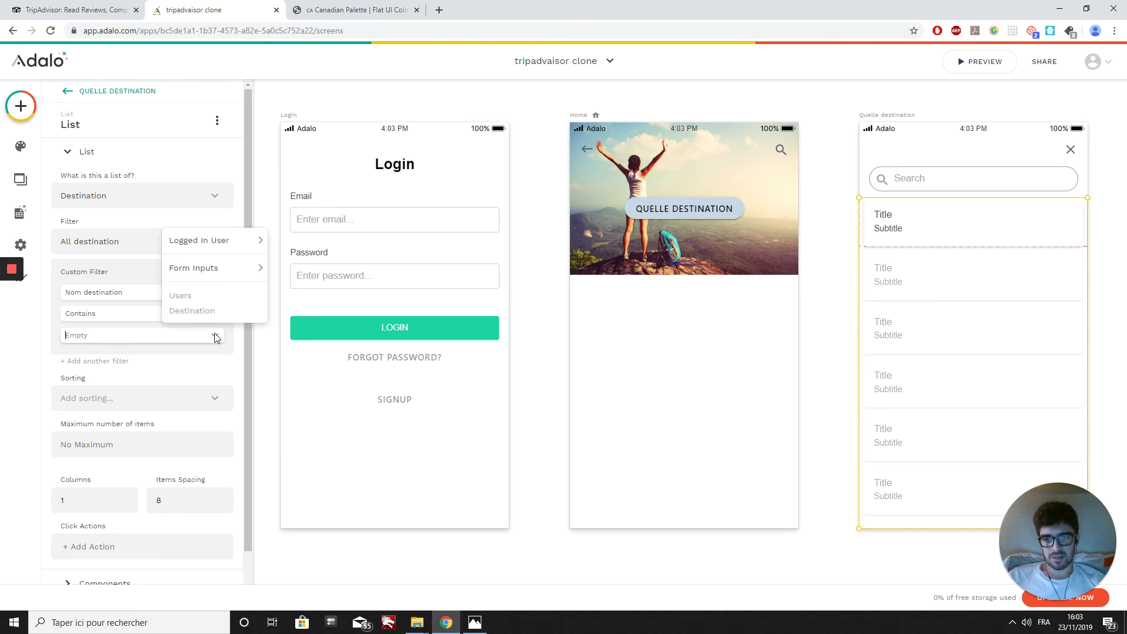
{"action": "mouse_move", "coordinate": [209, 276]}
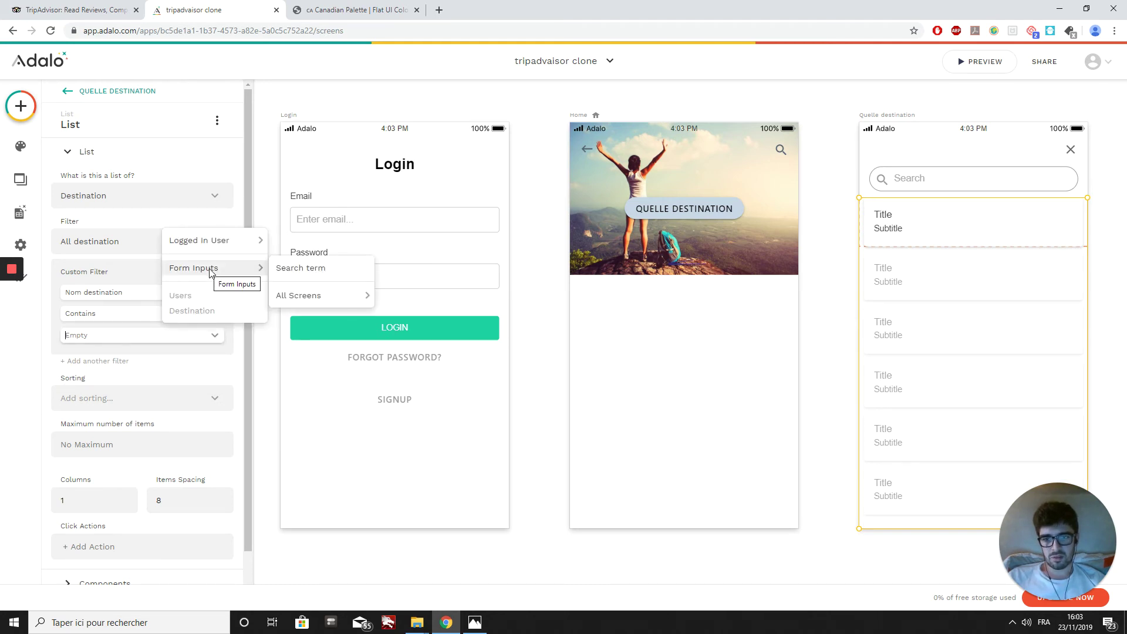
{"action": "left_click", "coordinate": [291, 274]}
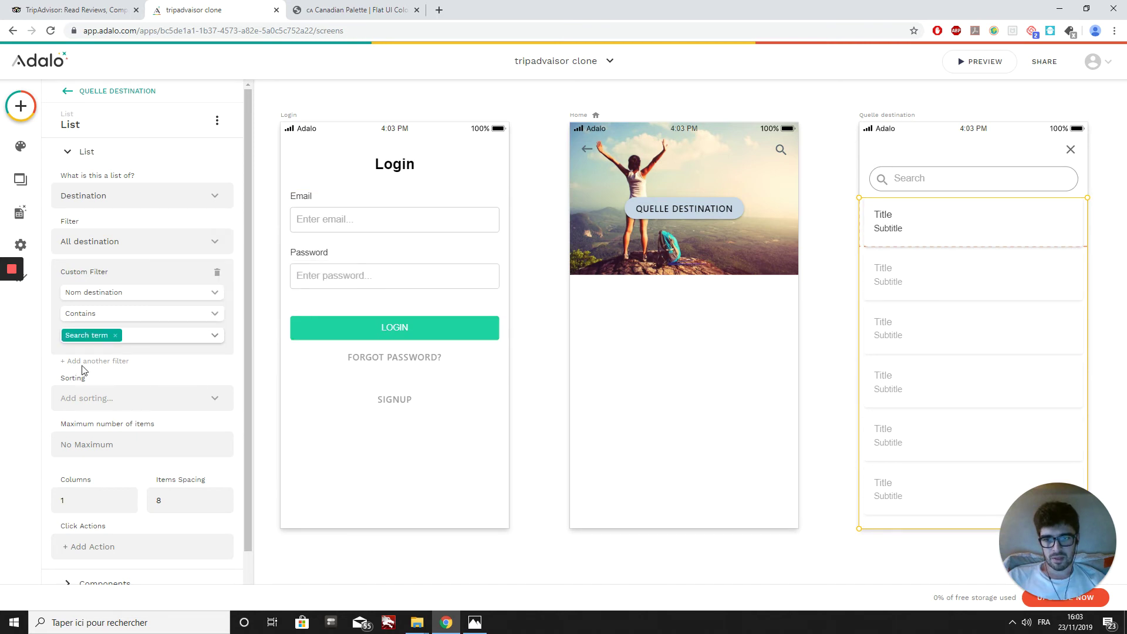
Step: Sort the list by Nom destination A to Z and set item spacing to 10
{"action": "scroll", "coordinate": [50, 369], "scroll_direction": "down", "scroll_amount": 1}
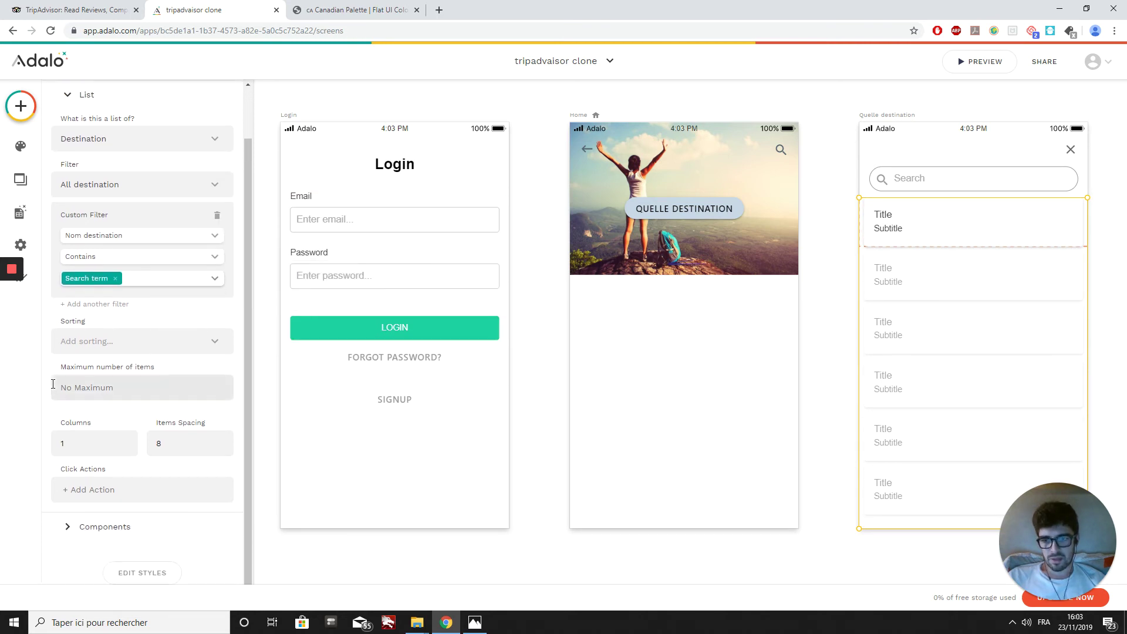
{"action": "left_click", "coordinate": [86, 343]}
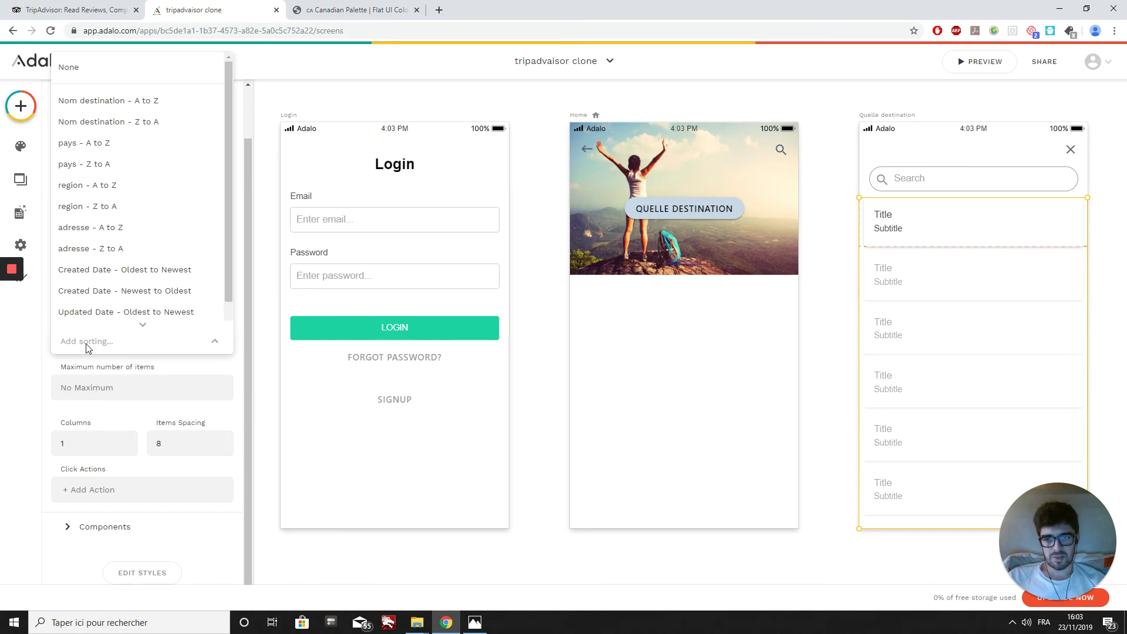
{"action": "scroll", "coordinate": [95, 310], "scroll_direction": "down", "scroll_amount": 1}
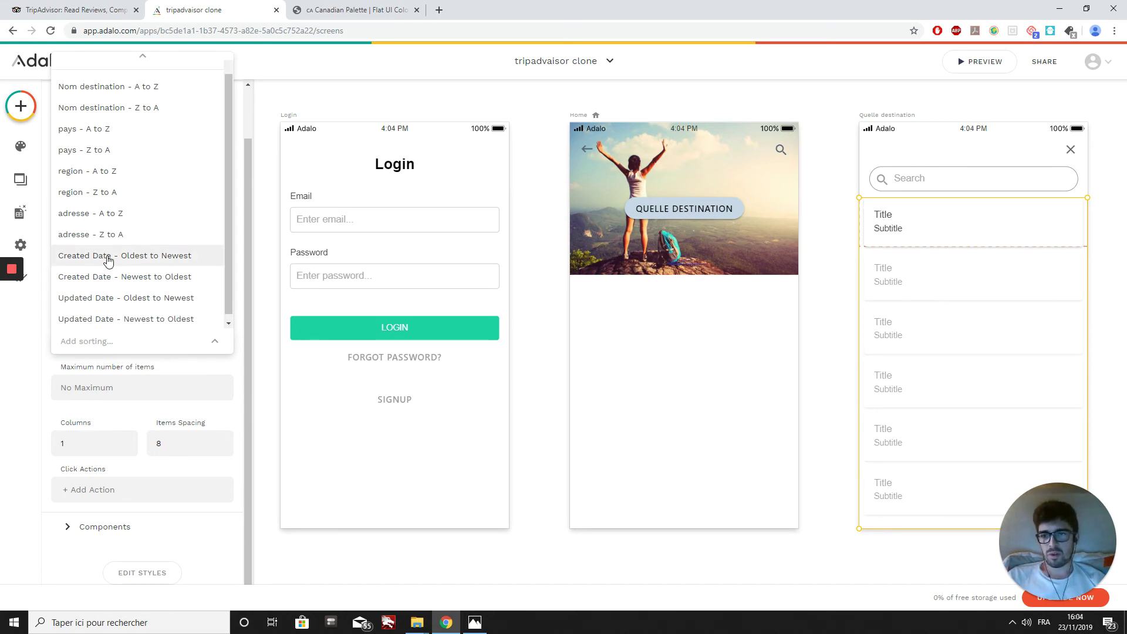
{"action": "left_click", "coordinate": [109, 87]}
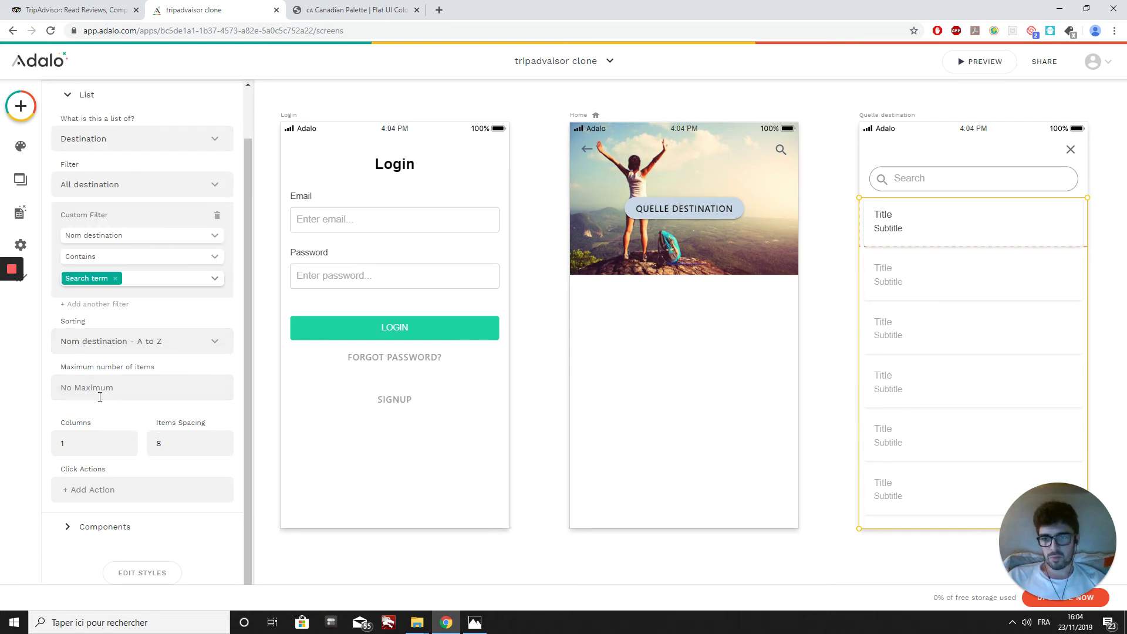
{"action": "double_click", "coordinate": [227, 440]}
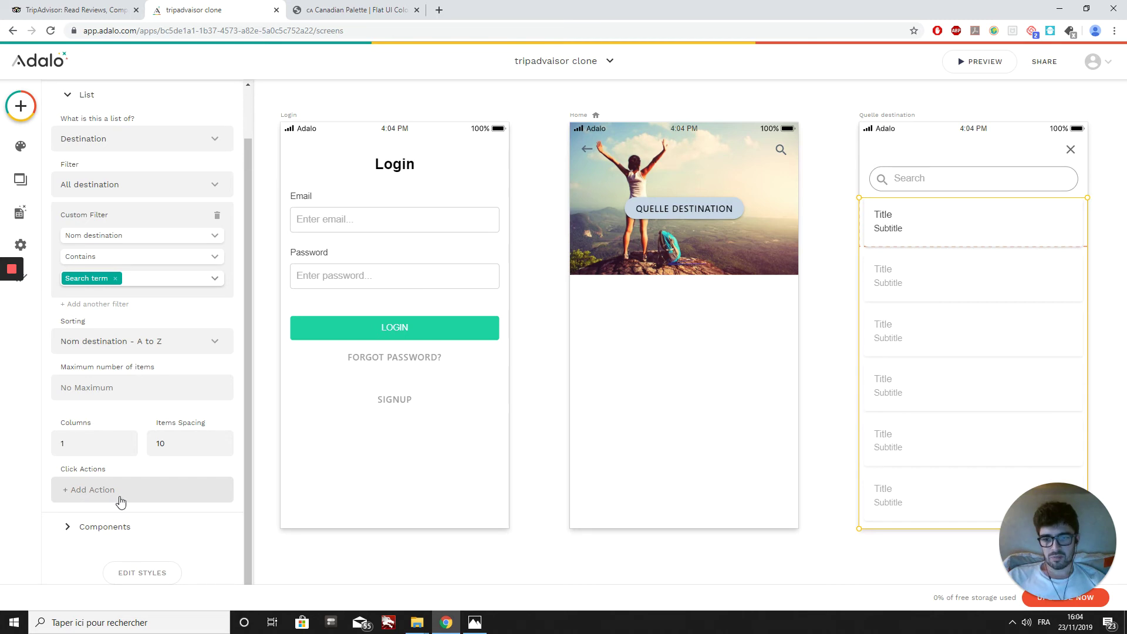
{"action": "left_click", "coordinate": [88, 528]}
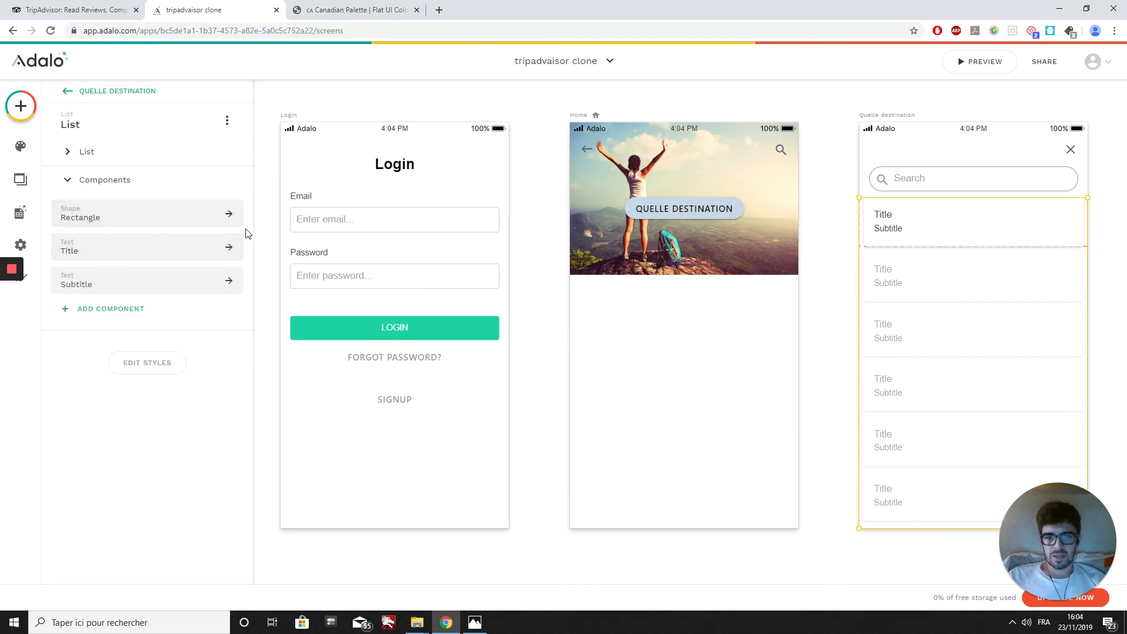
Step: Make the card rectangle taller and shift the Title text right, narrowing its box
{"action": "left_click", "coordinate": [164, 218]}
{"action": "left_click_drag", "start_coordinate": [933, 249], "coordinate": [925, 278]}
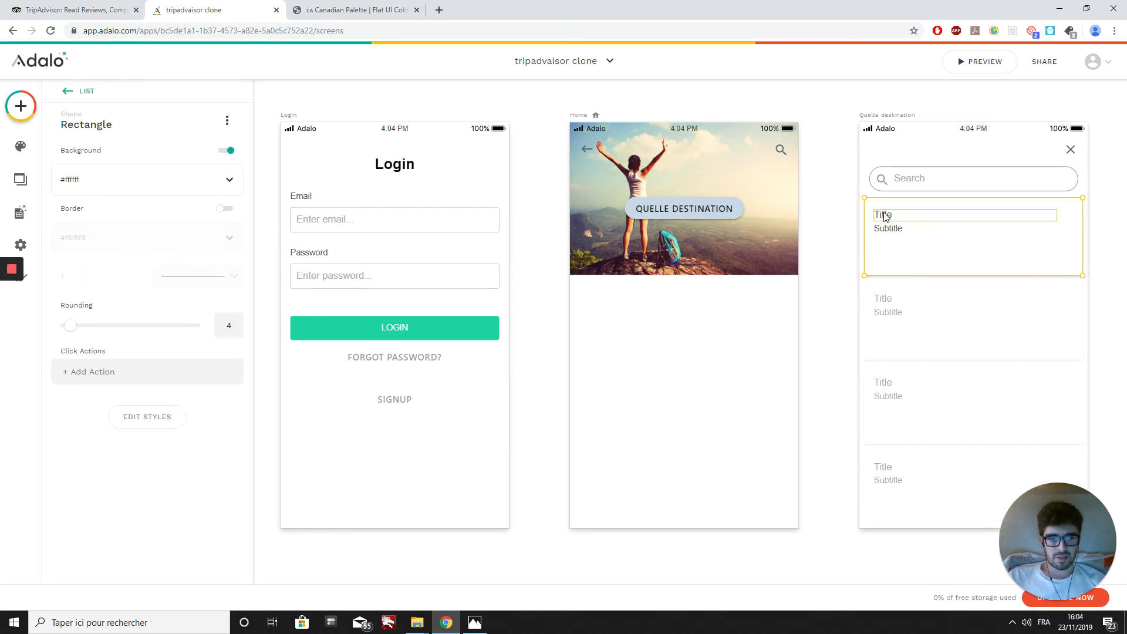
{"action": "left_click_drag", "start_coordinate": [886, 216], "coordinate": [930, 217]}
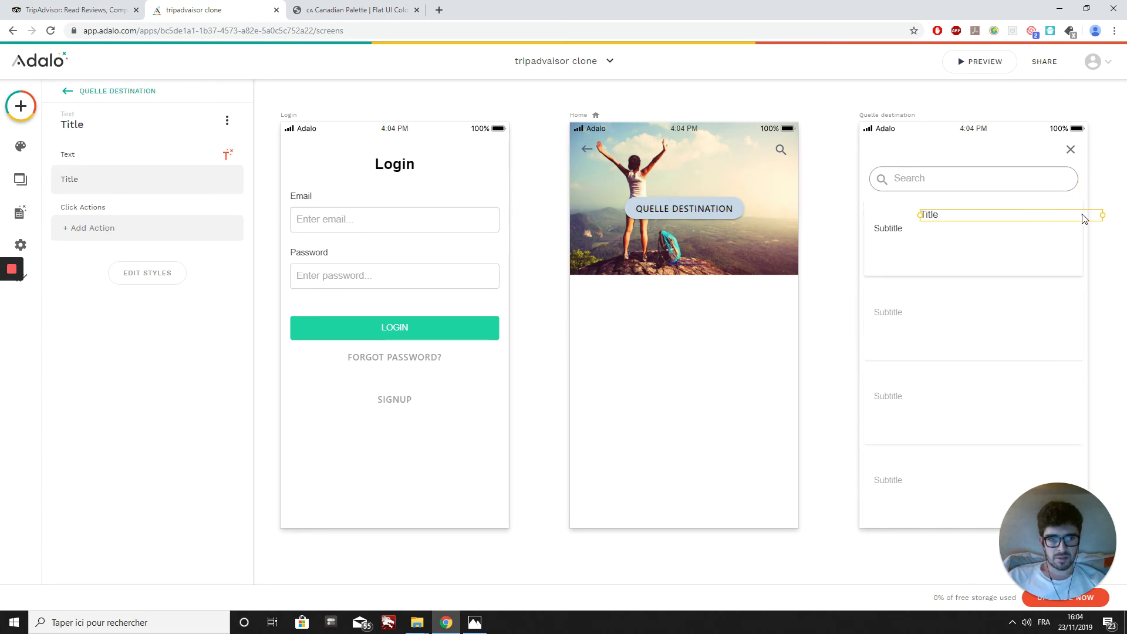
{"action": "left_click_drag", "start_coordinate": [1101, 214], "coordinate": [1015, 215]}
Step: Move the Subtitle text right under the Title and narrow its box
{"action": "left_click", "coordinate": [890, 232]}
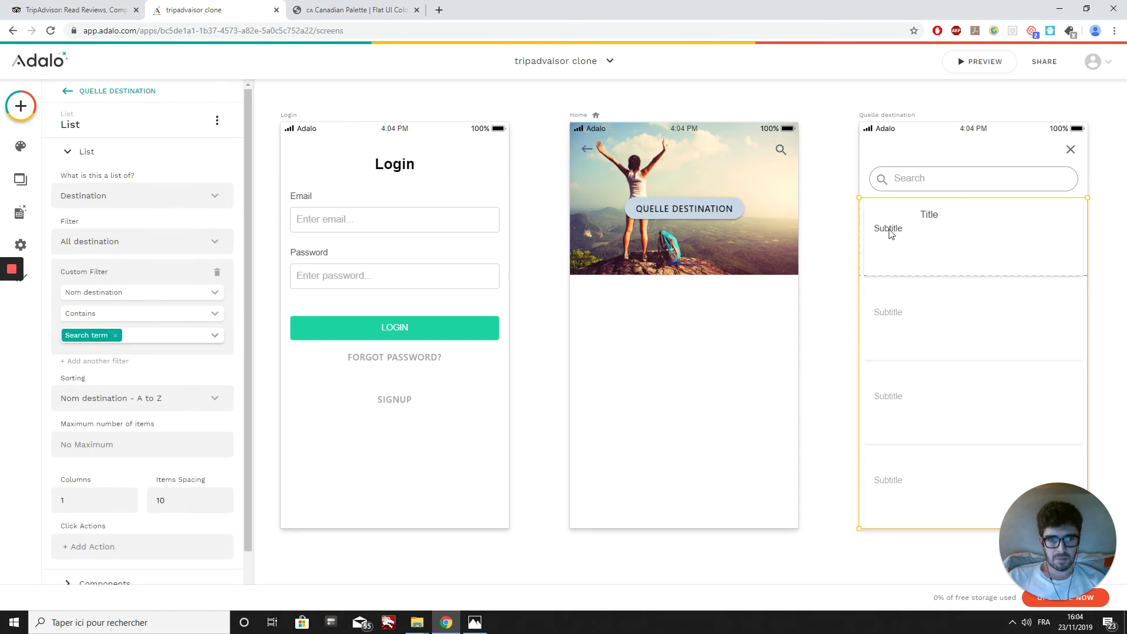
{"action": "left_click", "coordinate": [891, 233]}
{"action": "left_click_drag", "start_coordinate": [897, 234], "coordinate": [944, 234]}
{"action": "left_click_drag", "start_coordinate": [1103, 227], "coordinate": [1035, 227]}
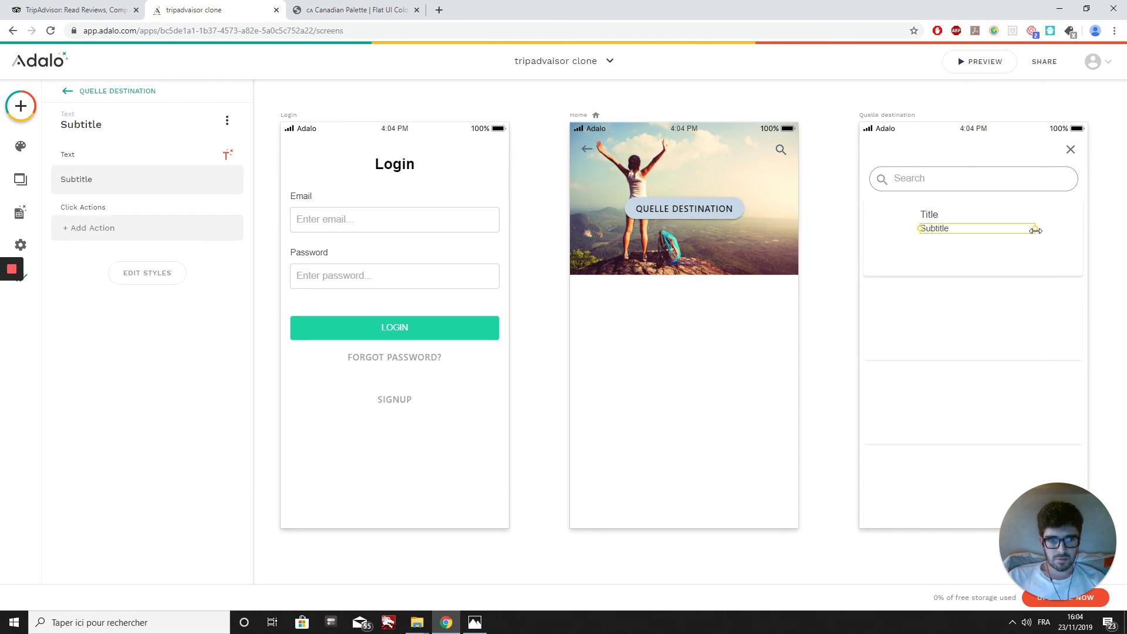
{"action": "left_click", "coordinate": [884, 338]}
{"action": "scroll", "coordinate": [143, 382], "scroll_direction": "down", "scroll_amount": 1}
{"action": "scroll", "coordinate": [142, 407], "scroll_direction": "down", "scroll_amount": 1}
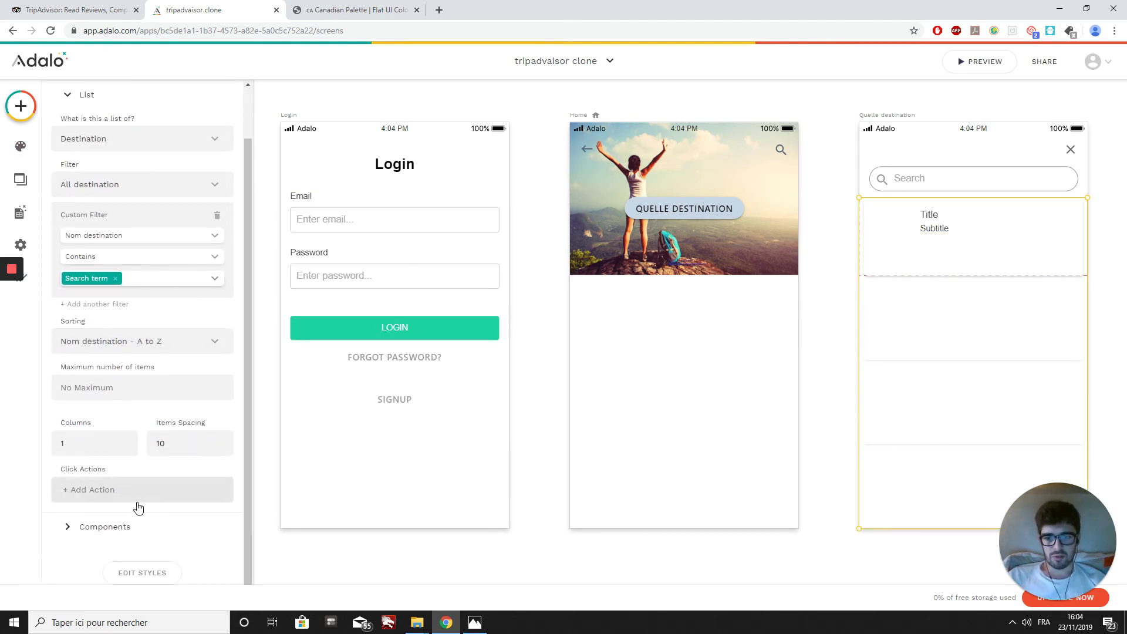
{"action": "left_click", "coordinate": [113, 528]}
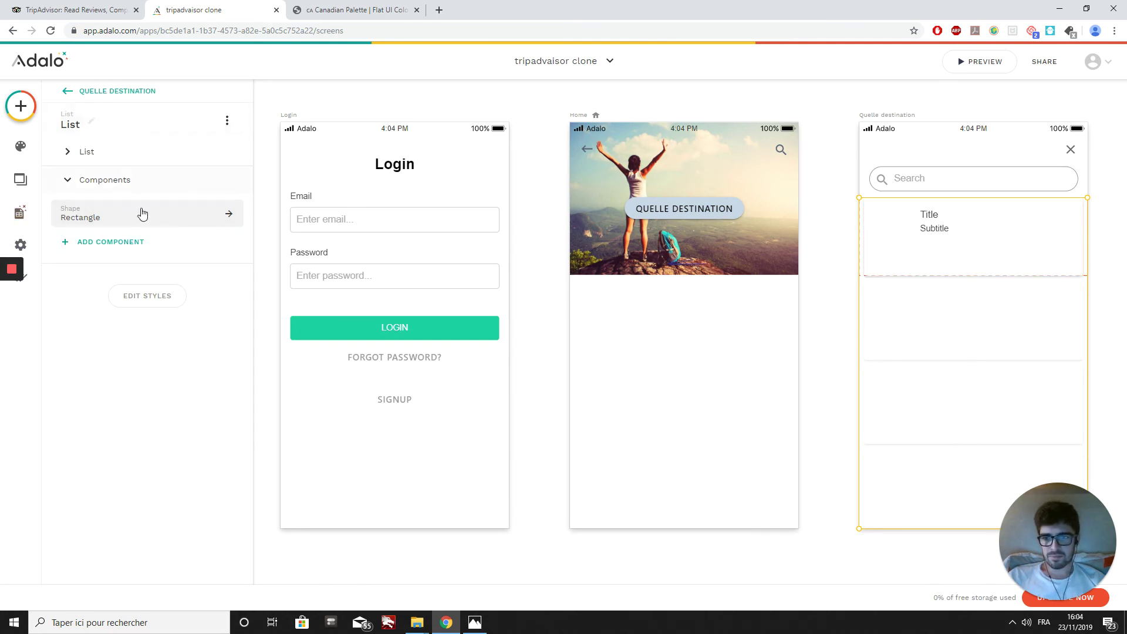
Step: Add a Text element to the first list card and clear the Title's text
{"action": "left_click", "coordinate": [122, 249]}
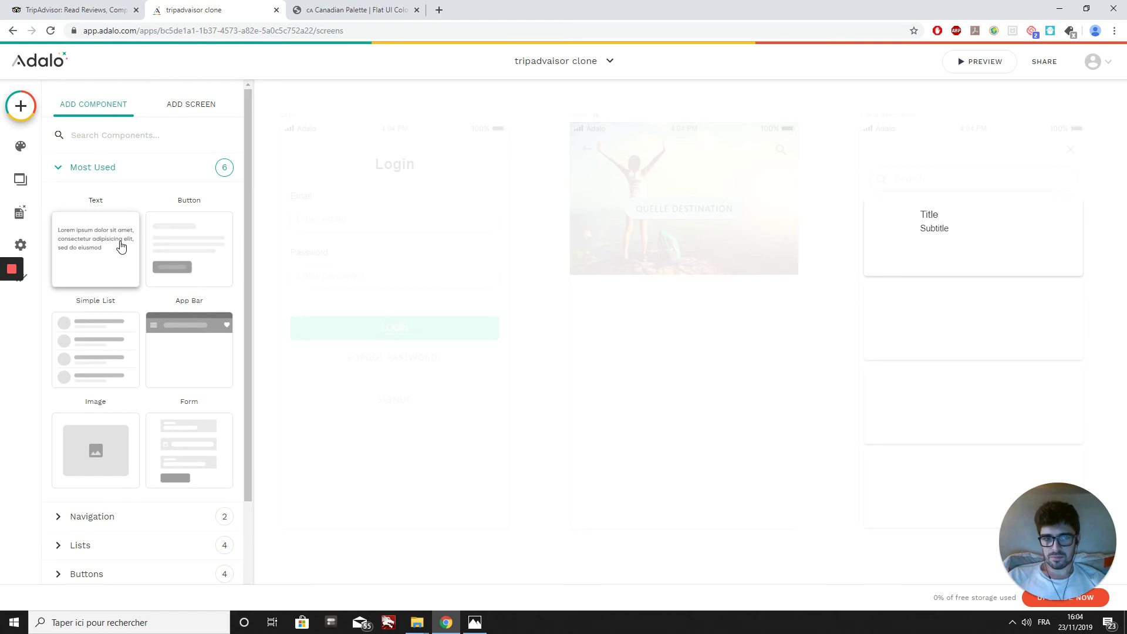
{"action": "left_click_drag", "start_coordinate": [87, 244], "coordinate": [949, 250]}
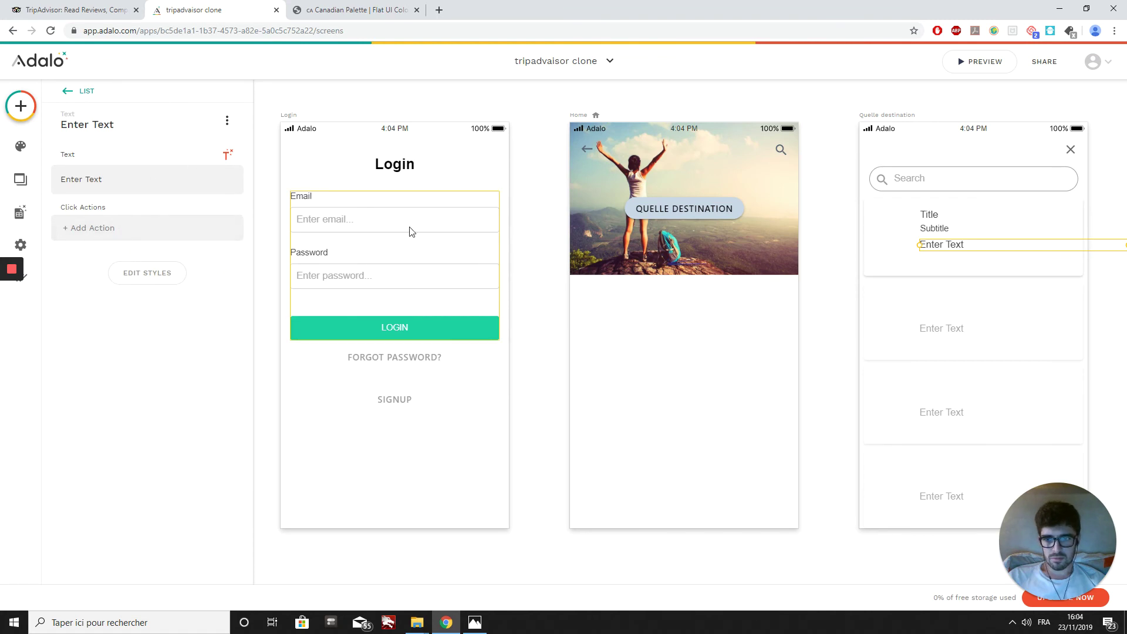
{"action": "left_click", "coordinate": [942, 215]}
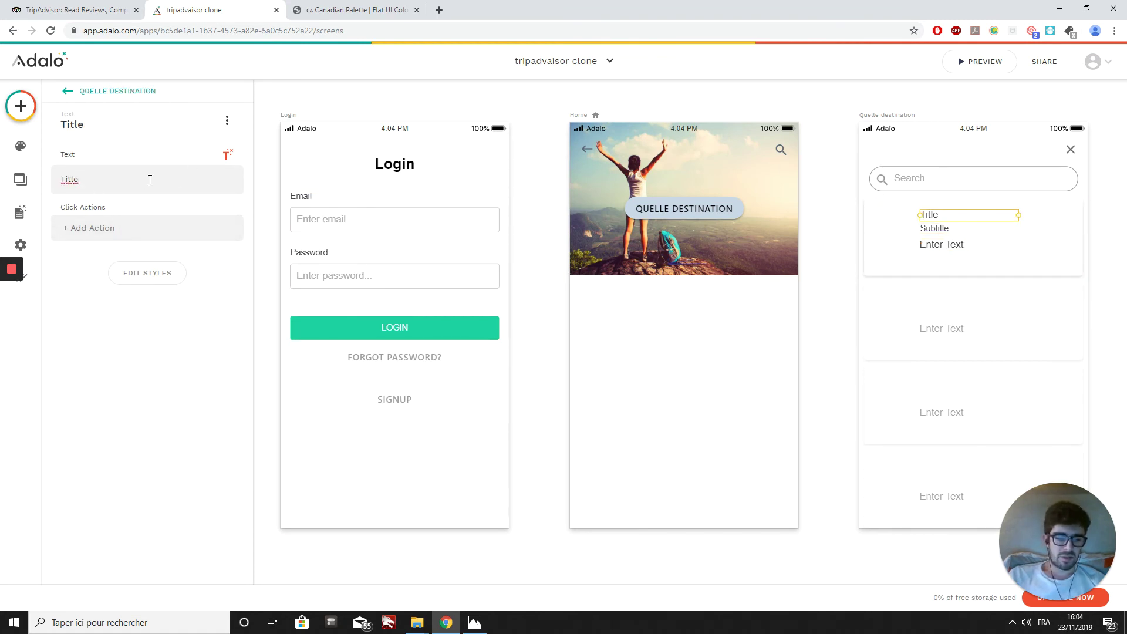
{"action": "key", "text": "BackSpace"}
{"action": "key", "text": "BackSpace"}
{"action": "key", "text": "BackSpace"}
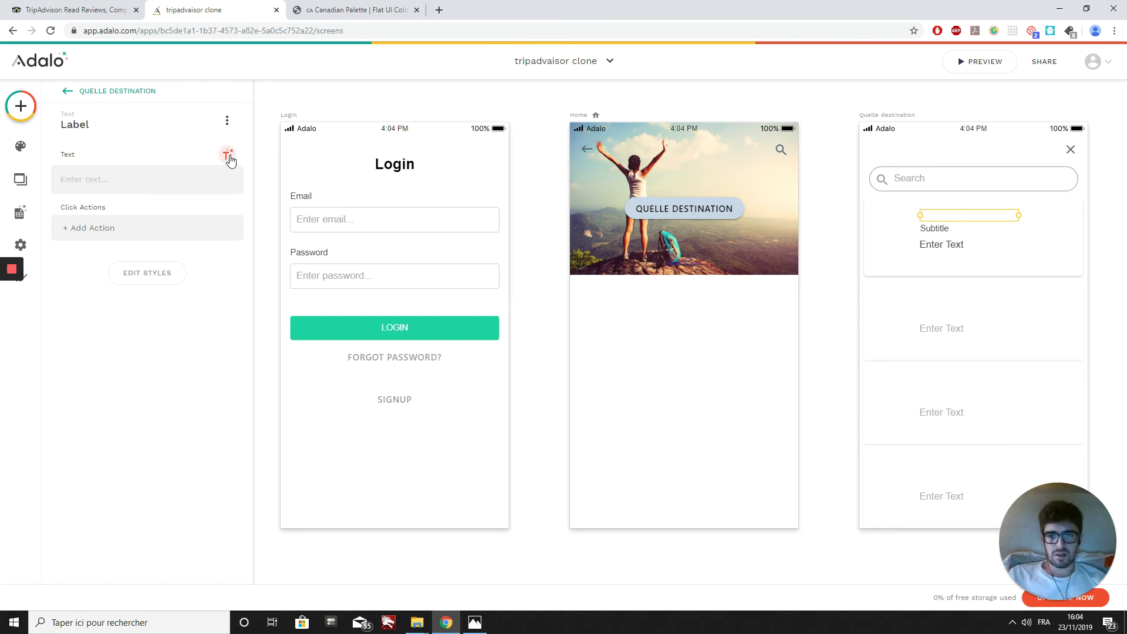
{"action": "left_click", "coordinate": [229, 157]}
{"action": "mouse_move", "coordinate": [201, 227]}
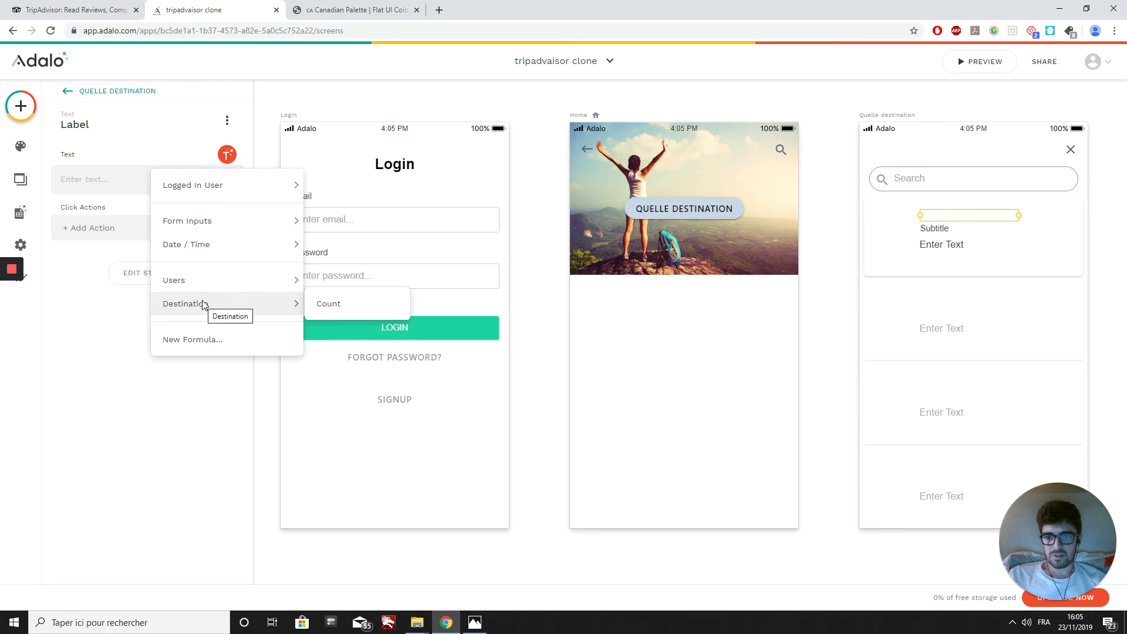
{"action": "left_click", "coordinate": [944, 324]}
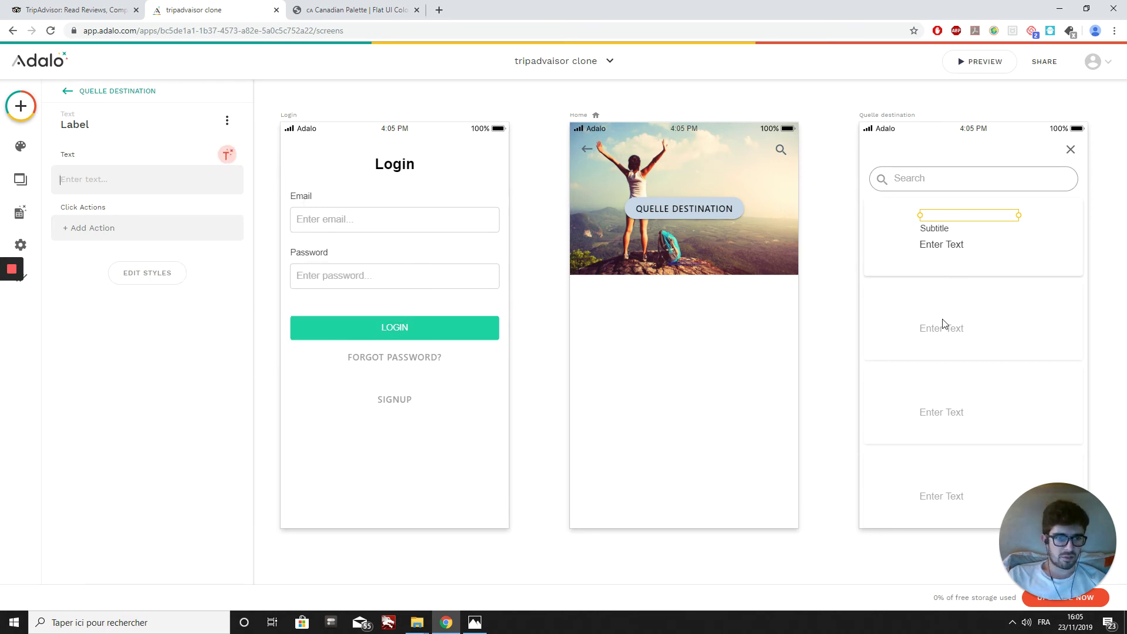
{"action": "left_click", "coordinate": [933, 229]}
{"action": "left_click", "coordinate": [925, 218]}
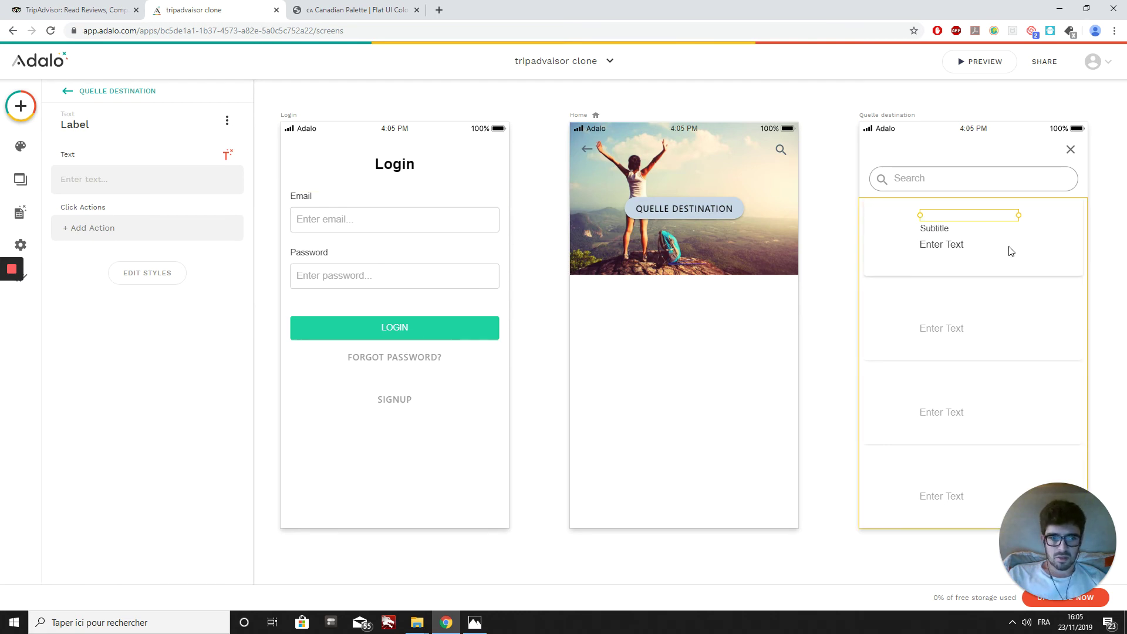
{"action": "left_click", "coordinate": [934, 229]}
Step: Delete the empty label, Subtitle and Enter Text elements from the card
{"action": "left_click", "coordinate": [934, 221]}
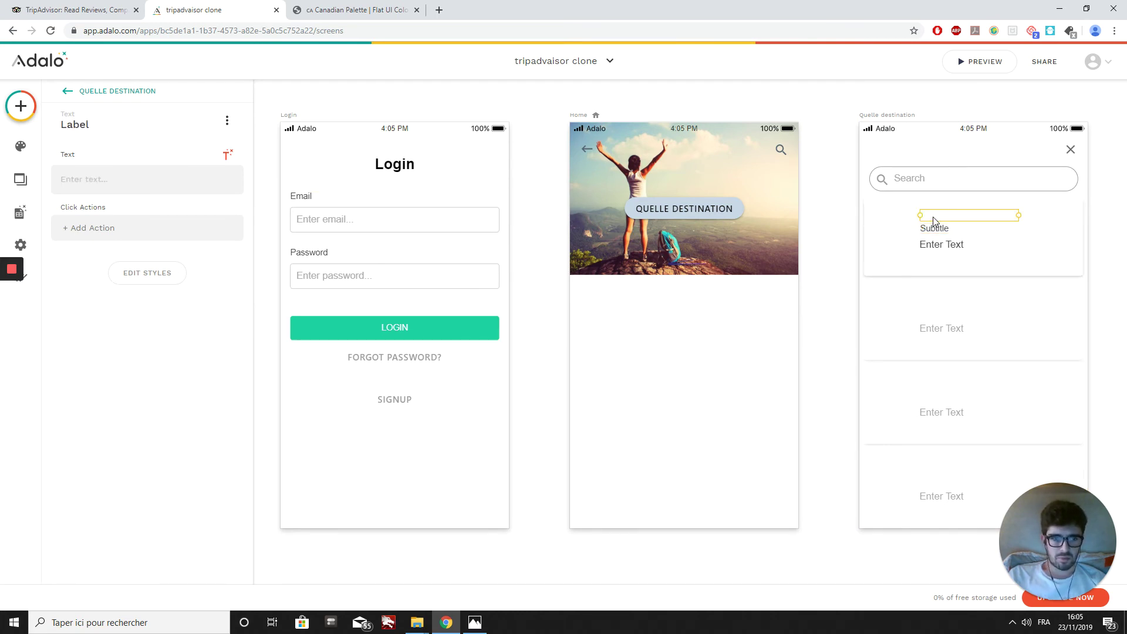
{"action": "key", "text": "Delete"}
{"action": "left_click", "coordinate": [934, 227]}
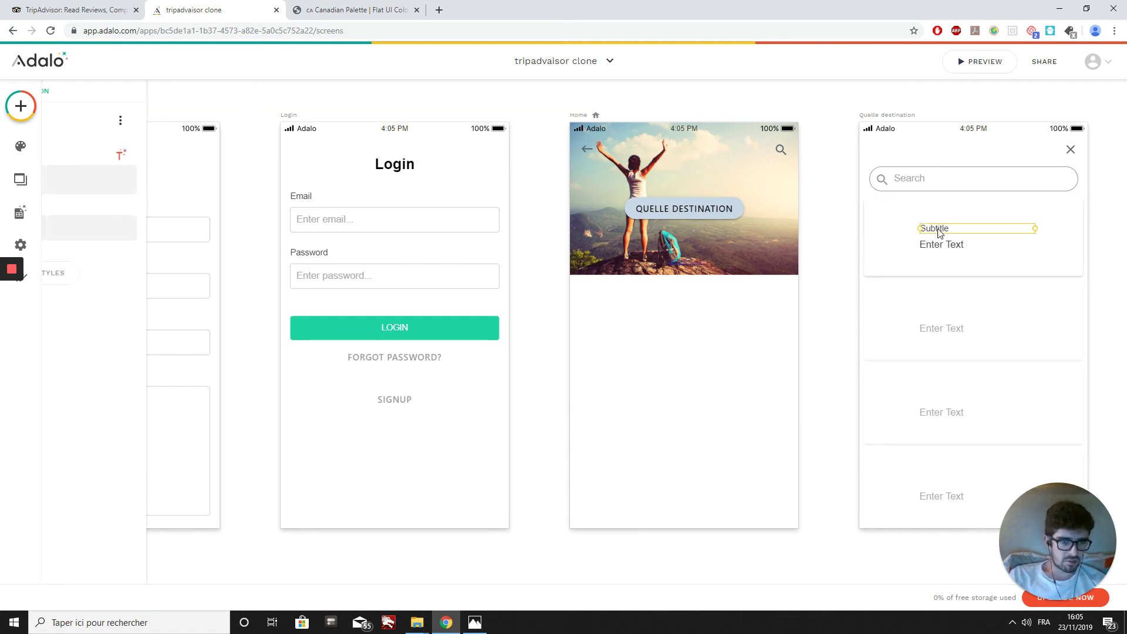
{"action": "key", "text": "Delete"}
{"action": "left_click", "coordinate": [931, 242]}
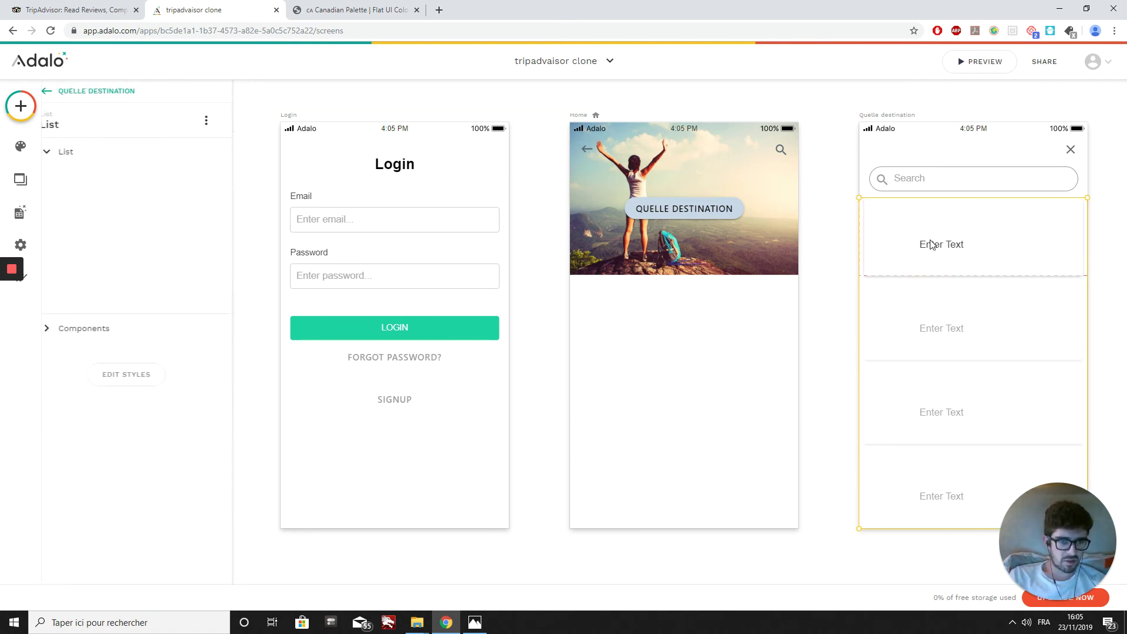
{"action": "left_click", "coordinate": [932, 244]}
{"action": "key", "text": "Delete"}
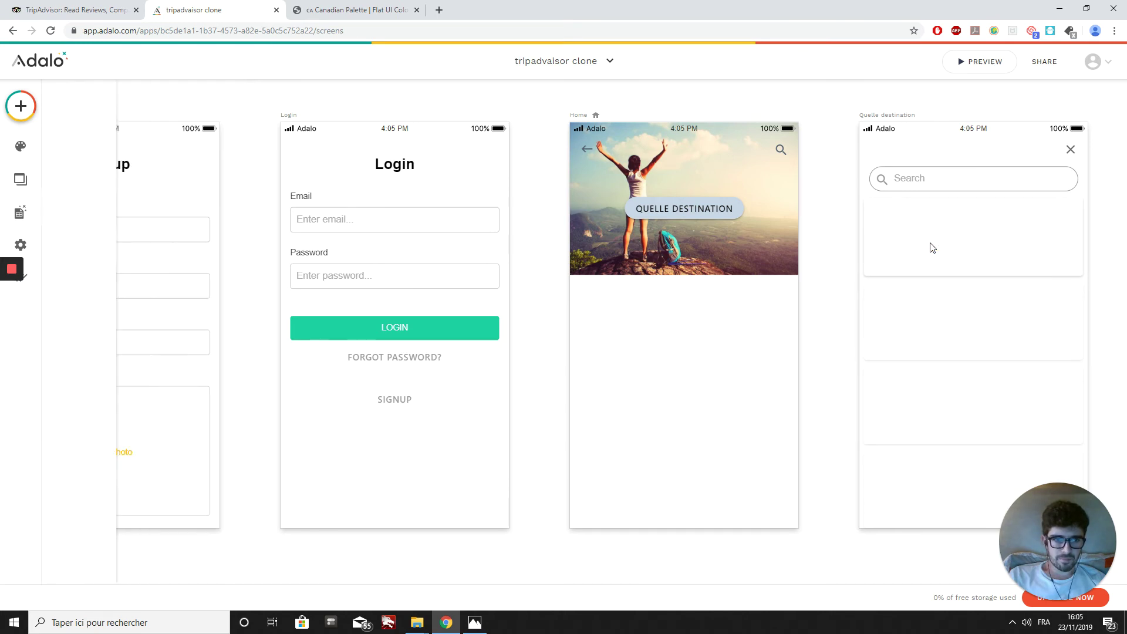
{"action": "left_click", "coordinate": [930, 322]}
Step: Add a new Text bound to Current Destination > Nom destination and narrow it
{"action": "scroll", "coordinate": [372, 408], "scroll_direction": "down", "scroll_amount": 2}
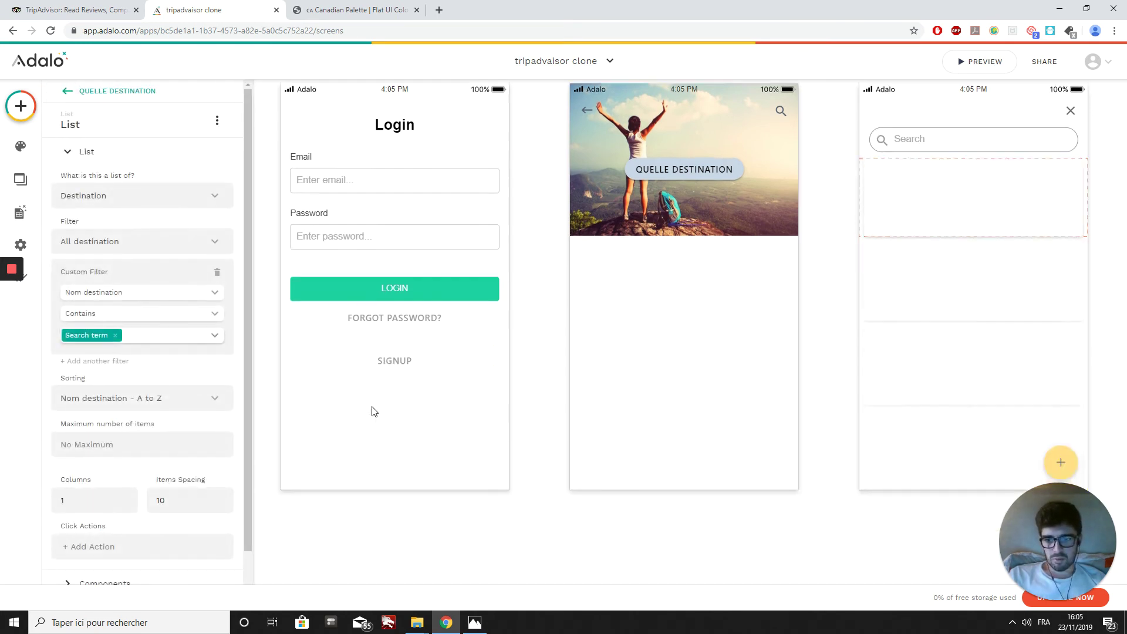
{"action": "scroll", "coordinate": [126, 452], "scroll_direction": "down", "scroll_amount": 2}
{"action": "left_click", "coordinate": [109, 528]}
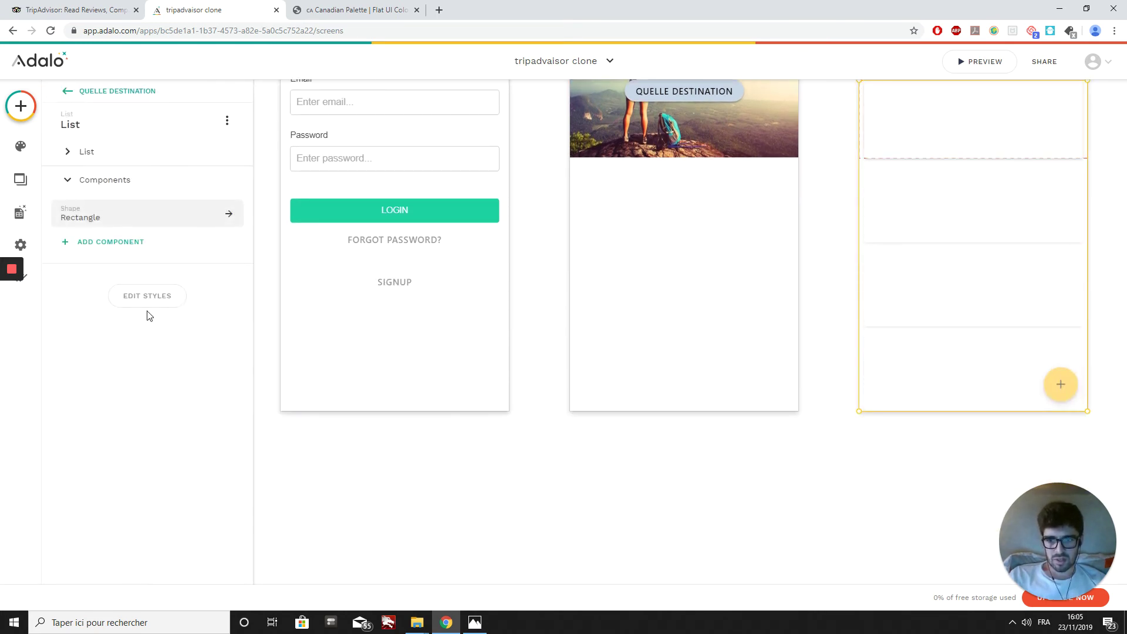
{"action": "left_click", "coordinate": [97, 242]}
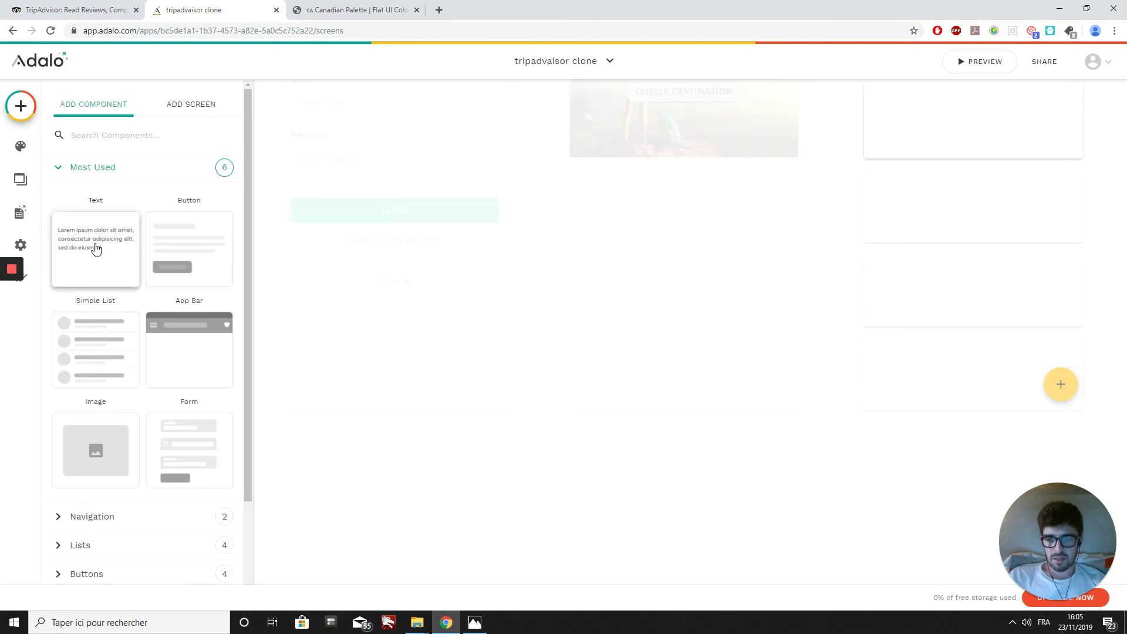
{"action": "left_click_drag", "start_coordinate": [96, 249], "coordinate": [903, 191]}
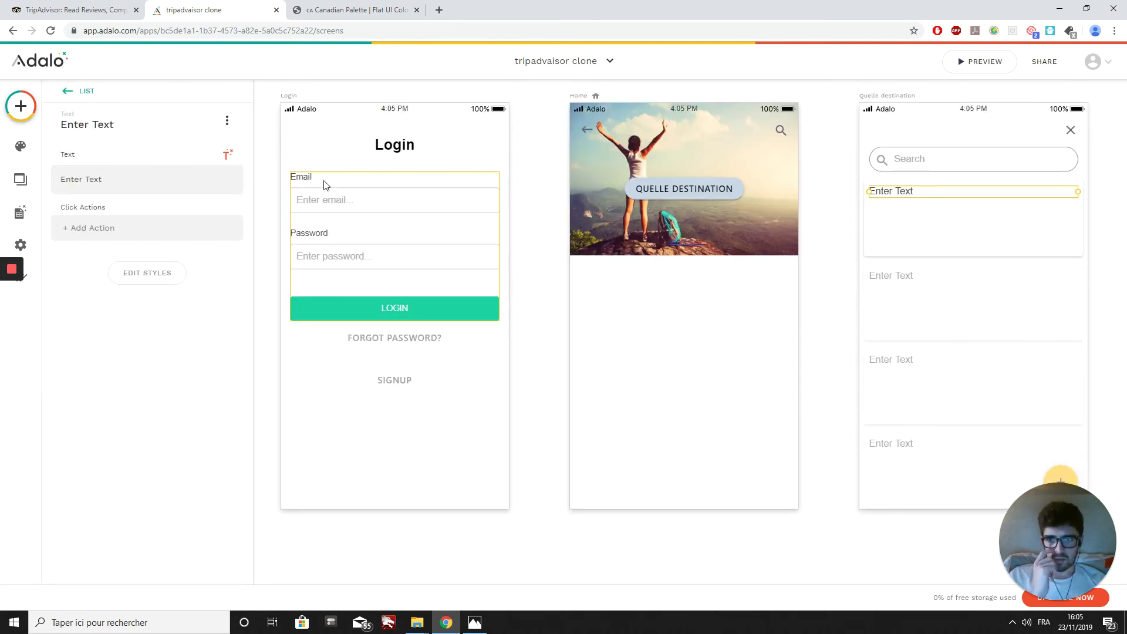
{"action": "key", "text": "BackSpace"}
{"action": "key", "text": "BackSpace"}
{"action": "key", "text": "BackSpace"}
{"action": "key", "text": "BackSpace"}
{"action": "key", "text": "BackSpace"}
{"action": "key", "text": "BackSpace"}
{"action": "key", "text": "BackSpace"}
{"action": "key", "text": "BackSpace"}
{"action": "key", "text": "BackSpace"}
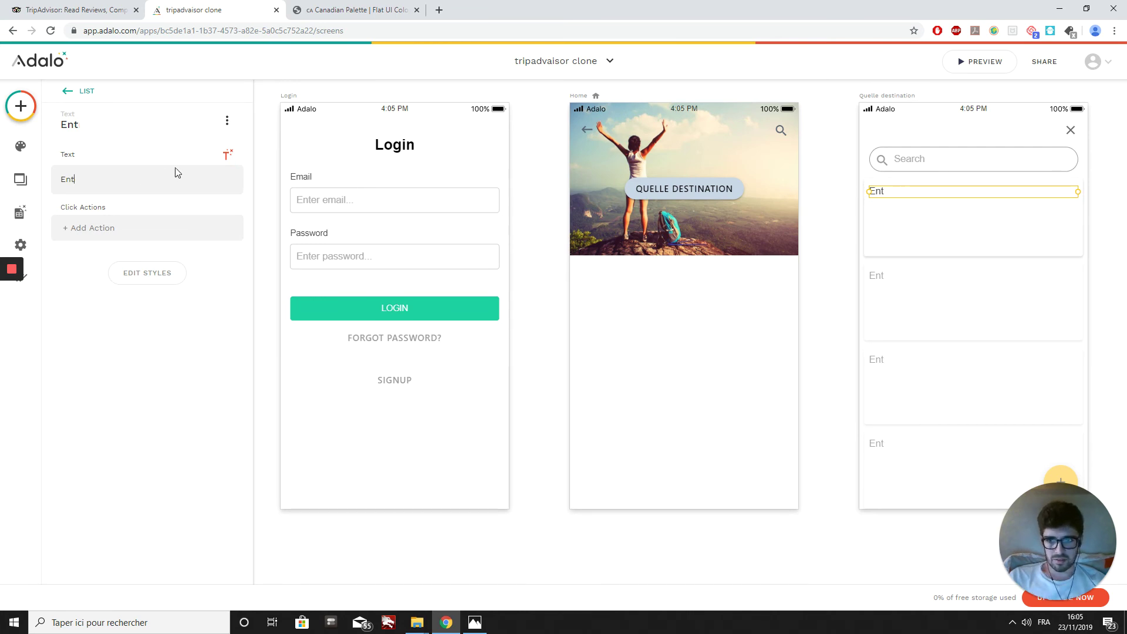
{"action": "left_click", "coordinate": [228, 155]}
{"action": "mouse_move", "coordinate": [219, 188]}
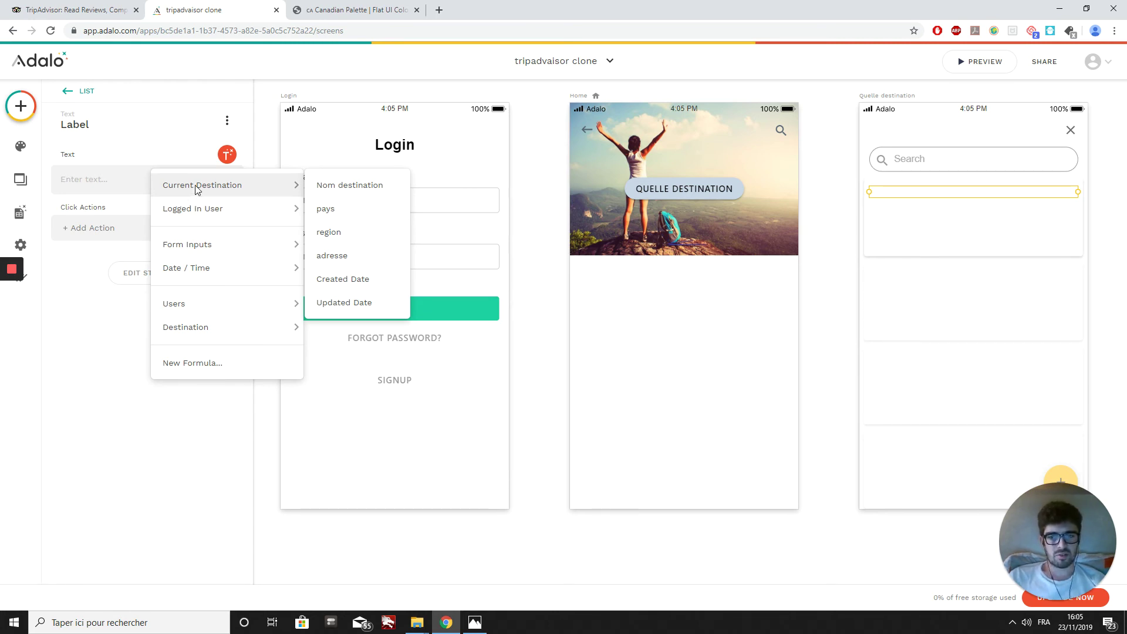
{"action": "left_click", "coordinate": [356, 192]}
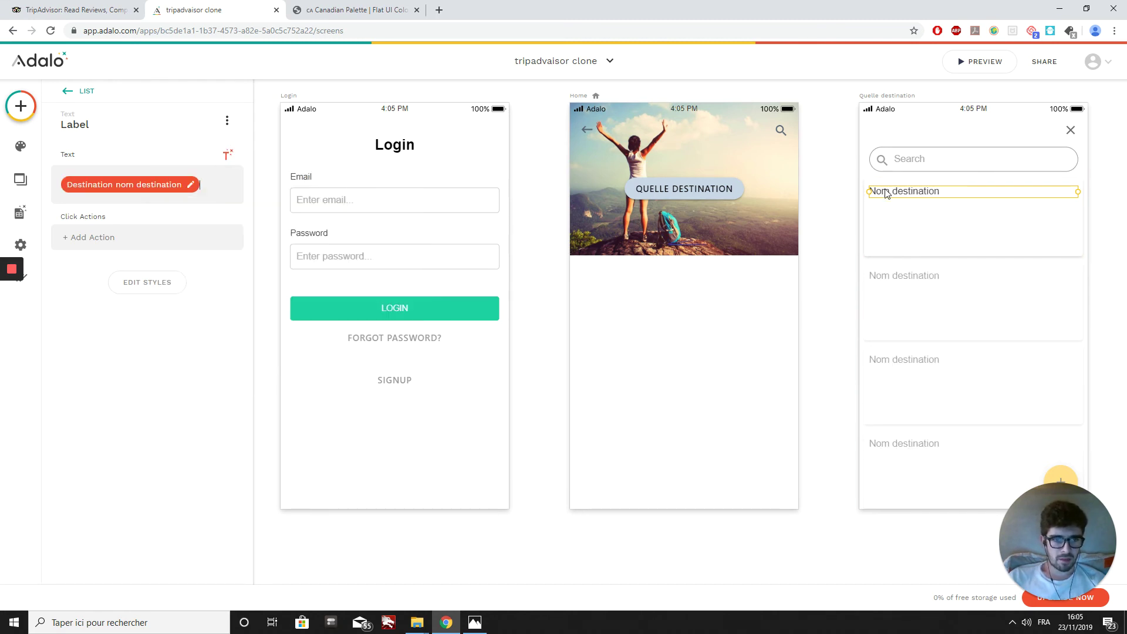
{"action": "left_click_drag", "start_coordinate": [873, 192], "coordinate": [936, 190]}
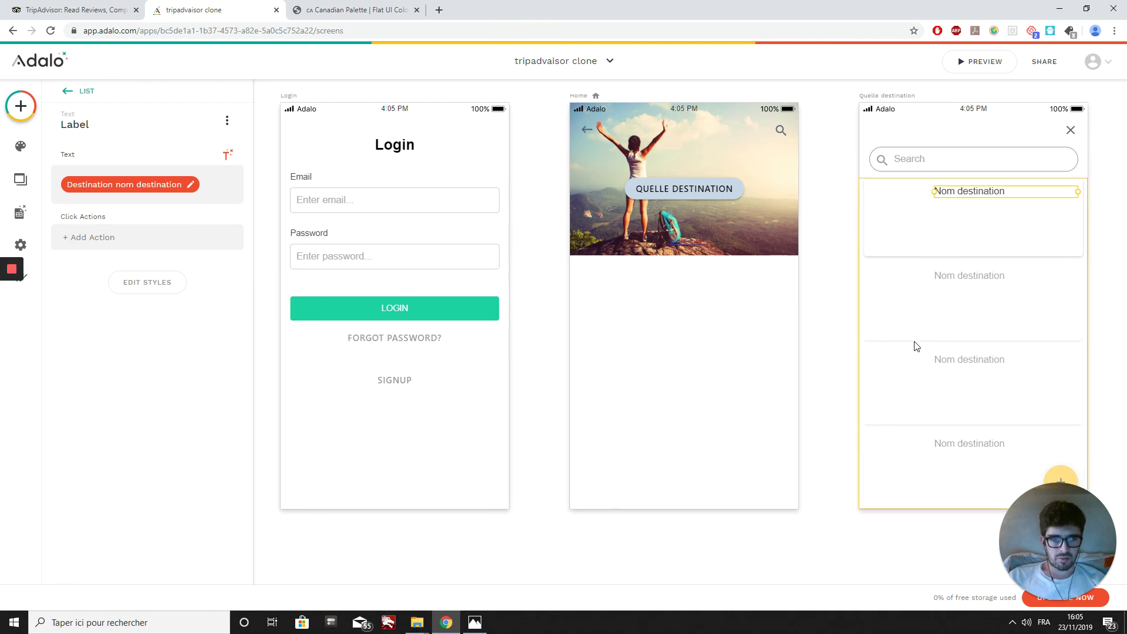
{"action": "left_click", "coordinate": [931, 373]}
{"action": "scroll", "coordinate": [120, 454], "scroll_direction": "down", "scroll_amount": 1}
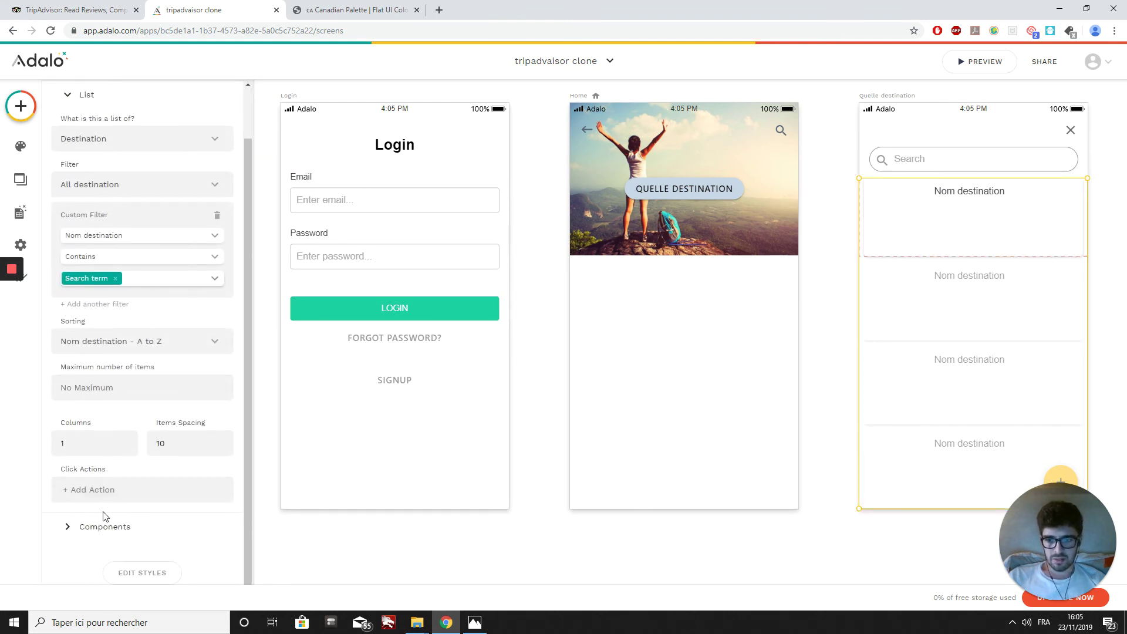
{"action": "left_click", "coordinate": [103, 524]}
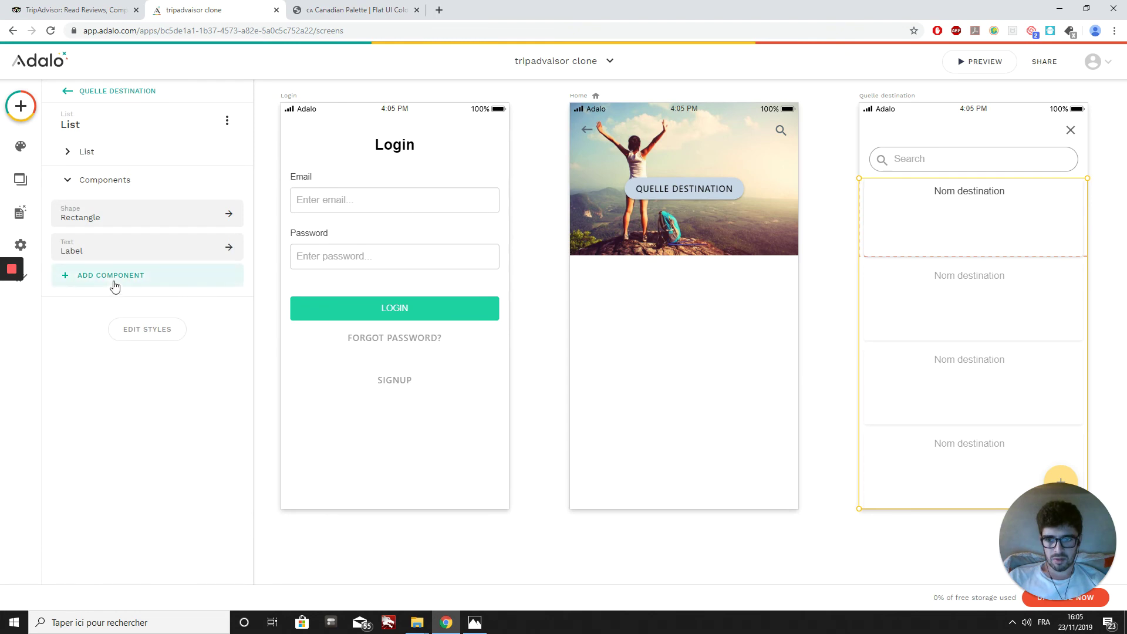
Step: Add a second Text under the name, bound to Current Destination > pays
{"action": "left_click", "coordinate": [114, 284]}
{"action": "left_click_drag", "start_coordinate": [112, 275], "coordinate": [966, 209]}
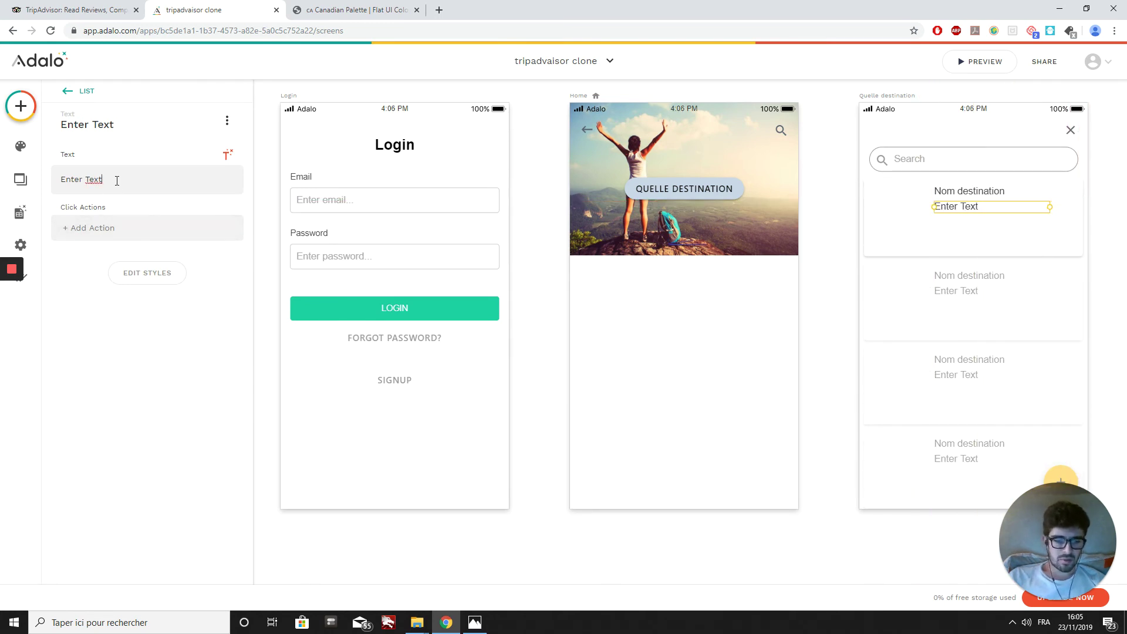
{"action": "key", "text": "ctrl+a"}
{"action": "key", "text": "BackSpace"}
{"action": "left_click", "coordinate": [231, 157]}
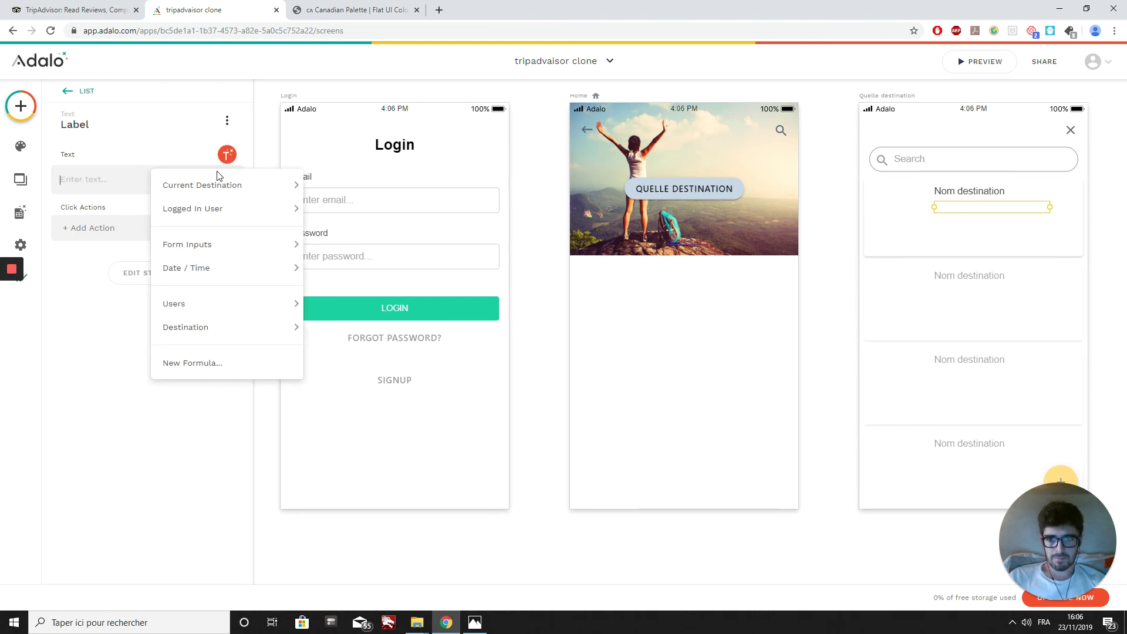
{"action": "left_click", "coordinate": [364, 214]}
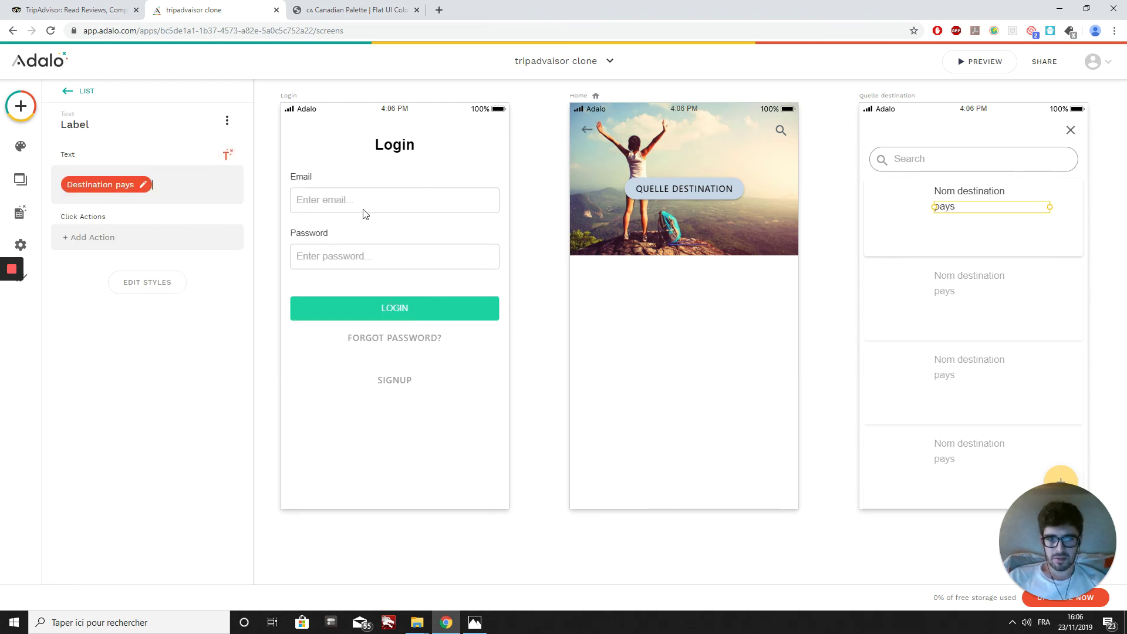
{"action": "left_click", "coordinate": [952, 326]}
{"action": "scroll", "coordinate": [122, 545], "scroll_direction": "down", "scroll_amount": 1}
{"action": "left_click", "coordinate": [118, 529]}
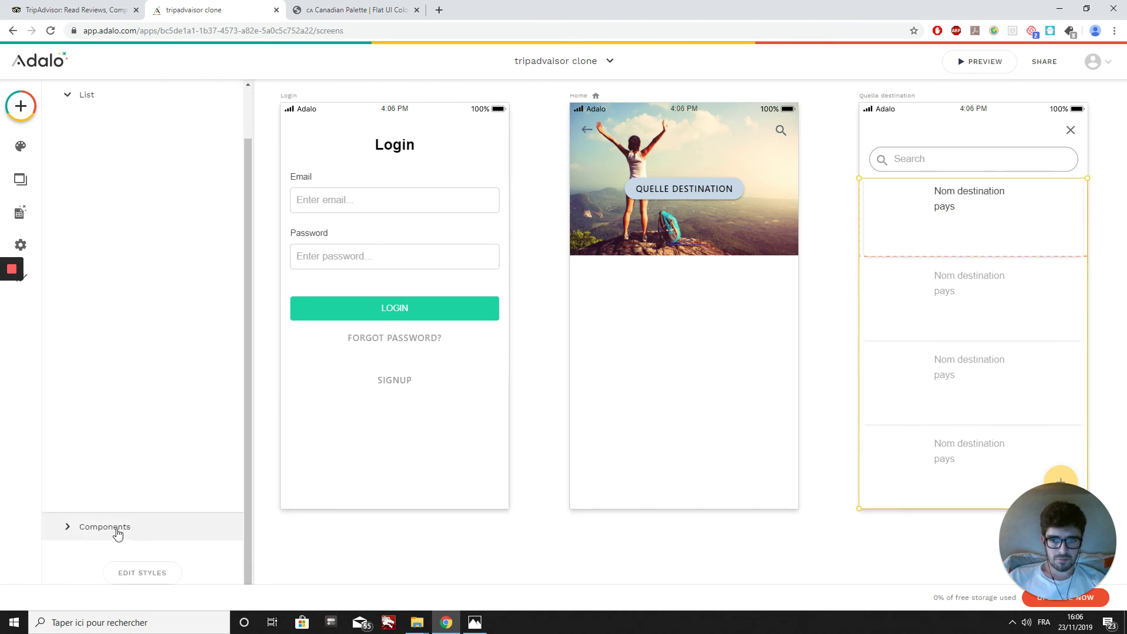
{"action": "left_click", "coordinate": [119, 316]}
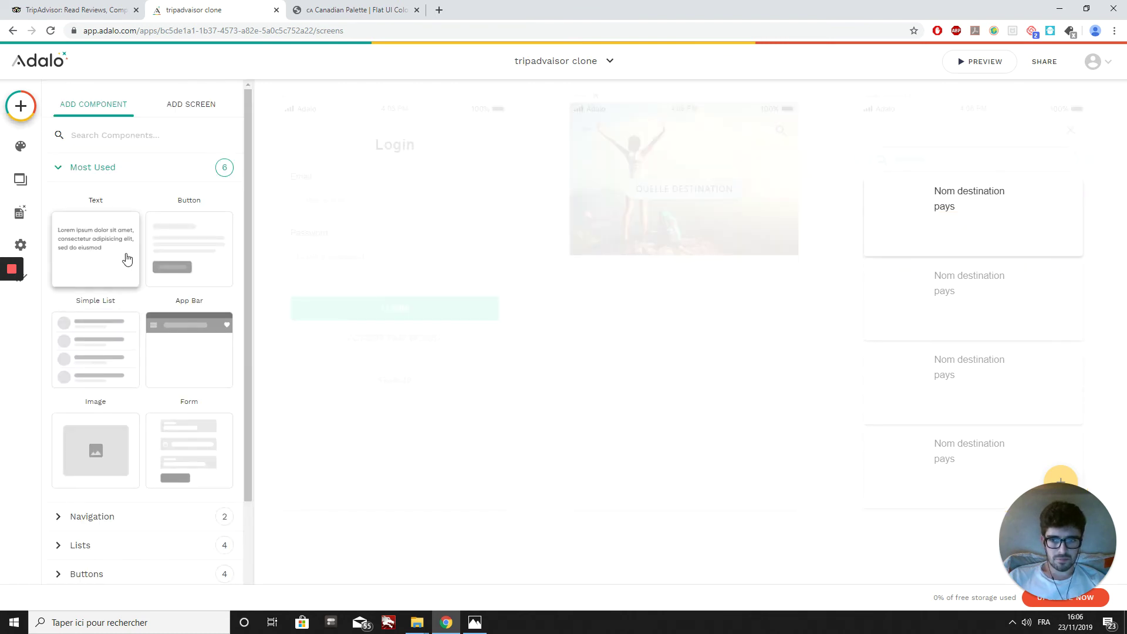
Step: Add an Image as a small left thumbnail in each card and shorten the cards
{"action": "scroll", "coordinate": [117, 317], "scroll_direction": "down", "scroll_amount": 1}
{"action": "left_click_drag", "start_coordinate": [111, 377], "coordinate": [984, 244]}
{"action": "left_click_drag", "start_coordinate": [869, 309], "coordinate": [939, 243]}
{"action": "left_click", "coordinate": [941, 256]}
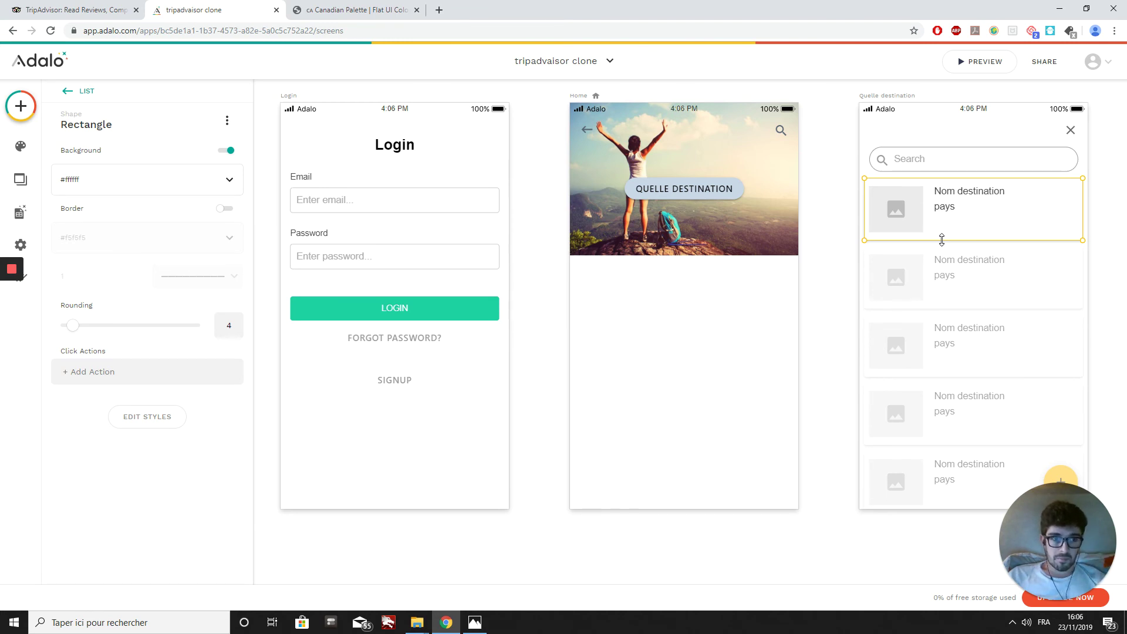
{"action": "left_click", "coordinate": [951, 332]}
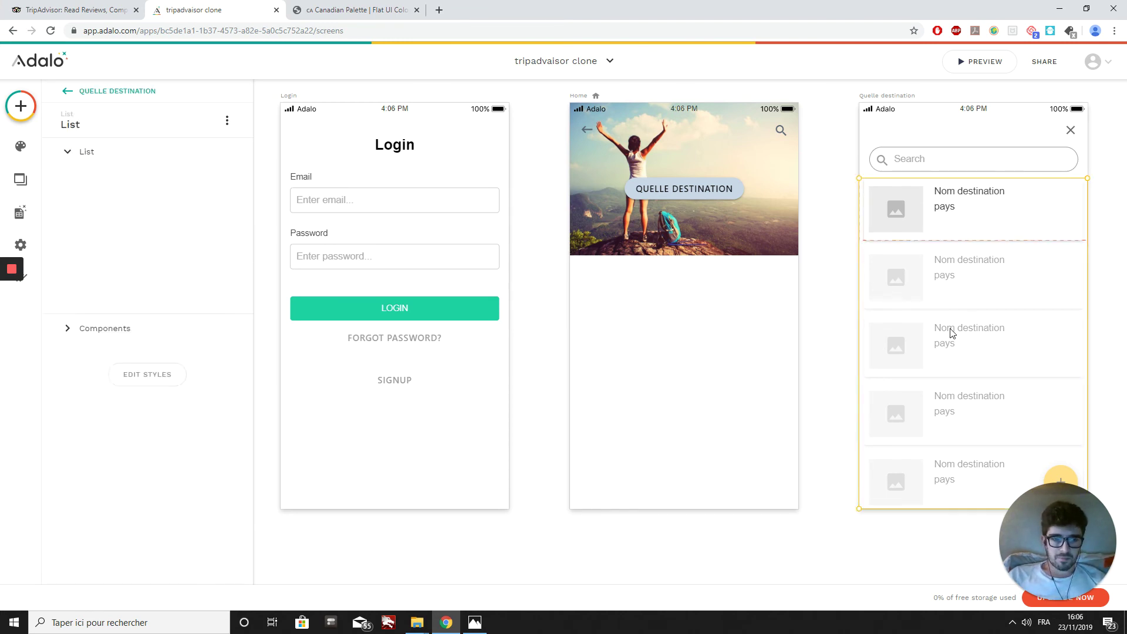
Step: Add a third Text line below pays, bound to Current Destination > region
{"action": "scroll", "coordinate": [73, 350], "scroll_direction": "down", "scroll_amount": 1}
{"action": "scroll", "coordinate": [73, 351], "scroll_direction": "down", "scroll_amount": 2}
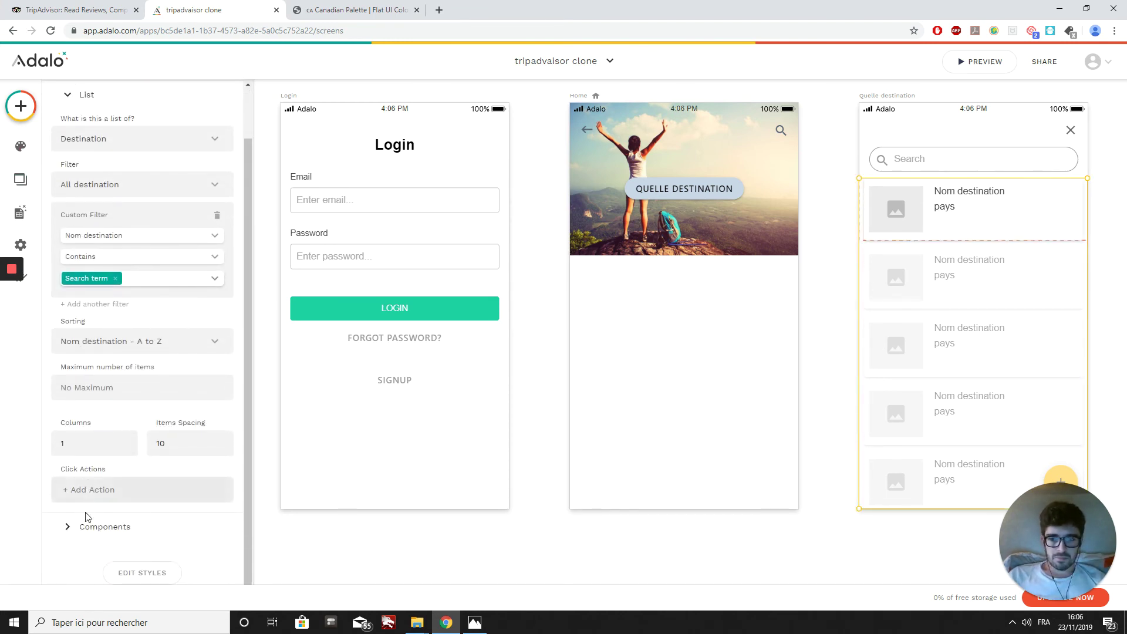
{"action": "left_click", "coordinate": [88, 527]}
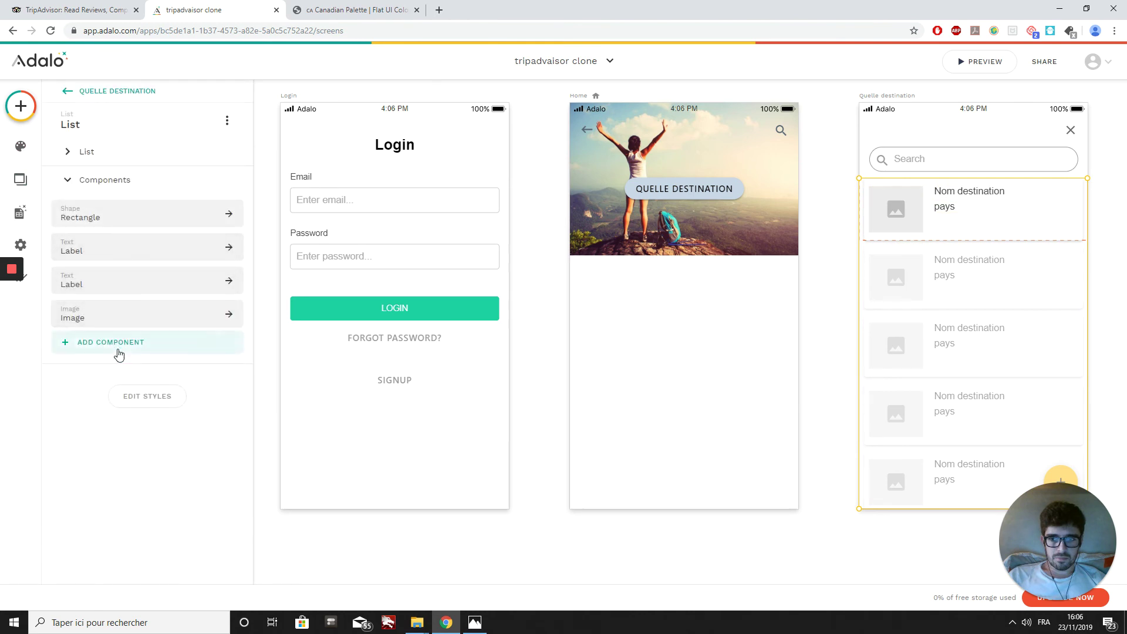
{"action": "left_click", "coordinate": [113, 345]}
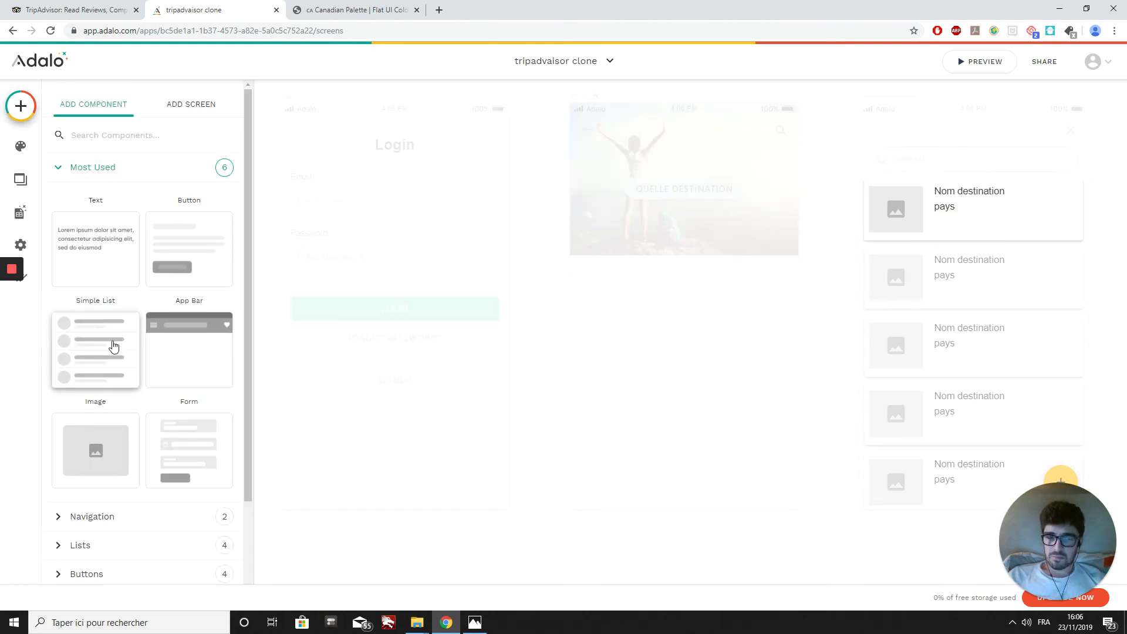
{"action": "left_click_drag", "start_coordinate": [120, 256], "coordinate": [984, 229]}
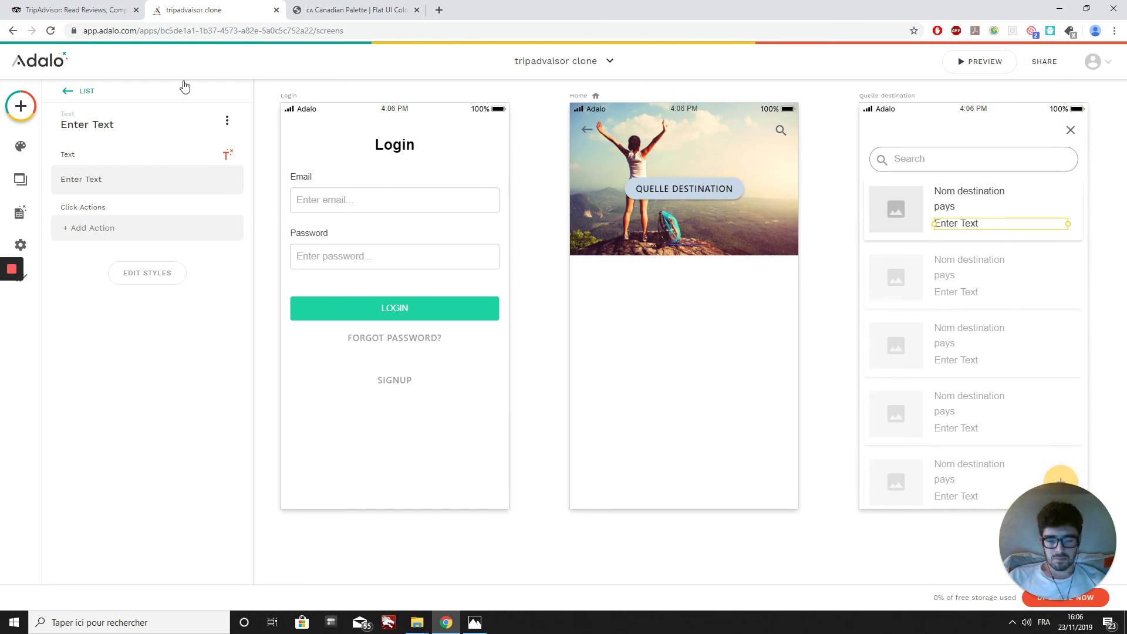
{"action": "left_click", "coordinate": [114, 173]}
{"action": "key", "text": "BackSpace"}
{"action": "key", "text": "BackSpace"}
{"action": "key", "text": "BackSpace"}
{"action": "key", "text": "BackSpace"}
{"action": "key", "text": "BackSpace"}
{"action": "key", "text": "BackSpace"}
{"action": "key", "text": "BackSpace"}
{"action": "key", "text": "BackSpace"}
{"action": "key", "text": "BackSpace"}
{"action": "key", "text": "BackSpace"}
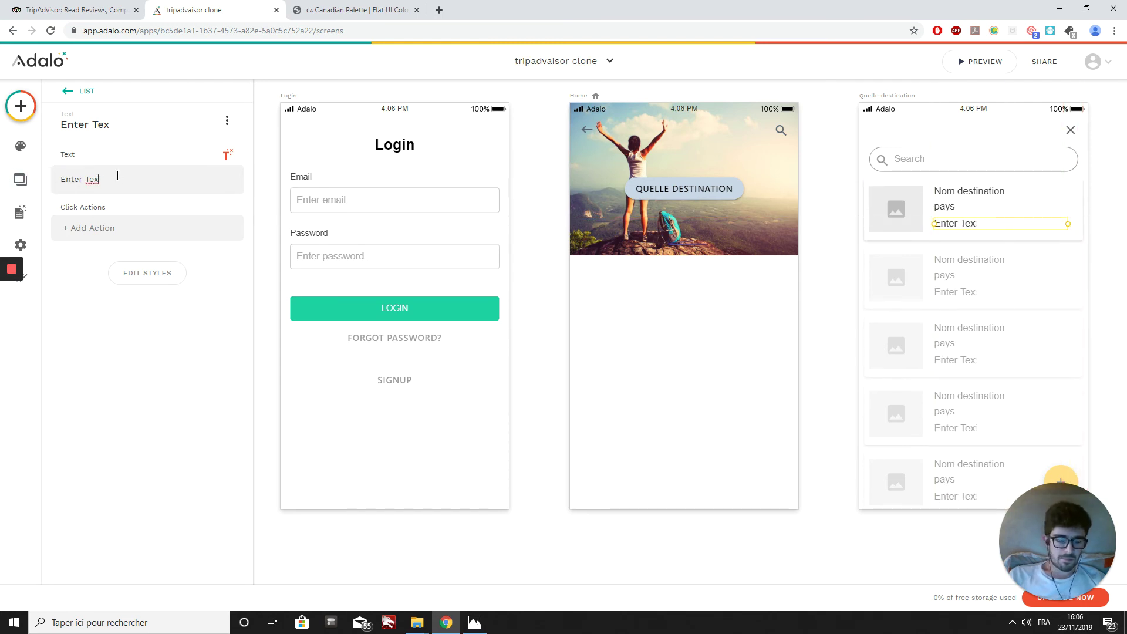
{"action": "left_click", "coordinate": [227, 154]}
{"action": "mouse_move", "coordinate": [228, 183]}
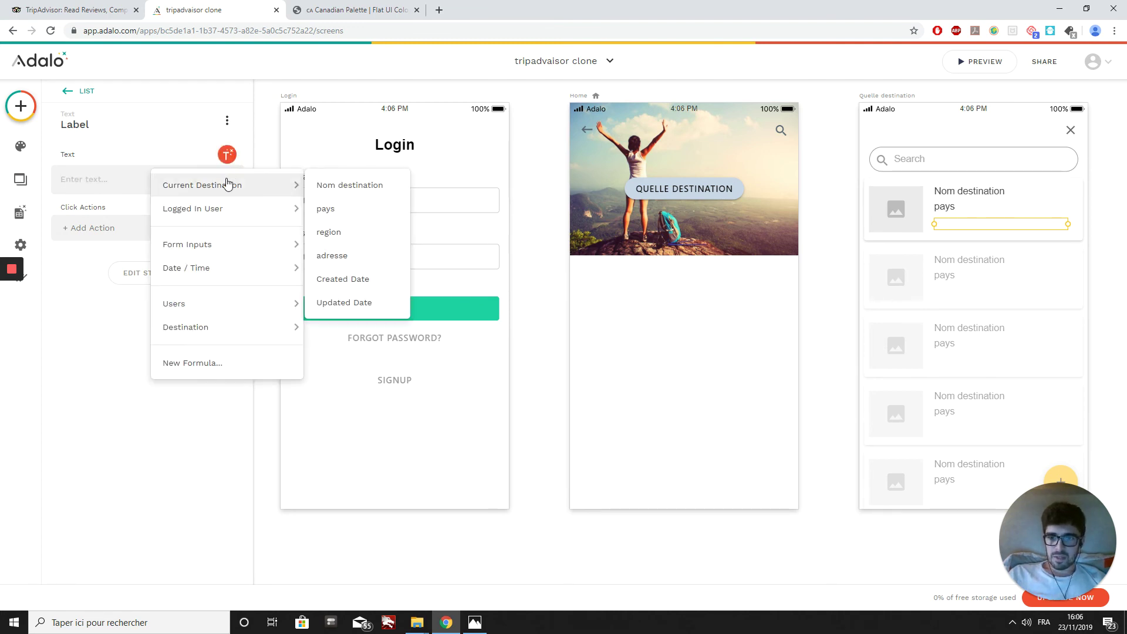
{"action": "left_click", "coordinate": [359, 235]}
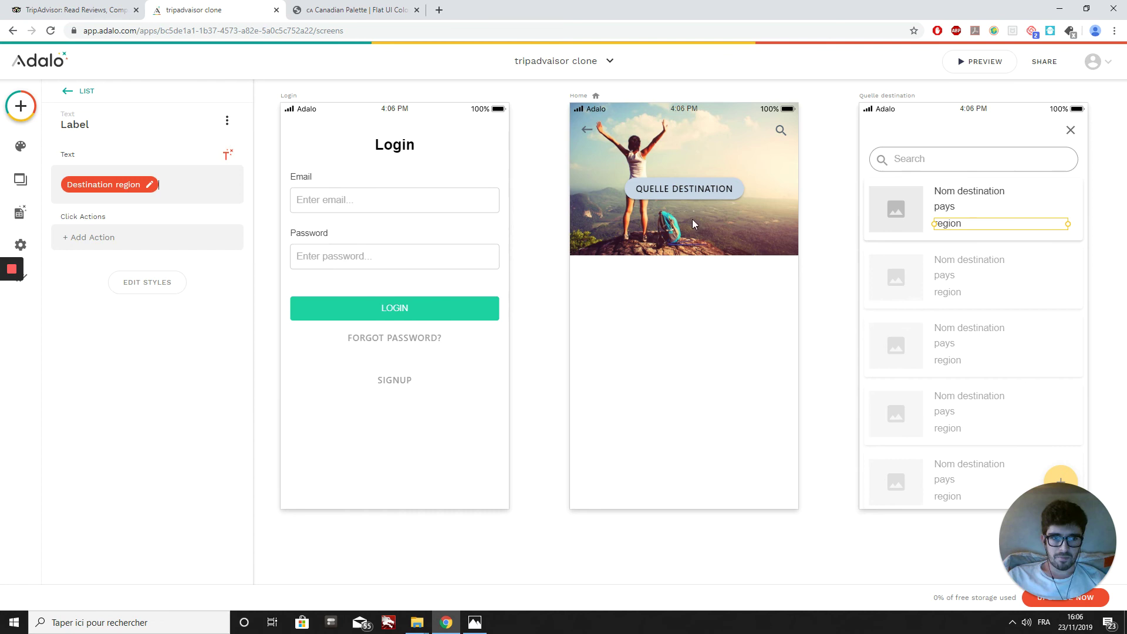
{"action": "left_click", "coordinate": [904, 215]}
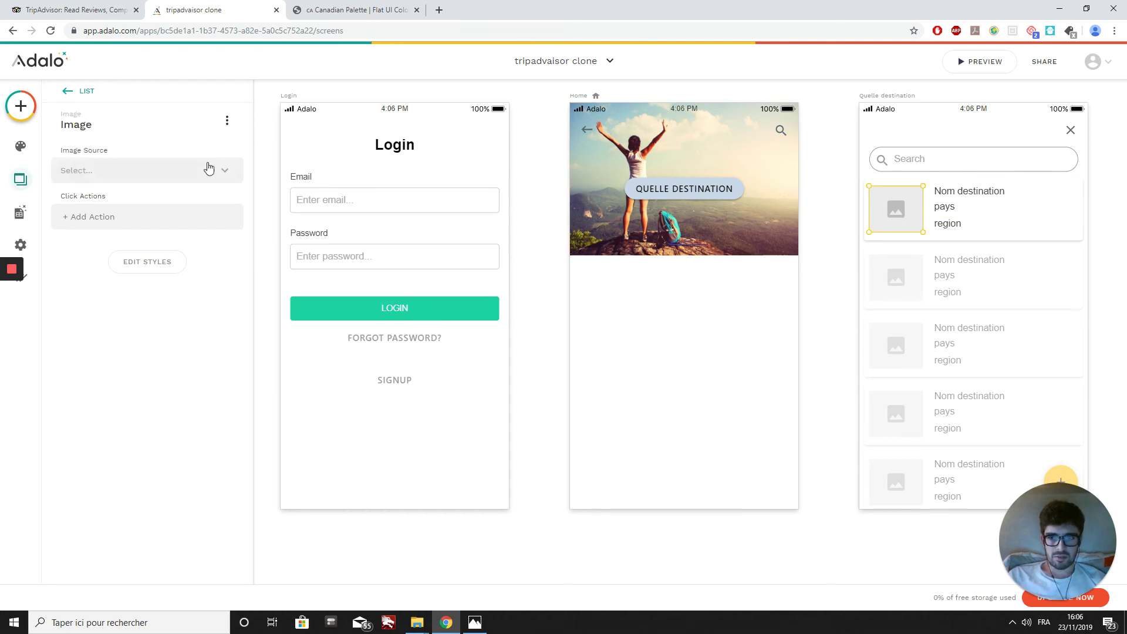
Step: Set the thumbnail's Image Source to Current Destination > photo destination
{"action": "left_click", "coordinate": [101, 175]}
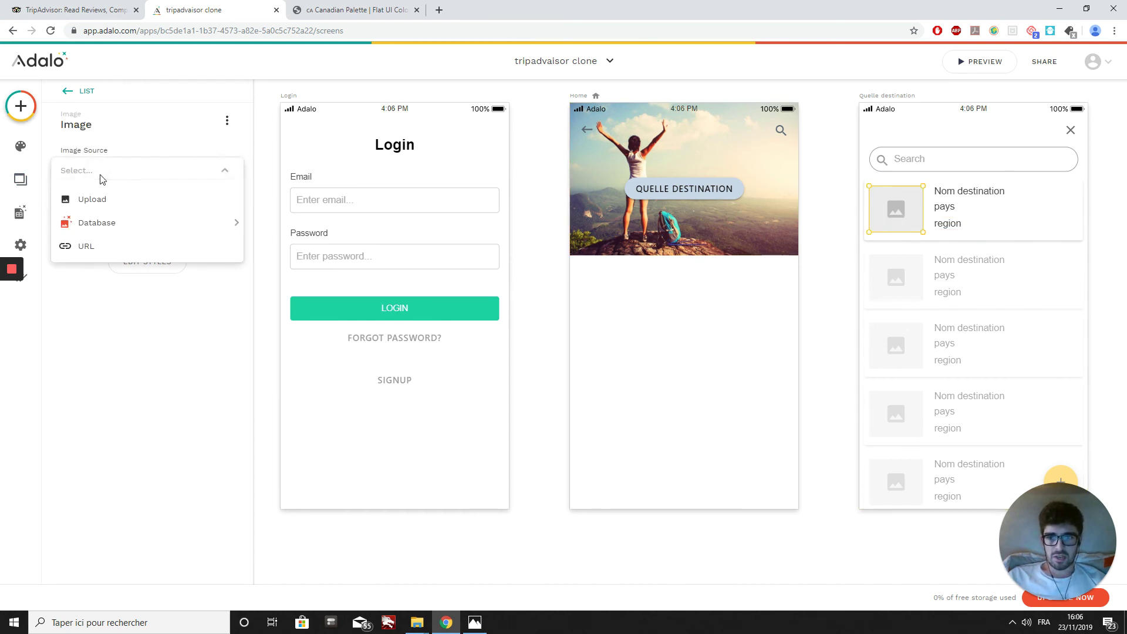
{"action": "mouse_move", "coordinate": [108, 230]}
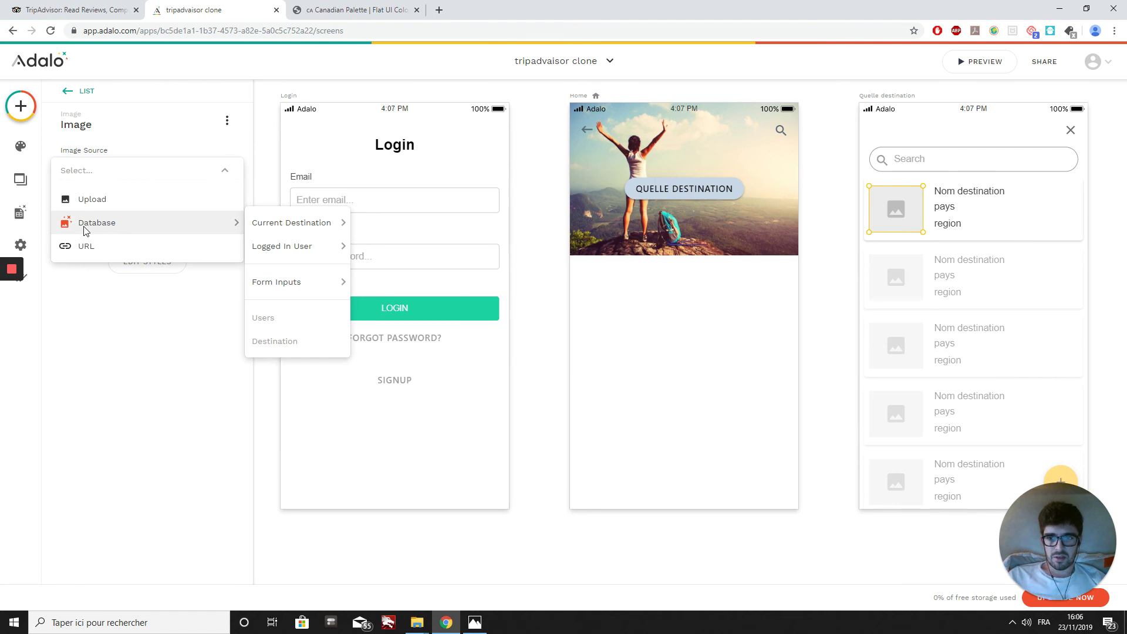
{"action": "mouse_move", "coordinate": [299, 226]}
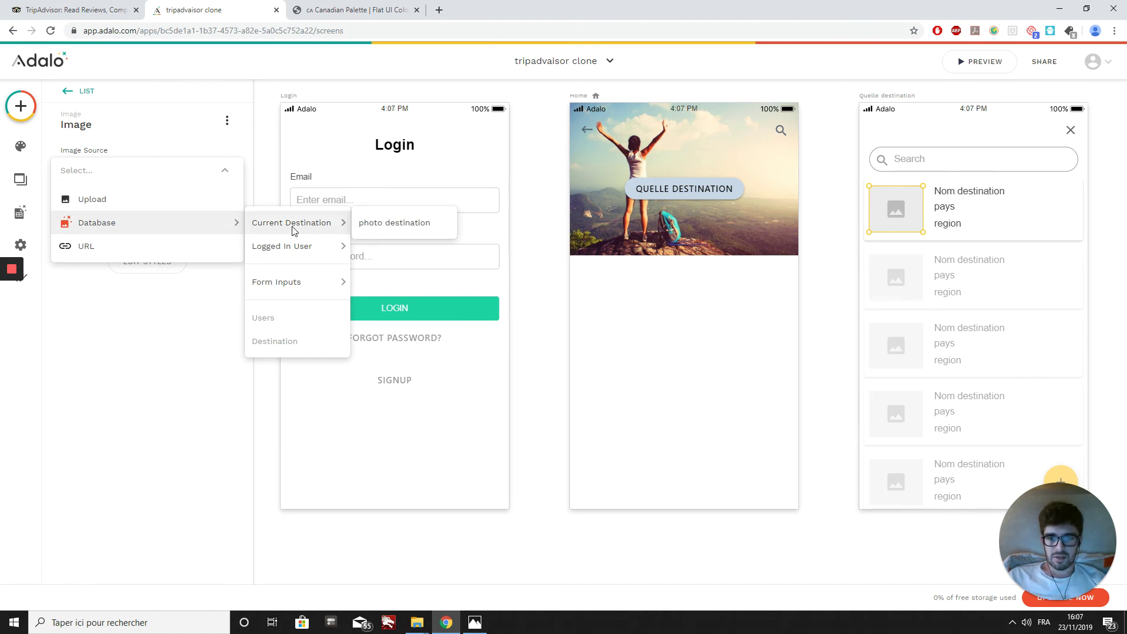
{"action": "left_click", "coordinate": [395, 223]}
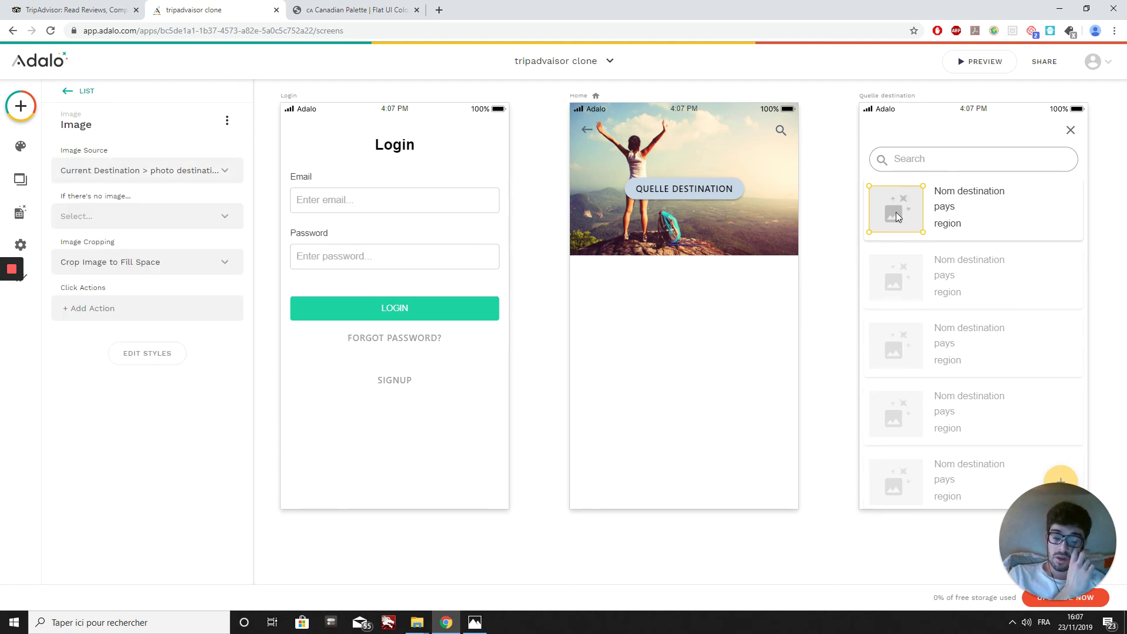
{"action": "left_click", "coordinate": [831, 179]}
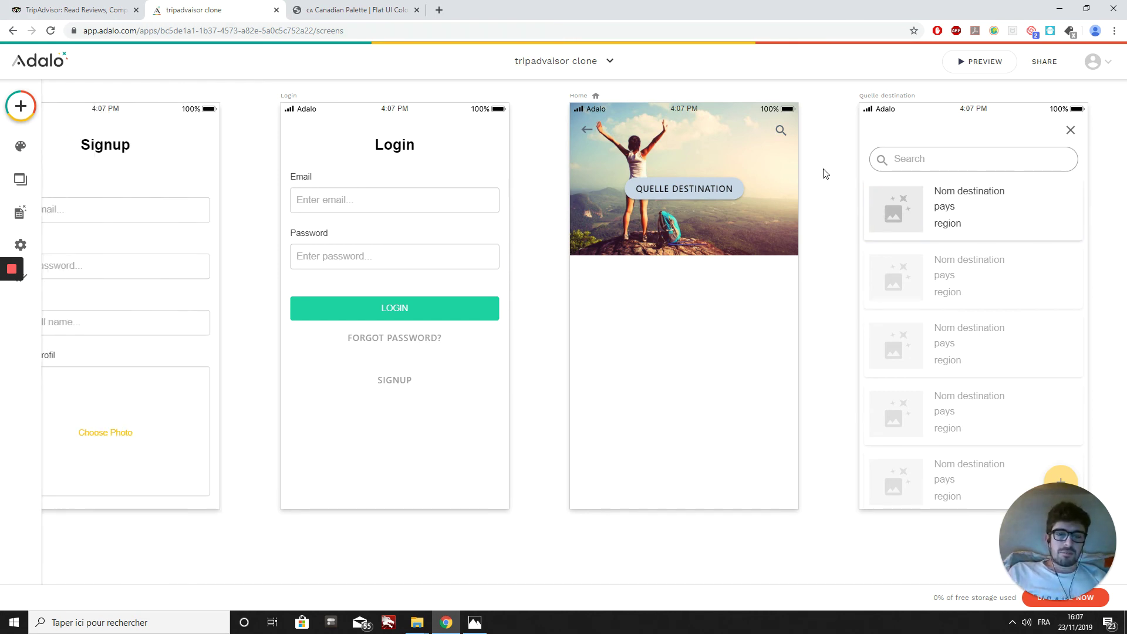
Step: Open the empty Destination collection in the Database and start a new Destination record
{"action": "left_click", "coordinate": [5, 217]}
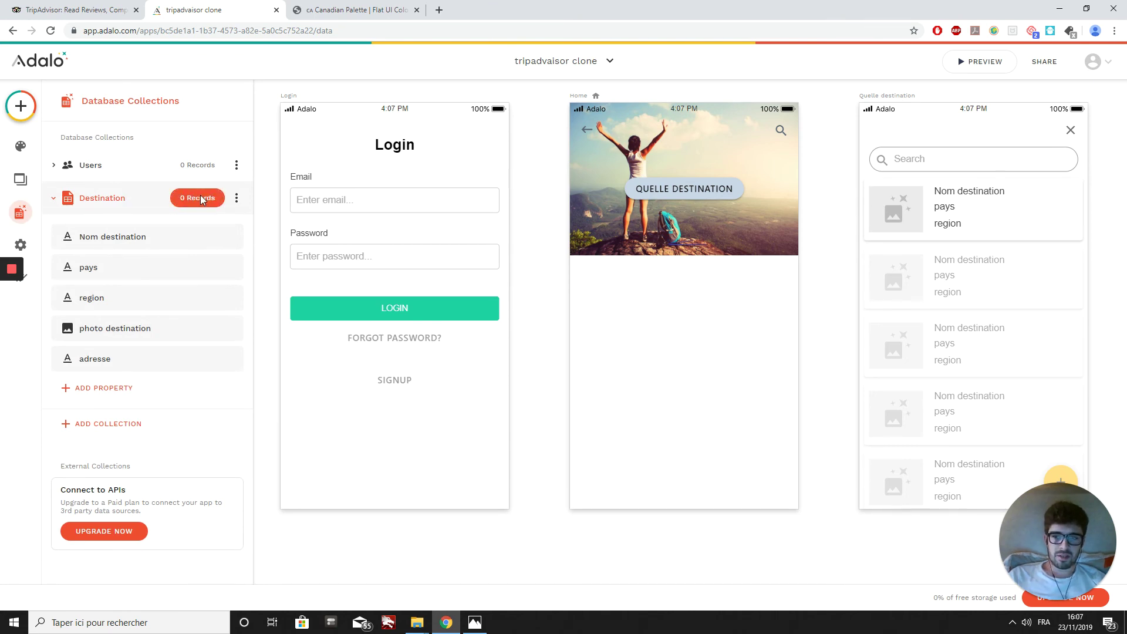
{"action": "left_click", "coordinate": [201, 199]}
{"action": "left_click", "coordinate": [719, 271]}
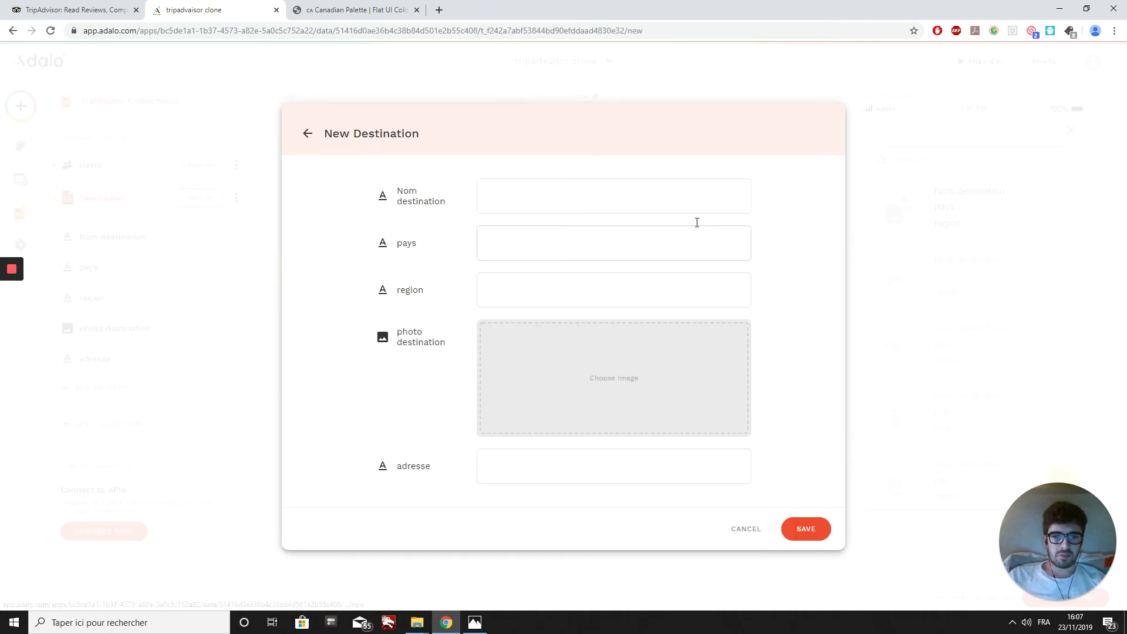
{"action": "left_click", "coordinate": [537, 196]}
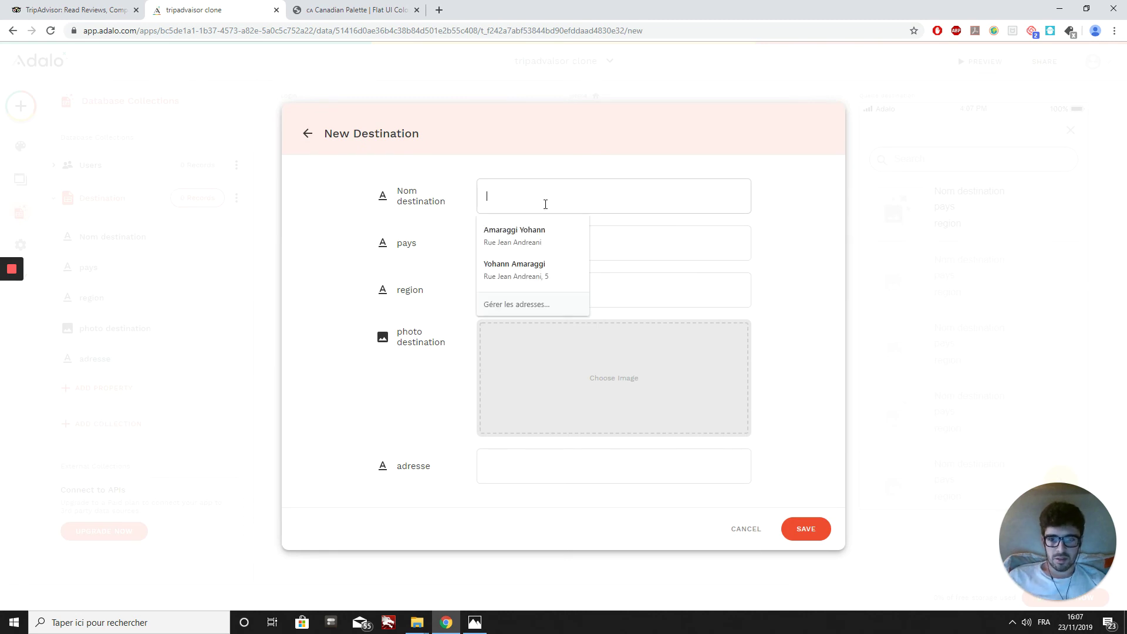
Step: Upload the 'dstination marseille' photo and begin entering Marseille as the destination name
{"action": "left_click", "coordinate": [551, 378]}
{"action": "key", "text": "alt+Tab"}
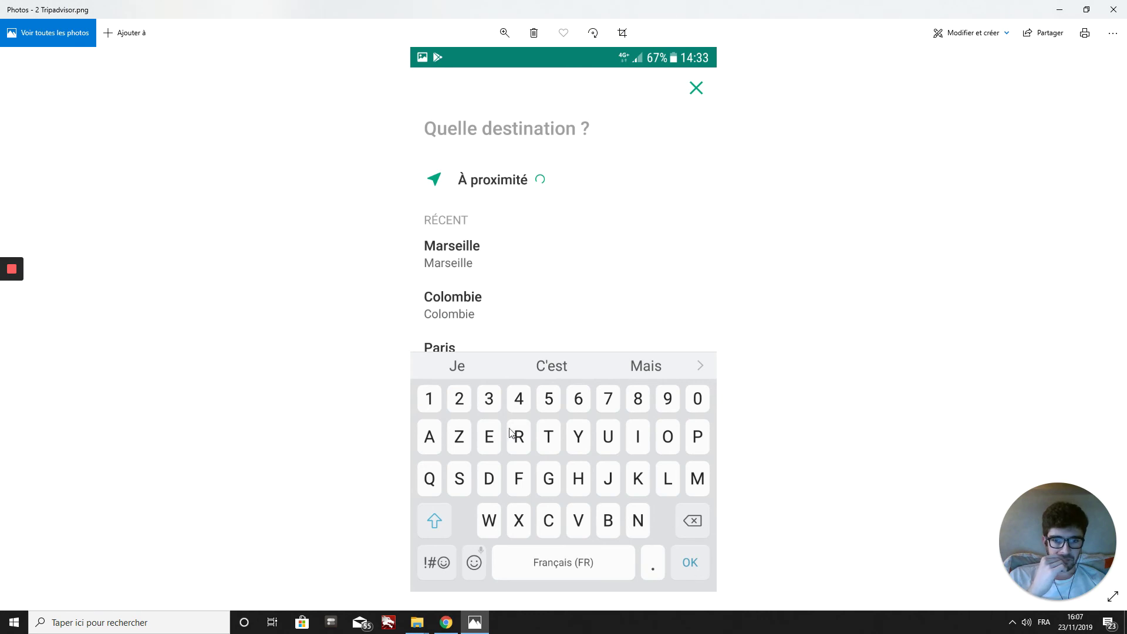
{"action": "left_click", "coordinate": [446, 622]}
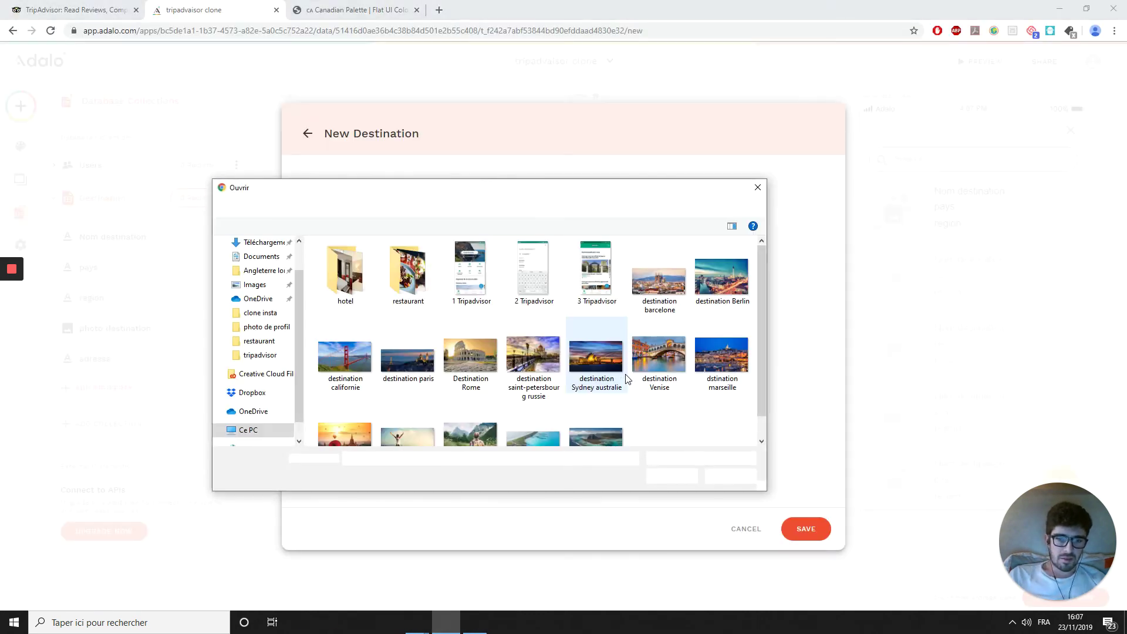
{"action": "left_click", "coordinate": [732, 344]}
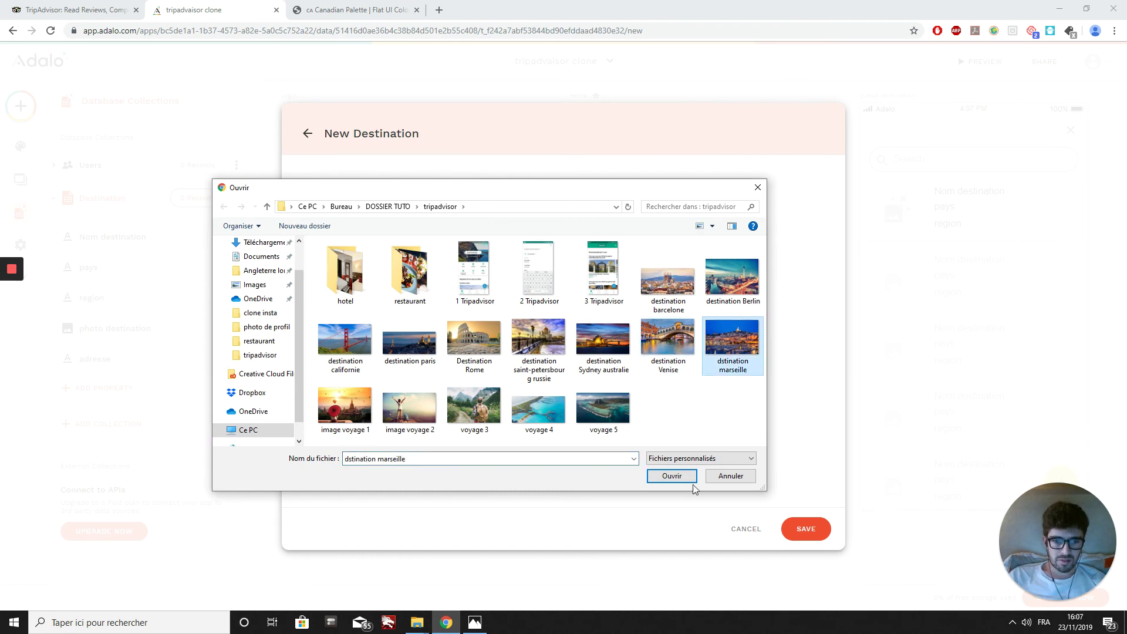
{"action": "left_click", "coordinate": [671, 476]}
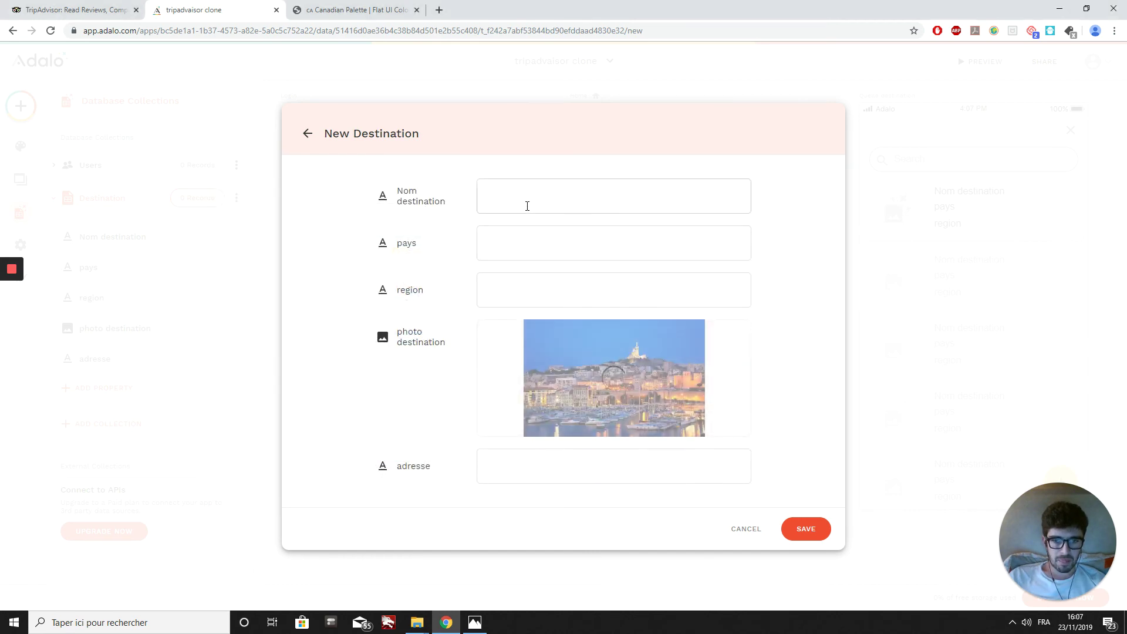
{"action": "left_click", "coordinate": [525, 204]}
{"action": "type", "text": "Marseille"}
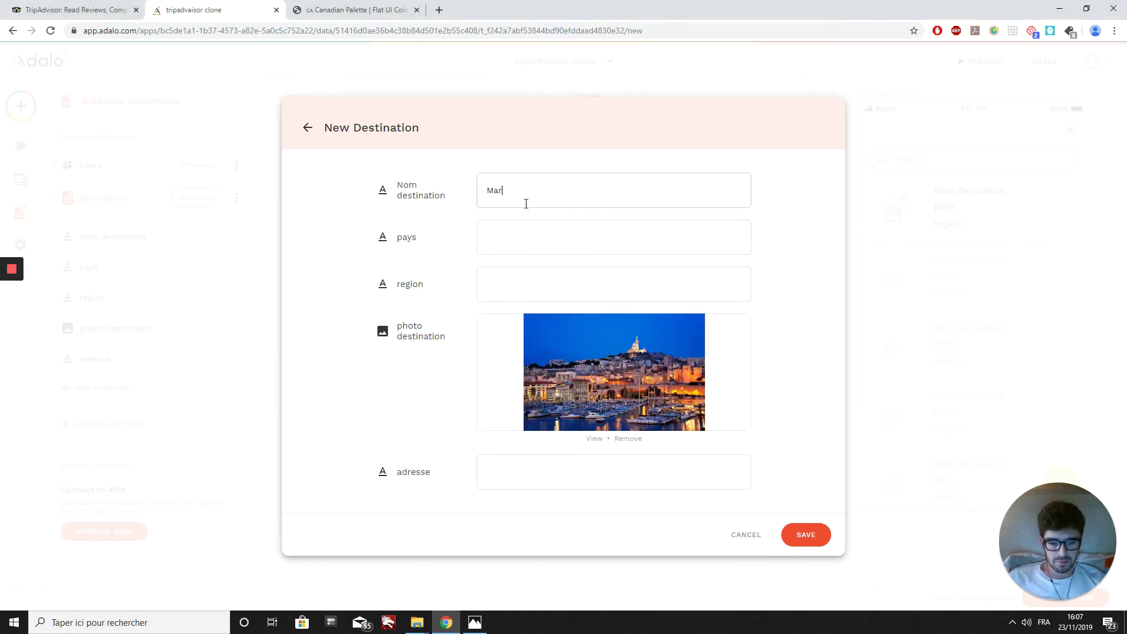
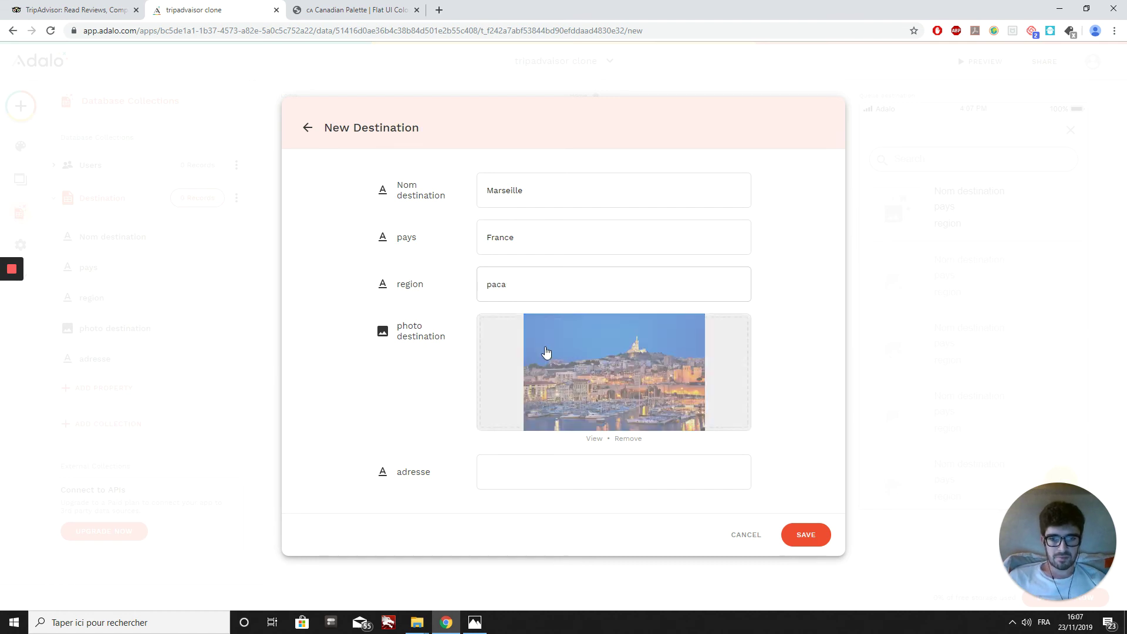
Step: Enter 'Vieux port' as the address, save the Marseille record, and close the Destination table
{"action": "left_click", "coordinate": [506, 468]}
{"action": "type", "text": "Vieux port"}
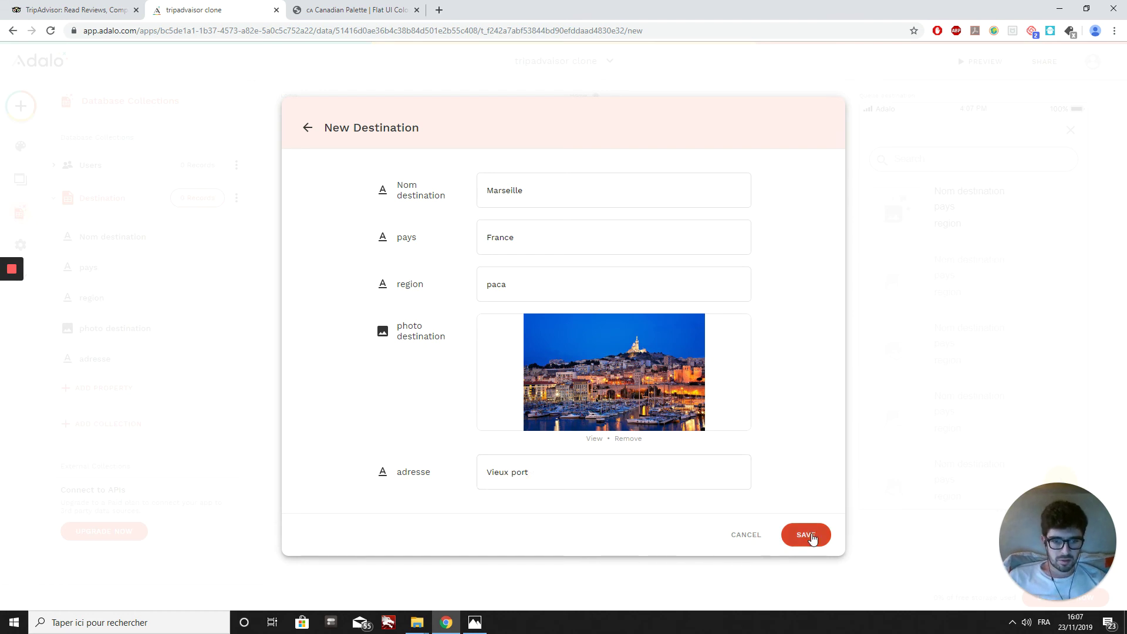
{"action": "left_click", "coordinate": [812, 536]}
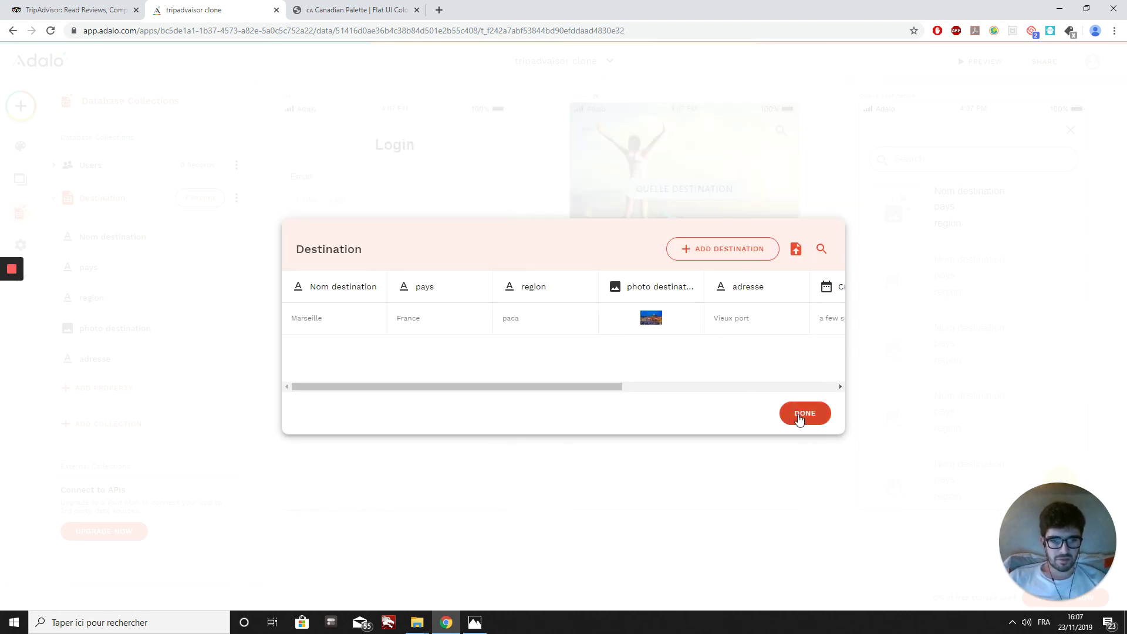
{"action": "left_click_drag", "start_coordinate": [485, 387], "coordinate": [728, 399]}
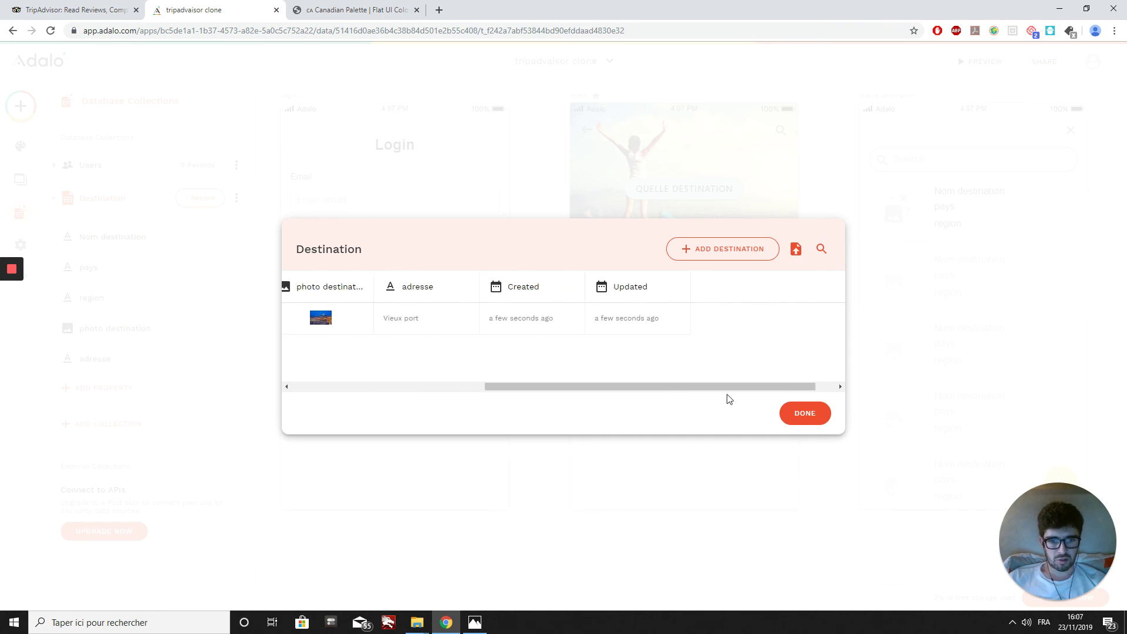
{"action": "left_click", "coordinate": [804, 414]}
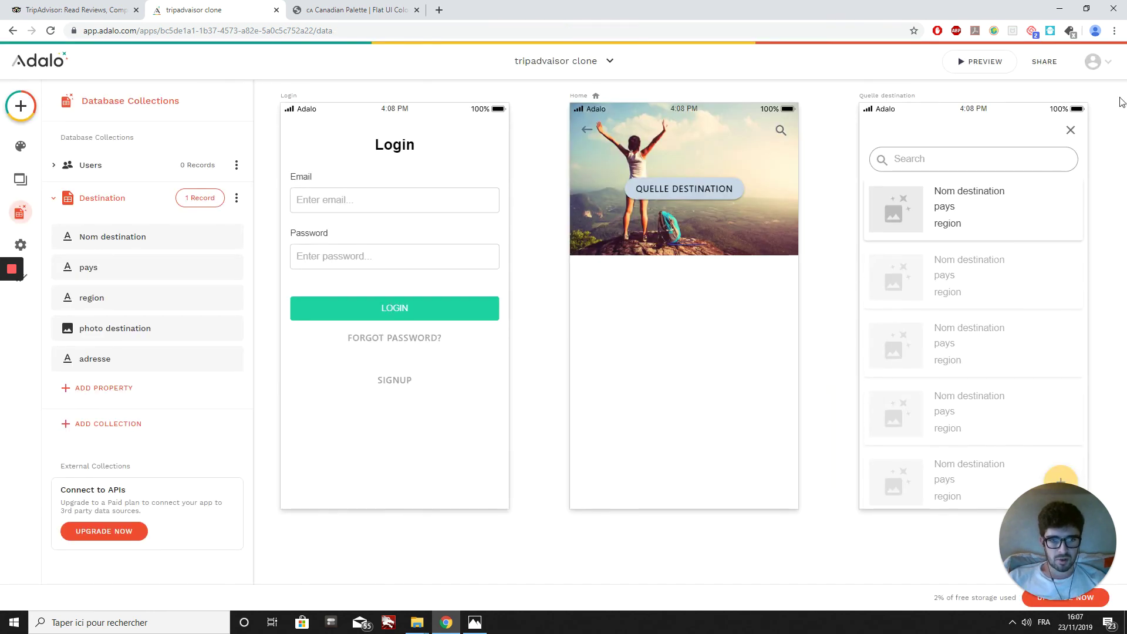
Step: Launch the app preview and enter the test user's full name on the signup form
{"action": "left_click", "coordinate": [962, 63]}
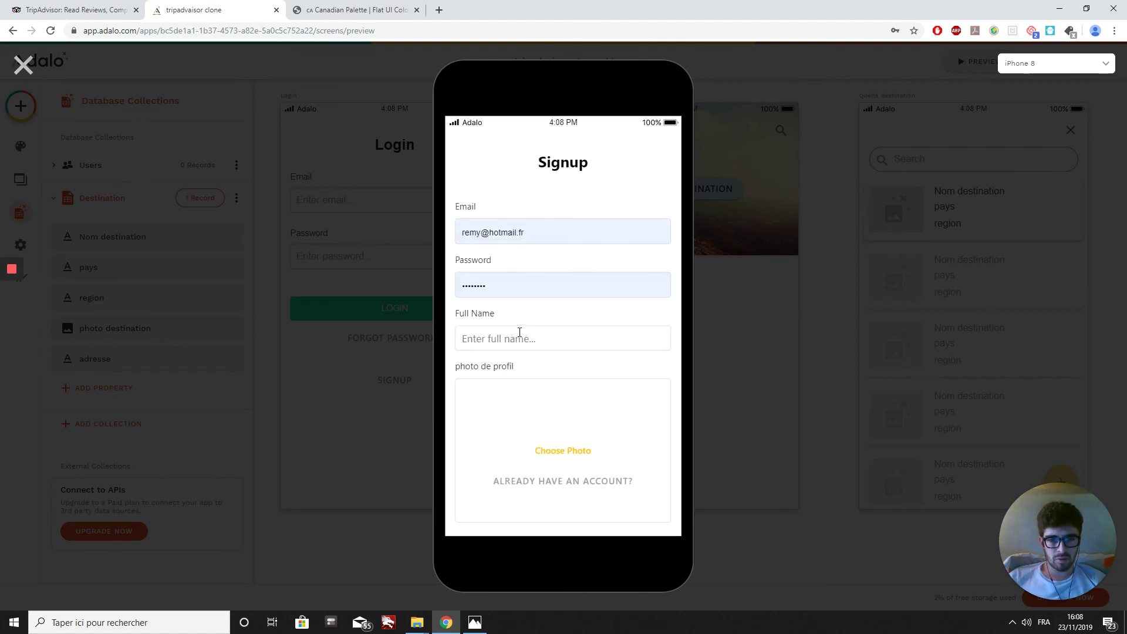
{"action": "left_click", "coordinate": [507, 339]}
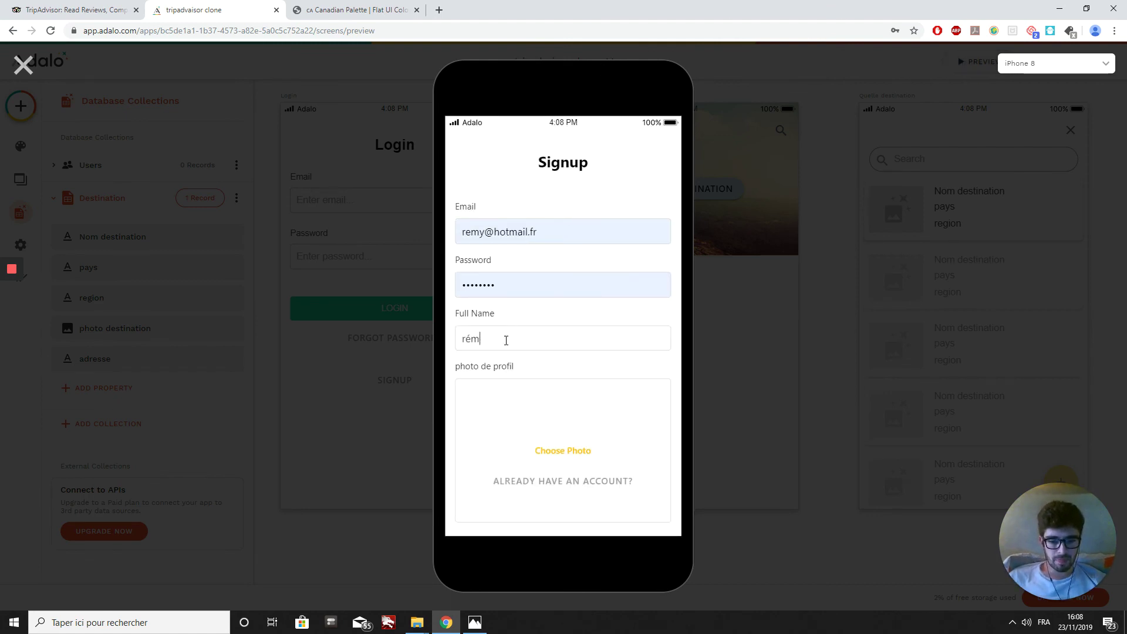
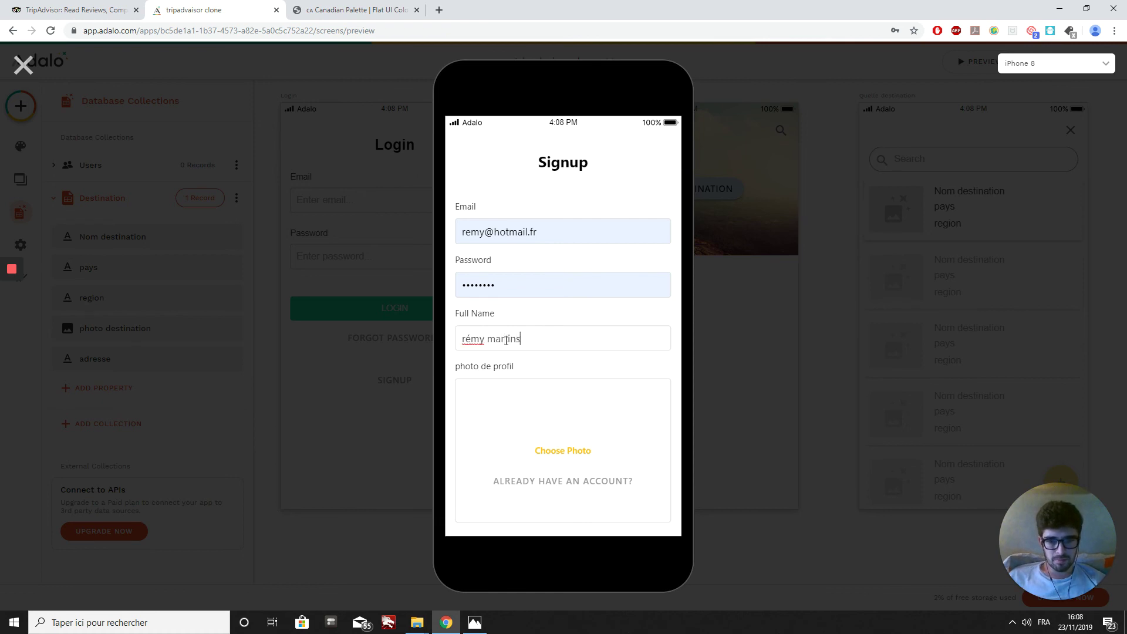
Step: Pick 'photo profil 3' from the photo de profil folder as profile photo and submit the signup
{"action": "left_click", "coordinate": [561, 421]}
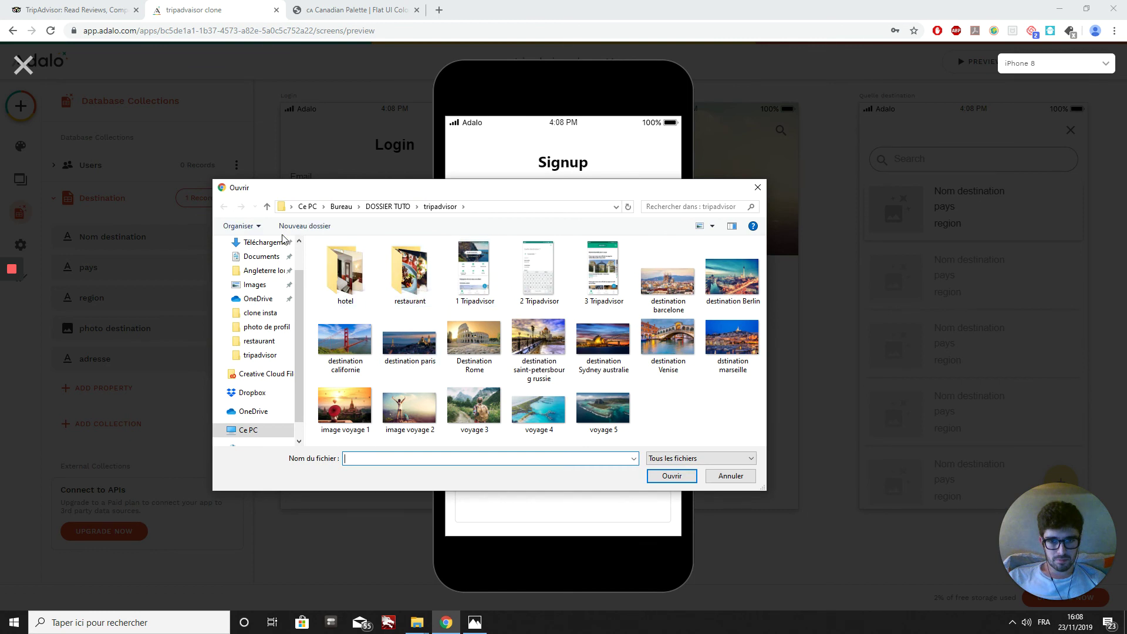
{"action": "left_click", "coordinate": [386, 206]}
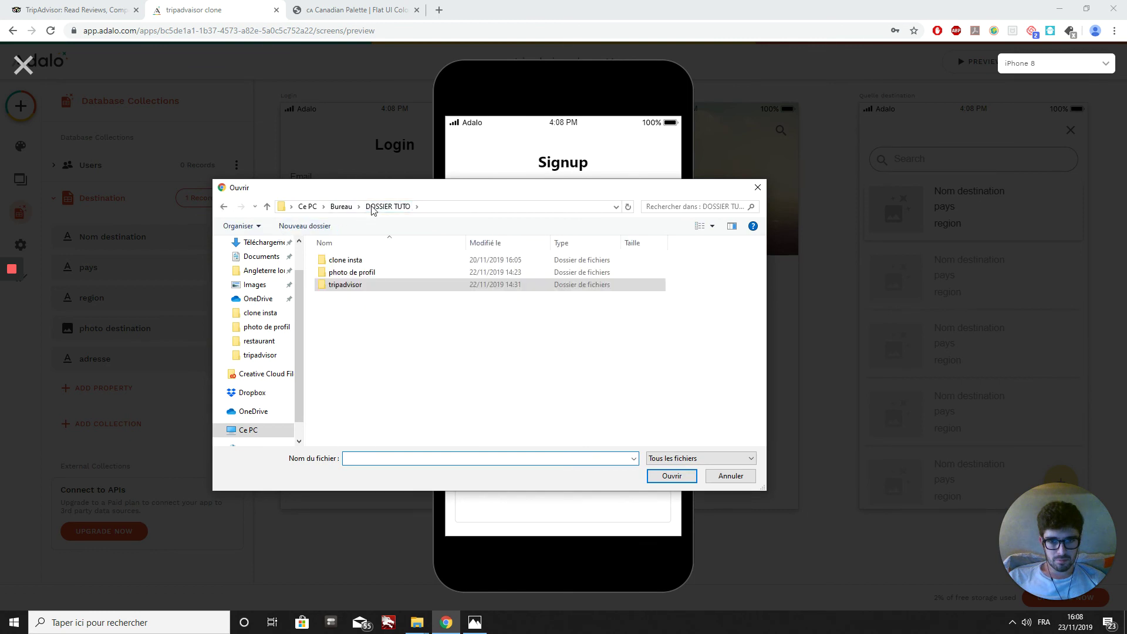
{"action": "double_click", "coordinate": [345, 274]}
{"action": "left_click", "coordinate": [473, 276]}
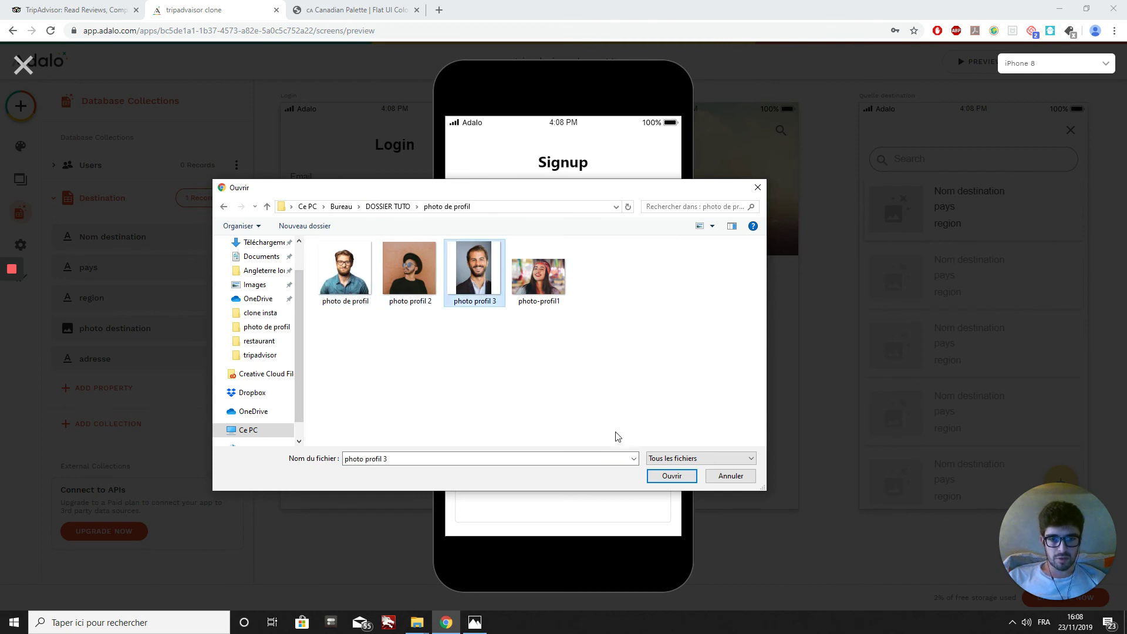
{"action": "left_click", "coordinate": [670, 476]}
{"action": "scroll", "coordinate": [604, 405], "scroll_direction": "down", "scroll_amount": 1}
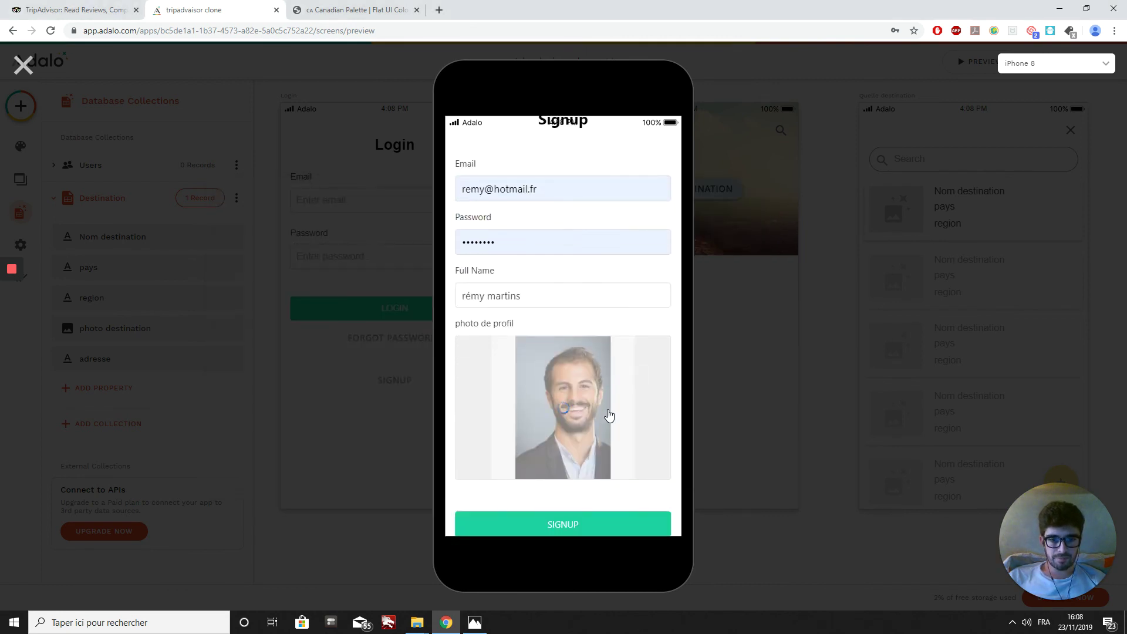
{"action": "scroll", "coordinate": [605, 502], "scroll_direction": "down", "scroll_amount": 1}
{"action": "left_click", "coordinate": [603, 525]}
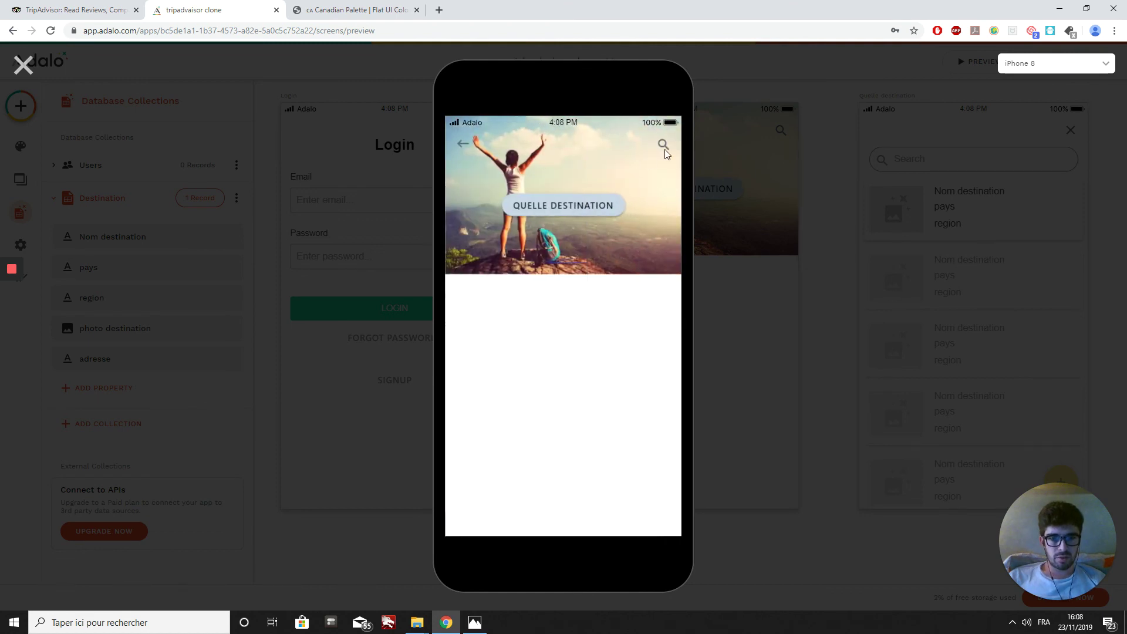
Step: Check that Marseille appears on the preview's Quelle destination screen, then exit the preview
{"action": "left_click", "coordinate": [592, 211]}
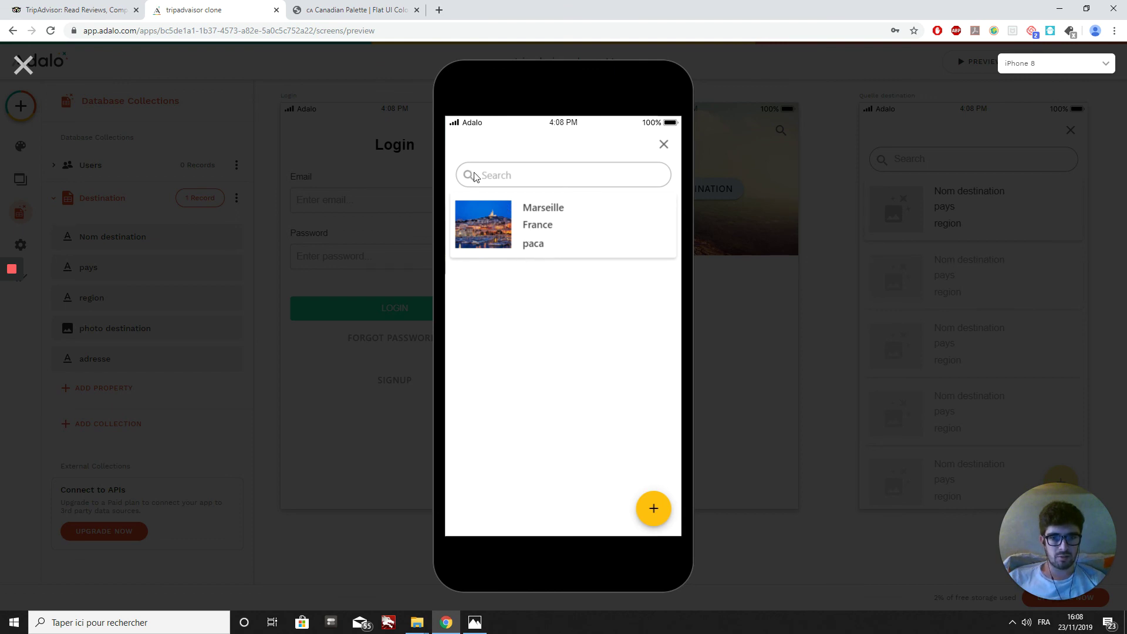
{"action": "left_click", "coordinate": [664, 144]}
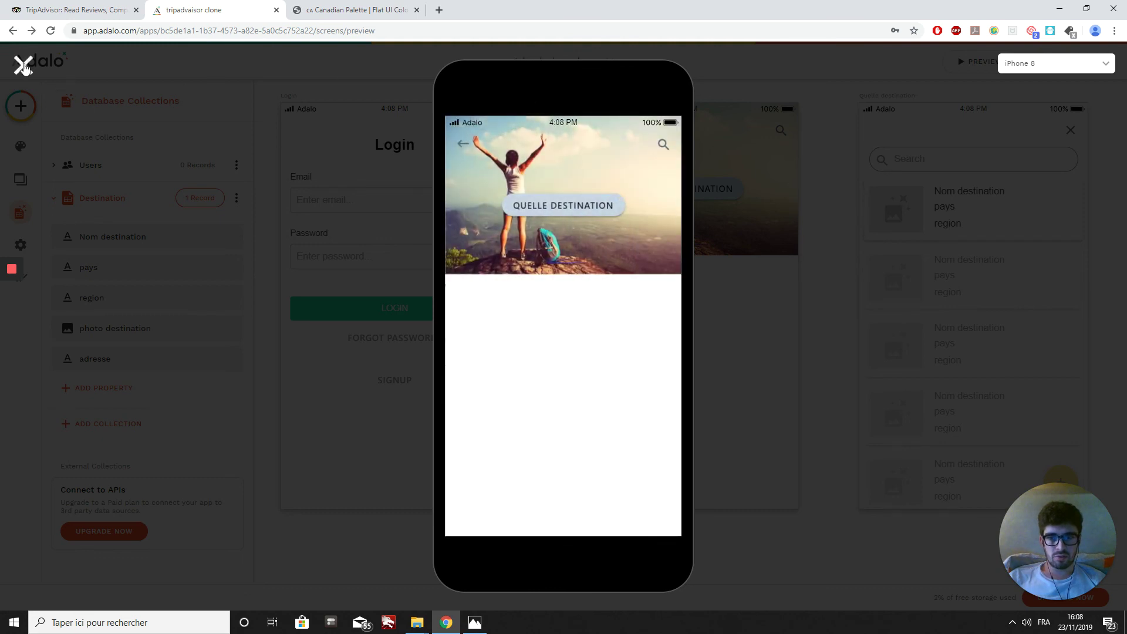
{"action": "left_click", "coordinate": [24, 64]}
{"action": "left_click", "coordinate": [15, 212]}
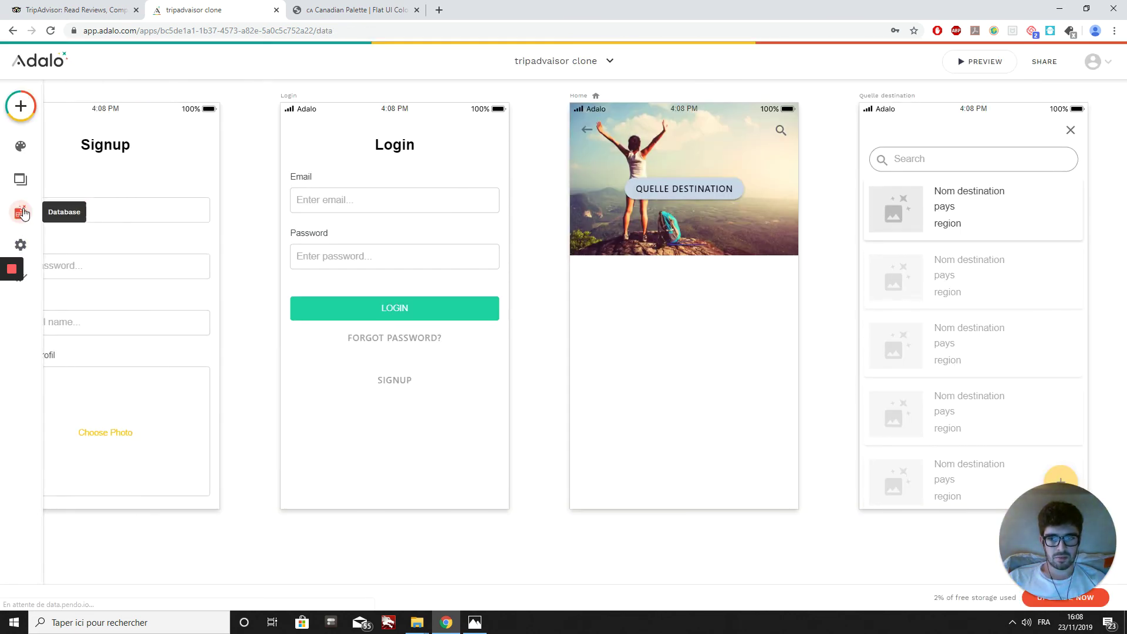
Step: Add a new Destination record and load 'destination Sydney australie' from the tripadvisor folder as its photo
{"action": "left_click", "coordinate": [15, 213]}
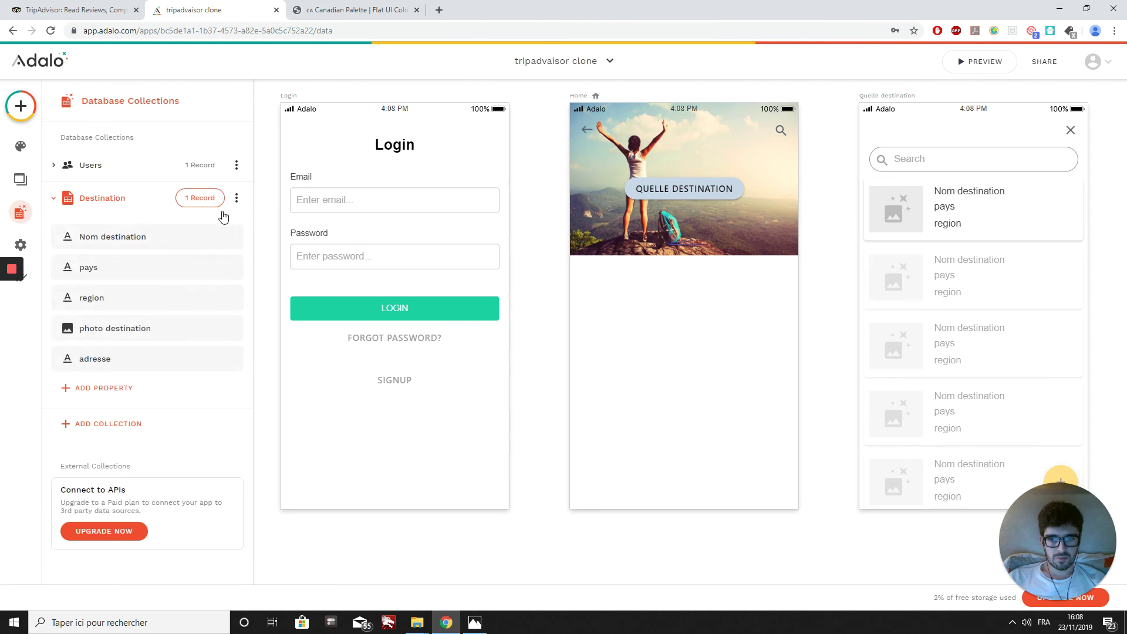
{"action": "left_click", "coordinate": [205, 200]}
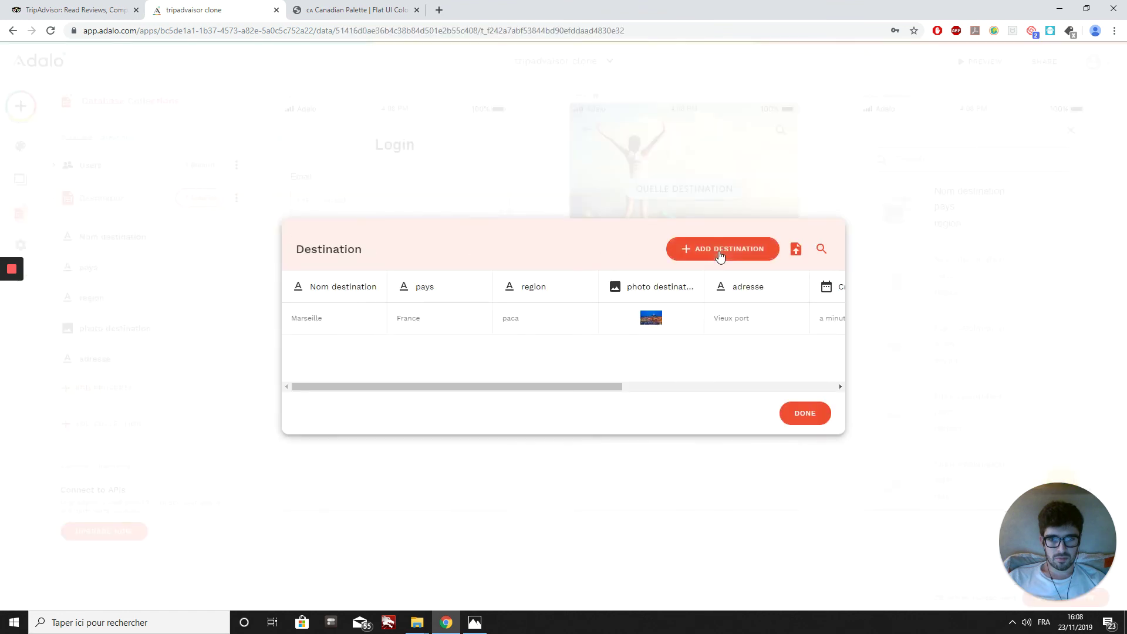
{"action": "left_click", "coordinate": [721, 249]}
{"action": "left_click", "coordinate": [537, 398]}
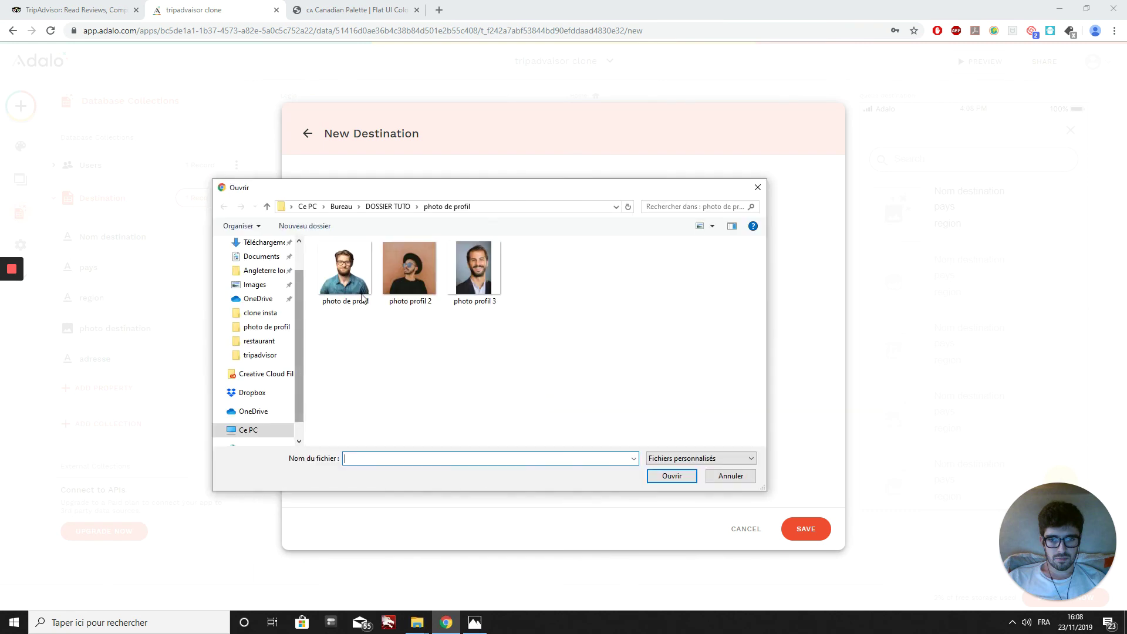
{"action": "left_click", "coordinate": [376, 206]}
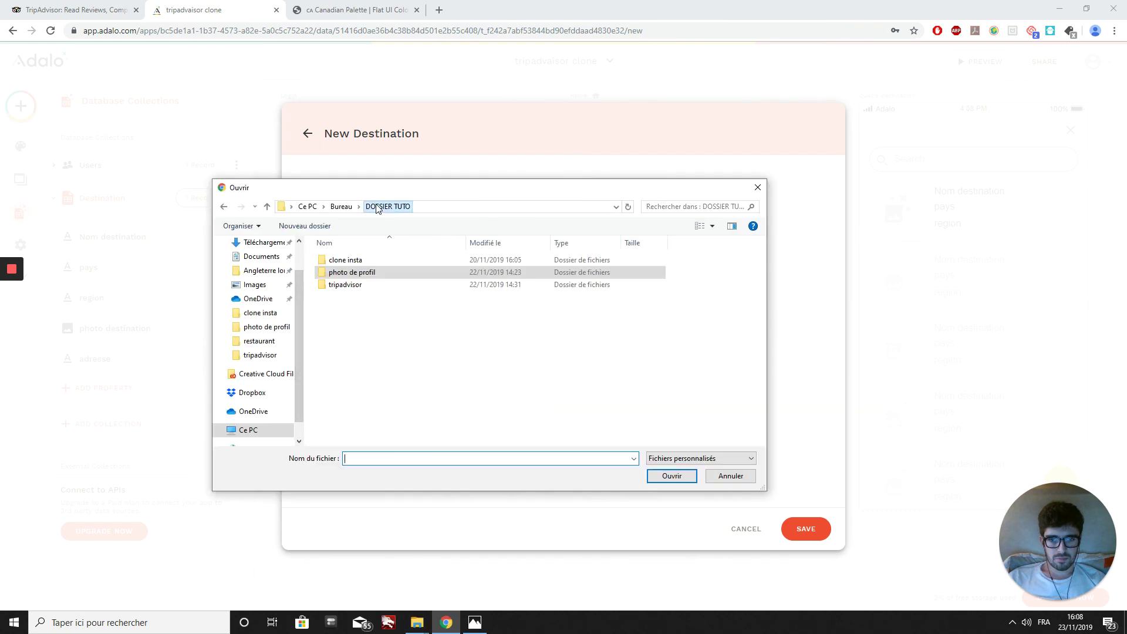
{"action": "double_click", "coordinate": [345, 285]}
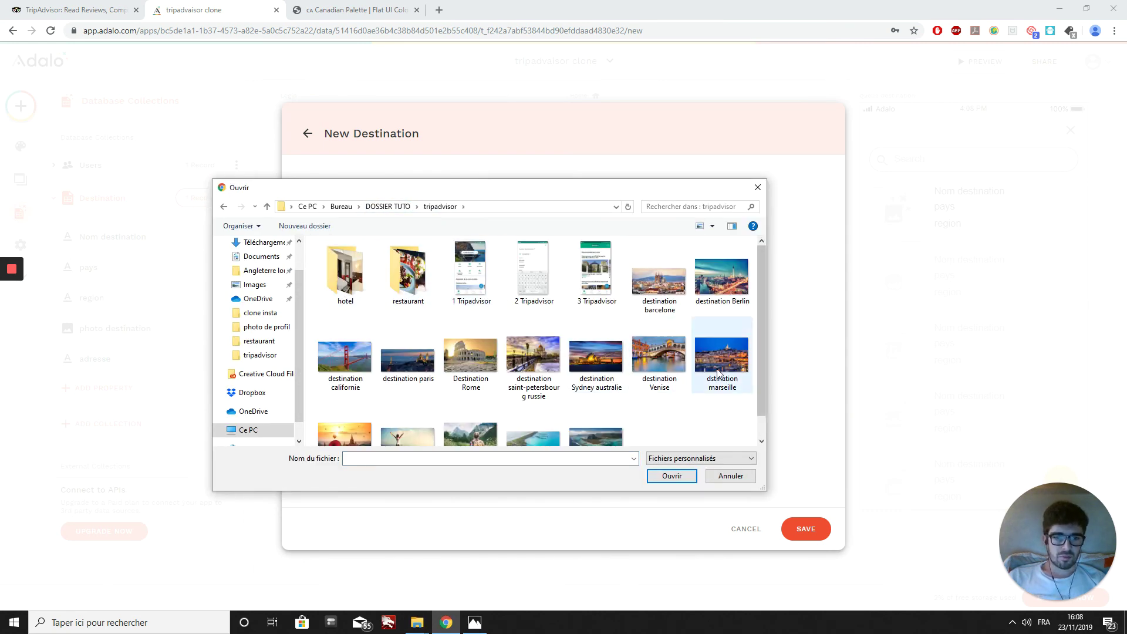
{"action": "left_click", "coordinate": [590, 358]}
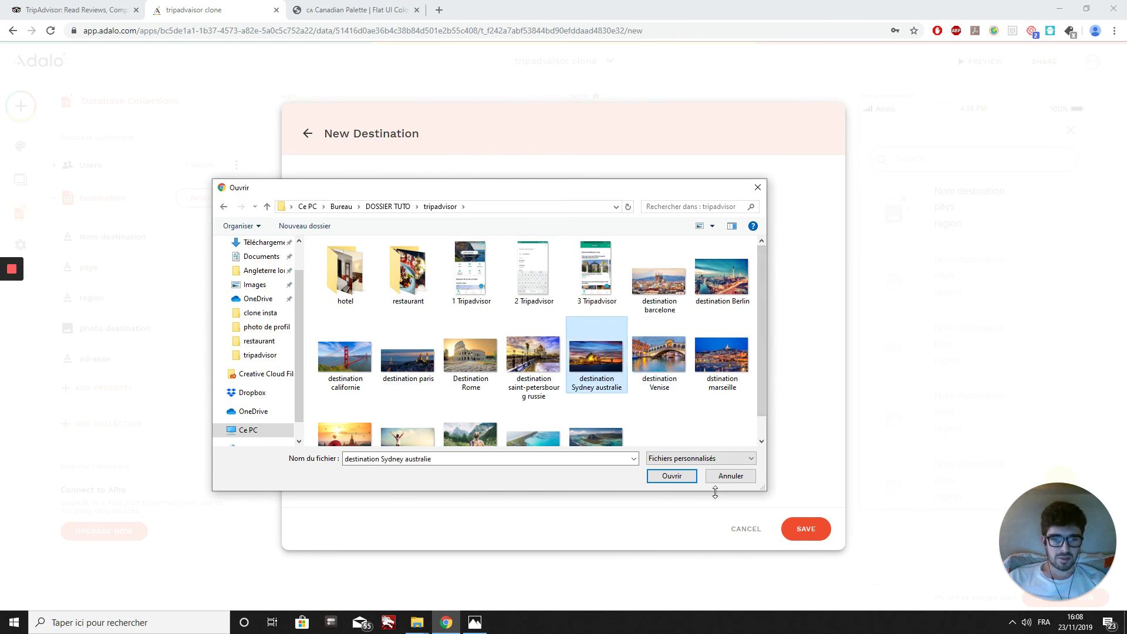
{"action": "left_click", "coordinate": [672, 476]}
{"action": "left_click", "coordinate": [540, 194]}
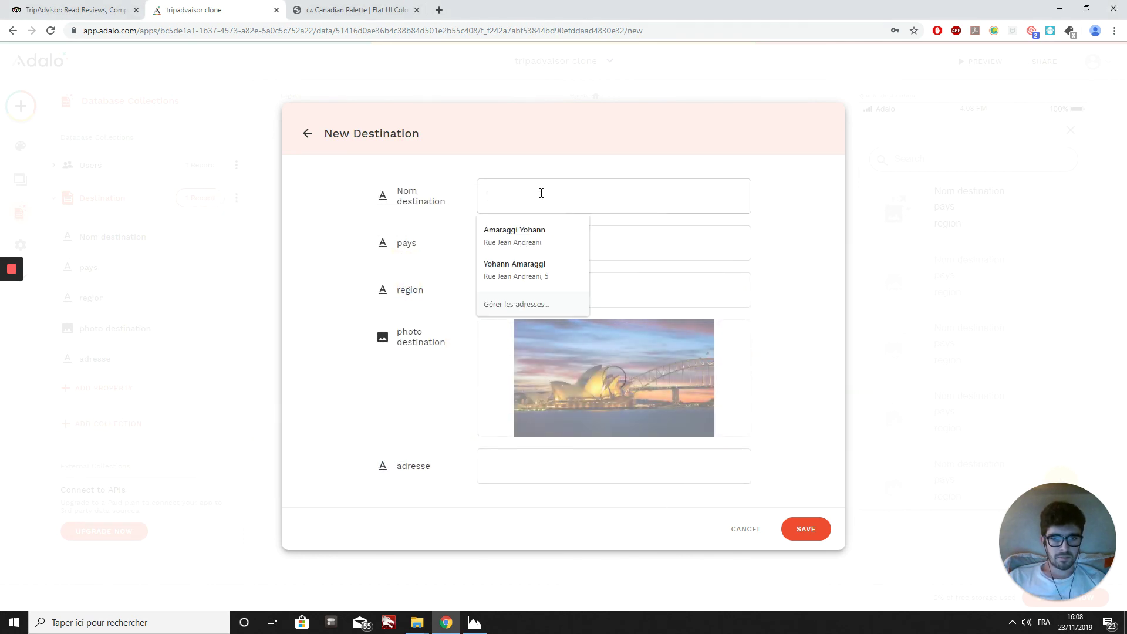
Step: Fill in Sydney, Australie and address 'Theatre de sydney', save the record, and close the list
{"action": "type", "text": "s"}
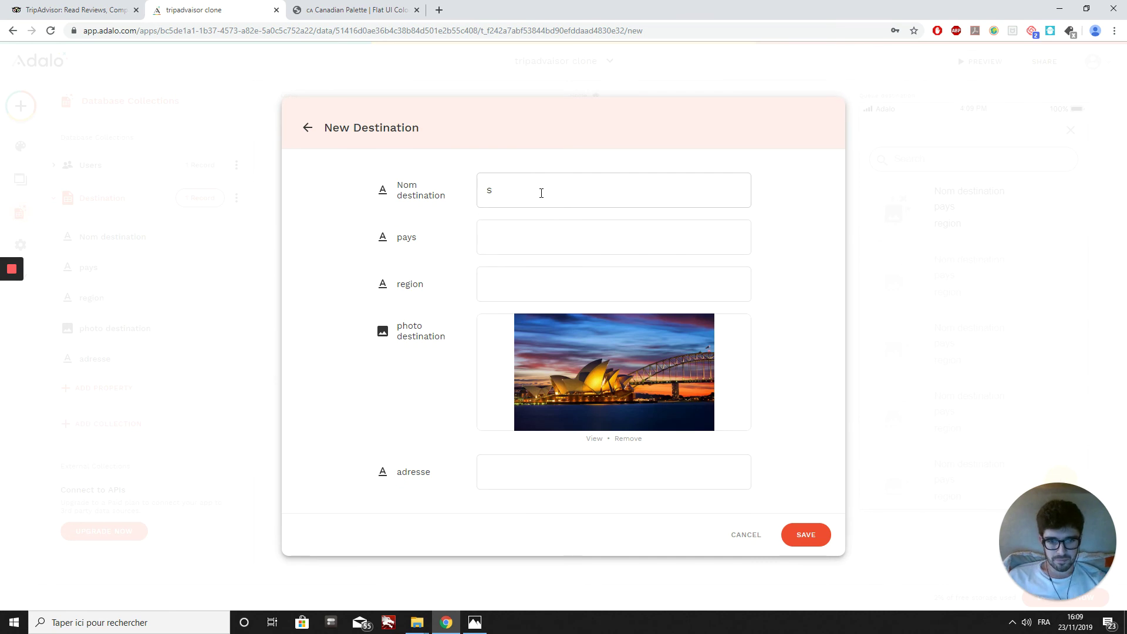
{"action": "type", "text": "ydney"}
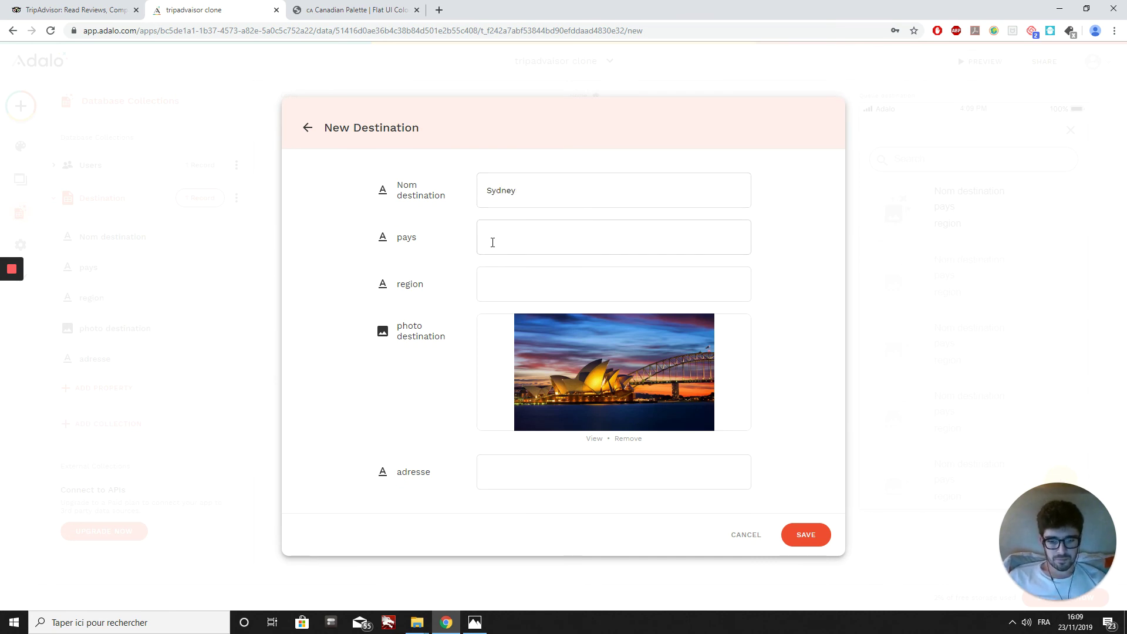
{"action": "left_click", "coordinate": [492, 242]}
{"action": "type", "text": "Austr"}
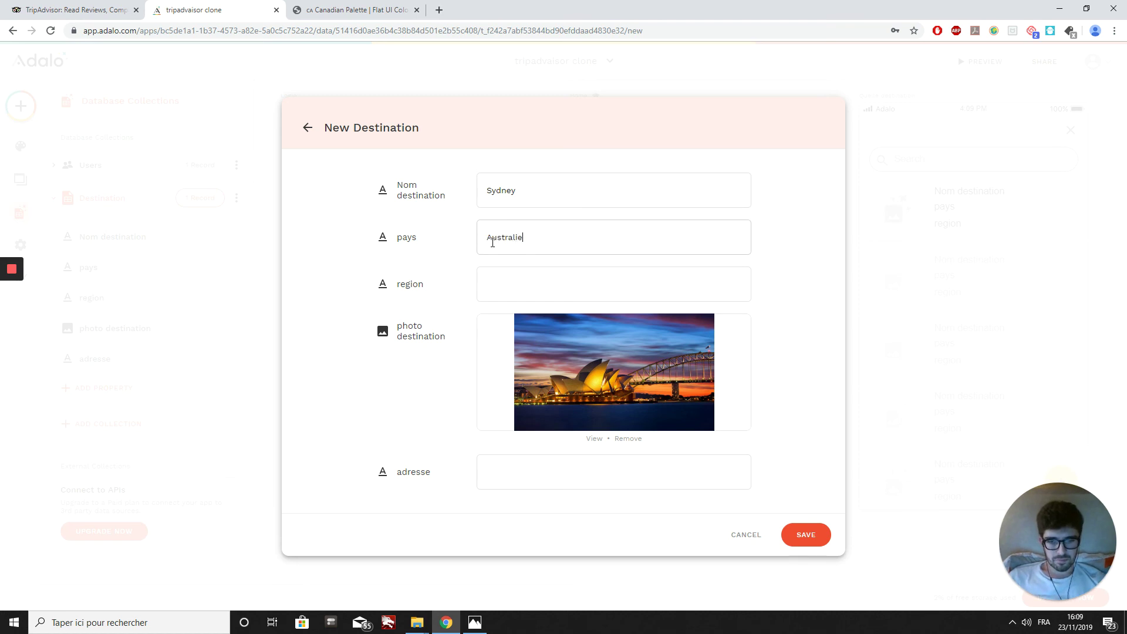
{"action": "type", "text": "alie"}
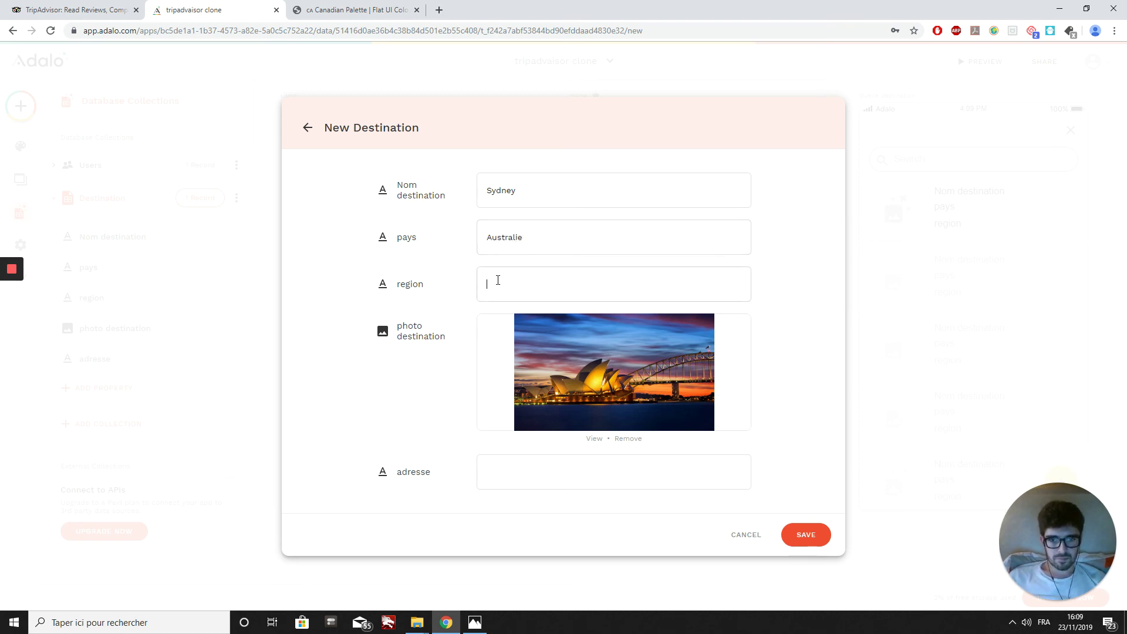
{"action": "type", "text": "..."}
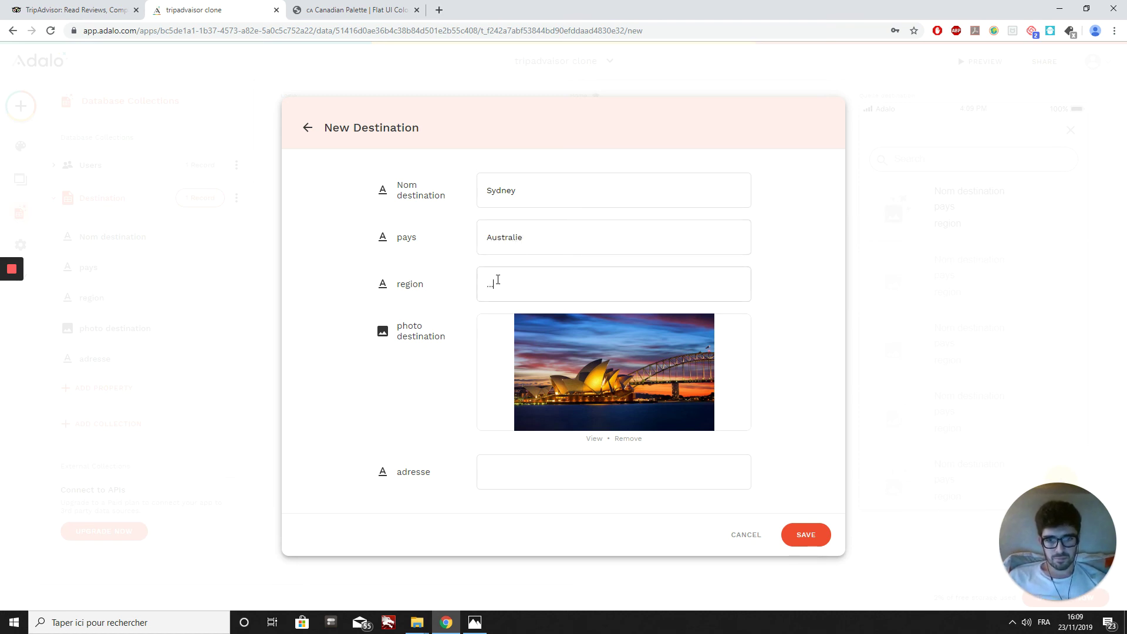
{"action": "left_click", "coordinate": [495, 472]}
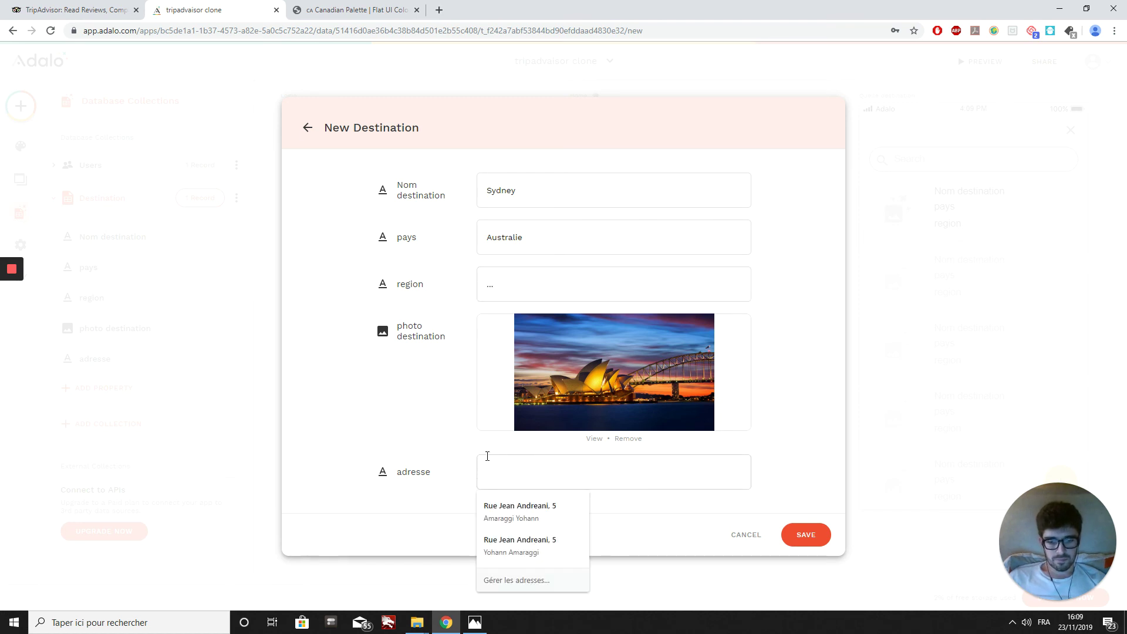
{"action": "type", "text": "Theatre d"}
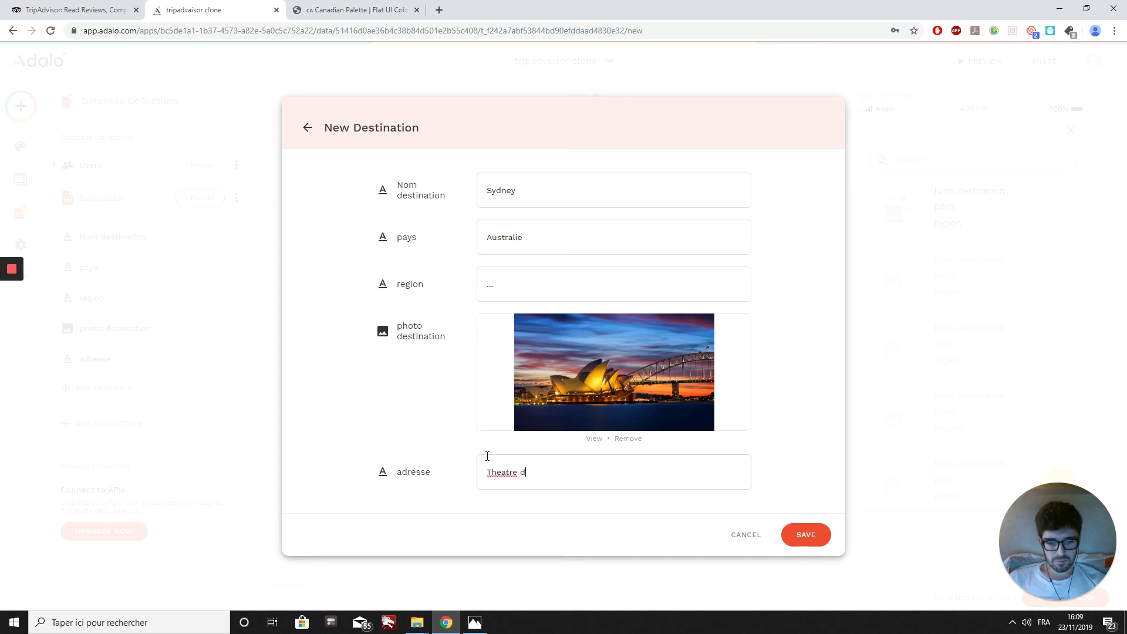
{"action": "type", "text": "e sydney"}
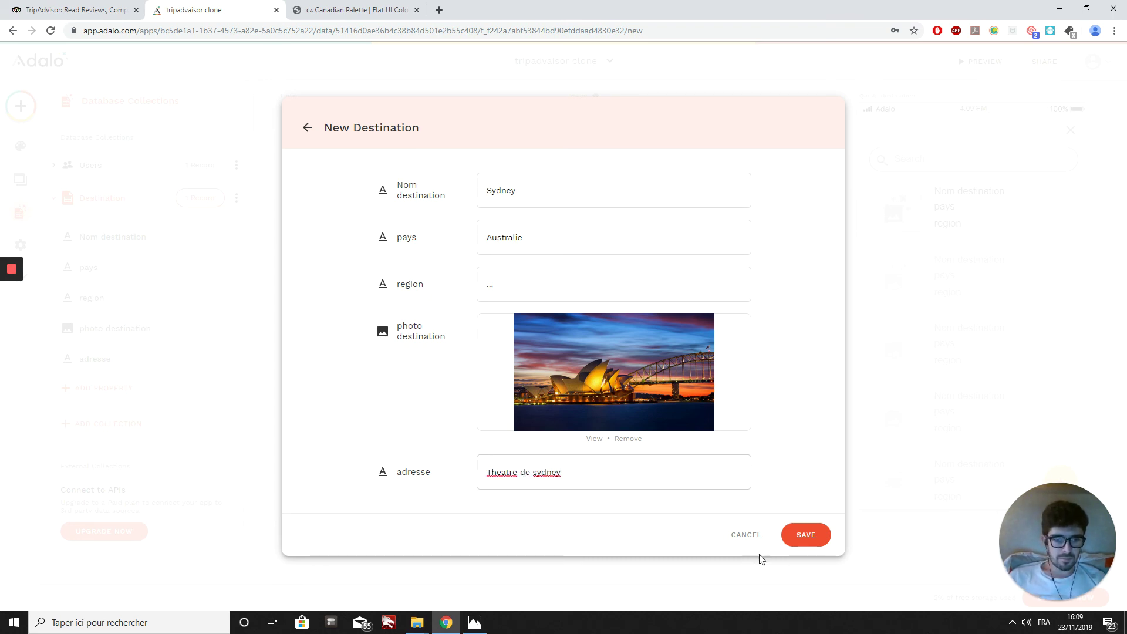
{"action": "left_click", "coordinate": [797, 536]}
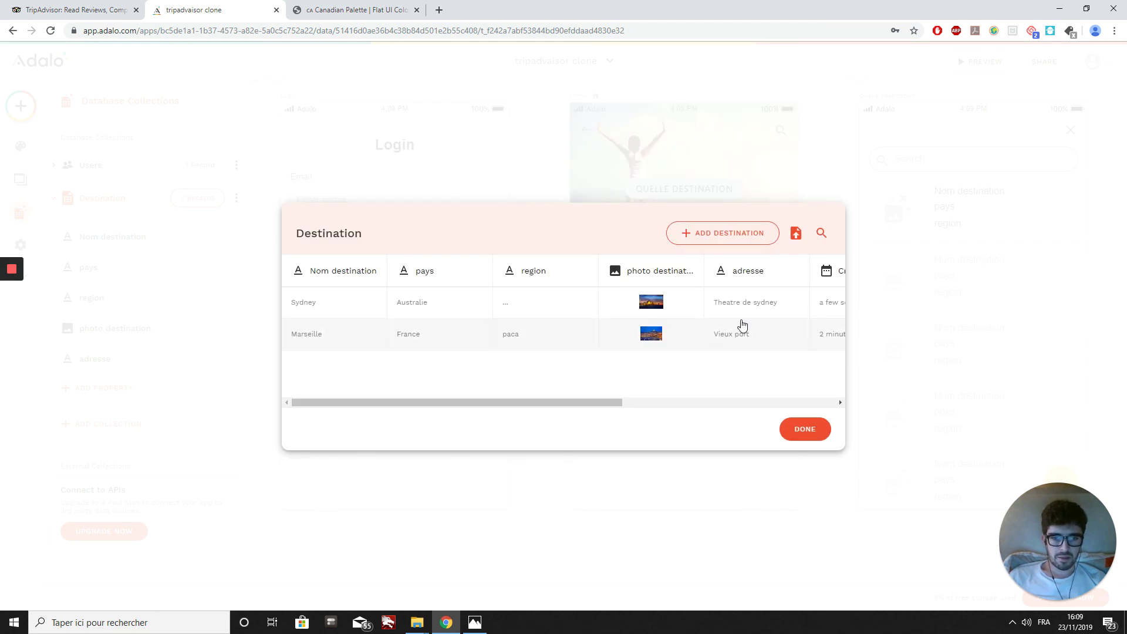
{"action": "left_click", "coordinate": [806, 429]}
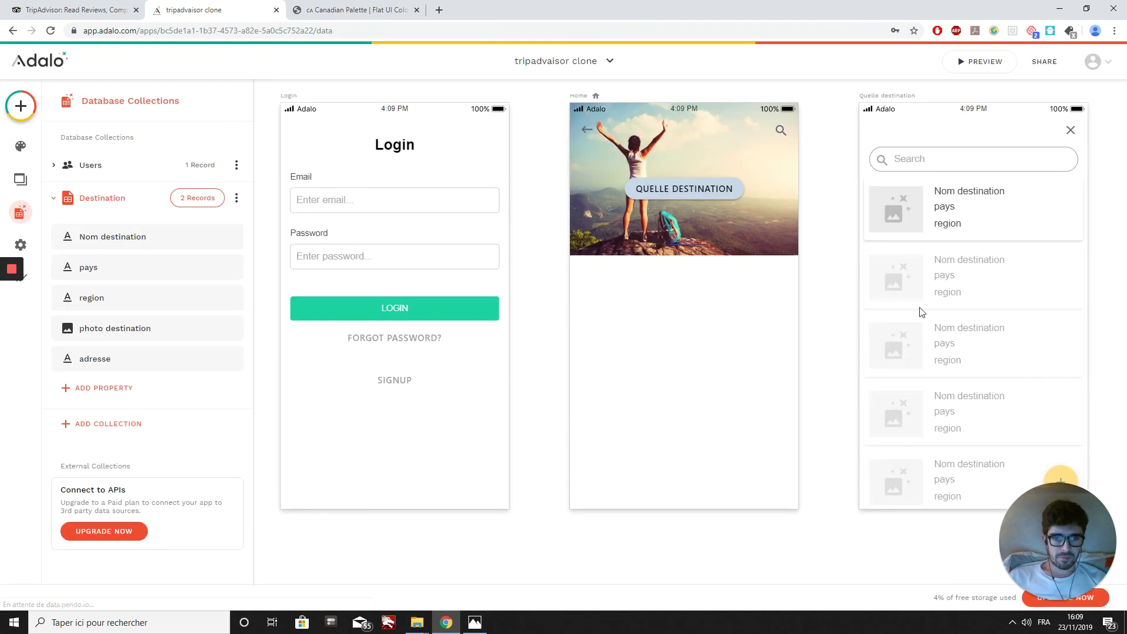
{"action": "left_click", "coordinate": [974, 62]}
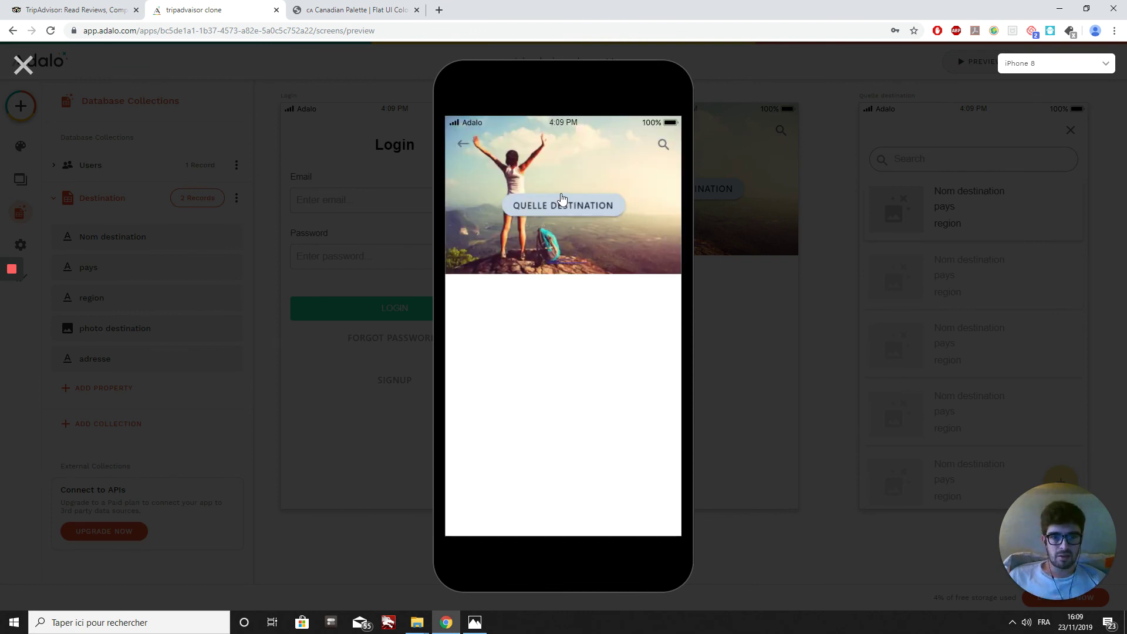
{"action": "left_click", "coordinate": [546, 212]}
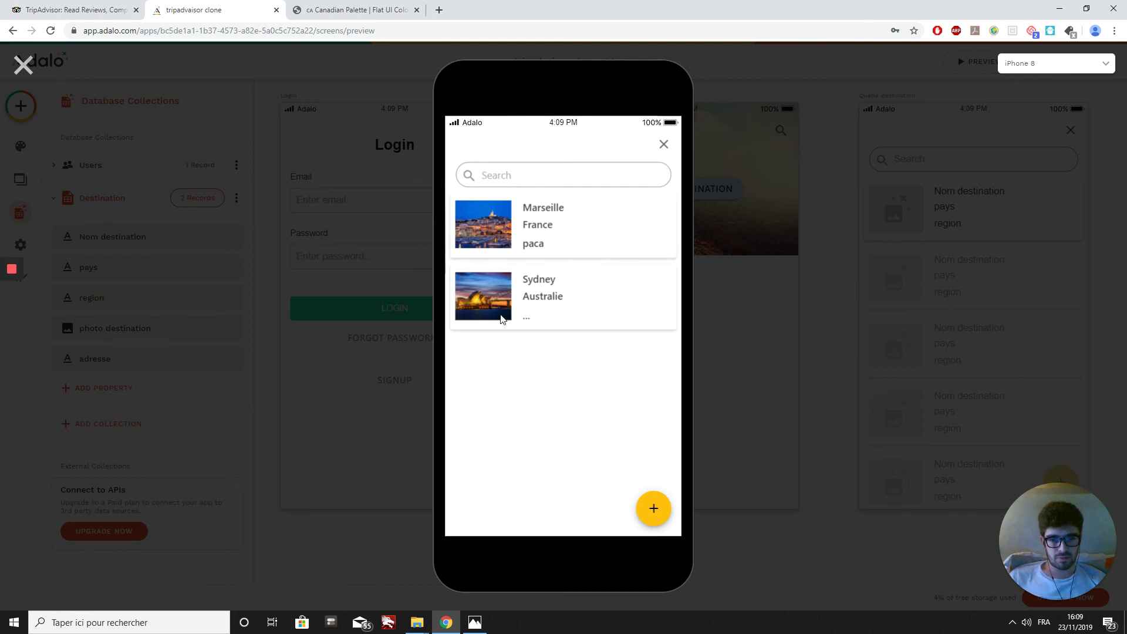
{"action": "left_click", "coordinate": [523, 175]}
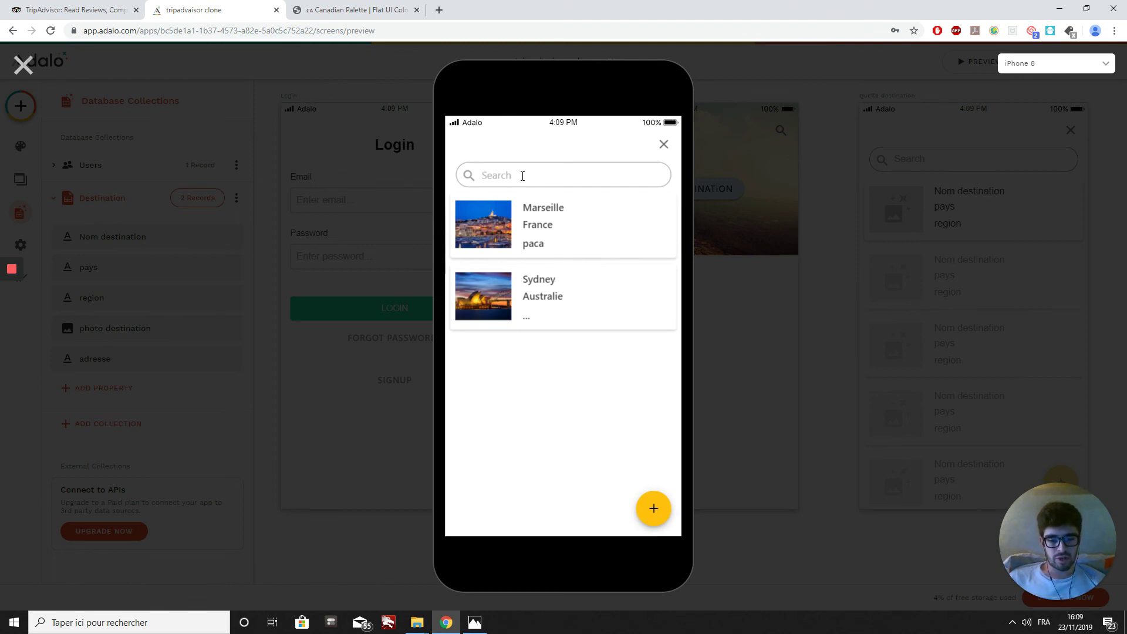
{"action": "type", "text": "Ma"}
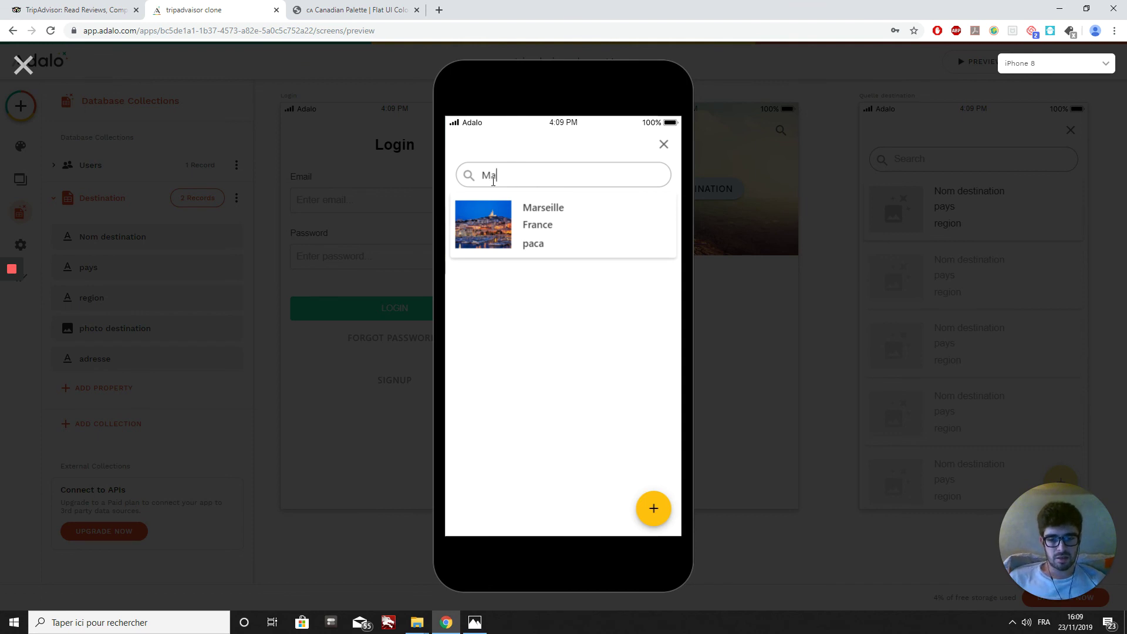
{"action": "type", "text": "rseille"}
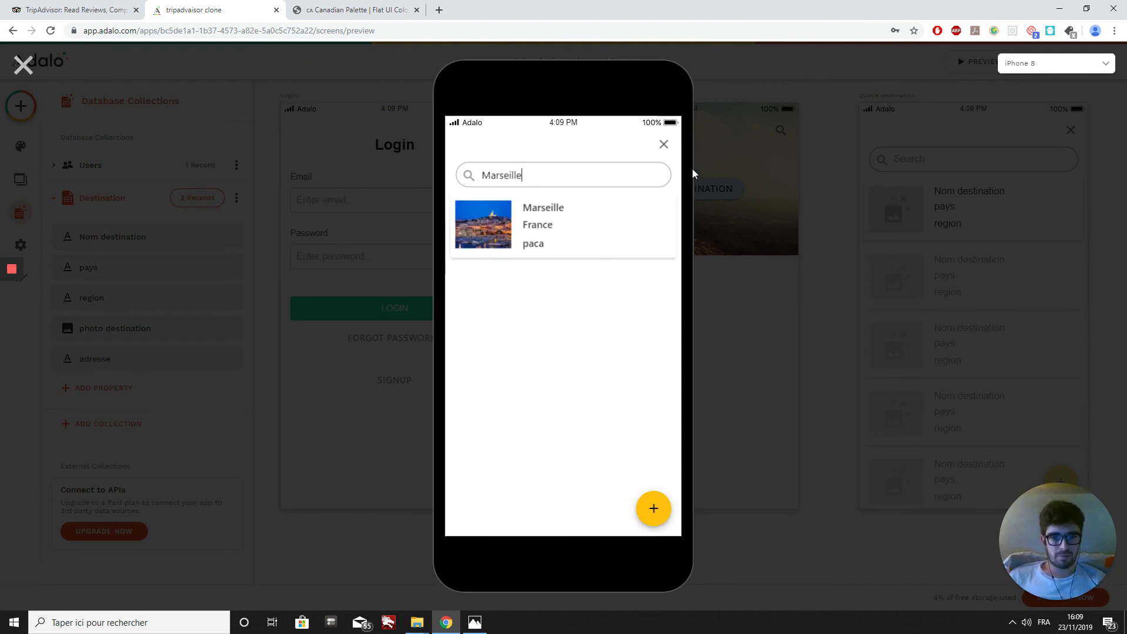
{"action": "left_click", "coordinate": [663, 144]}
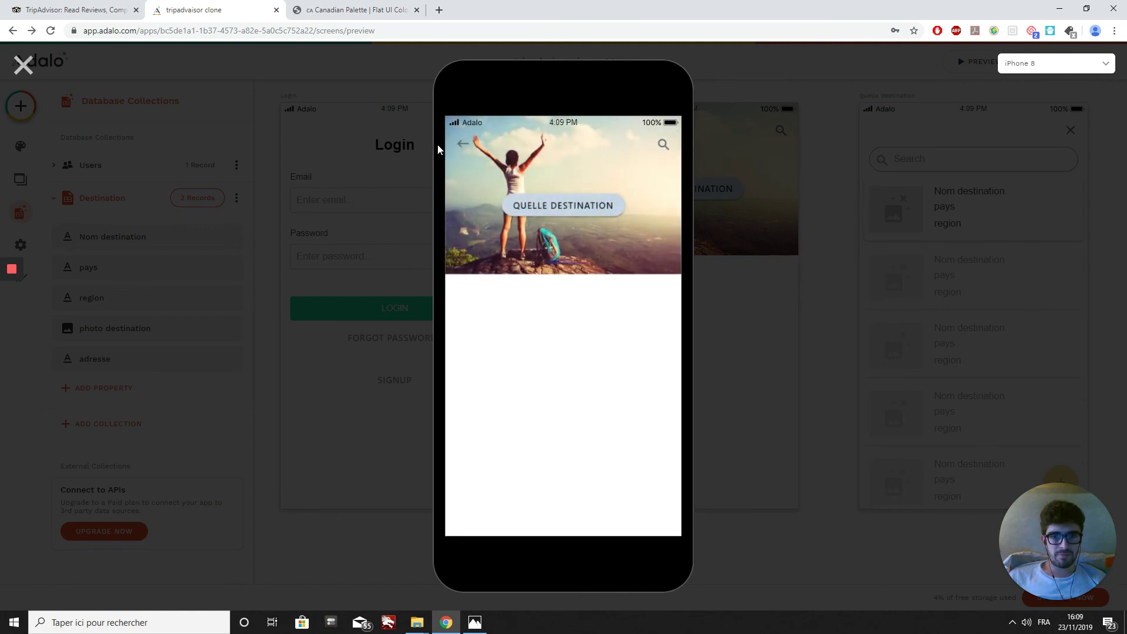
{"action": "left_click", "coordinate": [463, 145]}
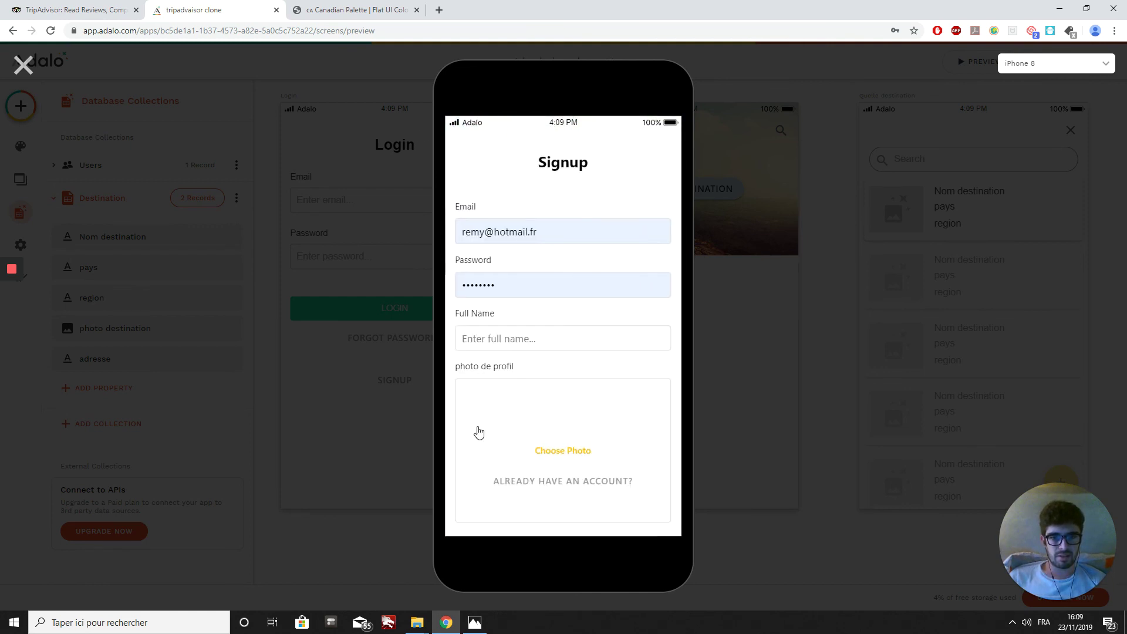
{"action": "left_click", "coordinate": [24, 65]}
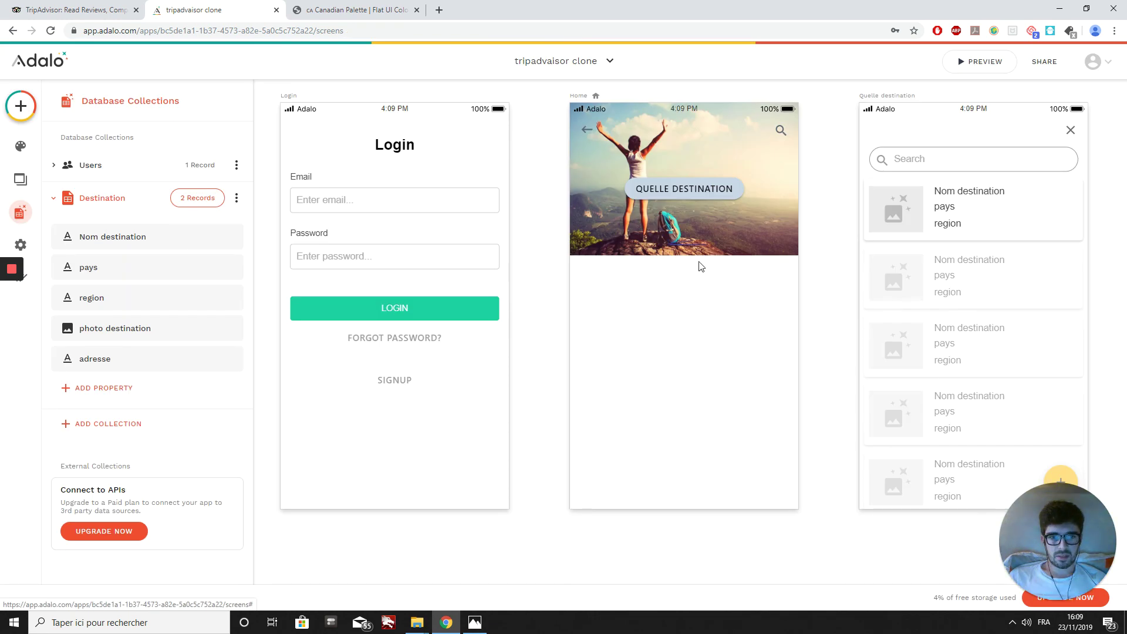
Step: Give the Home screen's search icon a Link action to the Quelle destination screen
{"action": "left_click", "coordinate": [780, 130]}
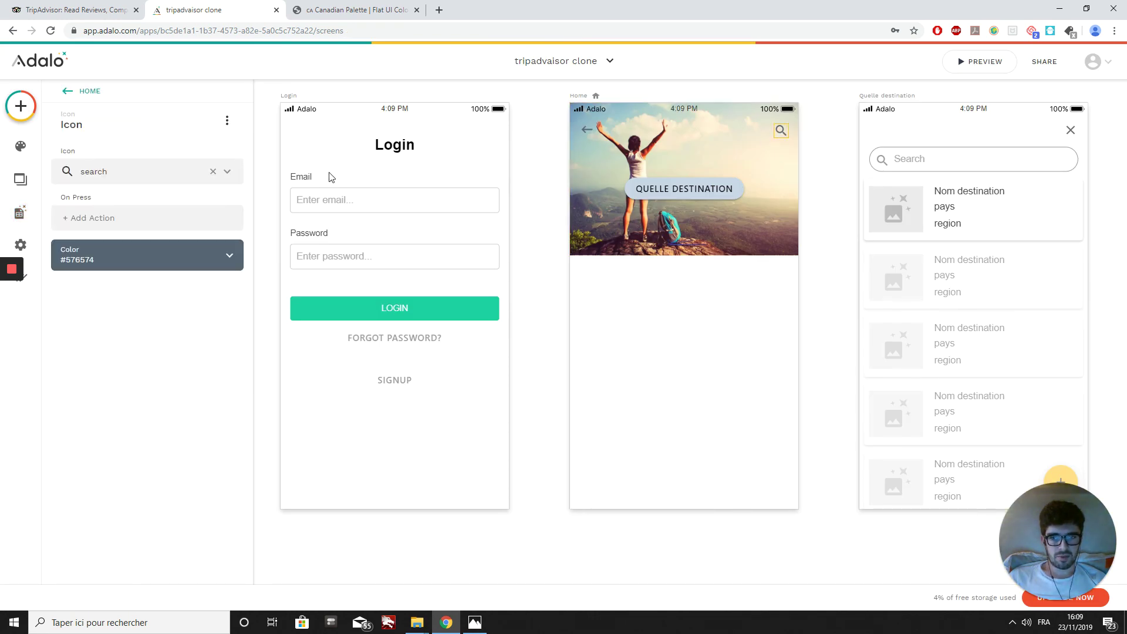
{"action": "left_click", "coordinate": [148, 218]}
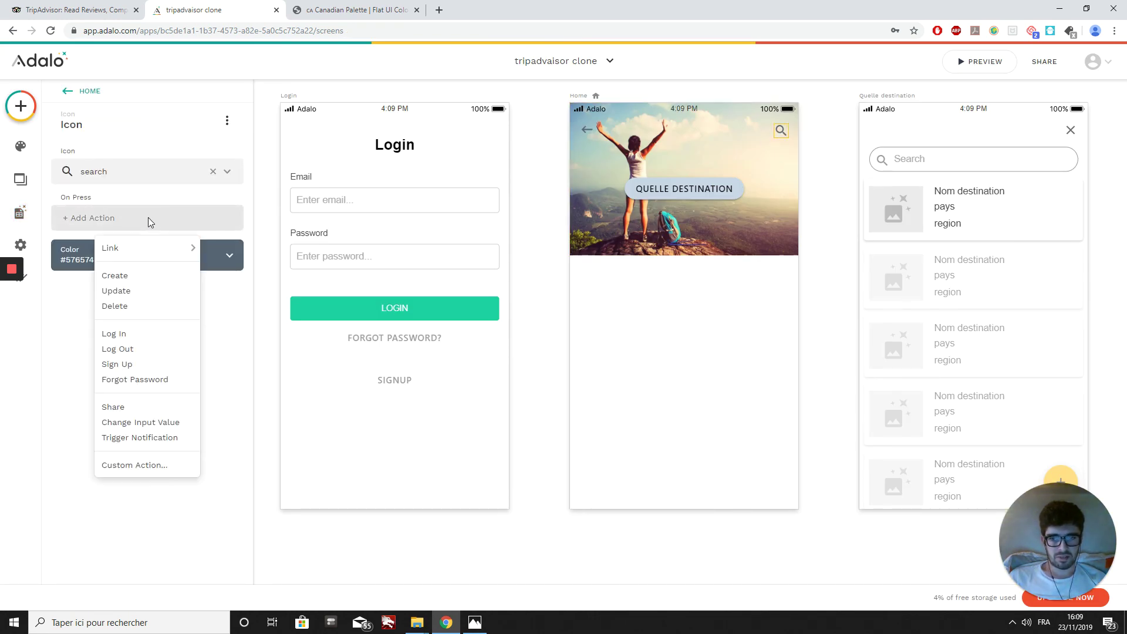
{"action": "mouse_move", "coordinate": [150, 247]}
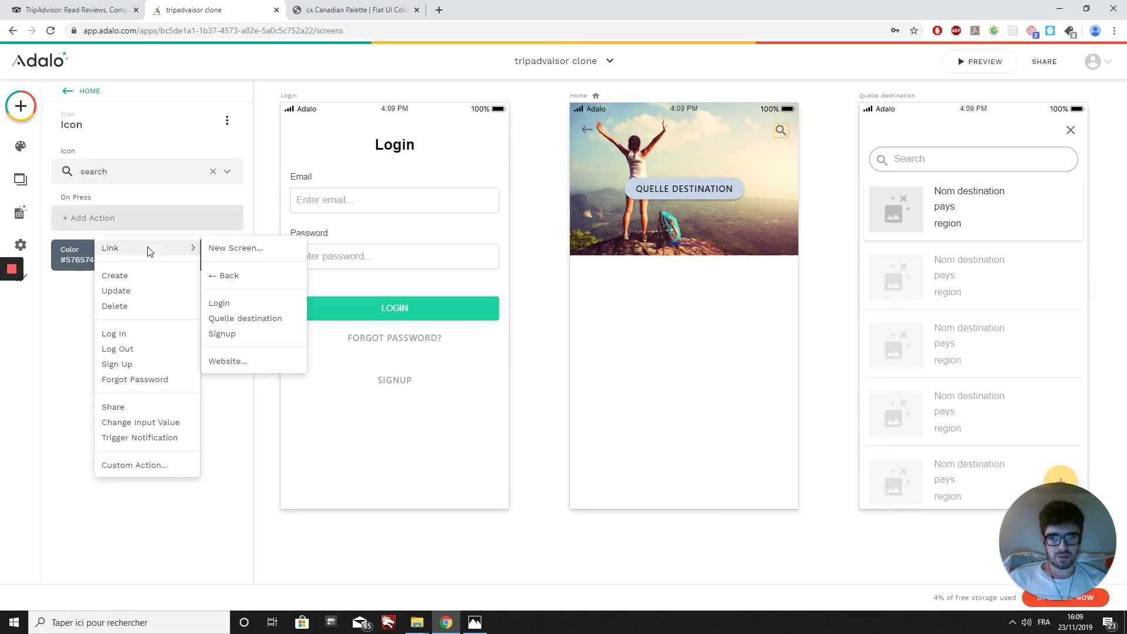
{"action": "left_click", "coordinate": [268, 320]}
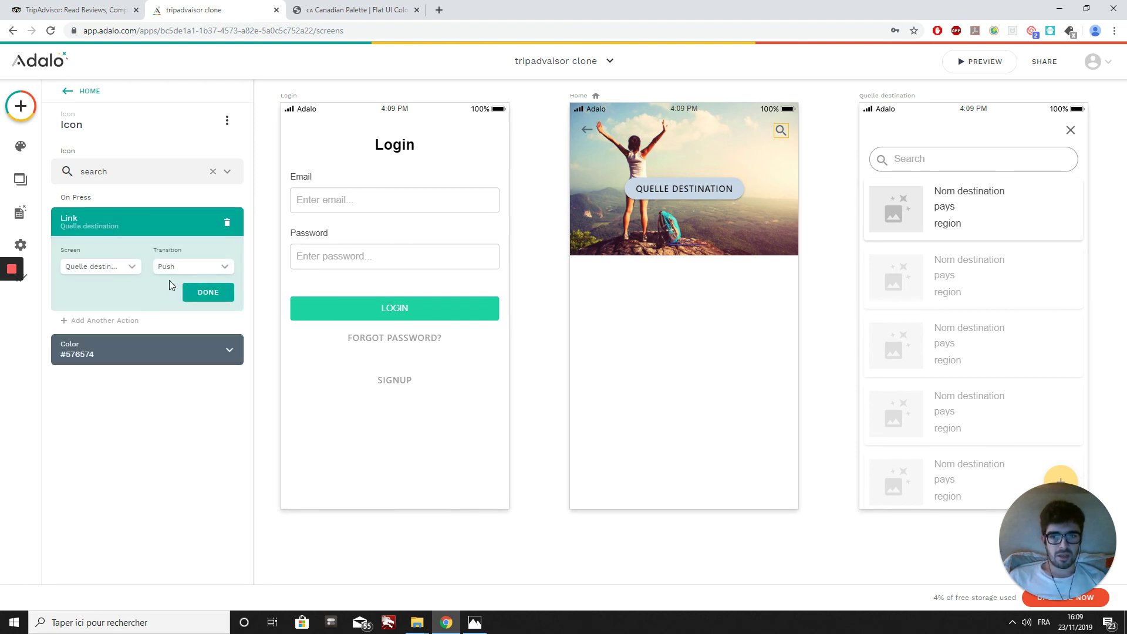
{"action": "left_click", "coordinate": [206, 292]}
{"action": "left_click", "coordinate": [550, 309]}
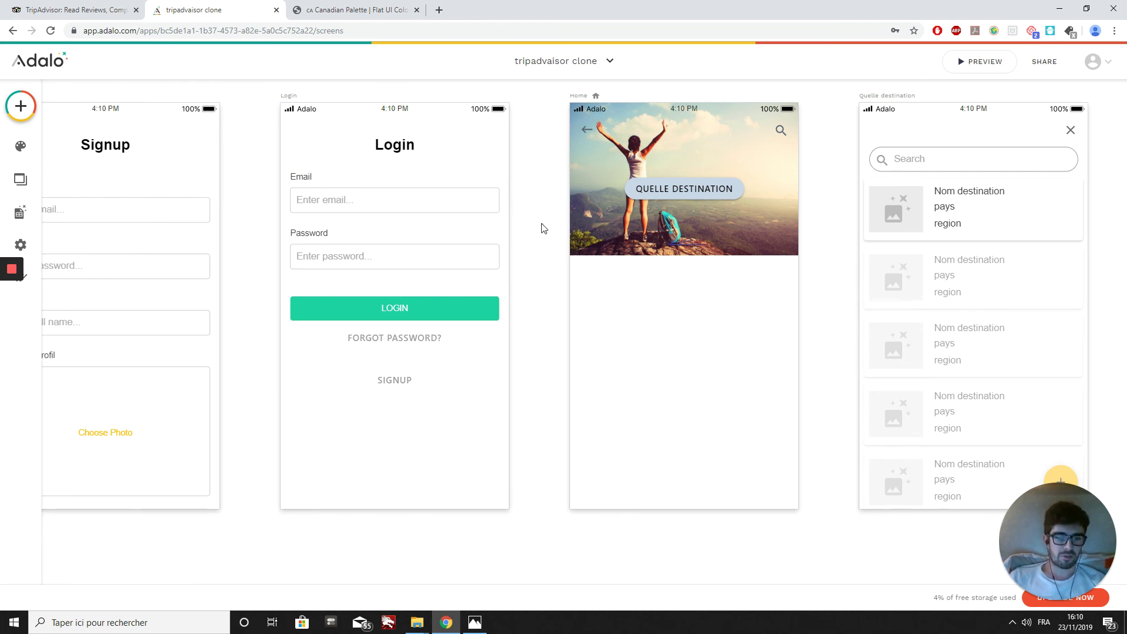
{"action": "scroll", "coordinate": [542, 228], "scroll_direction": "right", "scroll_amount": 2}
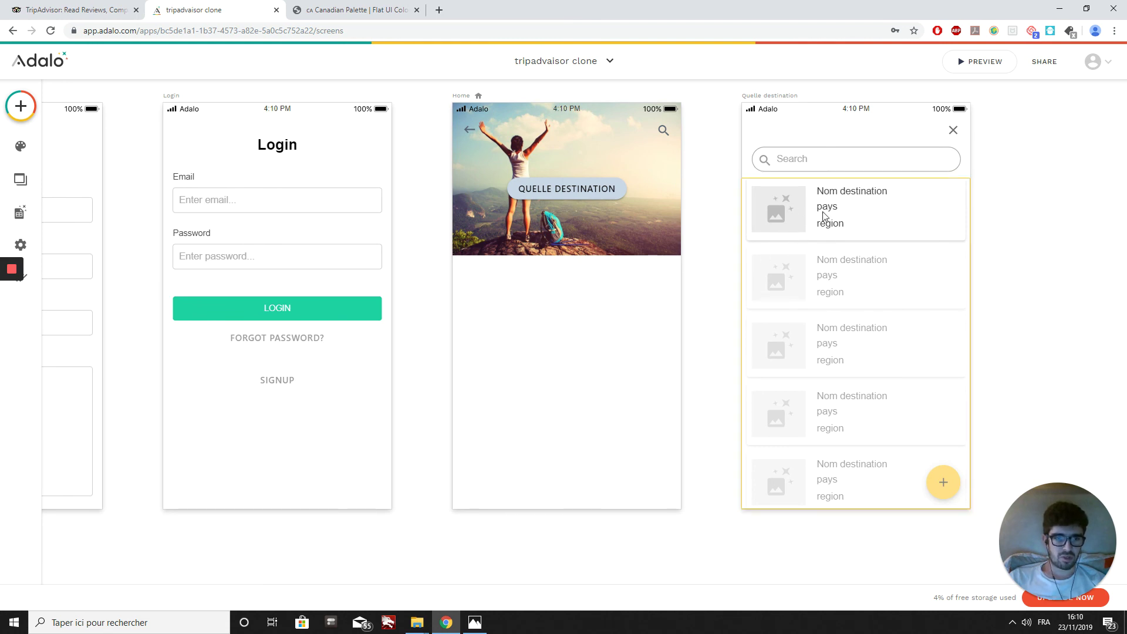
{"action": "scroll", "coordinate": [795, 222], "scroll_direction": "right", "scroll_amount": 1}
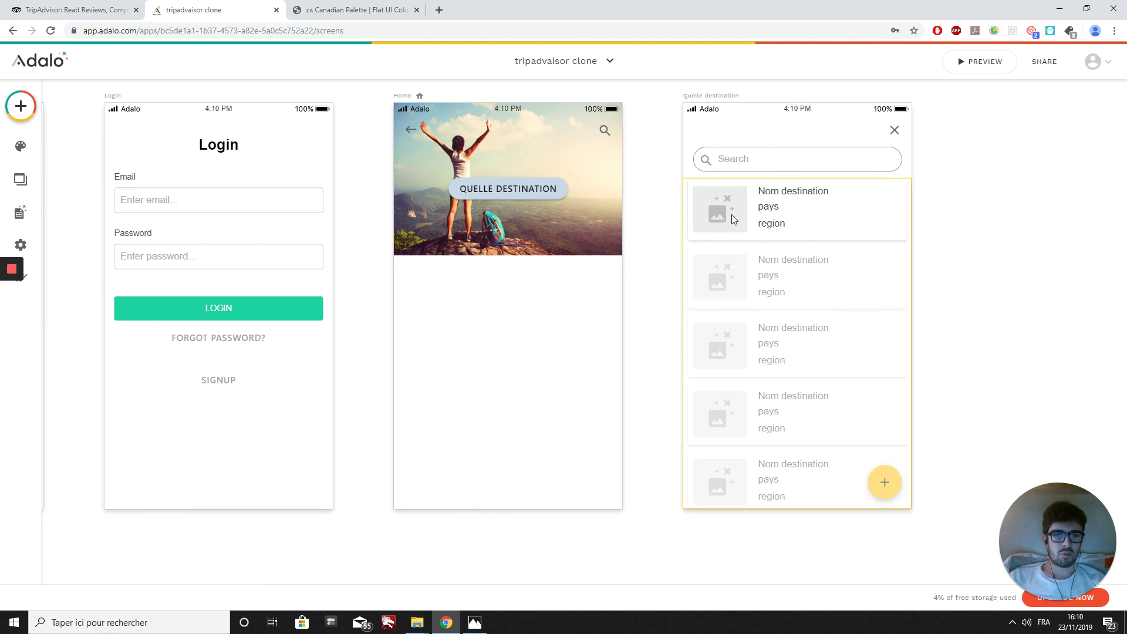
{"action": "scroll", "coordinate": [738, 217], "scroll_direction": "right", "scroll_amount": 1}
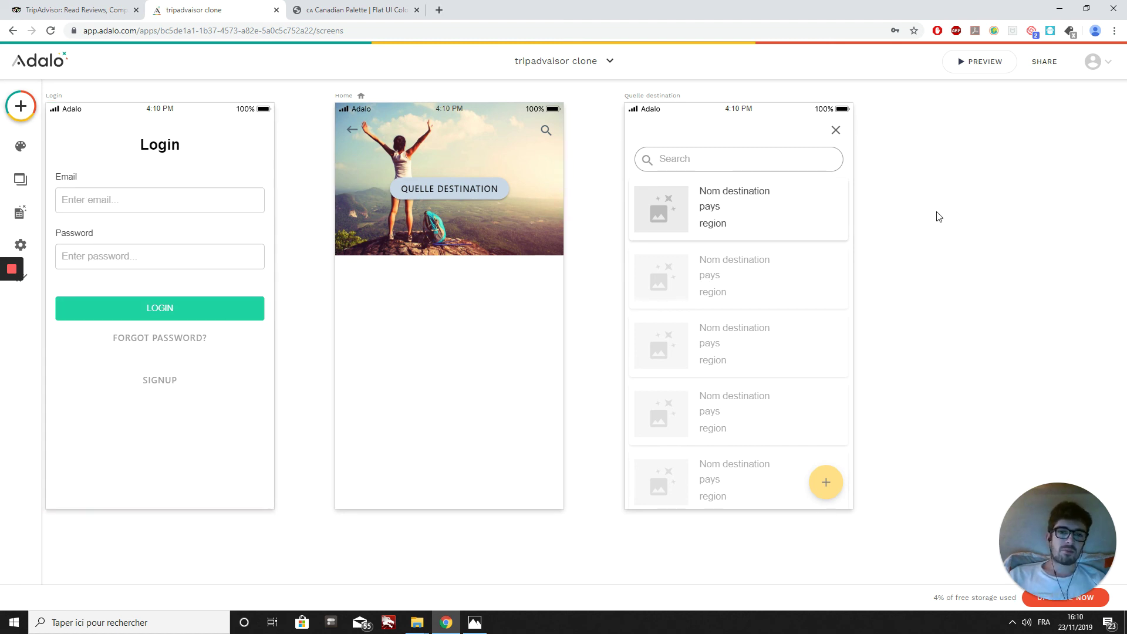
{"action": "scroll", "coordinate": [948, 216], "scroll_direction": "left", "scroll_amount": 2}
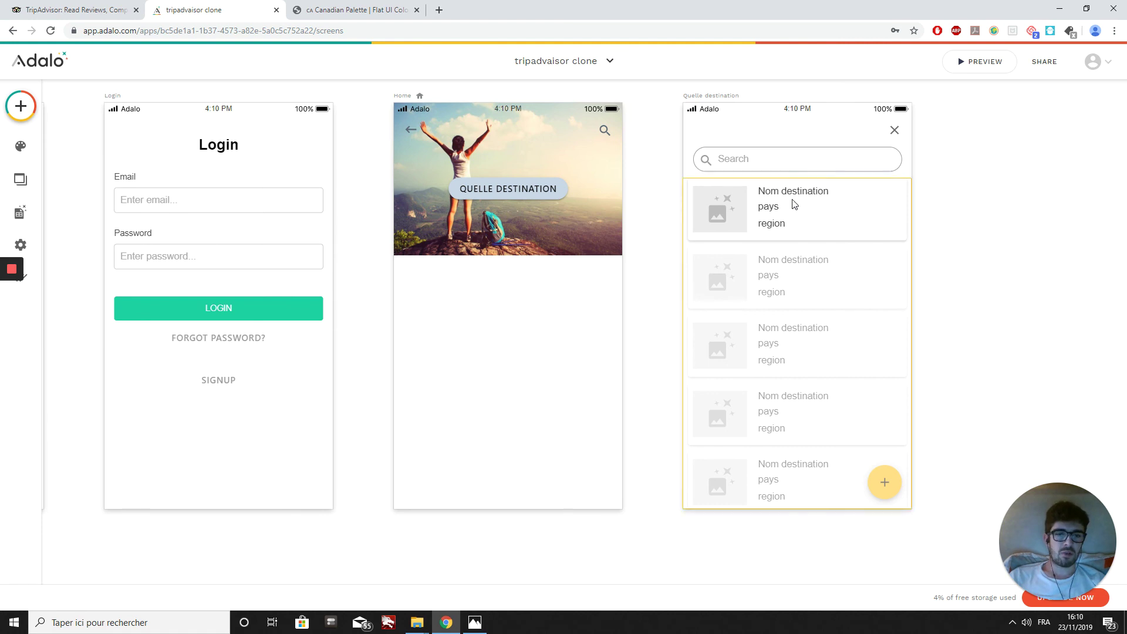
{"action": "scroll", "coordinate": [558, 210], "scroll_direction": "left", "scroll_amount": 2}
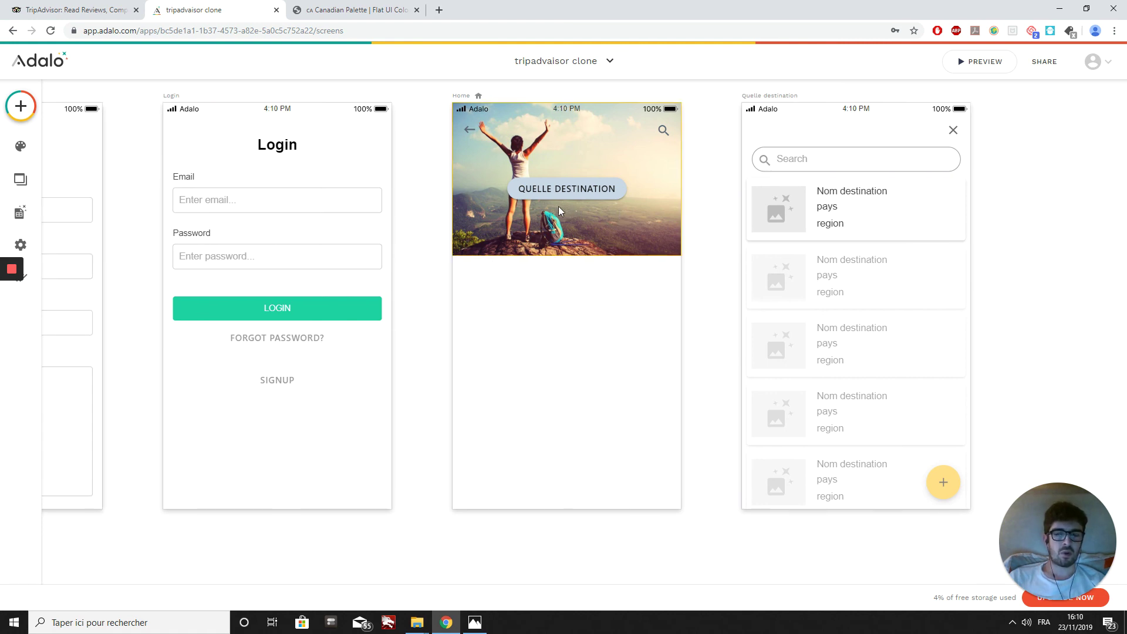
{"action": "scroll", "coordinate": [558, 207], "scroll_direction": "left", "scroll_amount": 8}
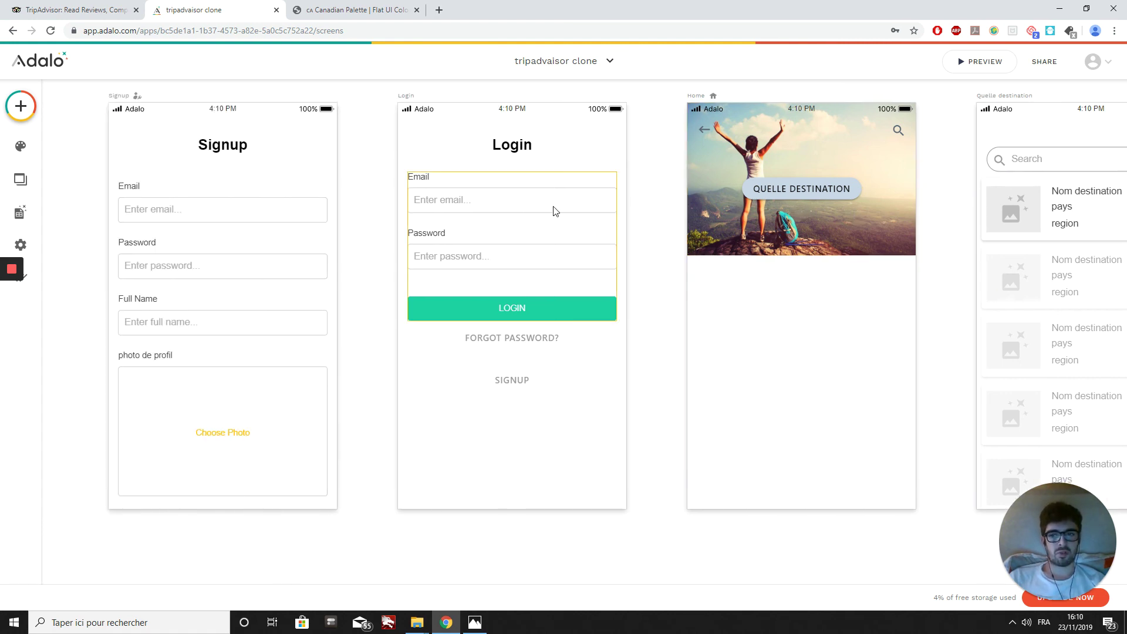
{"action": "scroll", "coordinate": [555, 211], "scroll_direction": "right", "scroll_amount": 2}
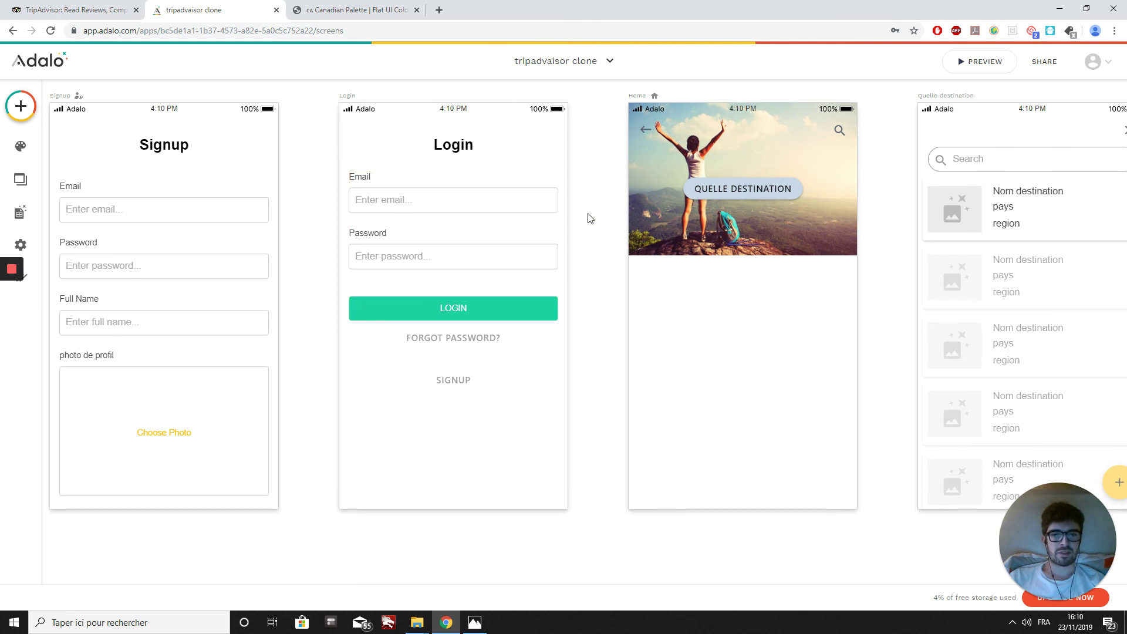
{"action": "scroll", "coordinate": [589, 214], "scroll_direction": "right", "scroll_amount": 4}
{"action": "scroll", "coordinate": [648, 172], "scroll_direction": "left", "scroll_amount": 4}
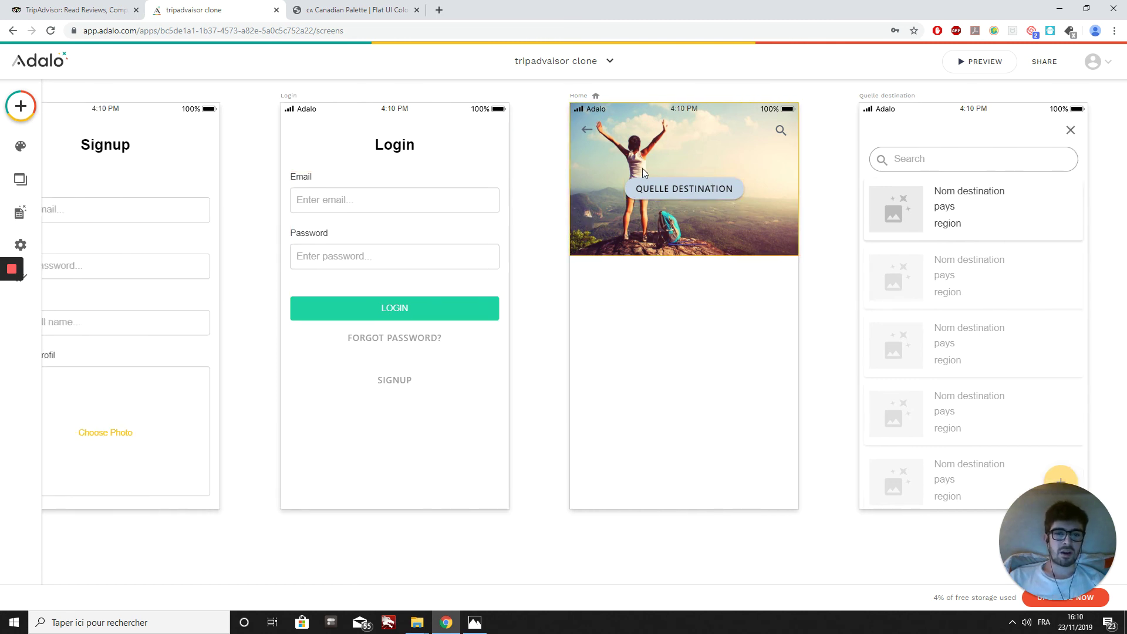